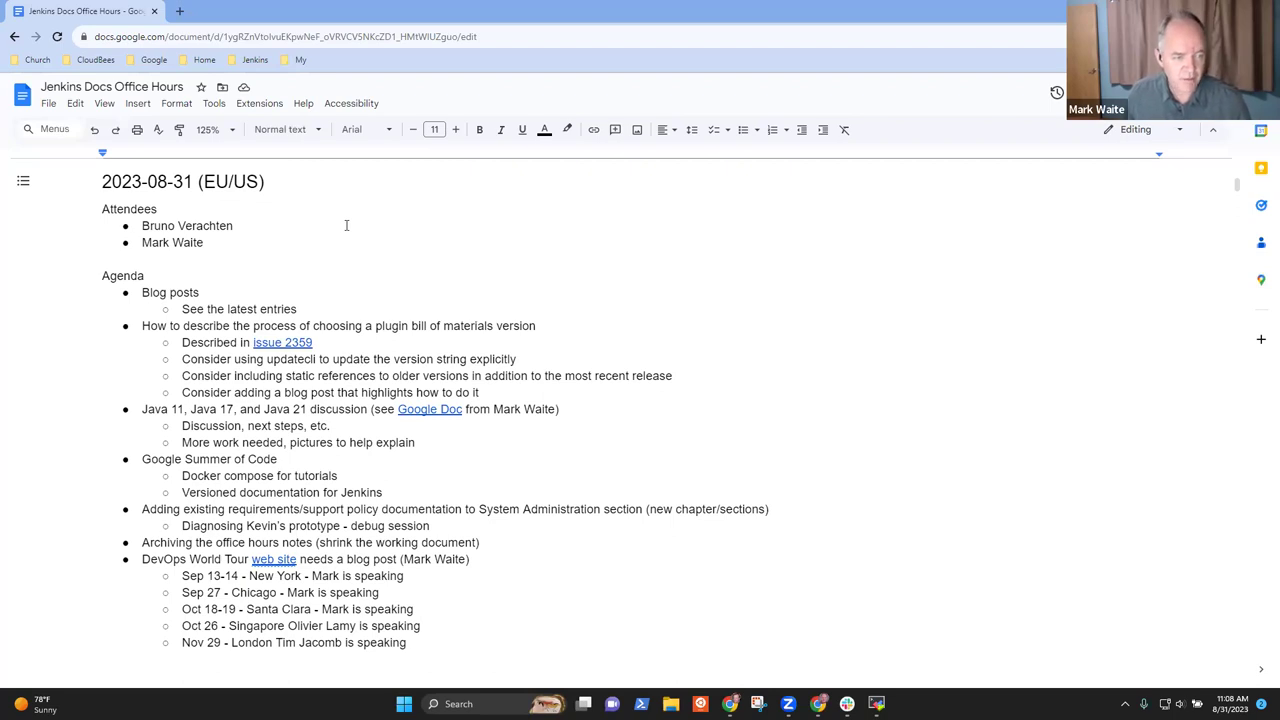
# Go through the agenda items from Blog posts to the Java 11, Java 17, and Java 21 discussion.
pyautogui.click(231, 294)
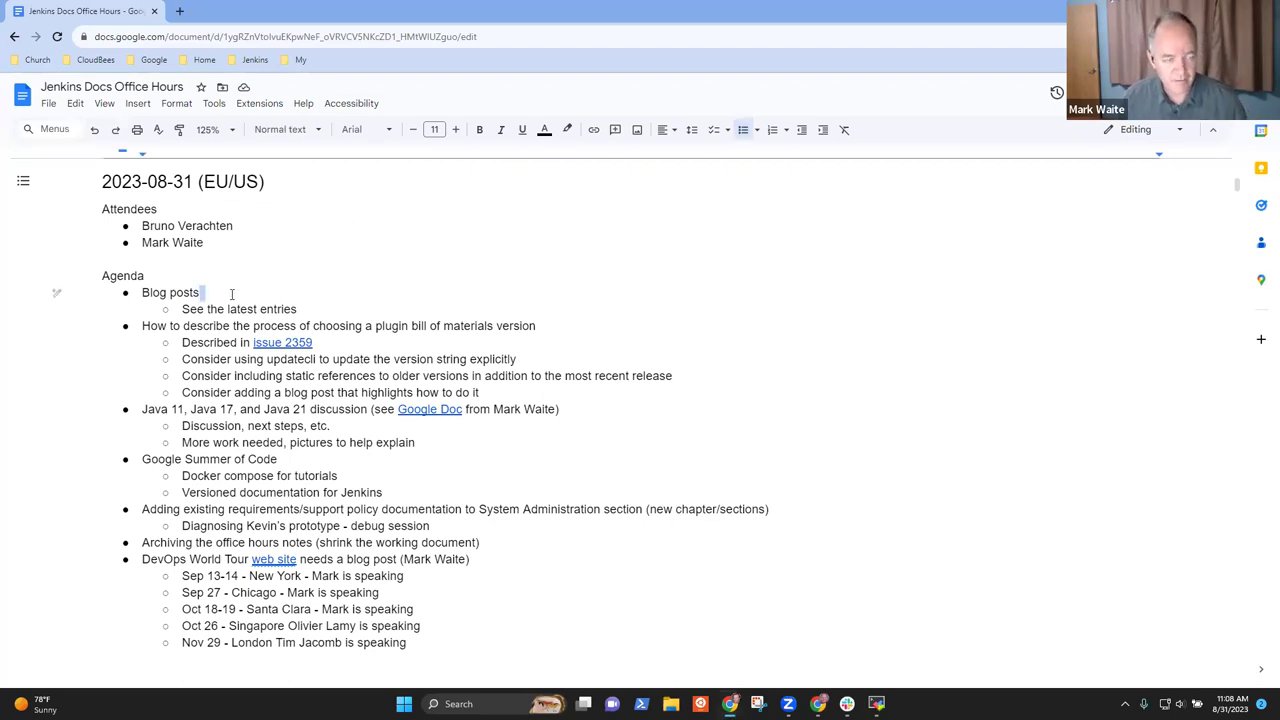
pyautogui.hotkey('shift', 'End')
pyautogui.press('Down')
pyautogui.press('Down')
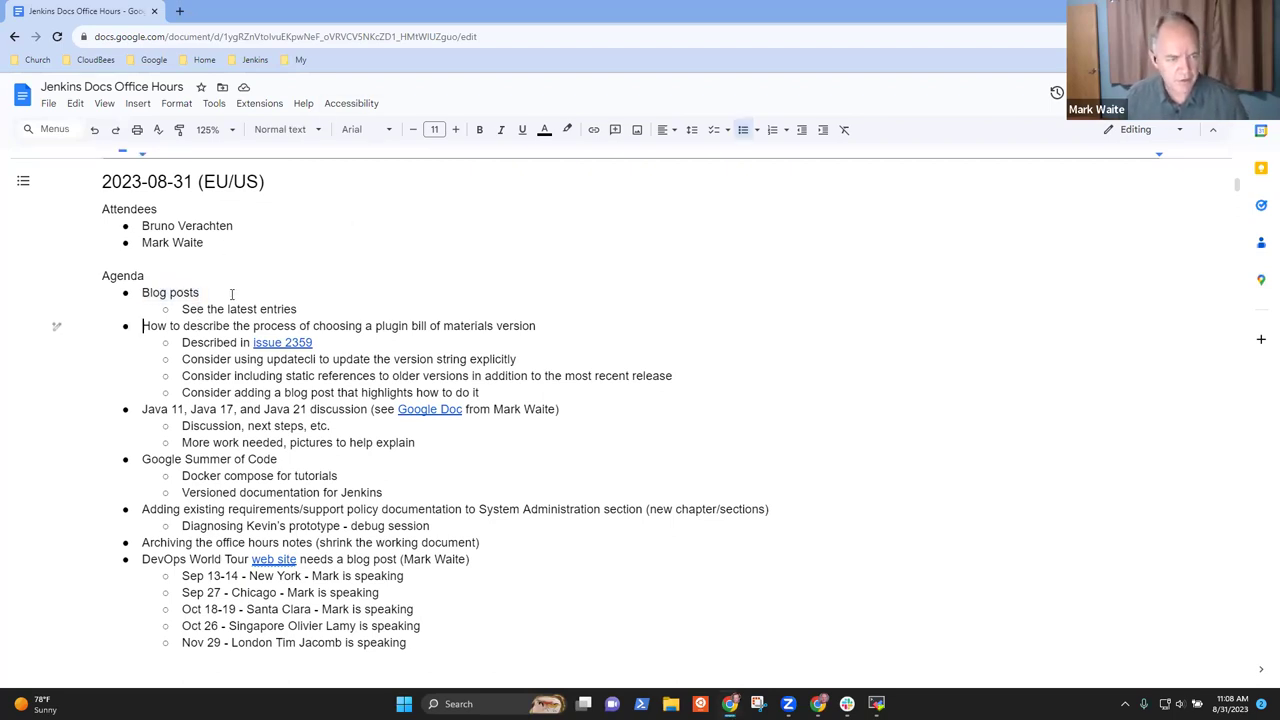
pyautogui.hotkey('shift', 'End')
pyautogui.press('Down')
pyautogui.press('Down')
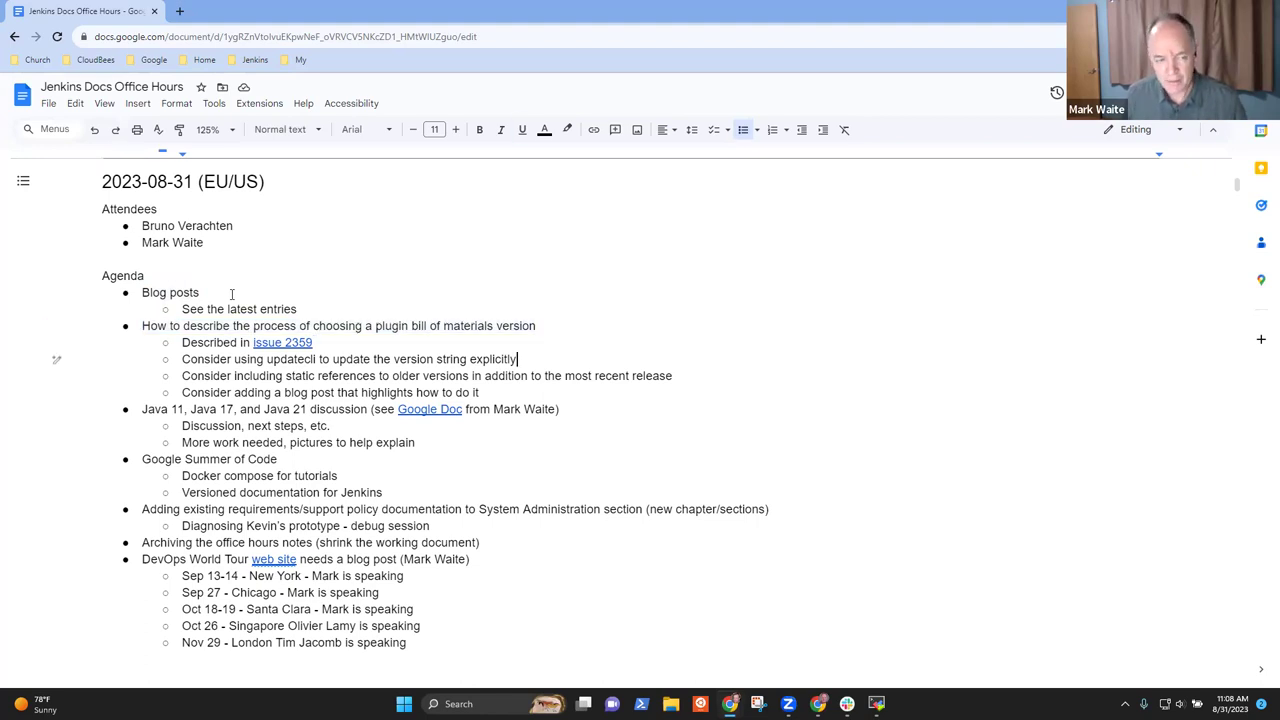
pyautogui.hotkey('shift', 'End')
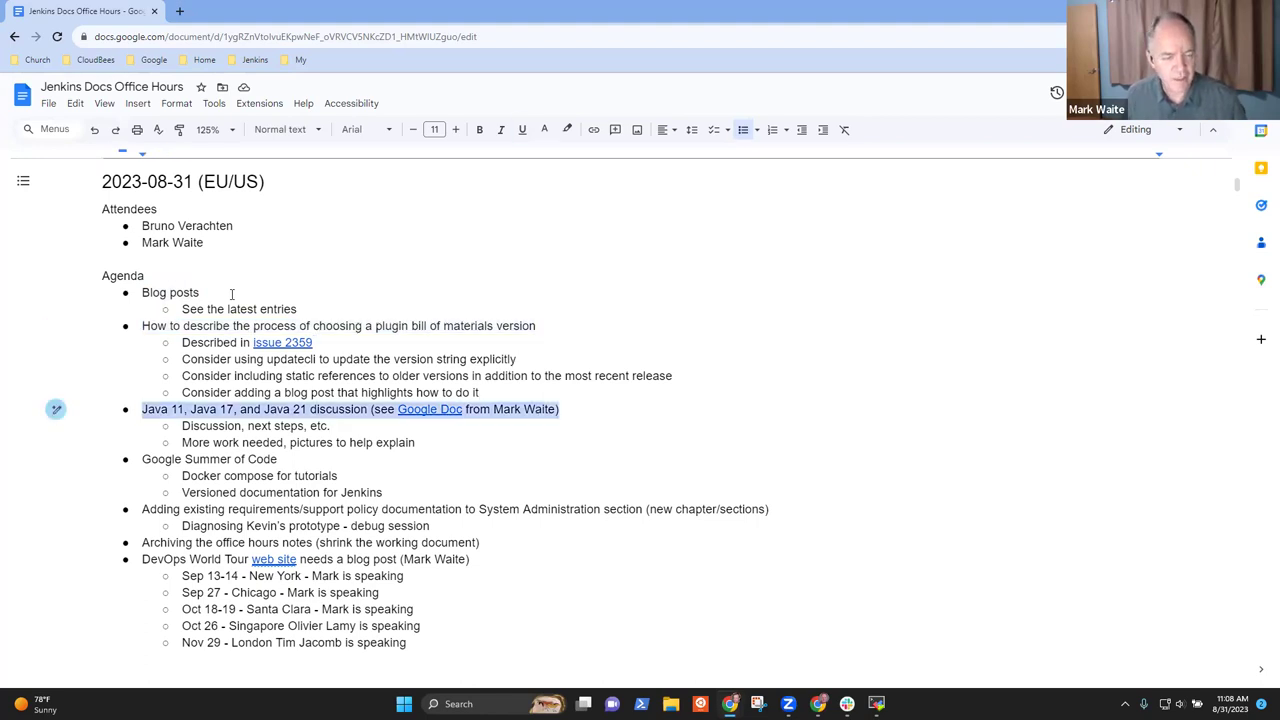
# Move the Google Summer of Code item with its two sub-items to directly below the Blog posts item.
pyautogui.press('Down')
pyautogui.press('Up')
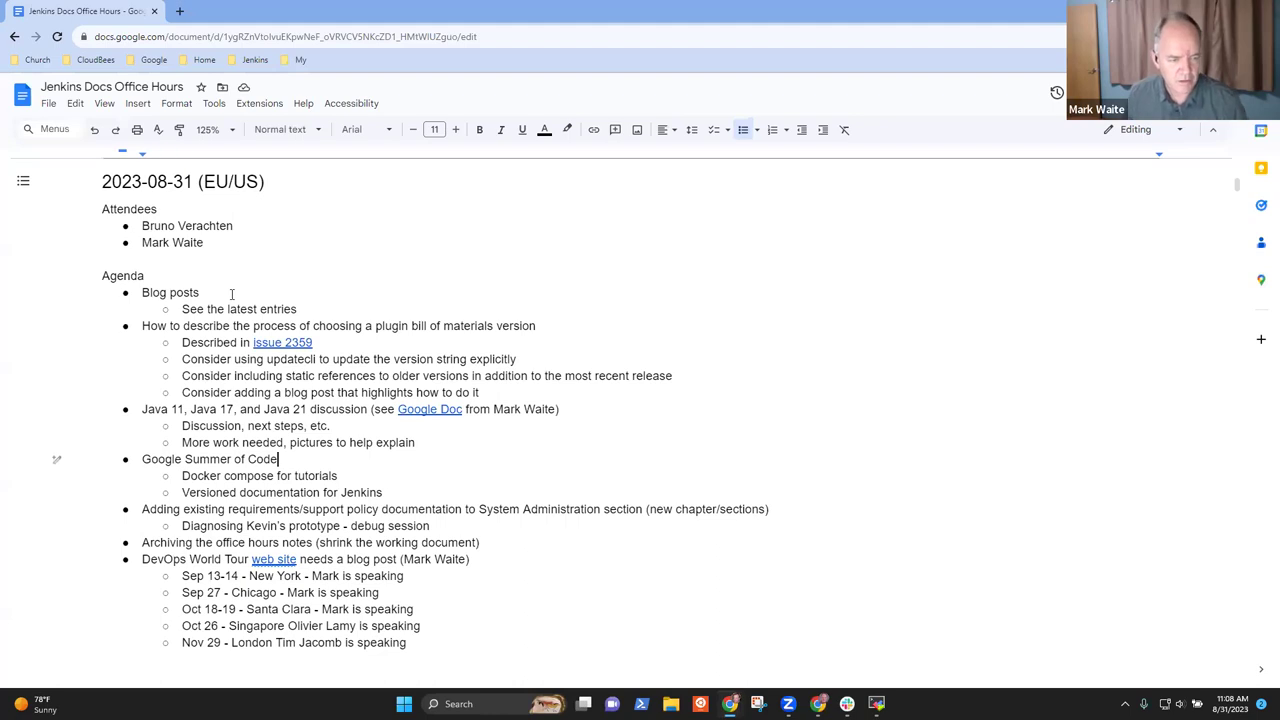
pyautogui.hotkey('shift', 'Down')
pyautogui.hotkey('shift', 'Down')
pyautogui.hotkey('shift', 'Down')
pyautogui.hotkey('ctrl', 'c')
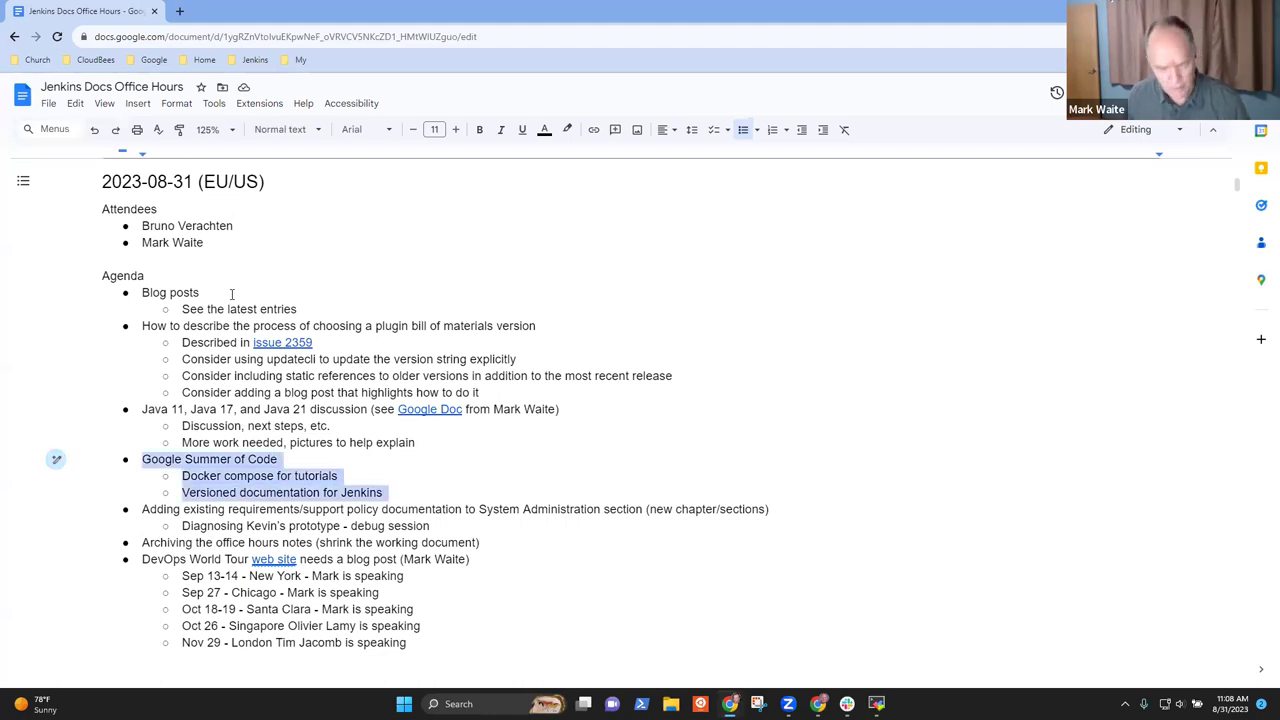
pyautogui.press('Delete')
pyautogui.press('Up')
pyautogui.press('Up')
pyautogui.press('Up')
pyautogui.press('Up')
pyautogui.hotkey('ctrl', 'v')
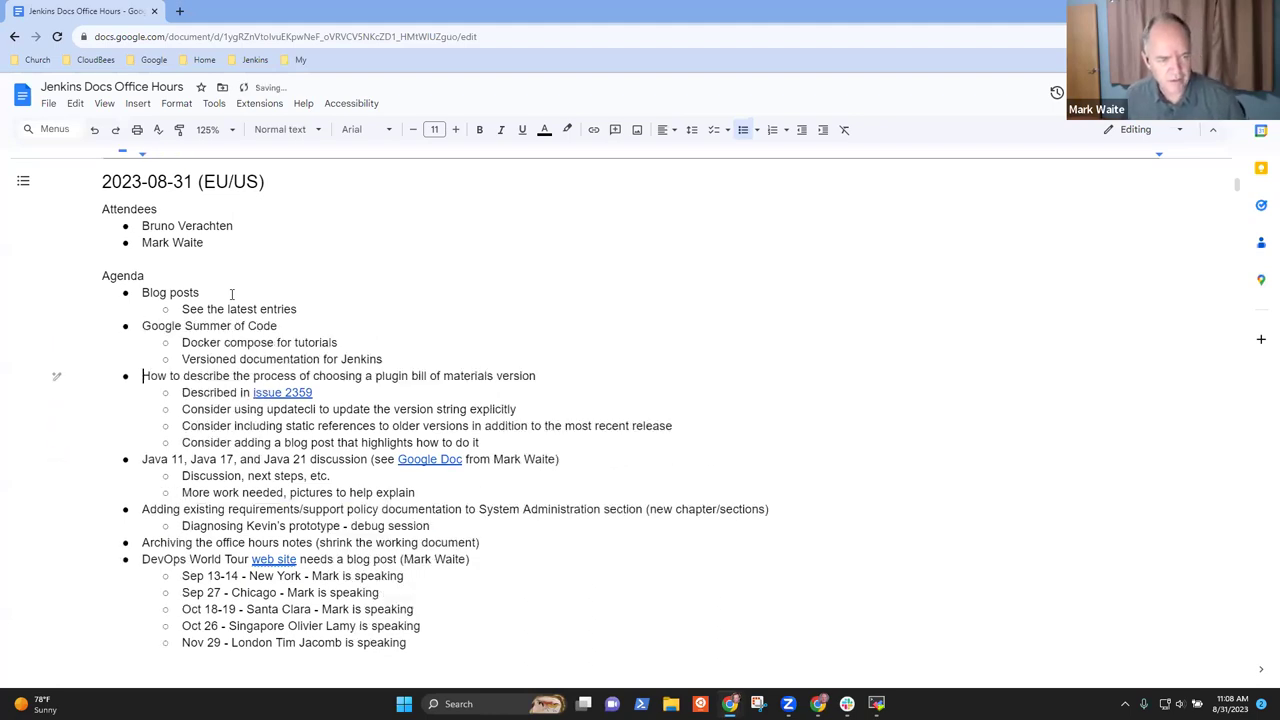
# Go through the remaining agenda items down to the DevOps World Tour entry and return to Blog posts.
pyautogui.press('Down')
pyautogui.press('Down')
pyautogui.press('Down')
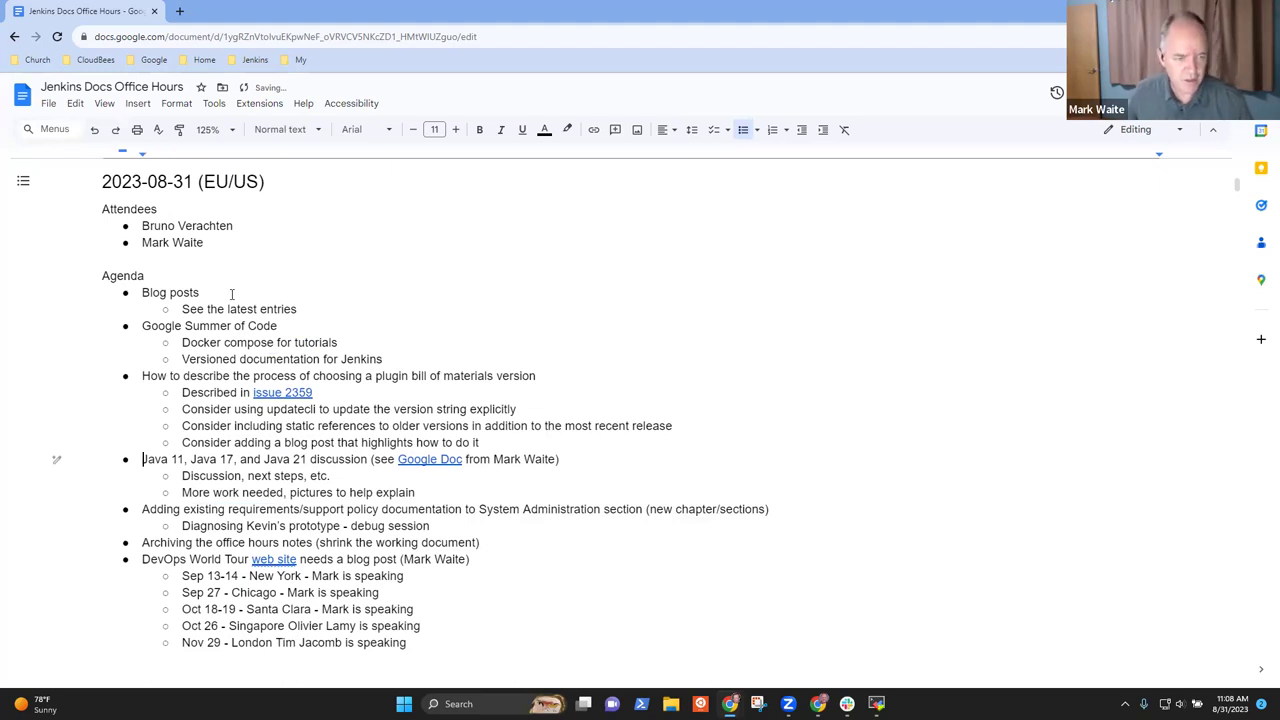
pyautogui.press('Down')
pyautogui.press('Down')
pyautogui.press('Down')
pyautogui.hotkey('shift', 'End')
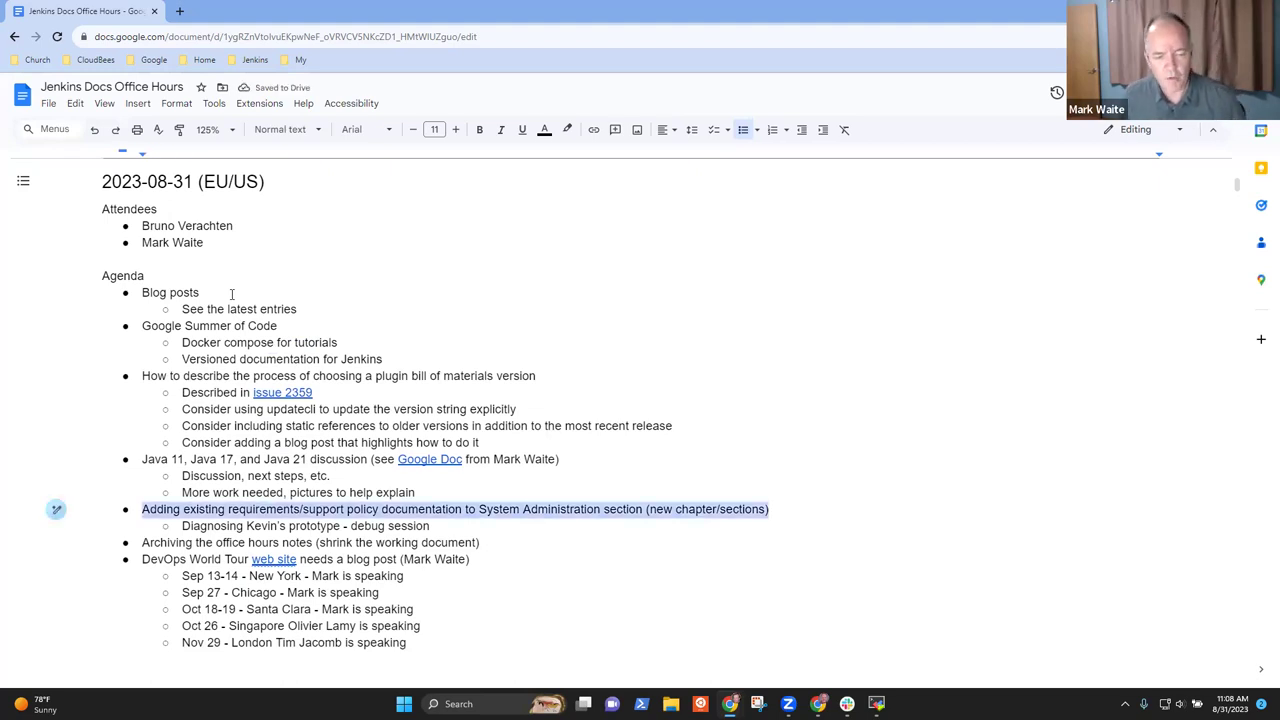
pyautogui.press('Down')
pyautogui.press('Down')
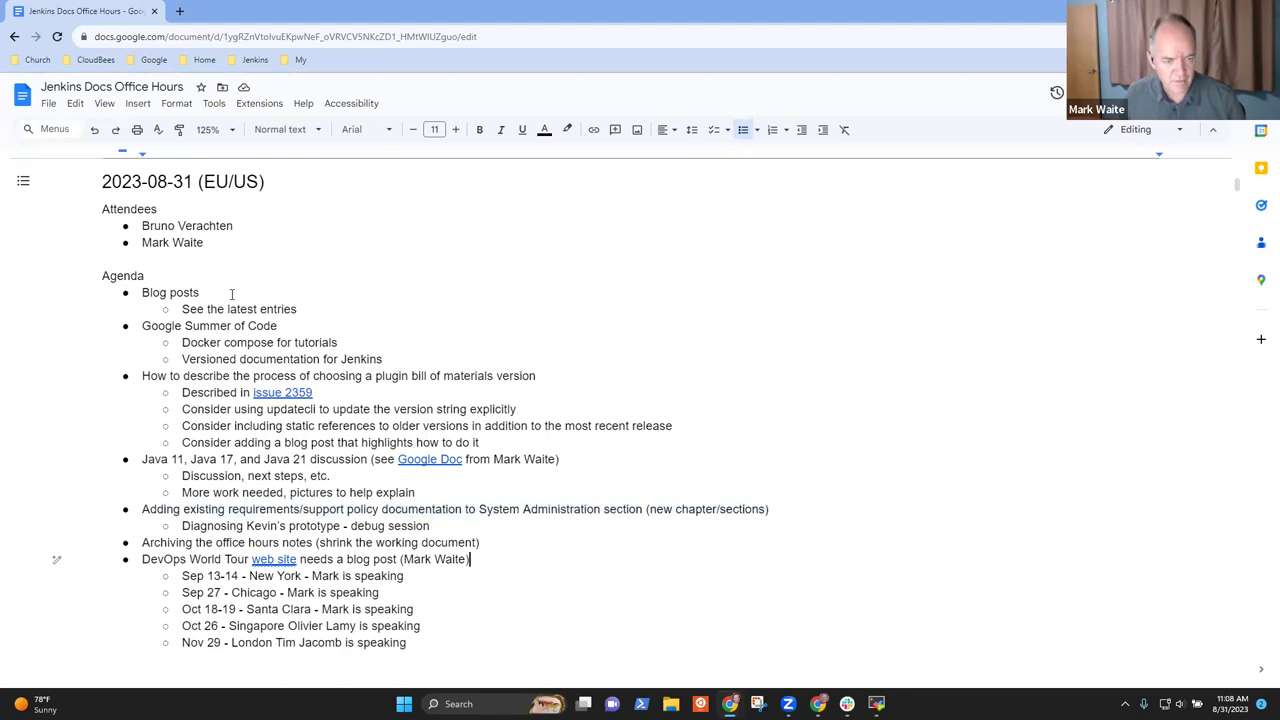
pyautogui.hotkey('shift', 'Home')
pyautogui.press('End')
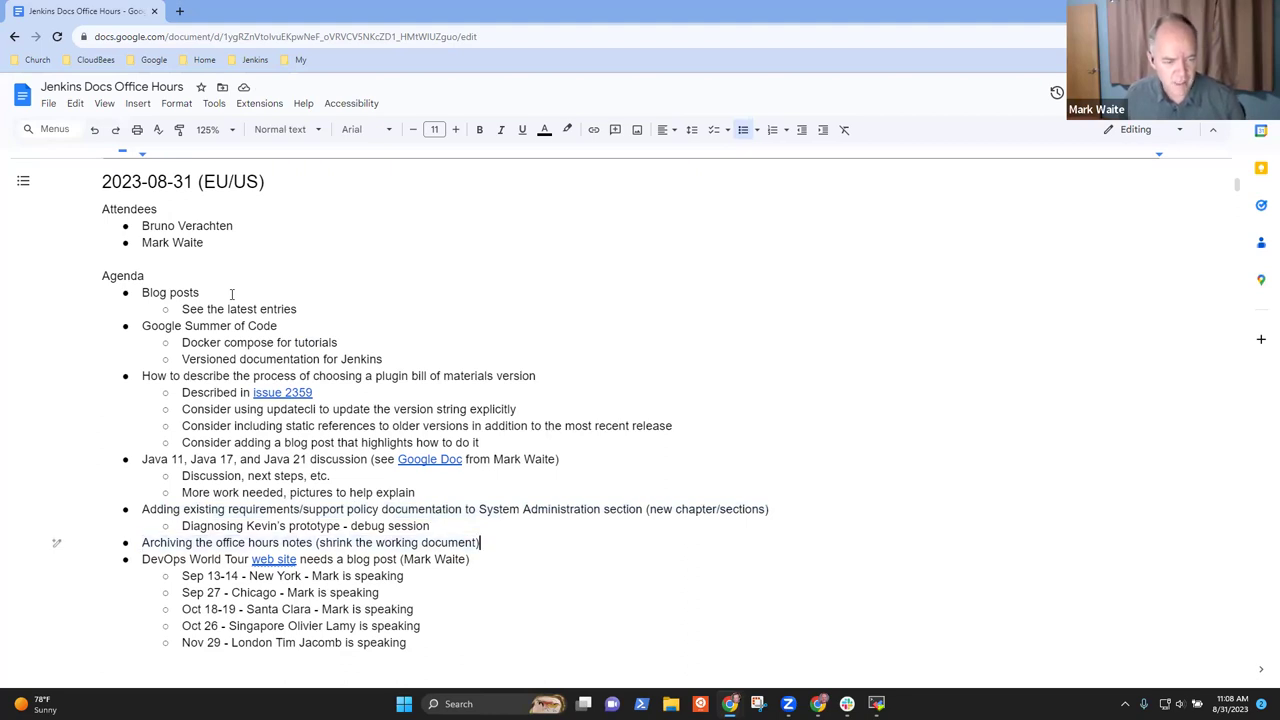
pyautogui.press('Down')
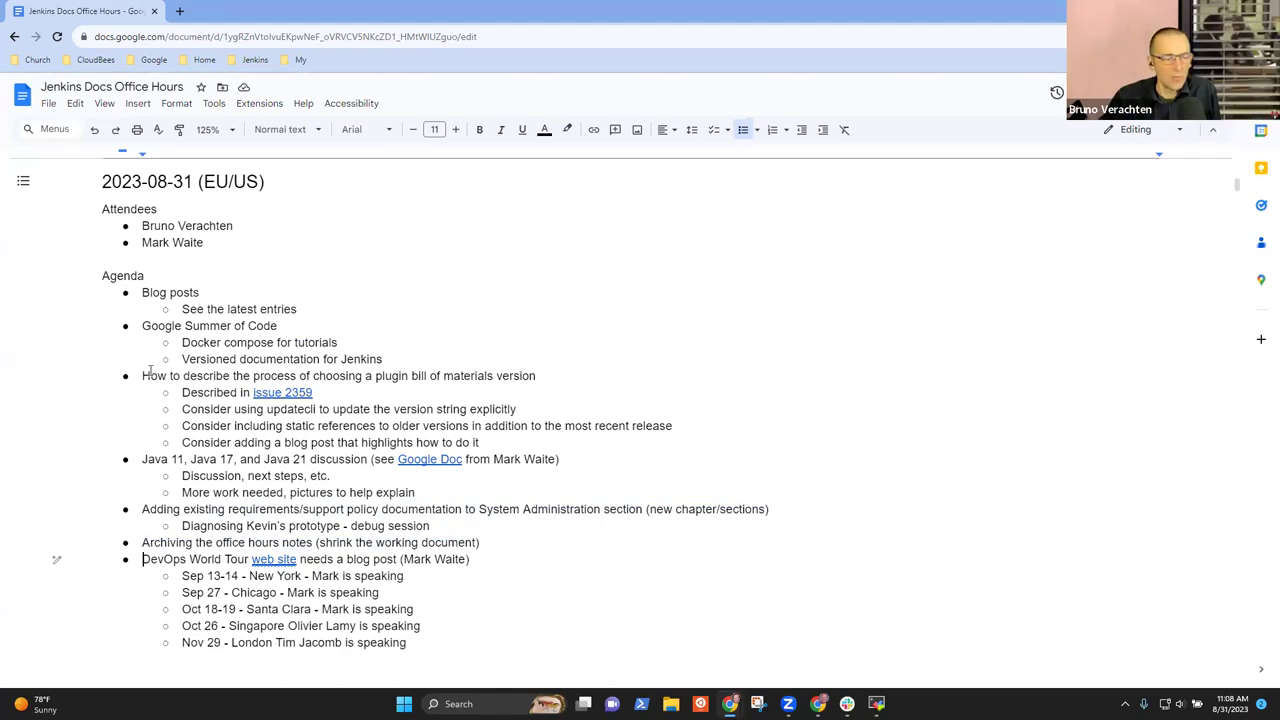
pyautogui.click(240, 300)
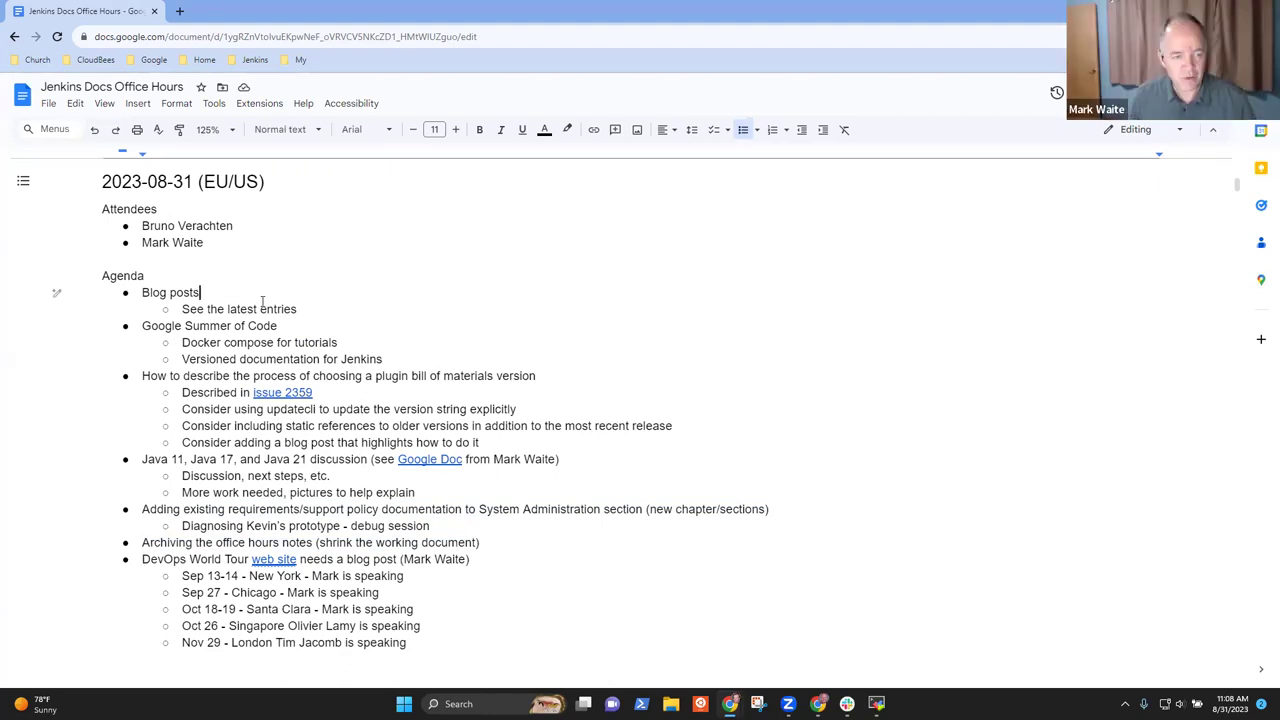
# Open the Jenkins website's blog in a new browser tab and copy the link address of the "A glimpse of the future" post.
pyautogui.click(179, 11)
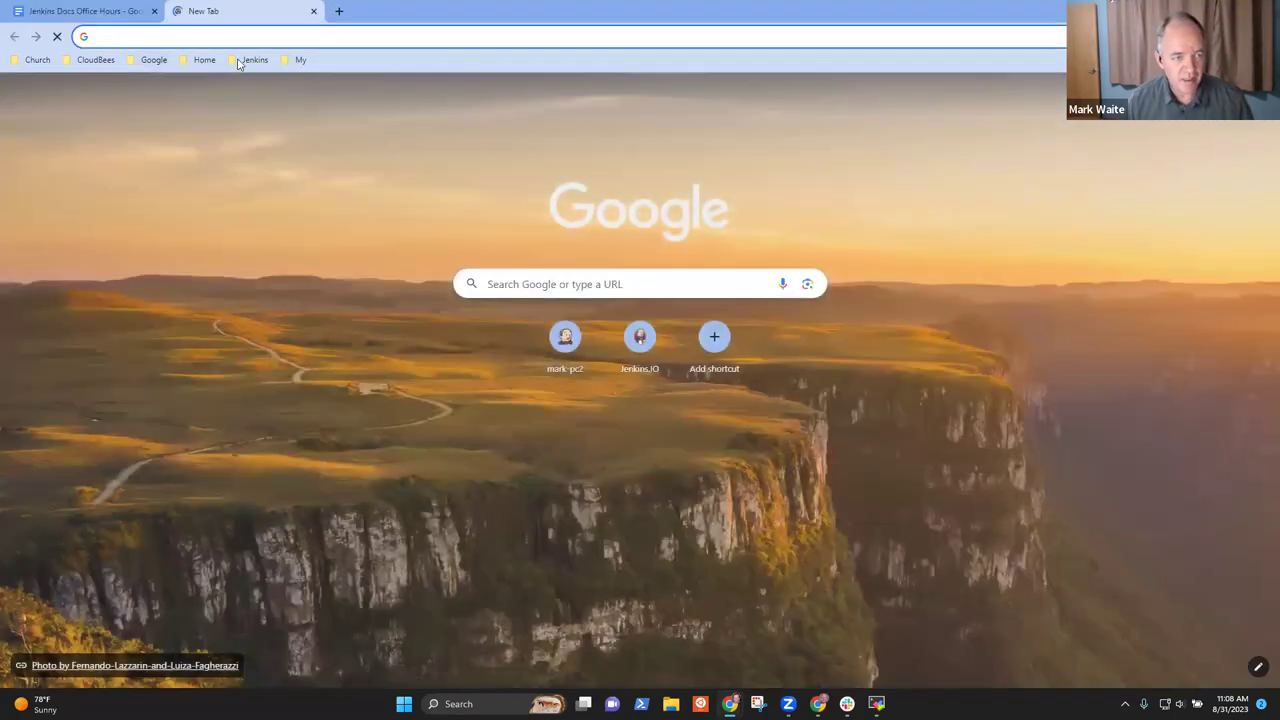
pyautogui.click(252, 60)
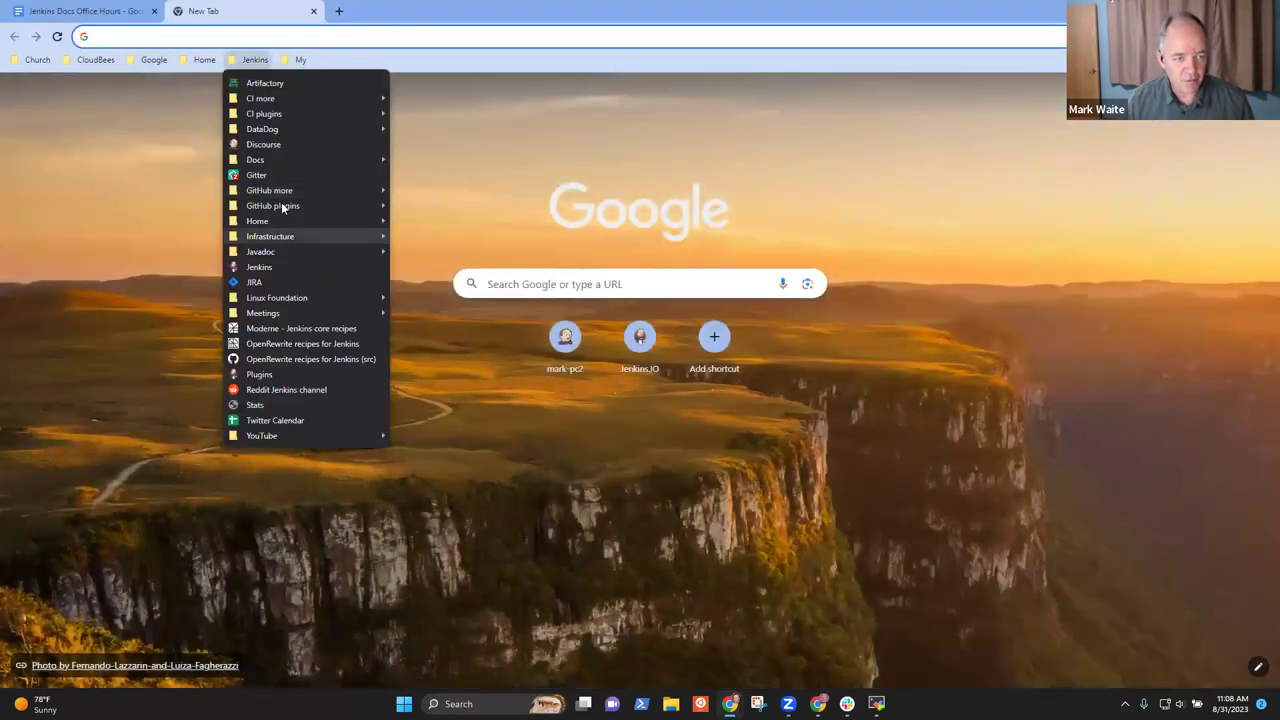
pyautogui.click(286, 267)
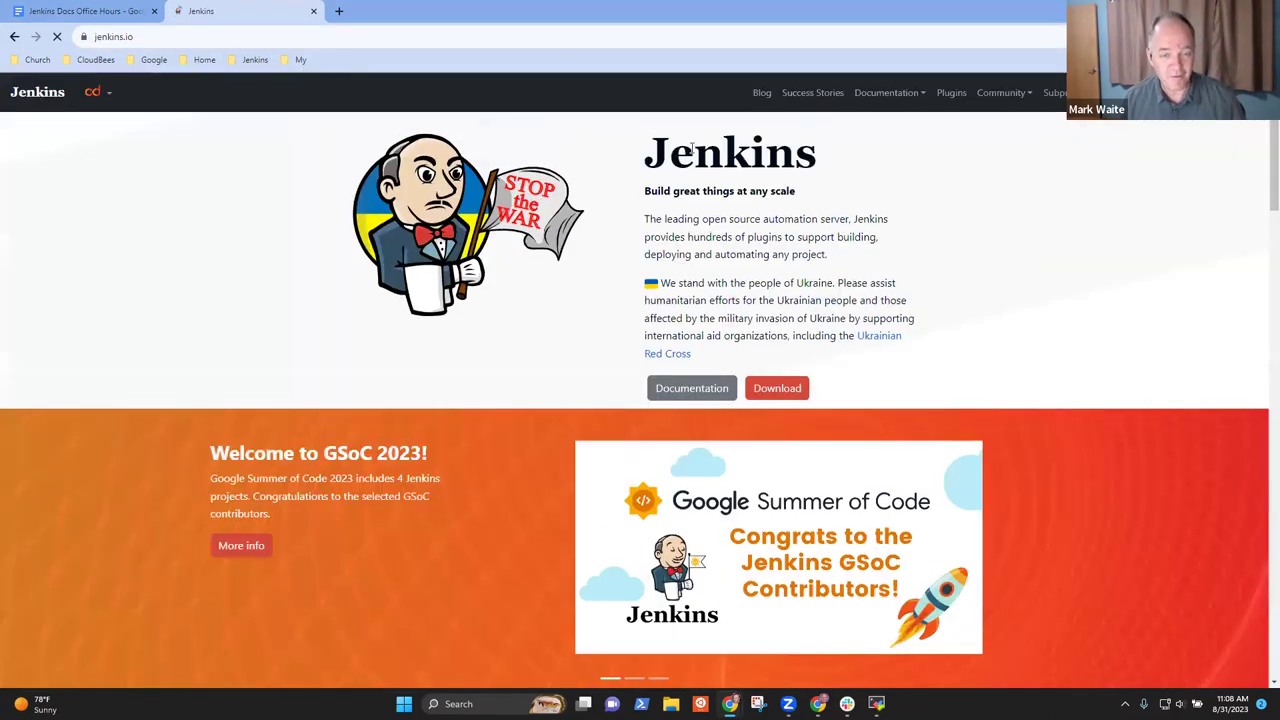
pyautogui.click(646, 93)
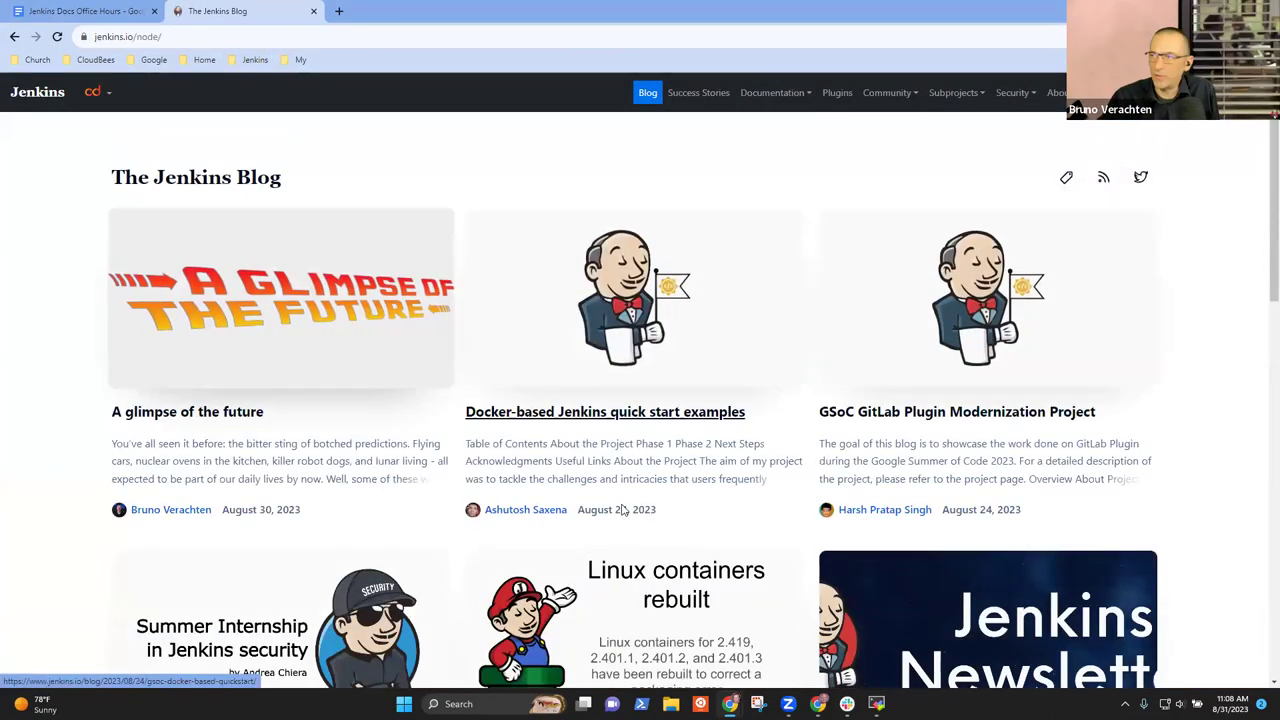
pyautogui.scroll(-1, 607, 372)
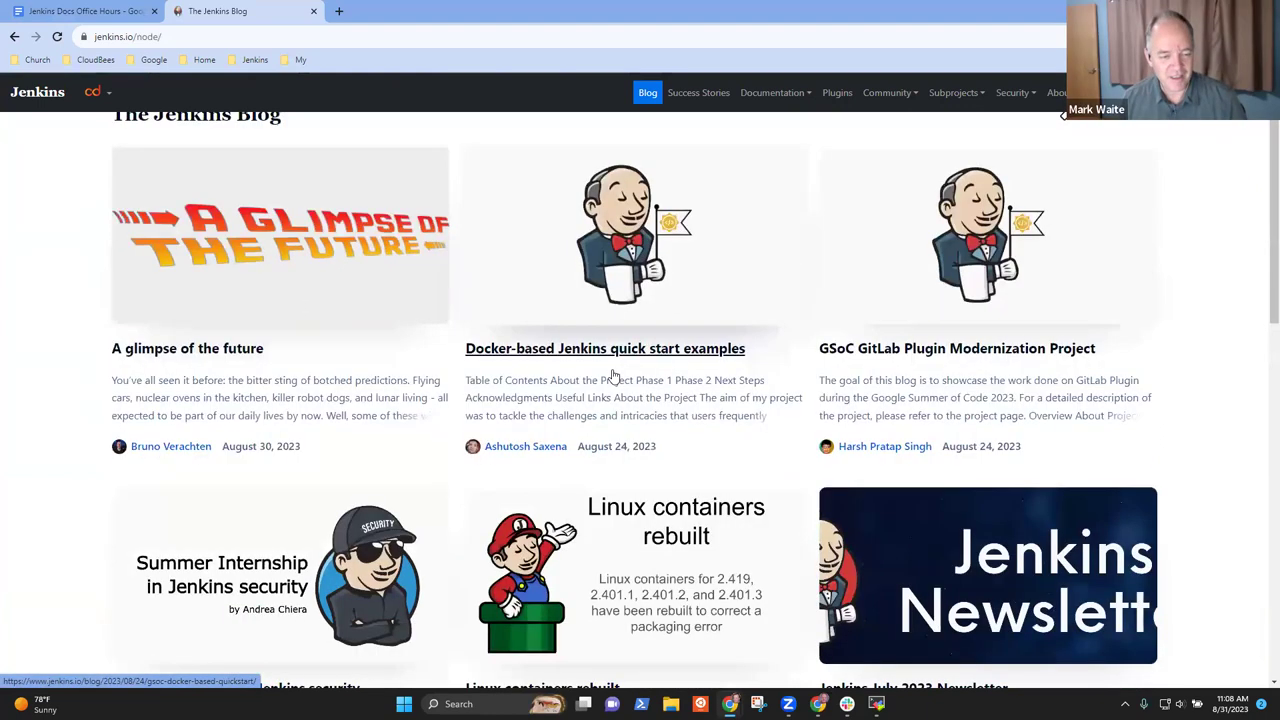
pyautogui.scroll(1, 606, 374)
pyautogui.rightClick(177, 414)
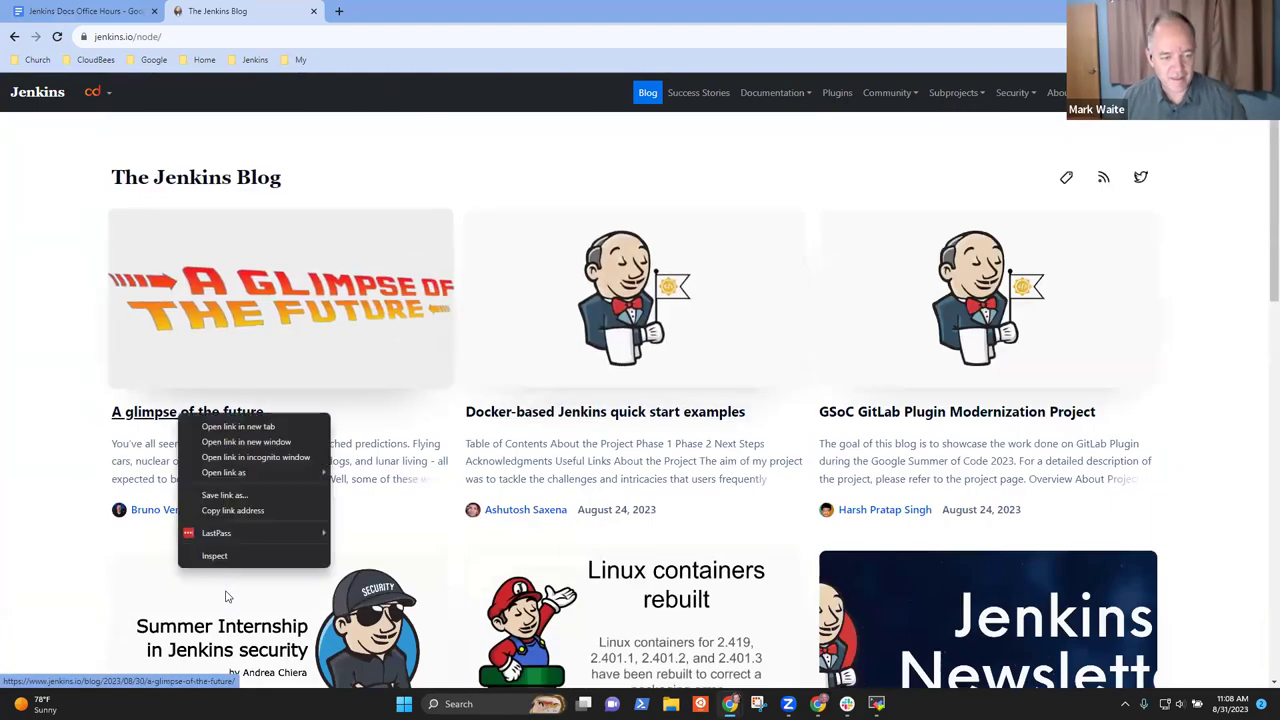
pyautogui.click(242, 511)
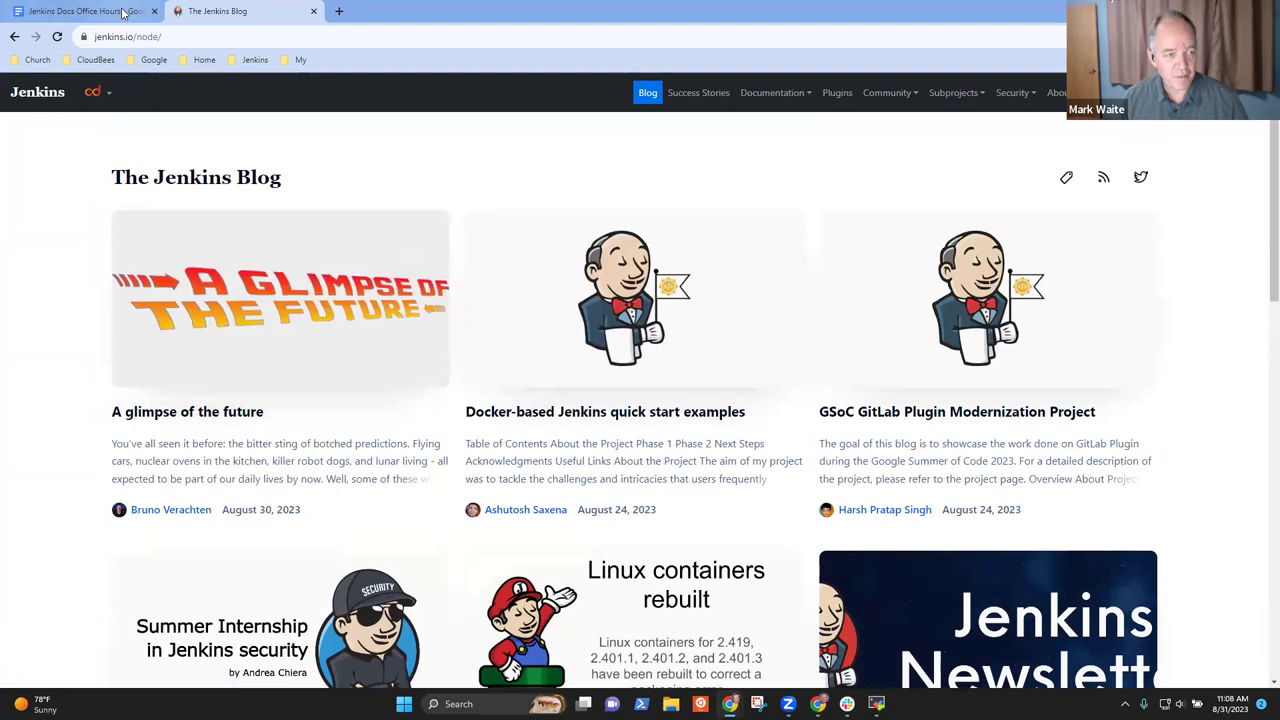
# Return to the office hours document and add a nested bullet under "See the latest entries".
pyautogui.hotkey('ctrl', 'pageup')
pyautogui.press('Down')
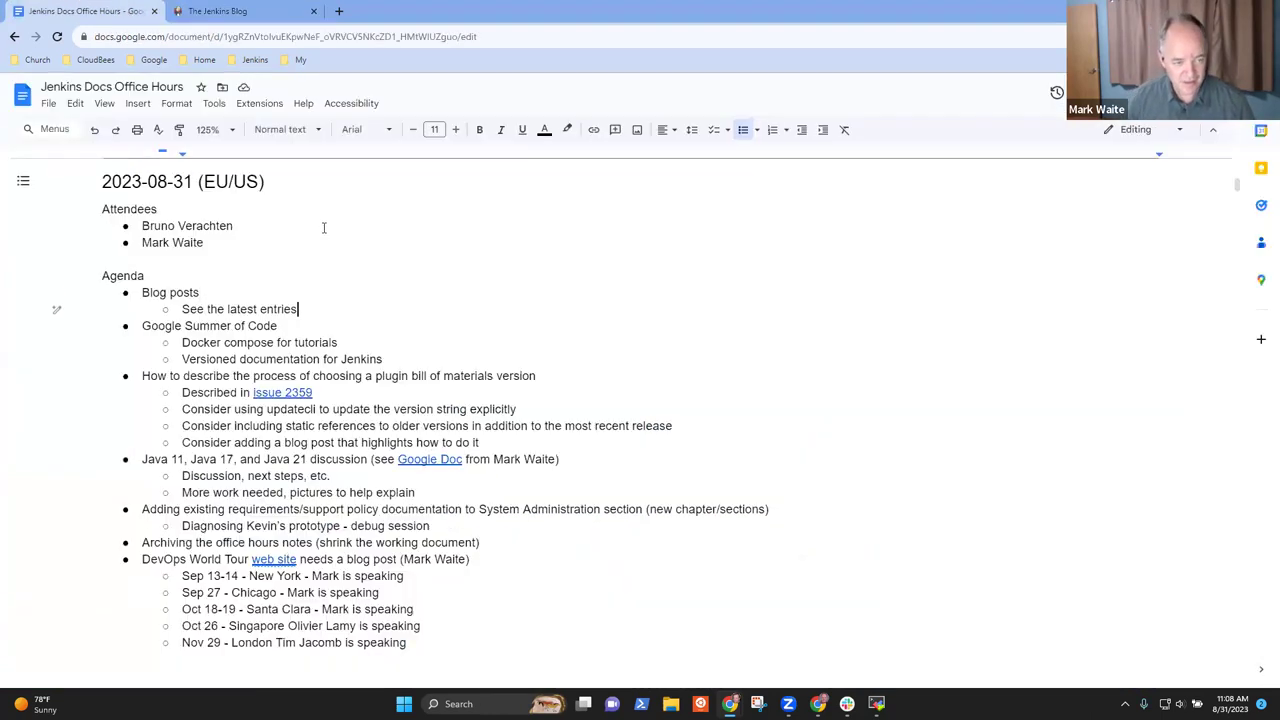
pyautogui.press('End')
pyautogui.press('Return')
pyautogui.press('Tab')
pyautogui.write('RISC_V from')
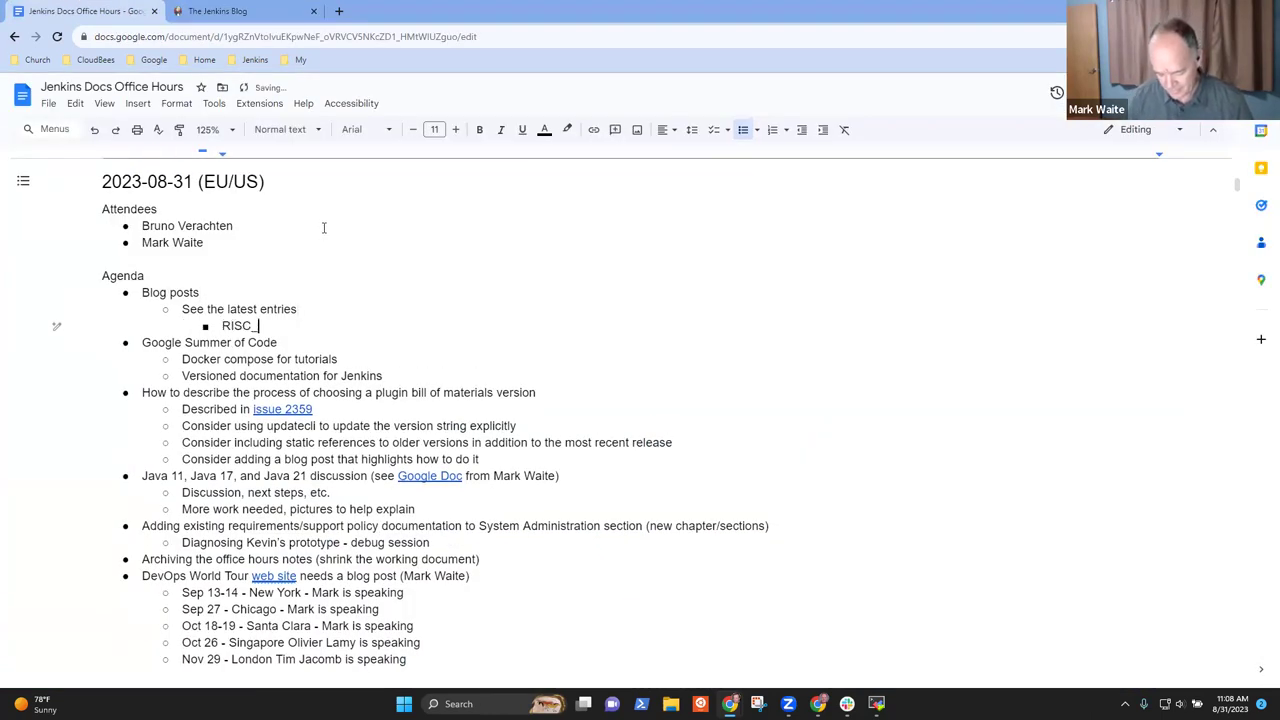
pyautogui.press('BackSpace')
pyautogui.press('BackSpace')
pyautogui.press('BackSpace')
pyautogui.press('BackSpace')
pyautogui.press('BackSpace')
pyautogui.press('BackSpace')
pyautogui.press('BackSpace')
pyautogui.press('BackSpace')
pyautogui.press('BackSpace')
pyautogui.press('BackSpace')
pyautogui.press('BackSpace')
pyautogui.press('BackSpace')
pyautogui.press('BackSpace')
pyautogui.press('BackSpace')
pyautogui.press('BackSpace')
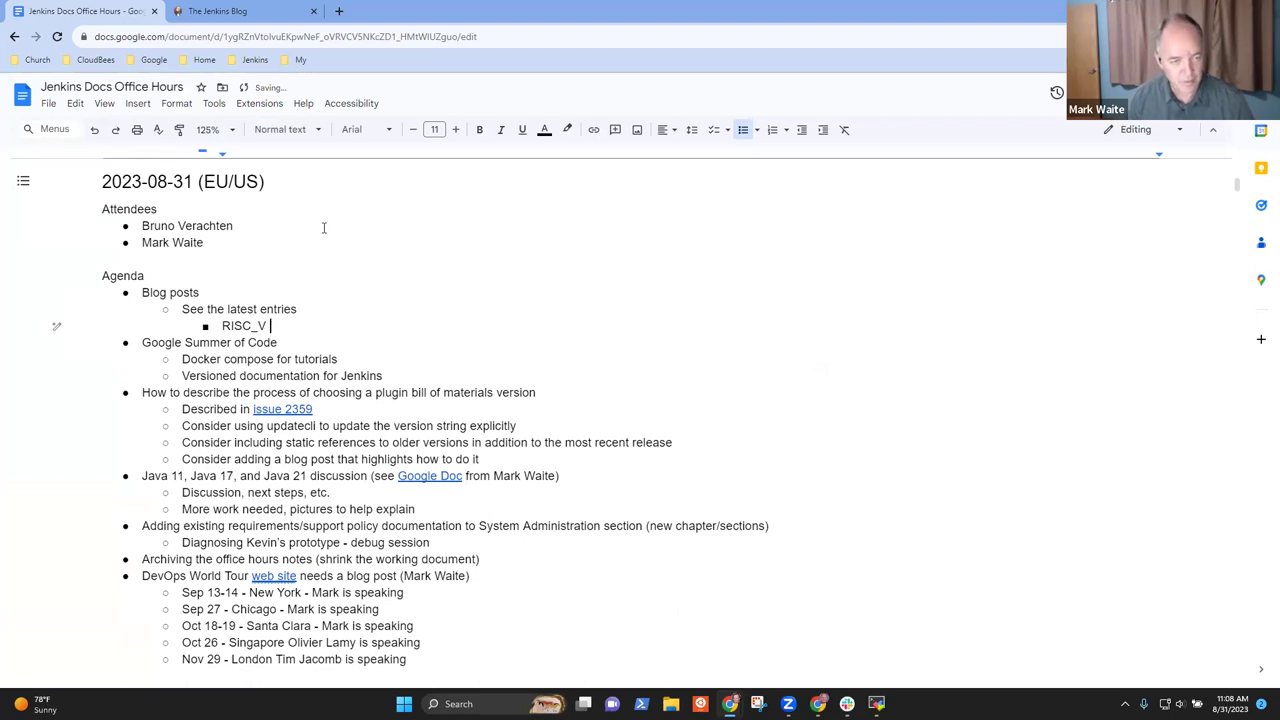
# Enter "RISC-V from" followed by the post author's first name as the nested bullet under "See the latest entries".
pyautogui.press('Return')
pyautogui.press('Tab')
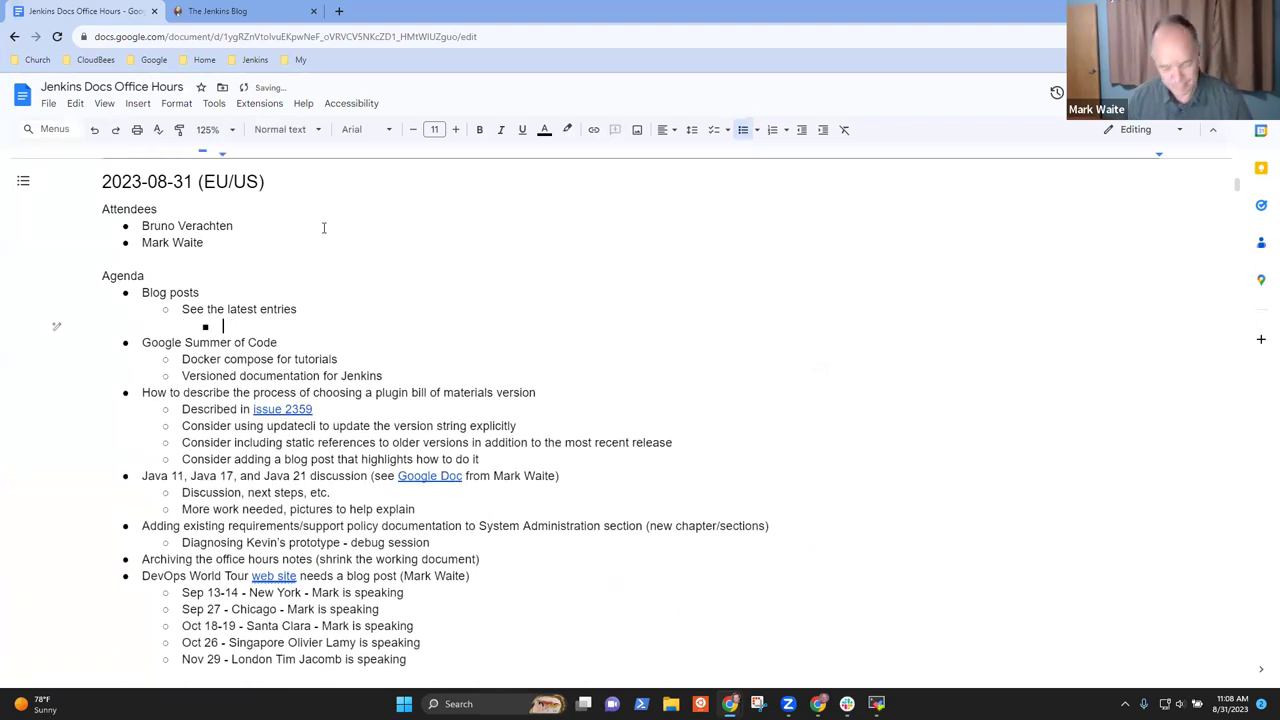
pyautogui.write('RISC-V f')
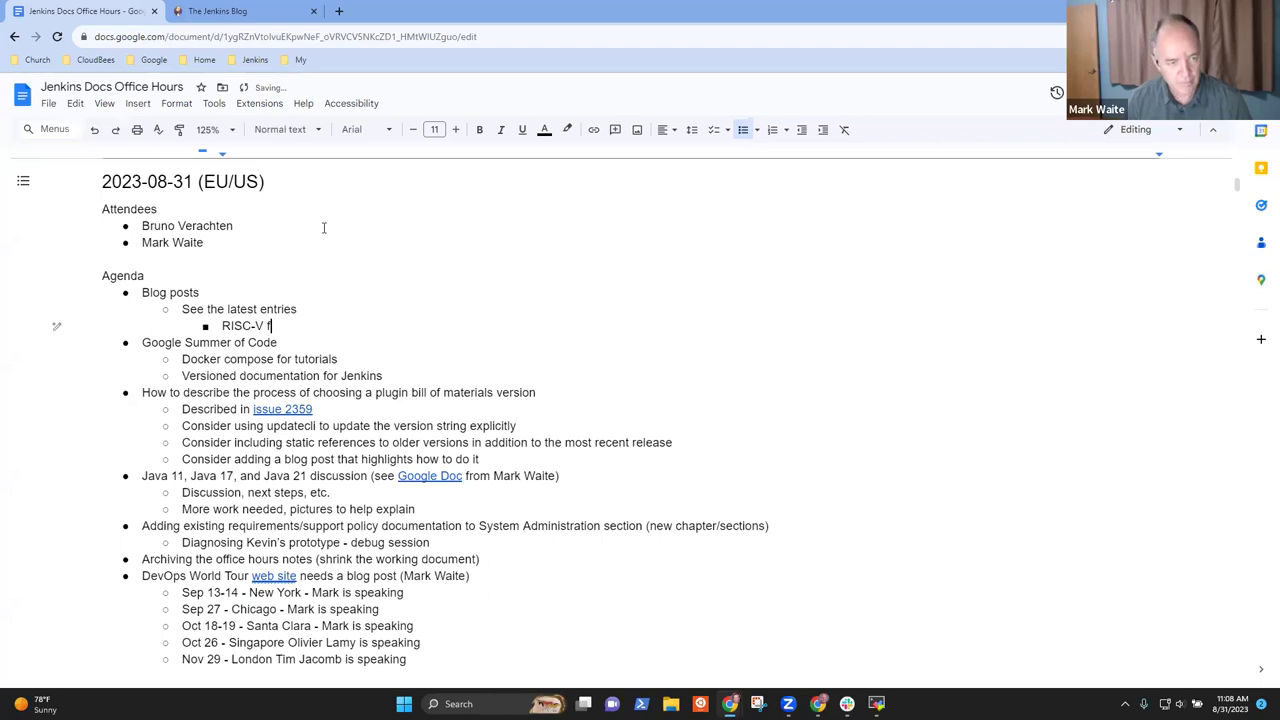
pyautogui.write('rom Bruno')
# Link the whole RISC-V bullet text to the copied "A glimpse of the future" address and start another bullet below it.
pyautogui.hotkey('ctrl', 'shift', 'Left')
pyautogui.hotkey('ctrl', 'shift', 'Left')
pyautogui.hotkey('ctrl', 'shift', 'Left')
pyautogui.hotkey('ctrl', 'shift', 'Left')
pyautogui.hotkey('ctrl', 'shift', 'Left')
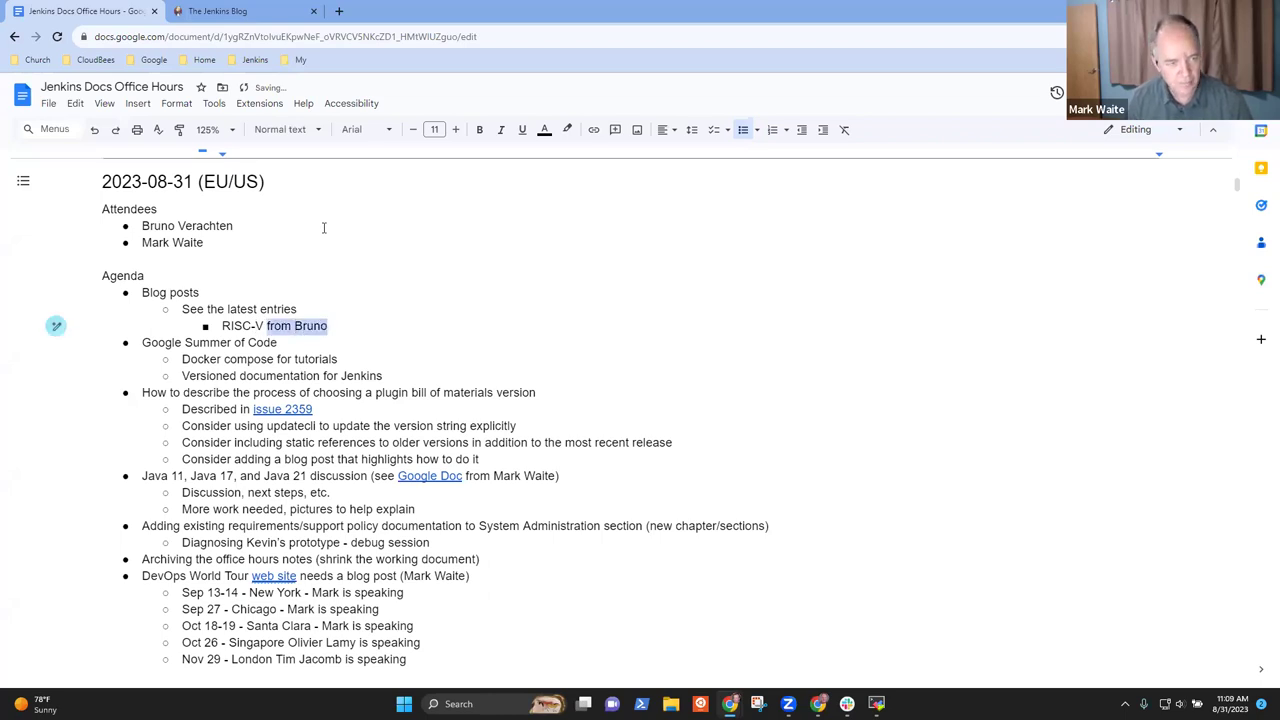
pyautogui.hotkey('ctrl', 'k')
pyautogui.hotkey('ctrl', 'v')
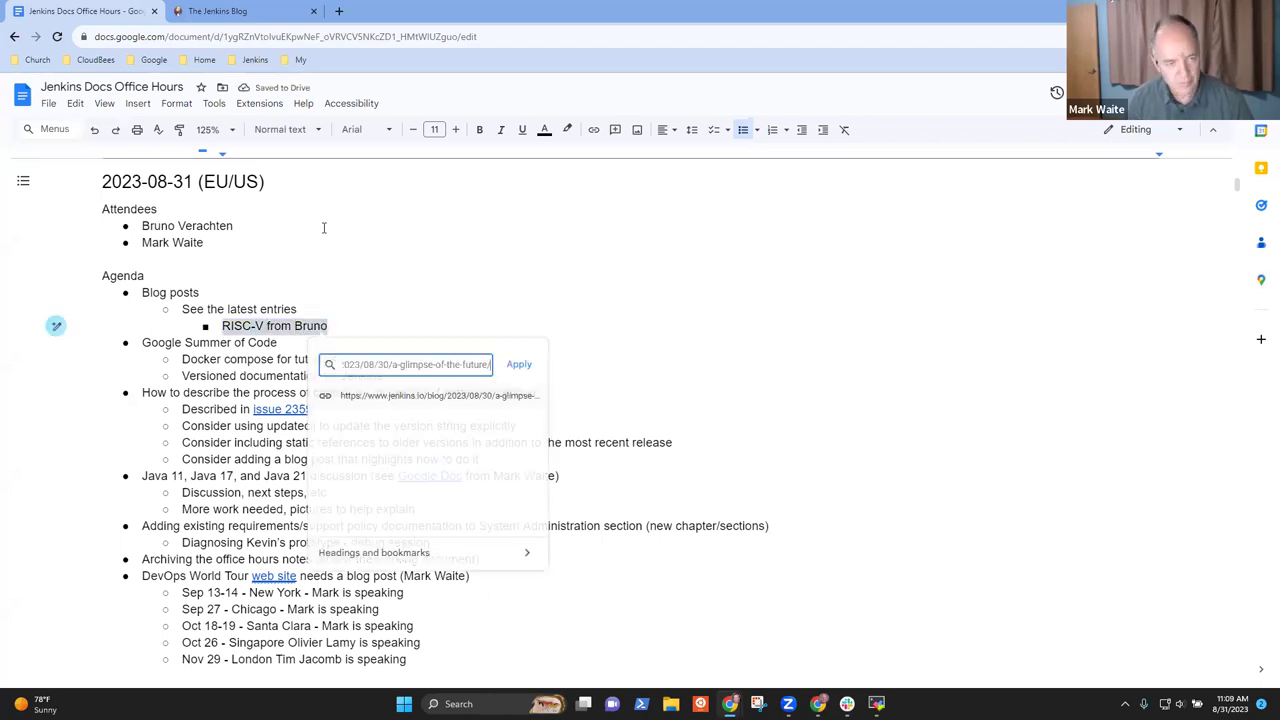
pyautogui.press('Return')
pyautogui.press('Return')
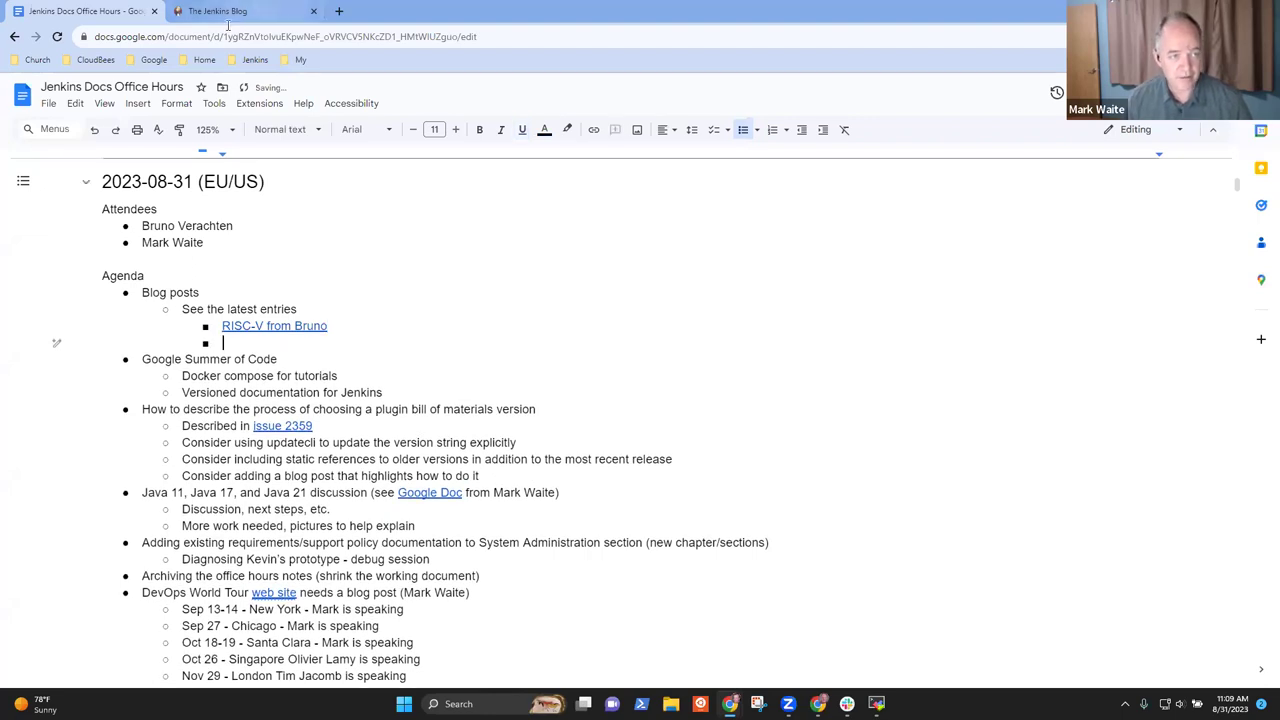
# Copy the link address of the "Docker-based Jenkins quick start examples" post from the Jenkins blog.
pyautogui.click(235, 11)
pyautogui.rightClick(545, 419)
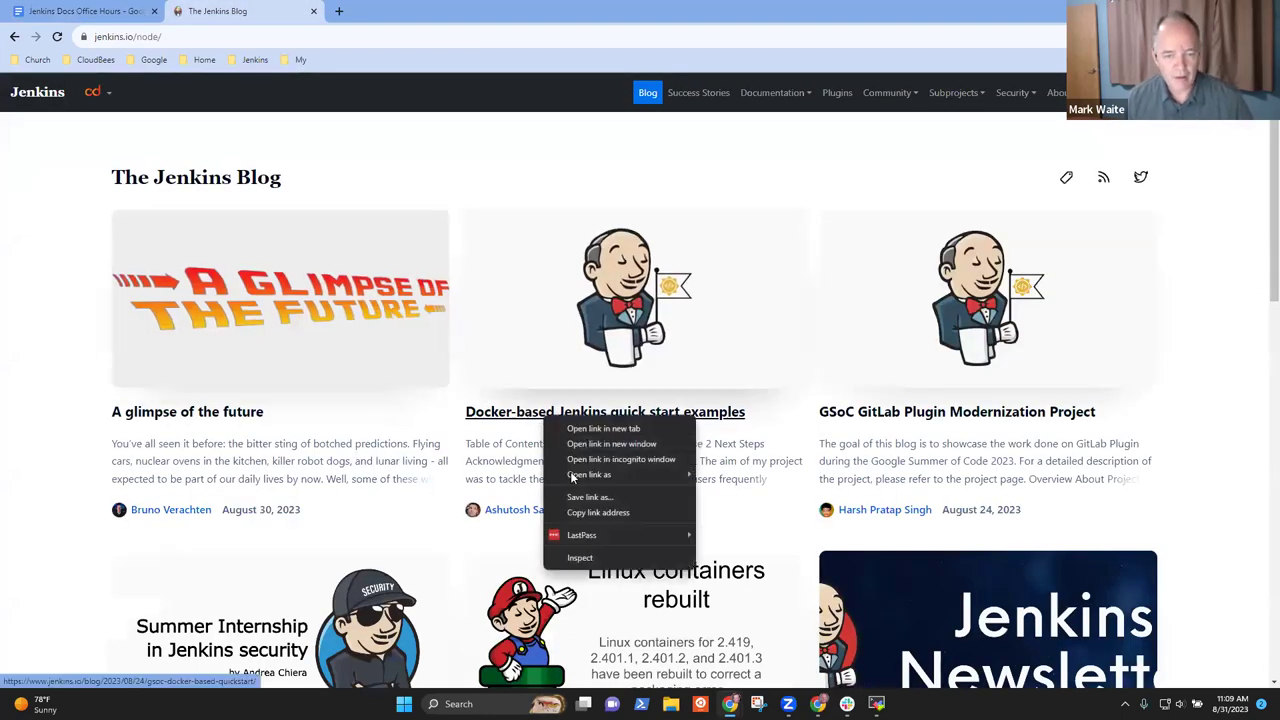
pyautogui.click(610, 515)
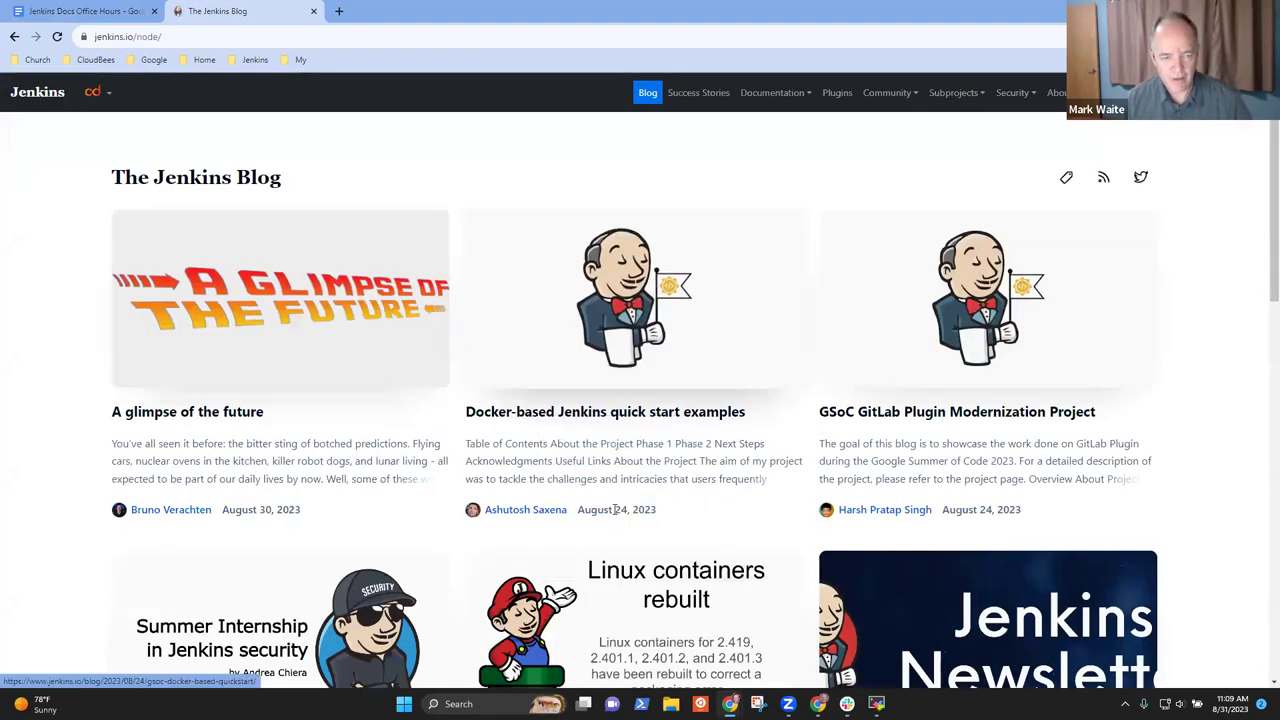
# Enter "Docker compose summaries from" and the post author's first name in the empty bullet of the agenda document.
pyautogui.click(85, 11)
pyautogui.write('Dock')
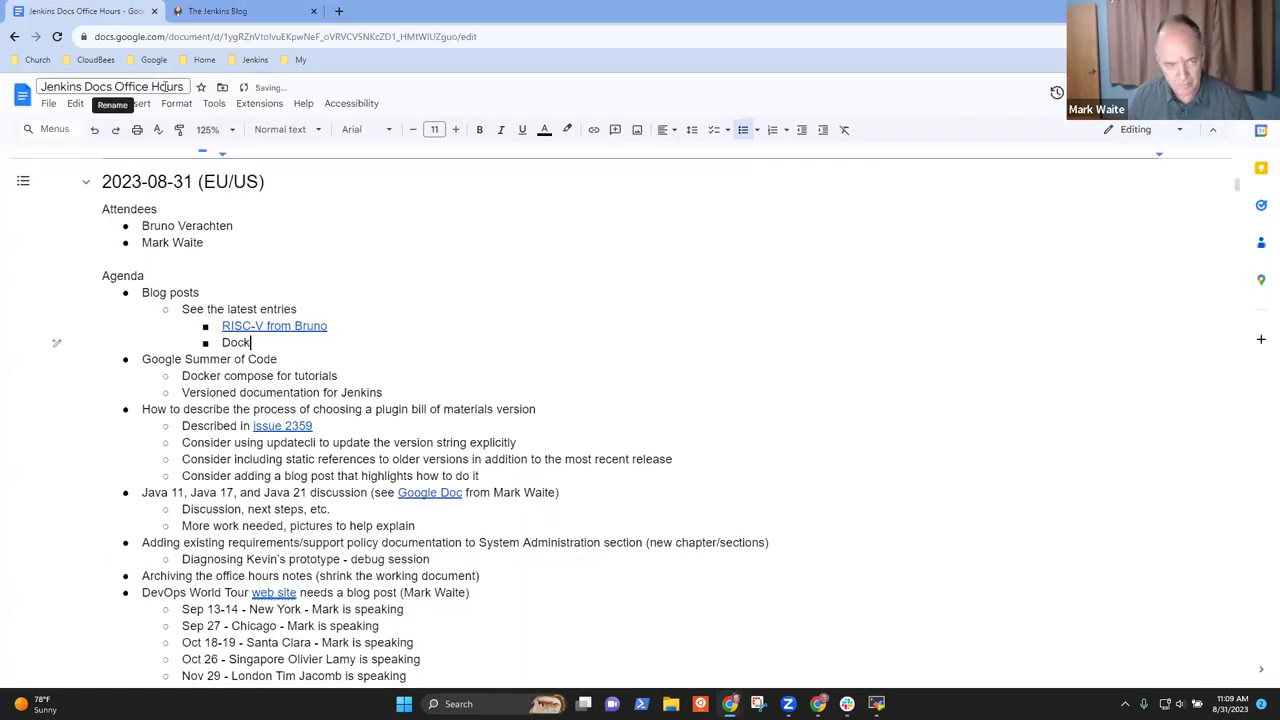
pyautogui.write('er compose ')
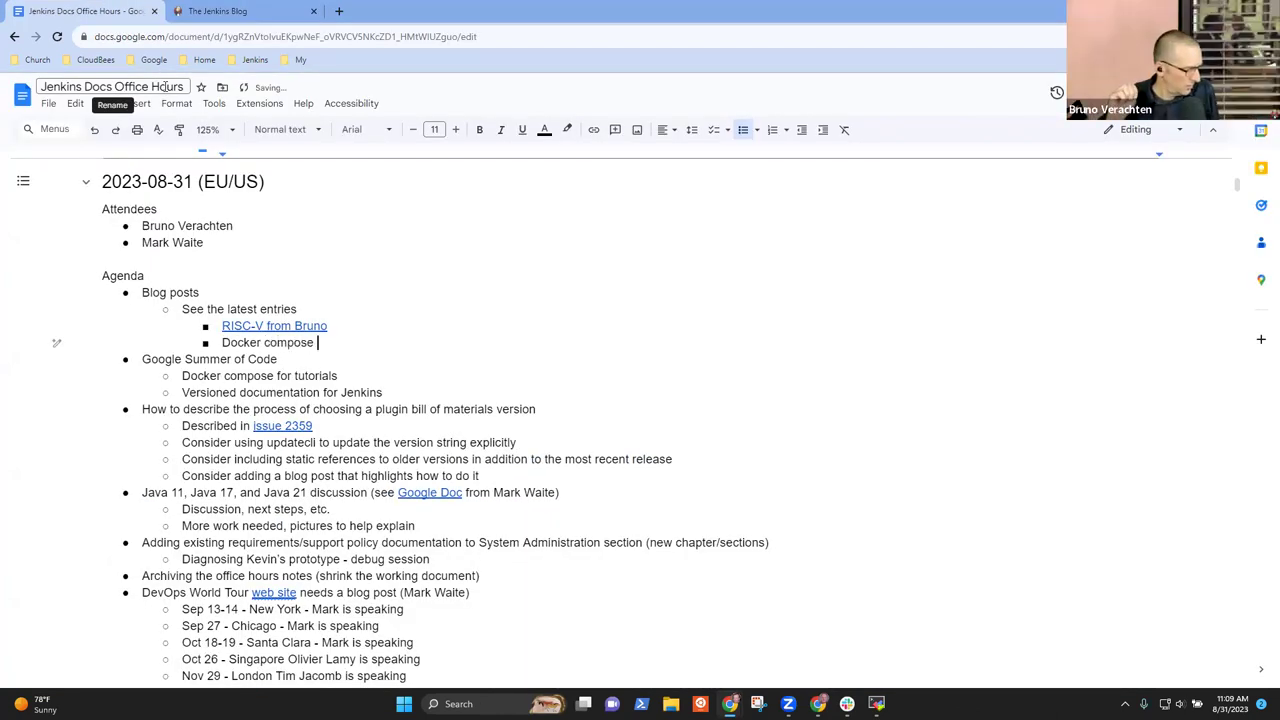
pyautogui.write('summaries from A')
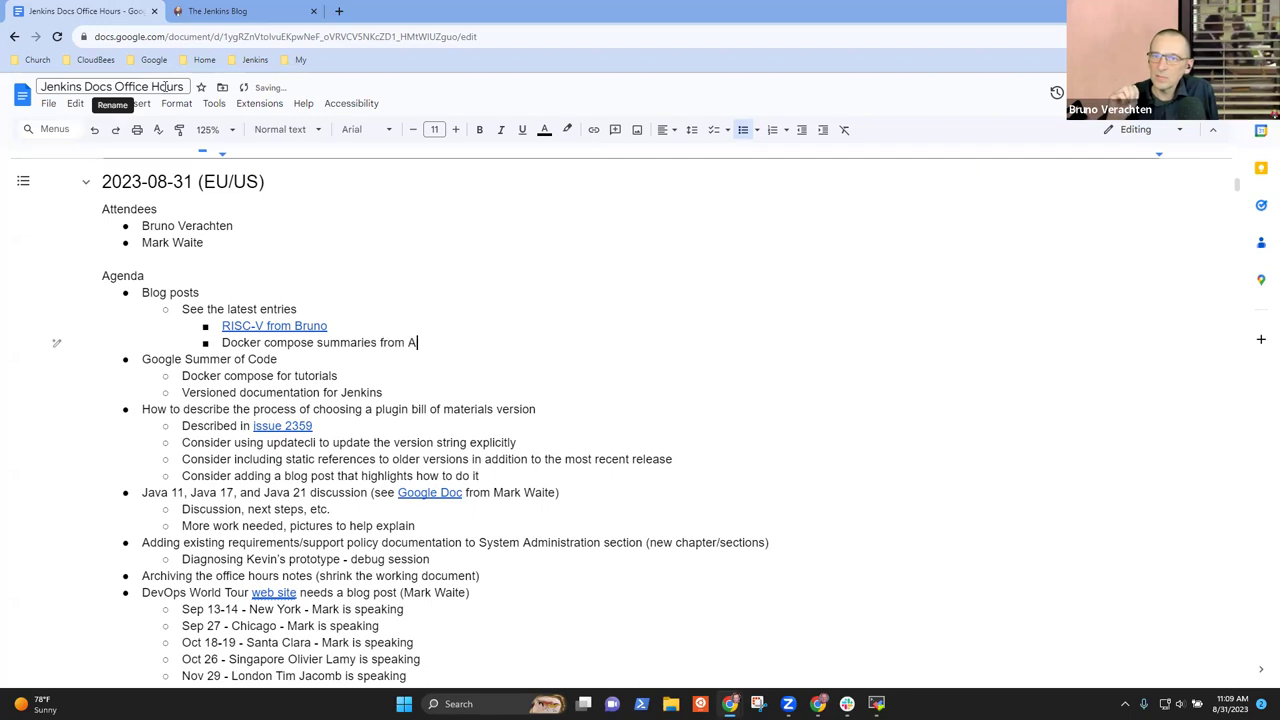
pyautogui.write('shutosh')
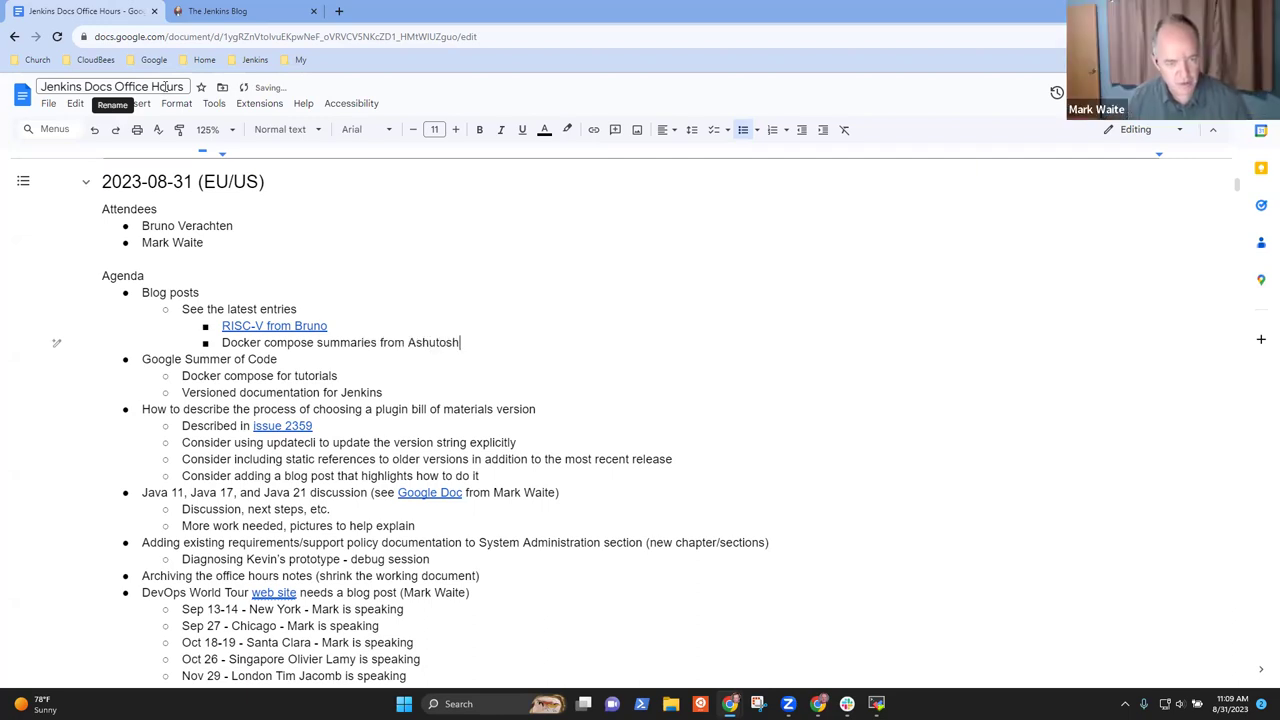
# Link the words "Docker compose summaries" to the copied post address and start another bullet below that entry.
pyautogui.press('Home')
pyautogui.hotkey('ctrl', 'shift', 'Right')
pyautogui.hotkey('ctrl', 'shift', 'Right')
pyautogui.hotkey('ctrl', 'shift', 'Right')
pyautogui.hotkey('ctrl', 'shift', 'Right')
pyautogui.hotkey('ctrl', 'shift', 'Left')
pyautogui.hotkey('shift', 'Left')
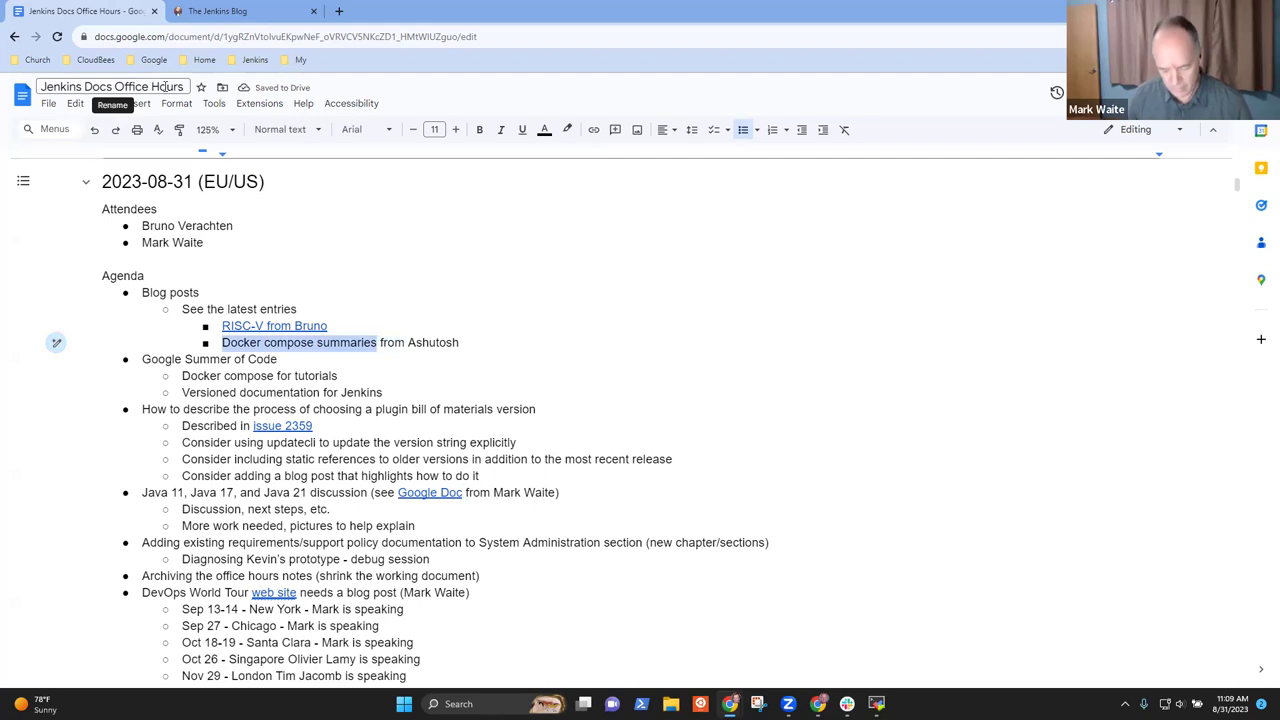
pyautogui.hotkey('ctrl', 'v')
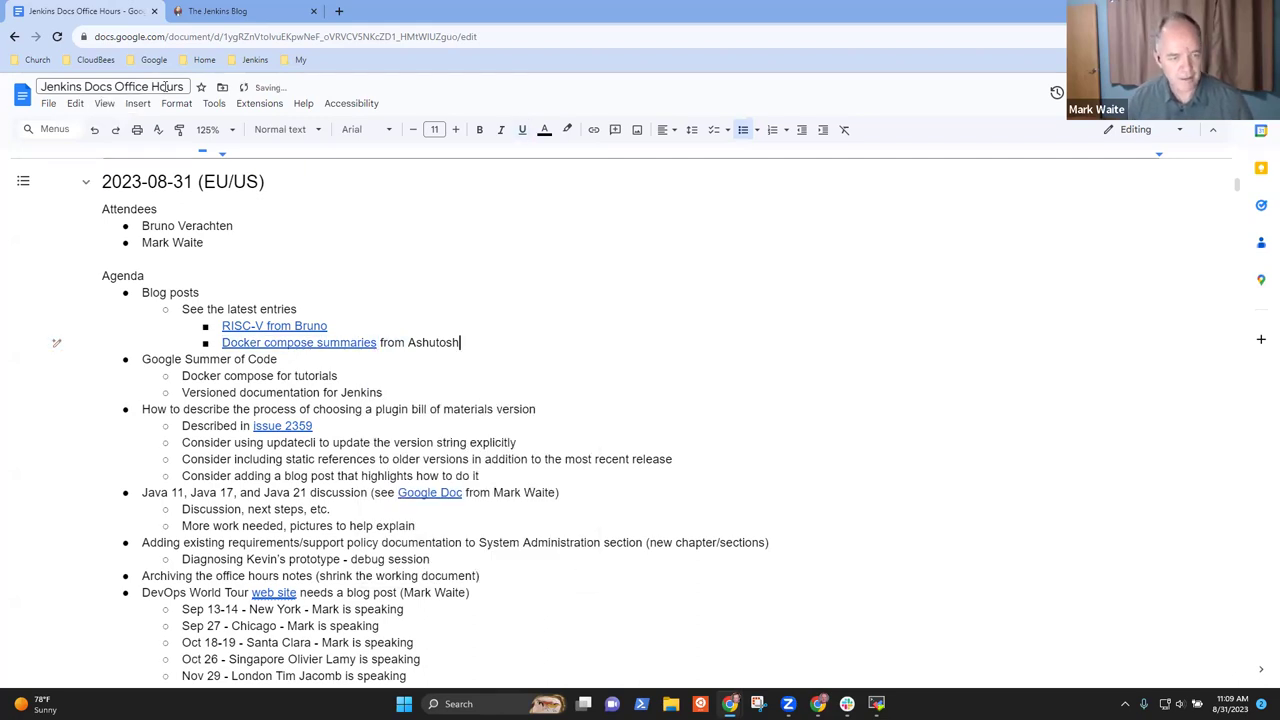
pyautogui.press('End')
pyautogui.press('Return')
# Copy the link address of the "GSoC GitLab Plugin Modernization Project" post from the Jenkins blog.
pyautogui.click(232, 14)
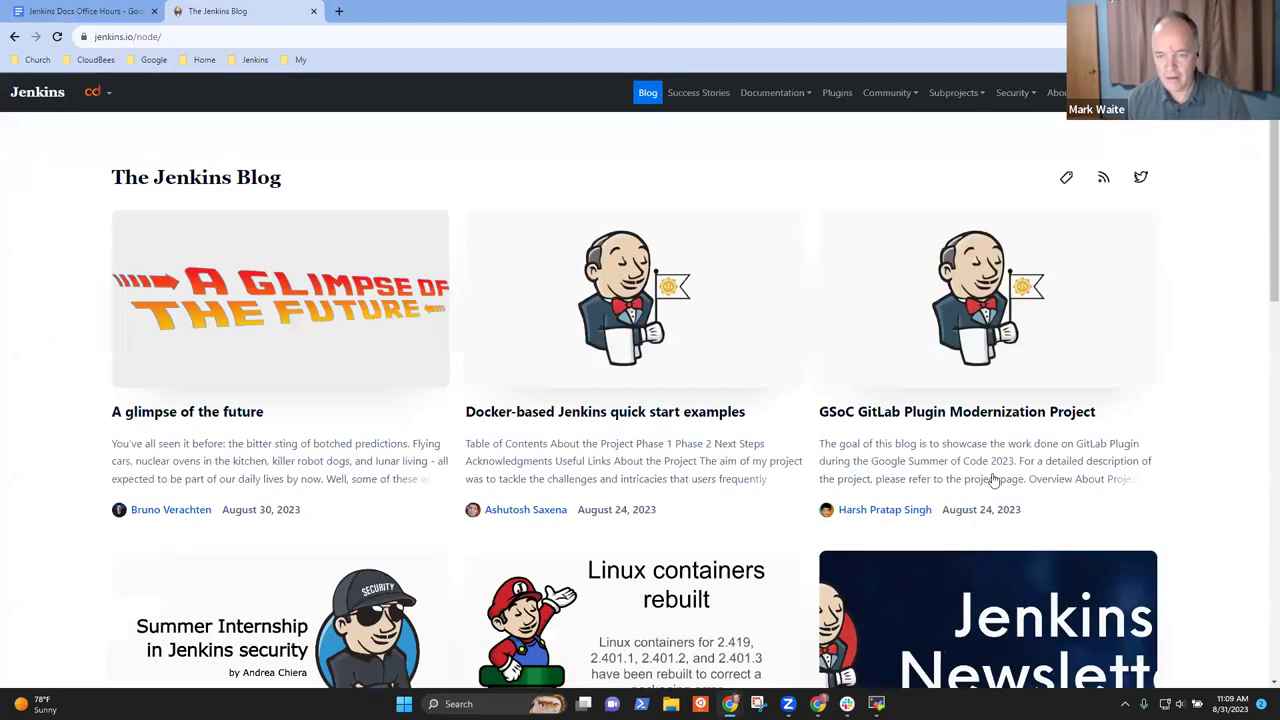
pyautogui.rightClick(986, 412)
pyautogui.click(1038, 507)
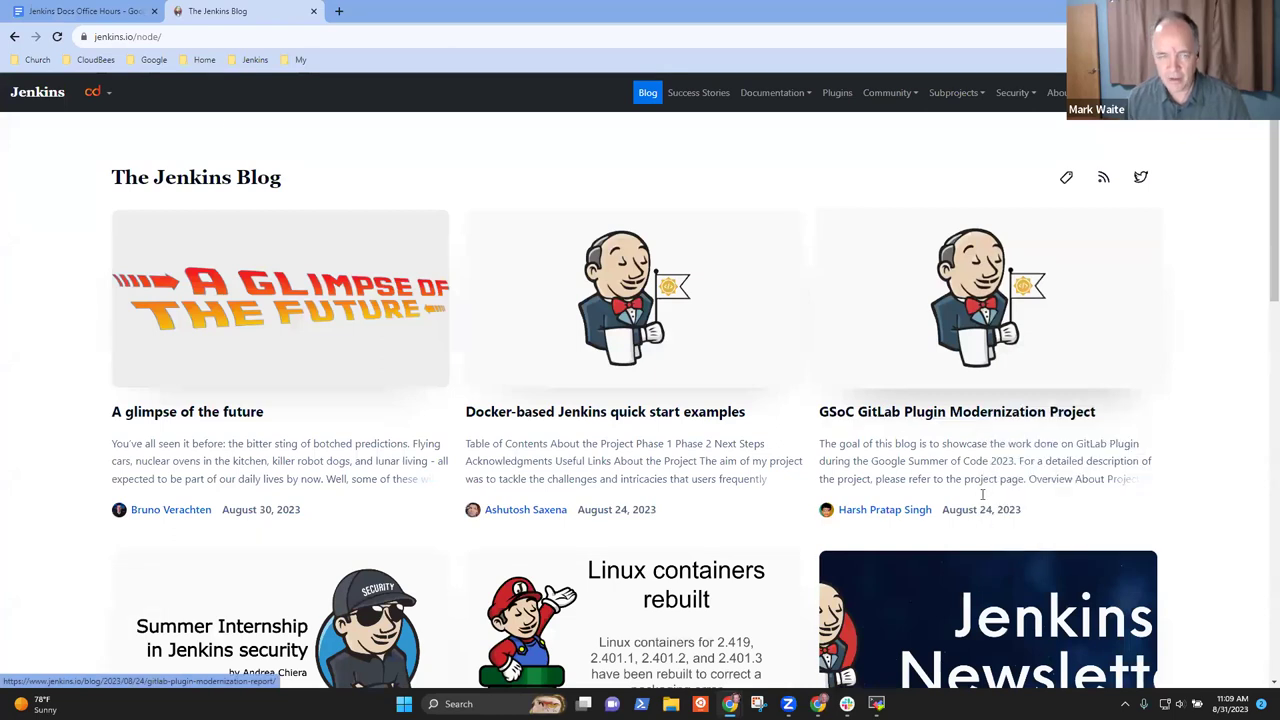
# Enter "GitLab plugin modernization from" and the post author's first name in the empty bullet of the agenda document.
pyautogui.click(84, 10)
pyautogui.write('Gi')
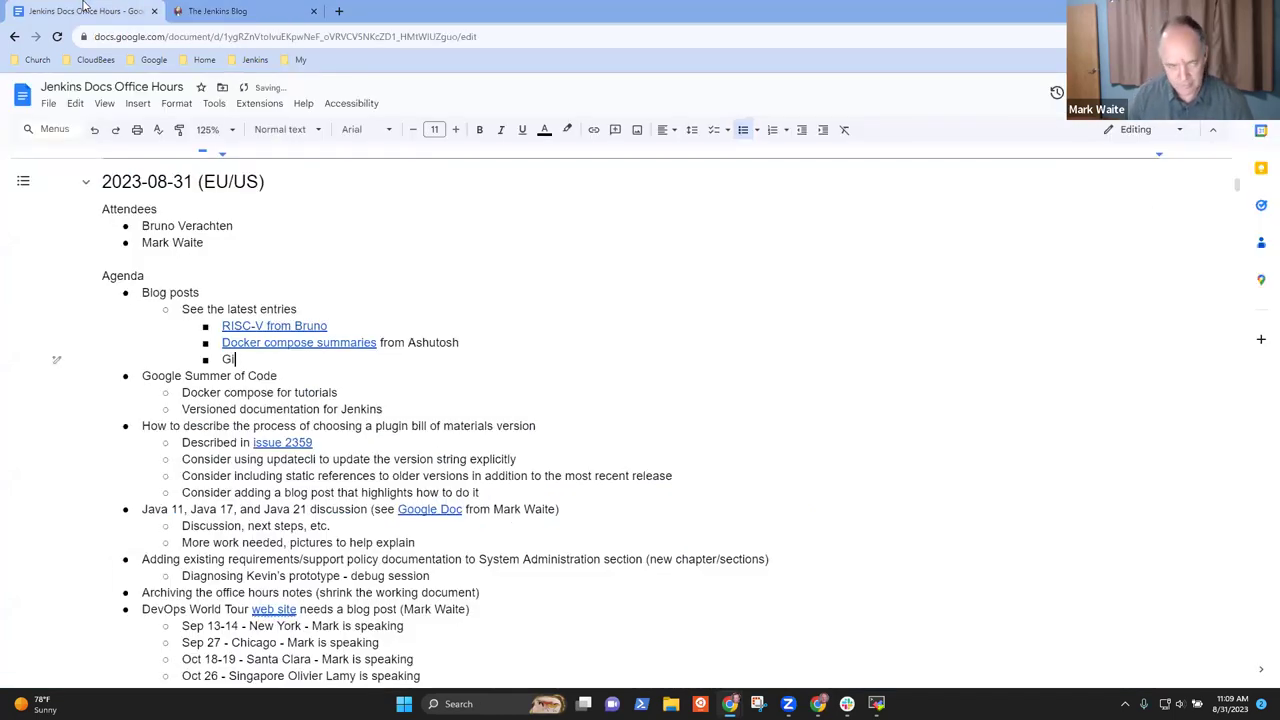
pyautogui.write('tLab ')
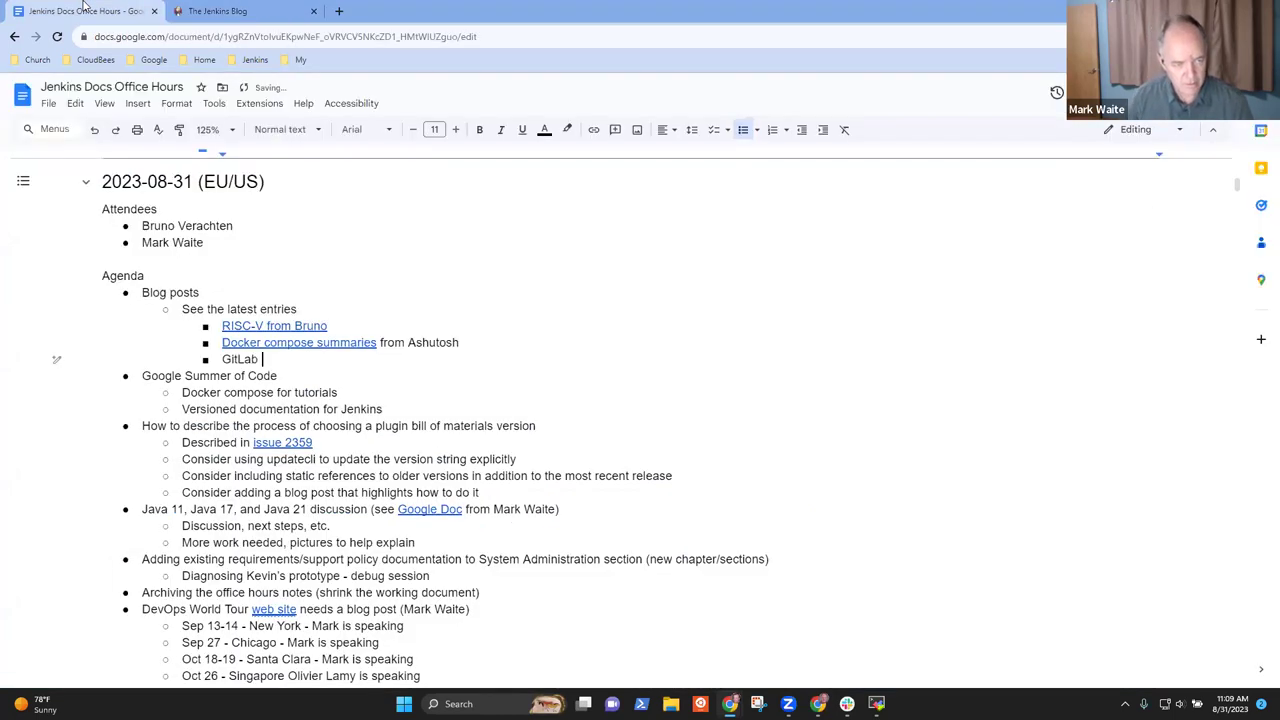
pyautogui.write('plugin mdoern')
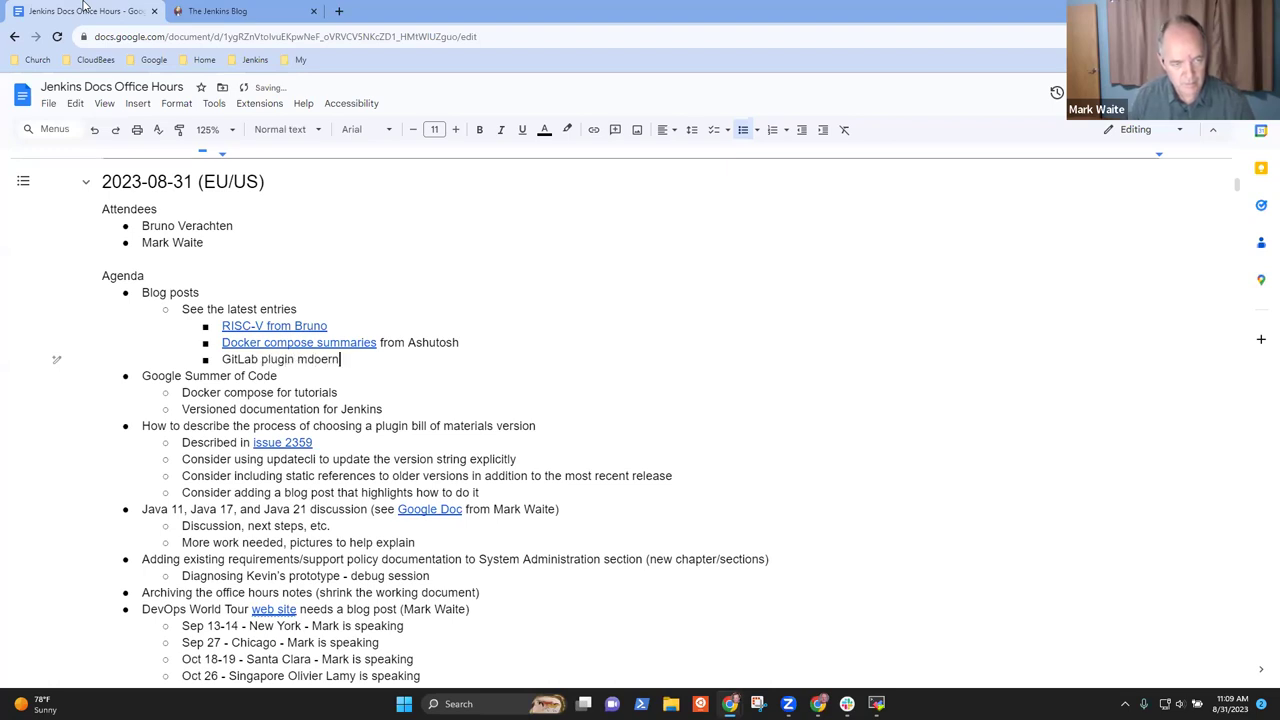
pyautogui.hotkey('ctrl', 'BackSpace')
pyautogui.write('moderni')
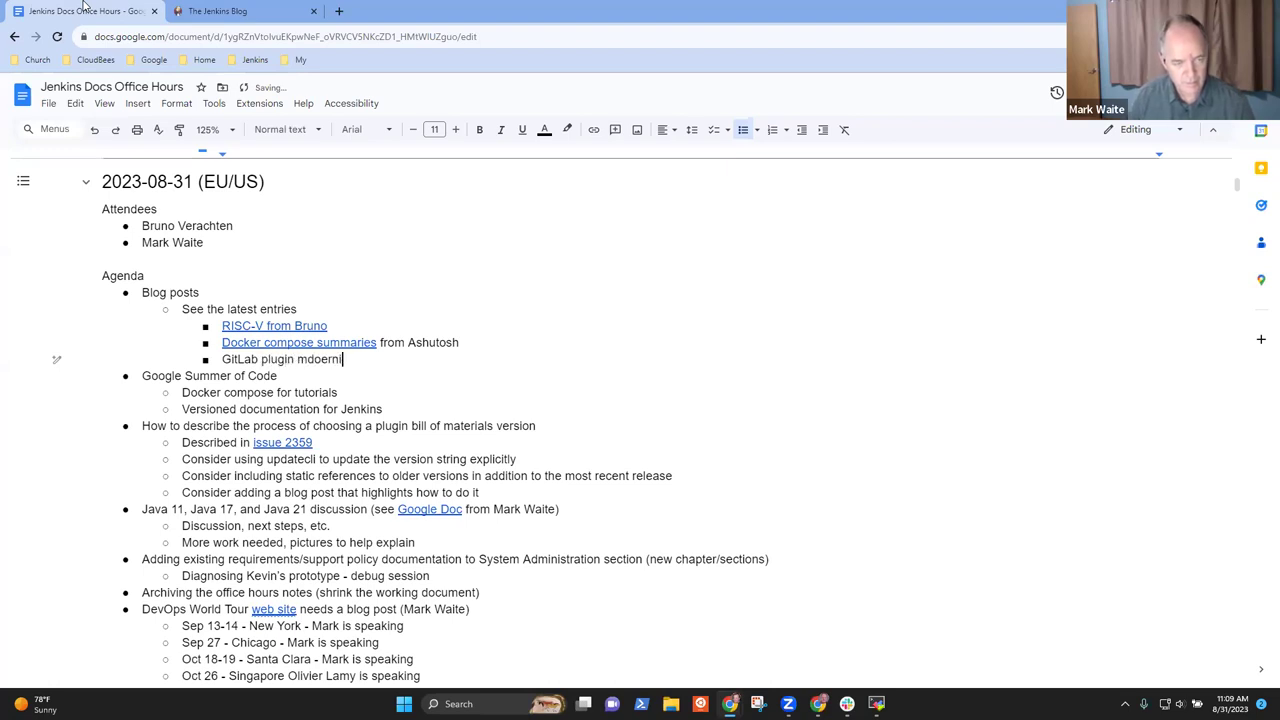
pyautogui.press('BackSpace')
pyautogui.press('BackSpace')
pyautogui.press('BackSpace')
pyautogui.write('dern')
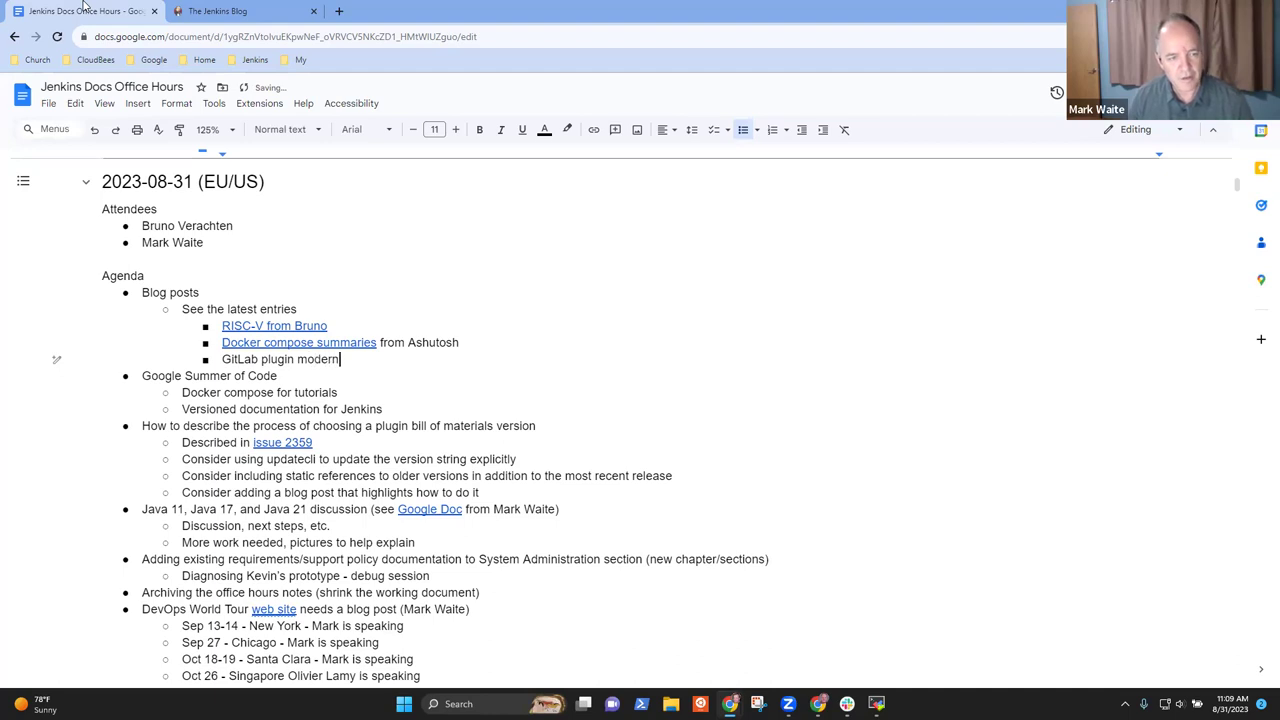
pyautogui.write('ization form H')
pyautogui.press('BackSpace')
pyautogui.press('BackSpace')
pyautogui.press('BackSpace')
pyautogui.press('BackSpace')
pyautogui.press('BackSpace')
pyautogui.press('BackSpace')
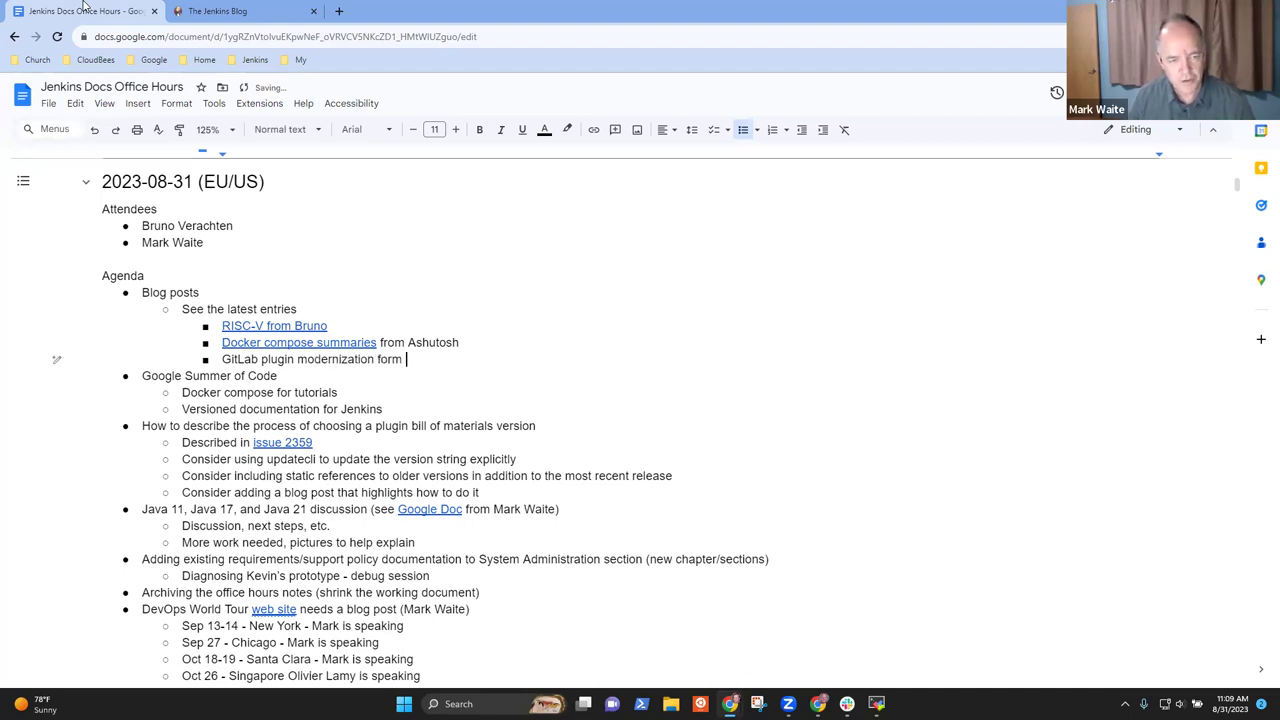
pyautogui.write('from Har')
pyautogui.write('ash')
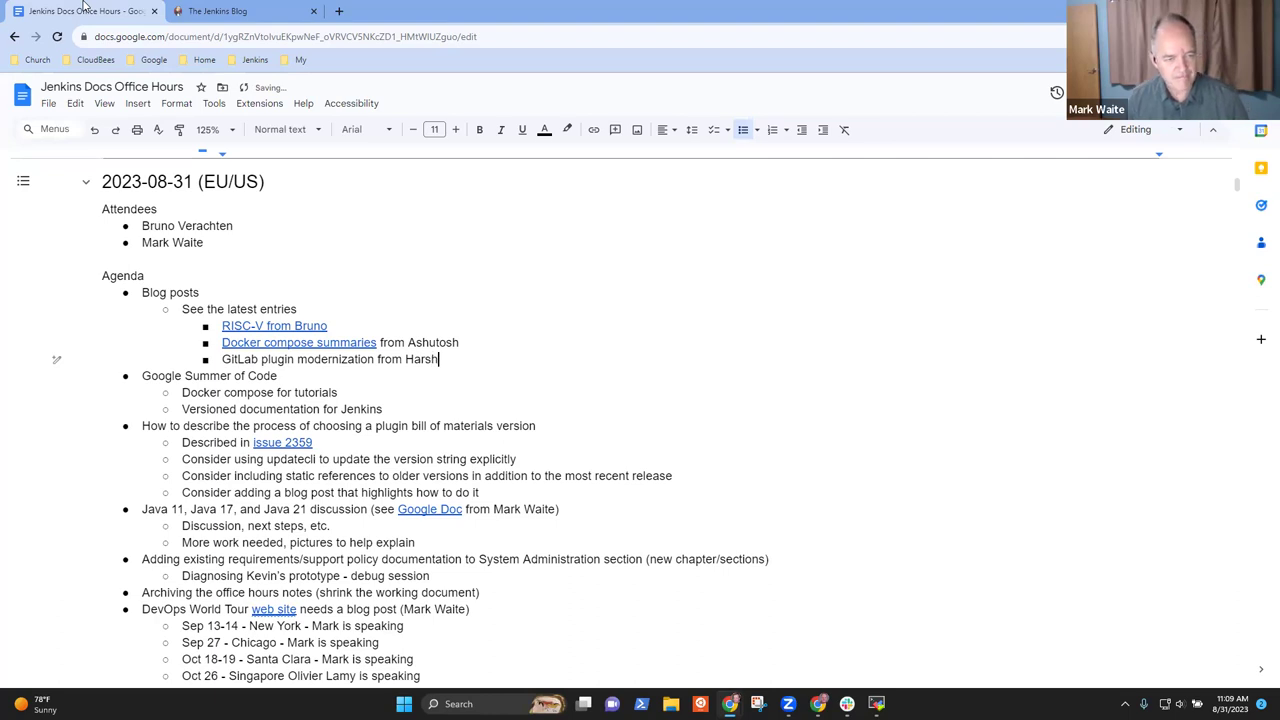
# Link the words "GitLab plugin modernization" to the copied post address and start another bullet below that entry.
pyautogui.hotkey('ctrl', 'shift', 'Right')
pyautogui.hotkey('ctrl', 'shift', 'Right')
pyautogui.hotkey('ctrl', 'shift', 'Right')
pyautogui.hotkey('ctrl', 'shift', 'Right')
pyautogui.hotkey('ctrl', 'shift', 'Left')
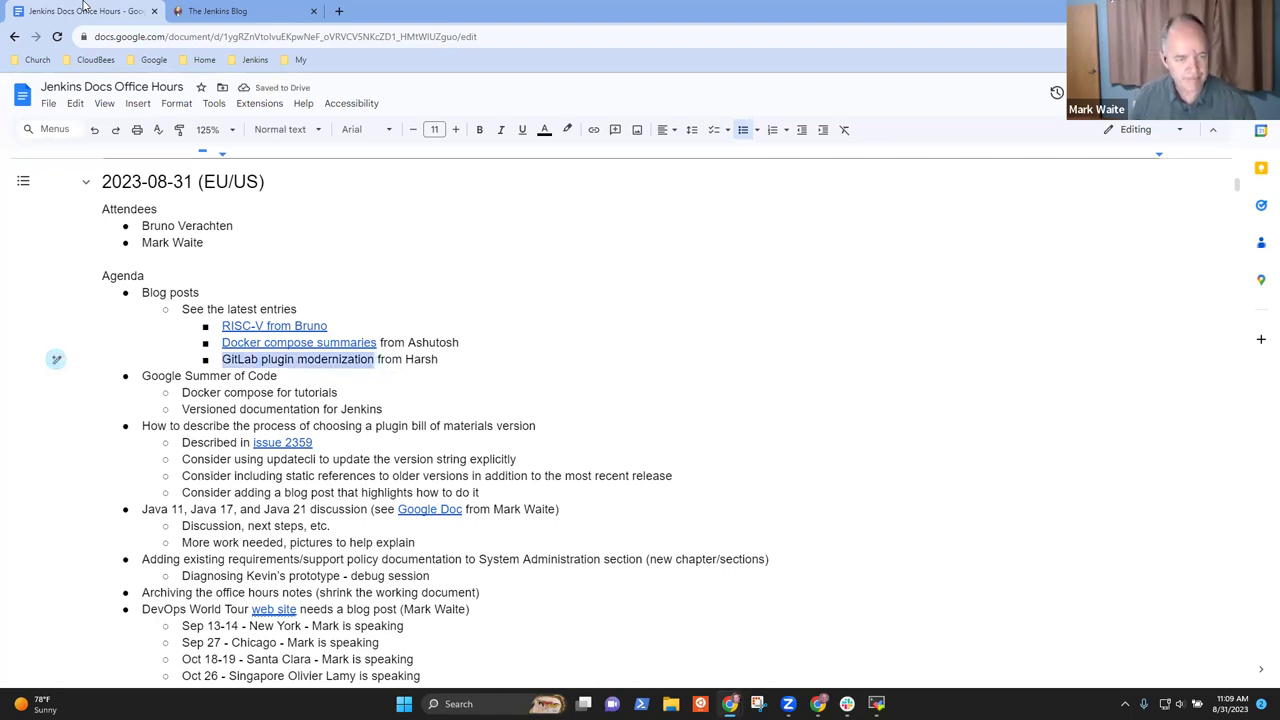
pyautogui.hotkey('ctrl', 'k')
pyautogui.hotkey('ctrl', 'v')
pyautogui.press('Return')
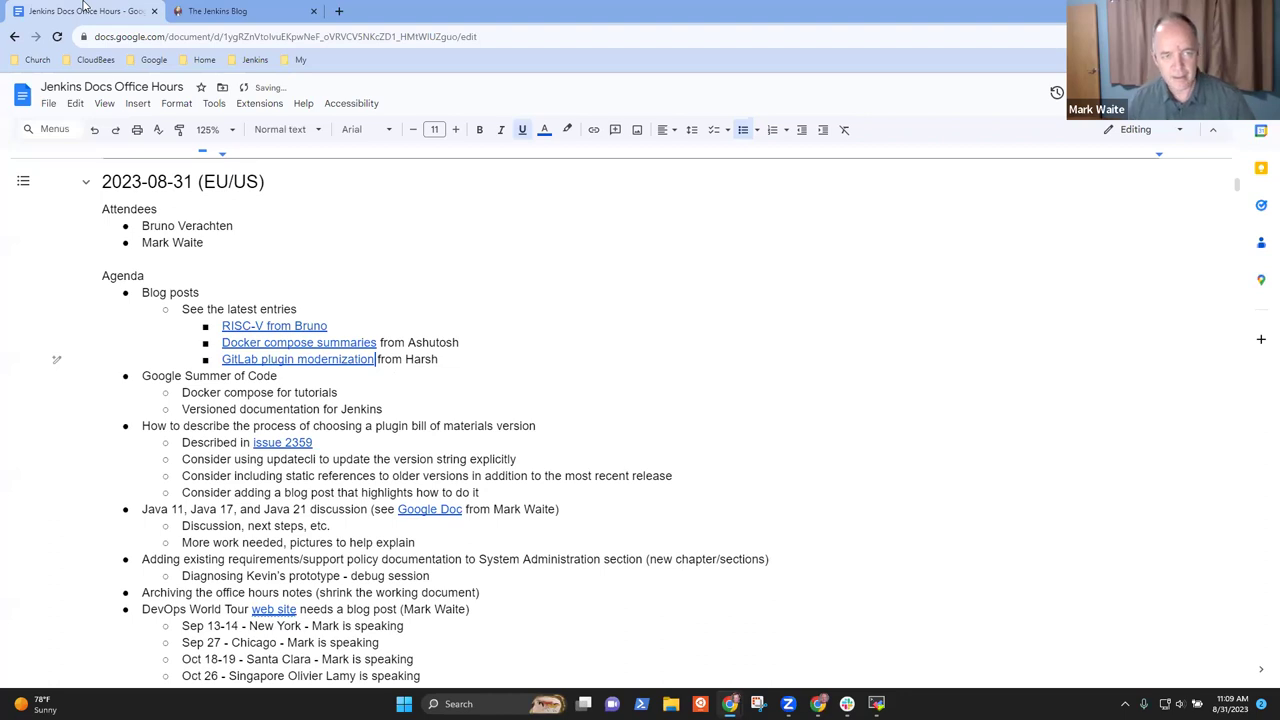
pyautogui.press('Return')
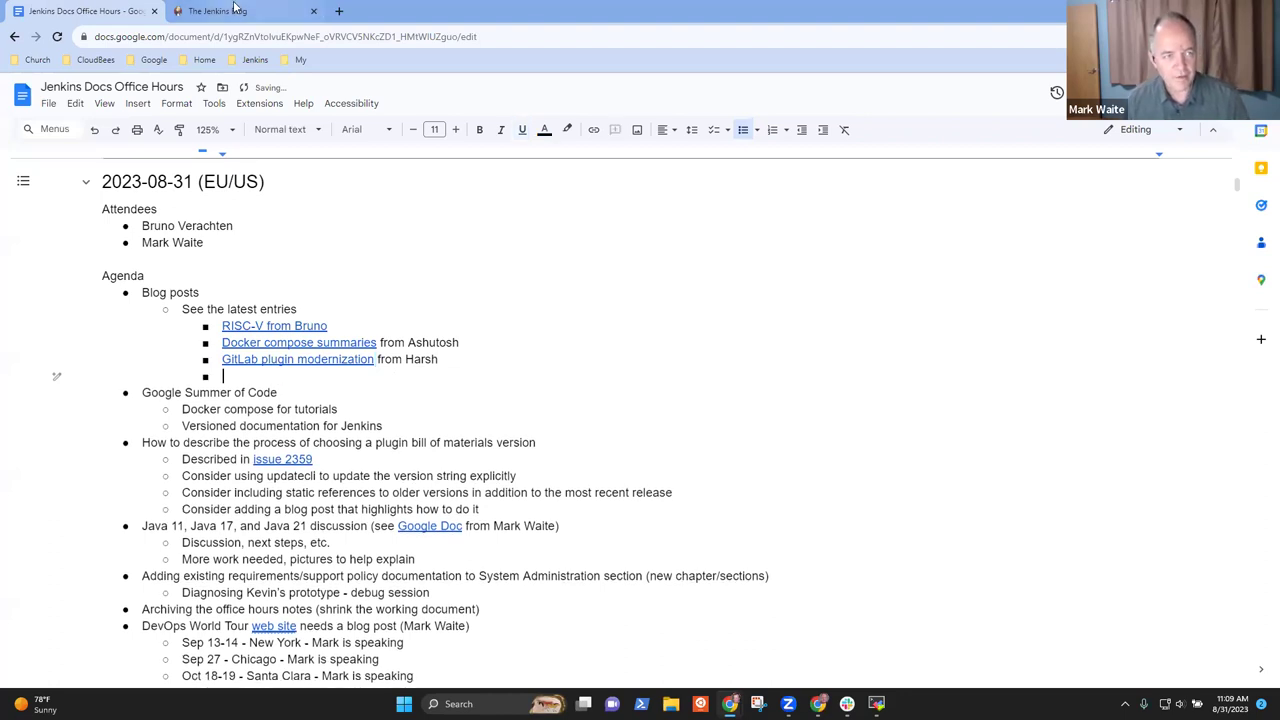
# Check the older posts on the Jenkins blog and remove the empty bullet below the GitLab entry in the agenda.
pyautogui.click(262, 12)
pyautogui.scroll(-3, 280, 507)
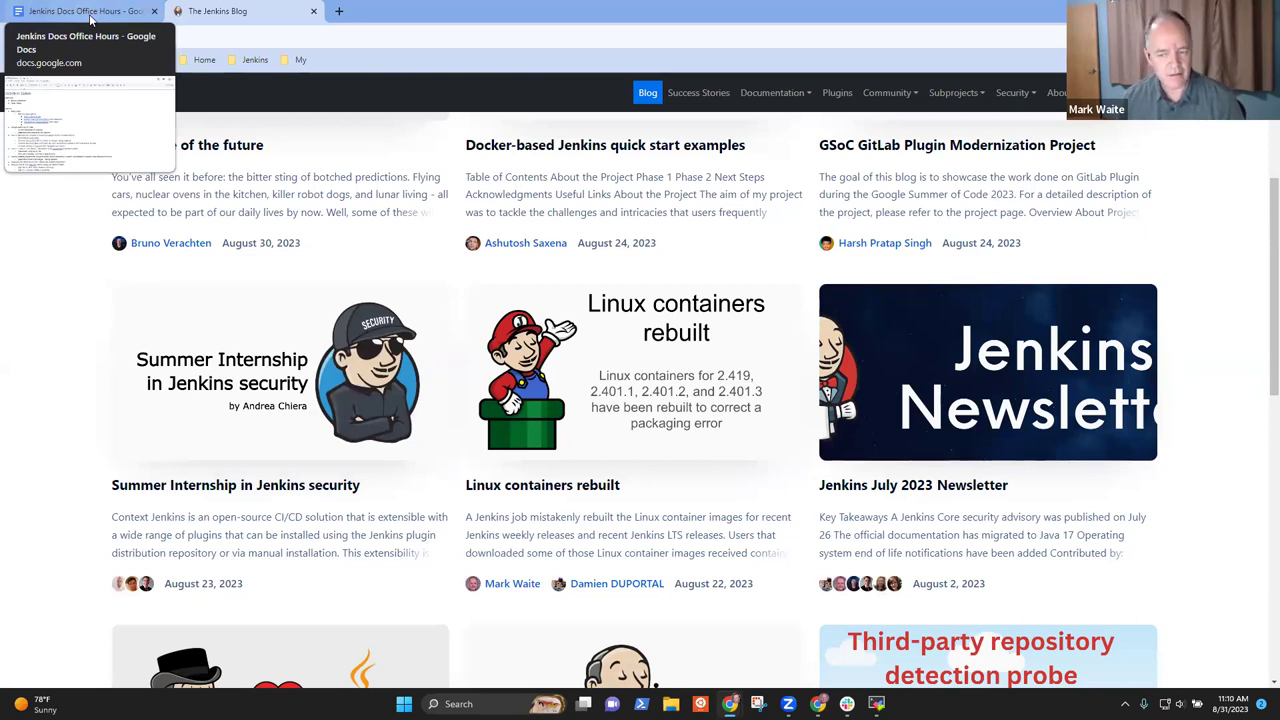
pyautogui.click(96, 11)
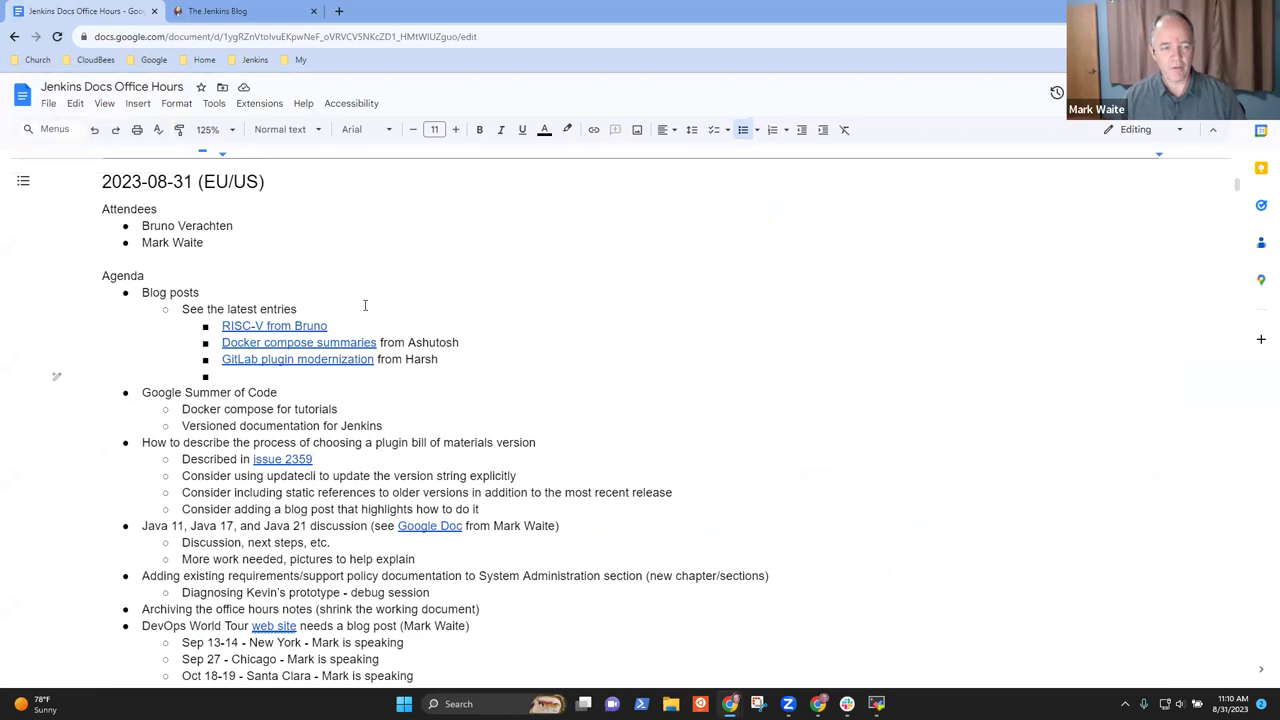
pyautogui.press('BackSpace')
pyautogui.press('BackSpace')
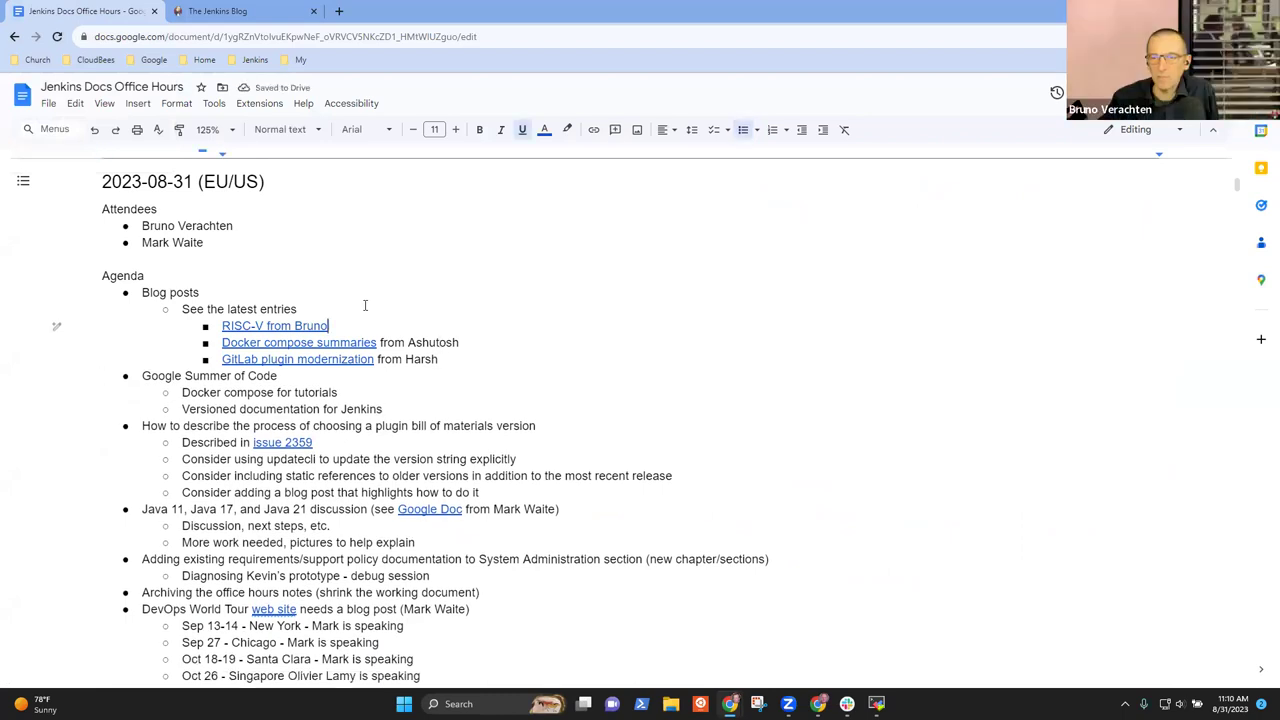
# Add a nested bullet reading "Nearing the completion of the project" under "Docker compose for tutorials" in the Google Summer of Code item.
pyautogui.click(365, 305)
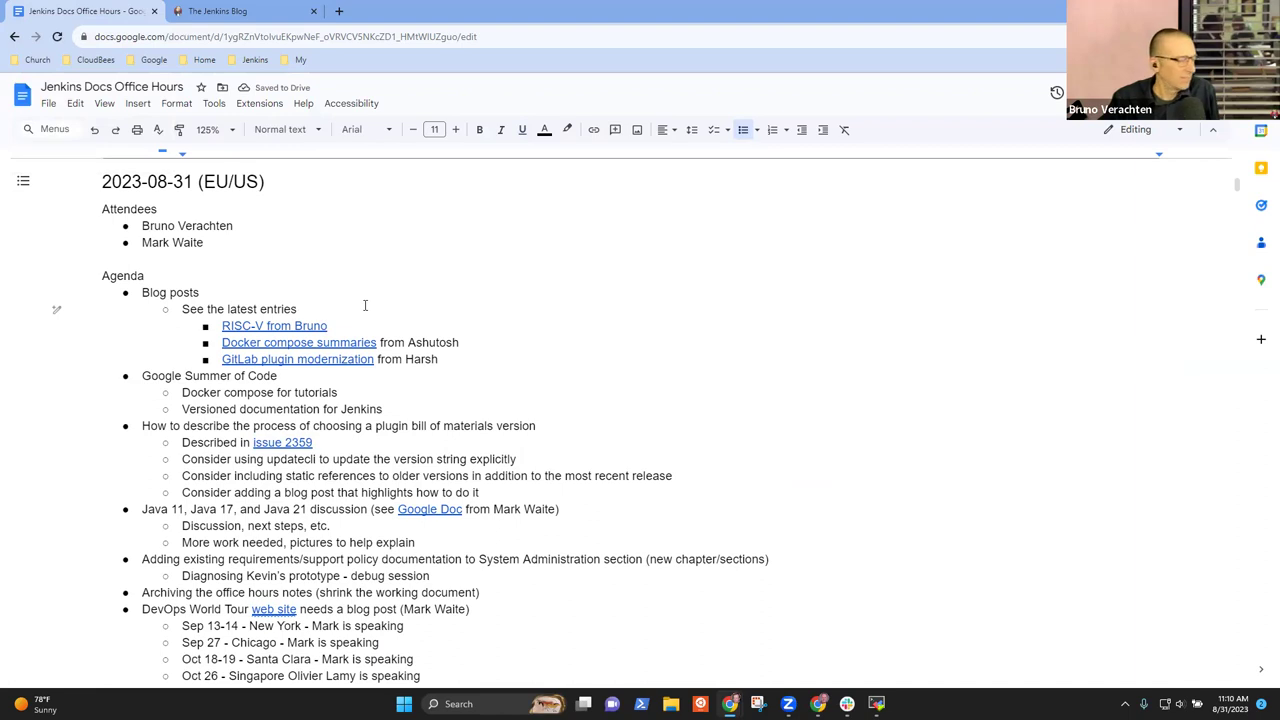
pyautogui.press('Down')
pyautogui.press('Down')
pyautogui.press('Down')
pyautogui.press('Down')
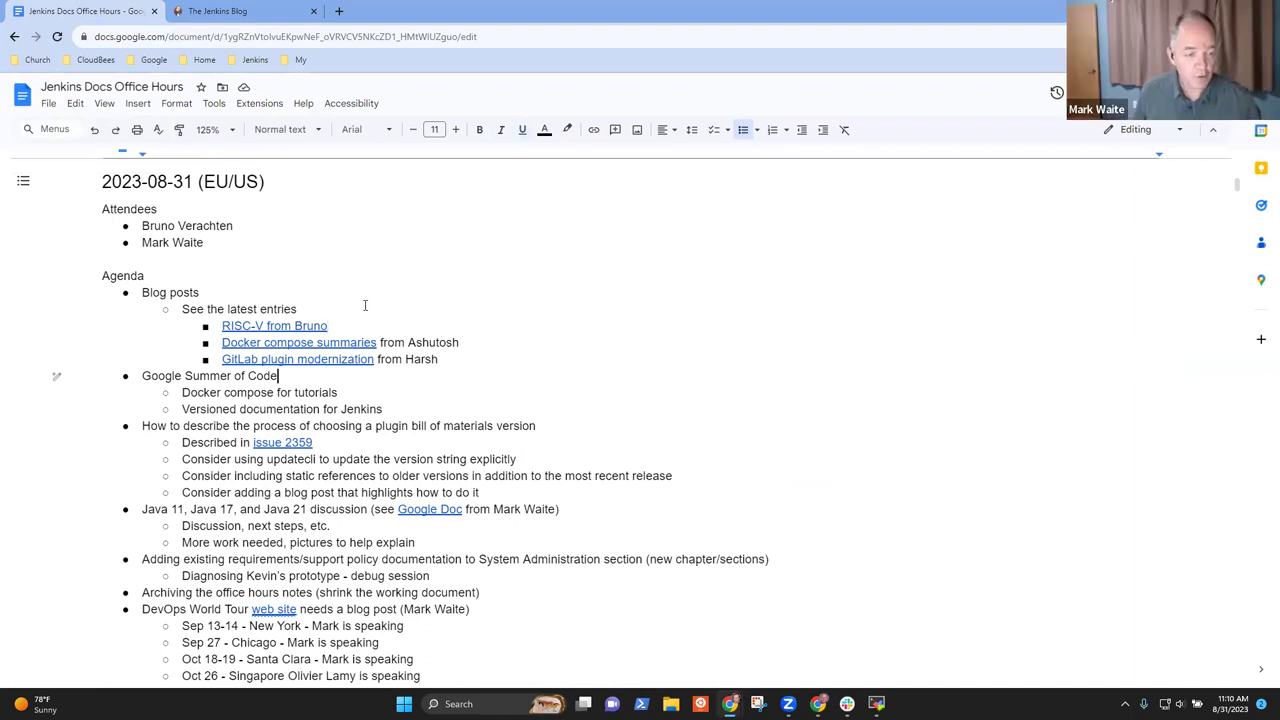
pyautogui.press('Return')
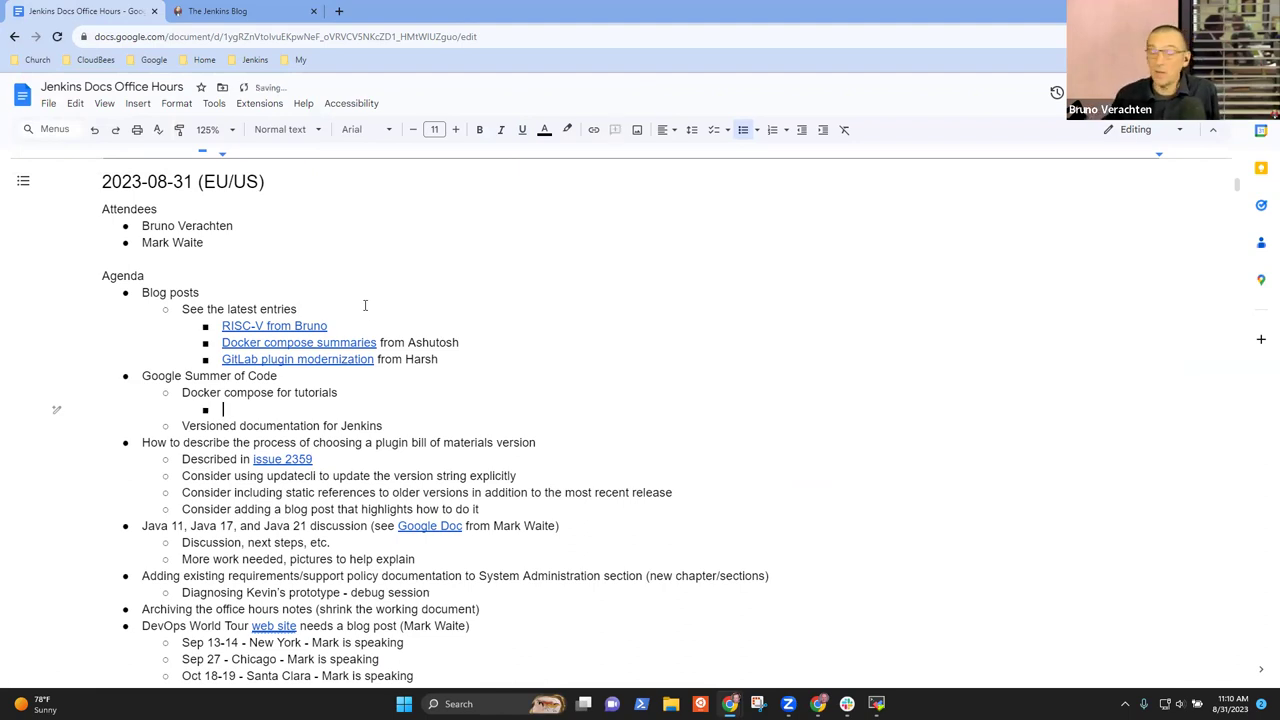
pyautogui.write('Narrating')
pyautogui.hotkey('ctrl', 'z')
pyautogui.write('Near')
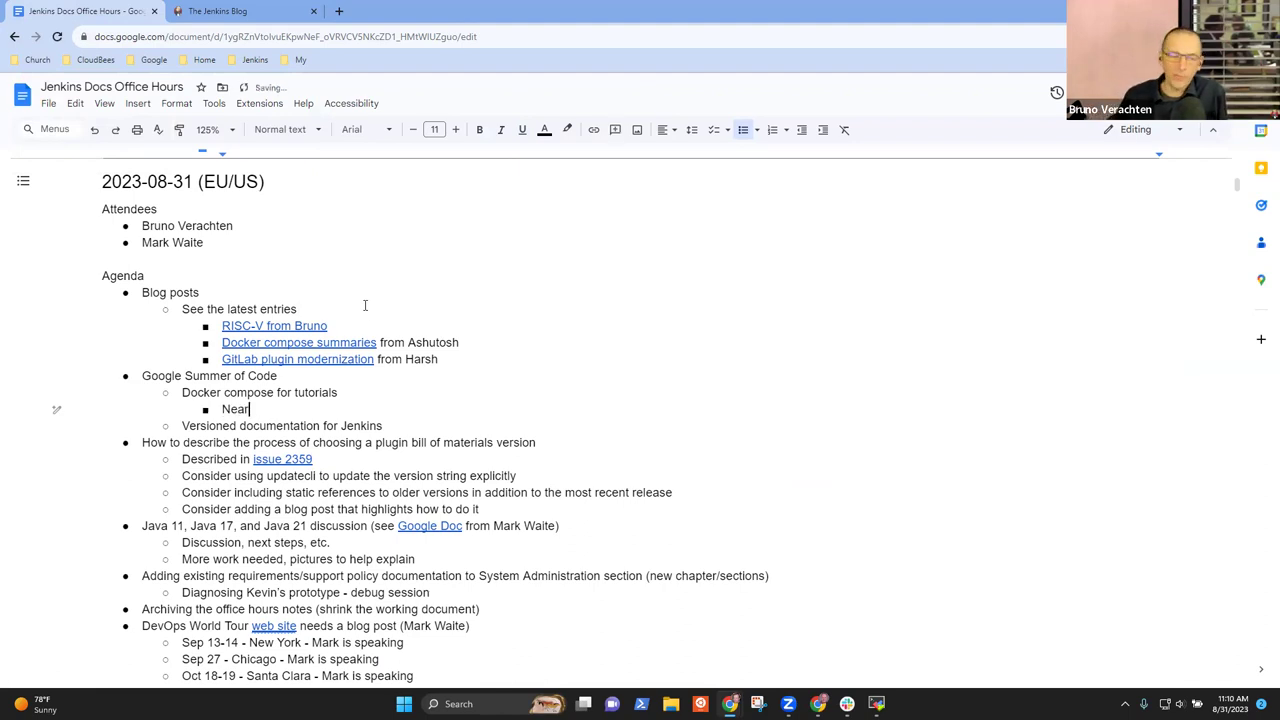
pyautogui.write('ing the completio')
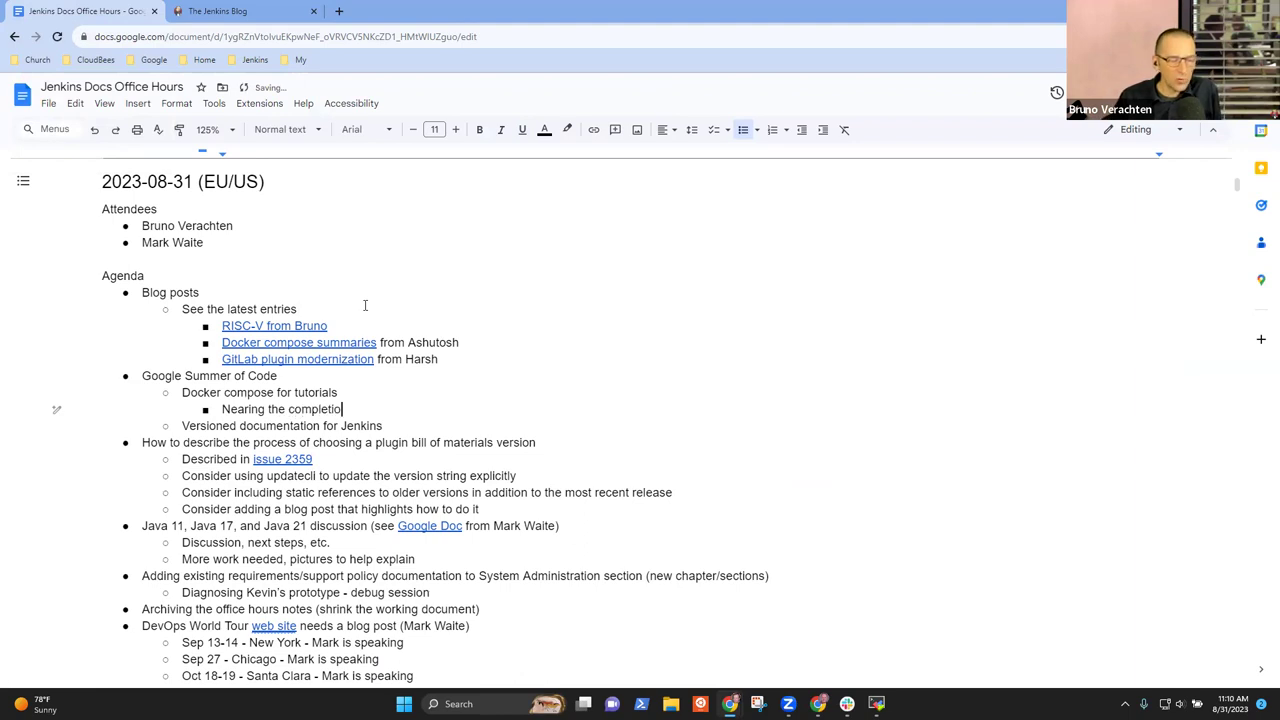
pyautogui.write('n of the project')
# Add a second nested bullet reading "Goal to adjust the existing documentation and remove docker in docker from tutorials".
pyautogui.press('Return')
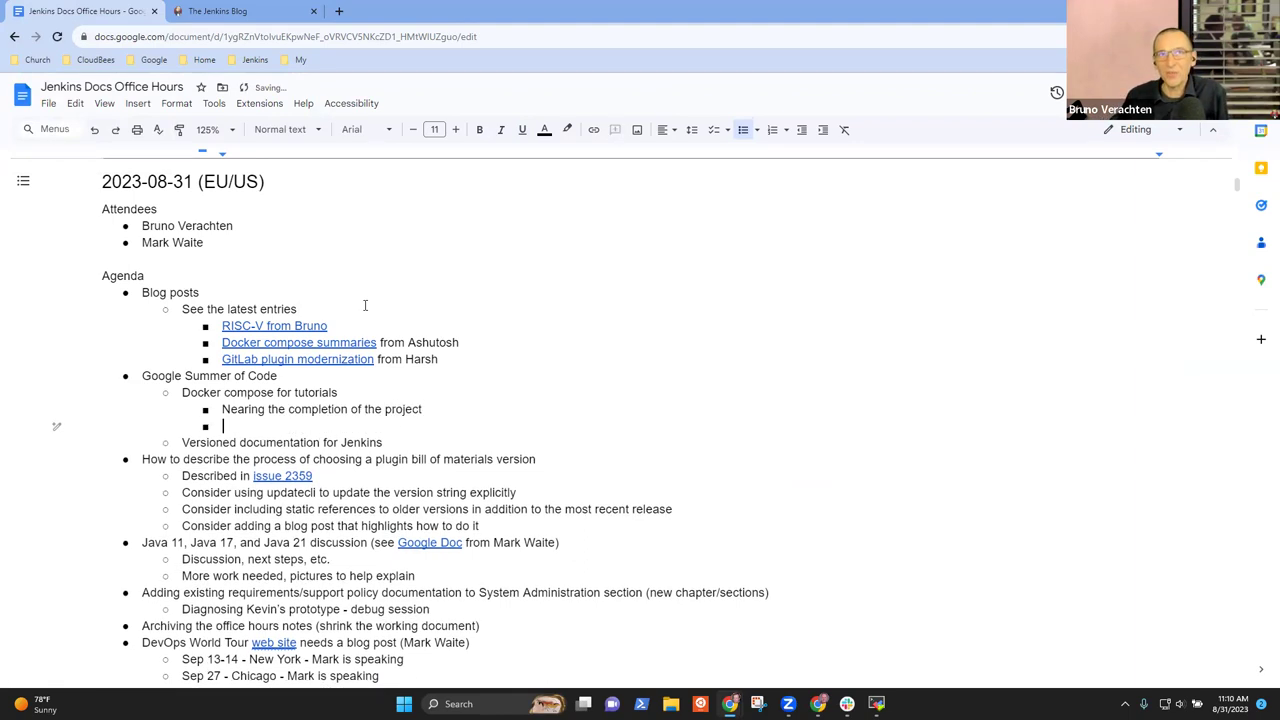
pyautogui.write('Goal to ad')
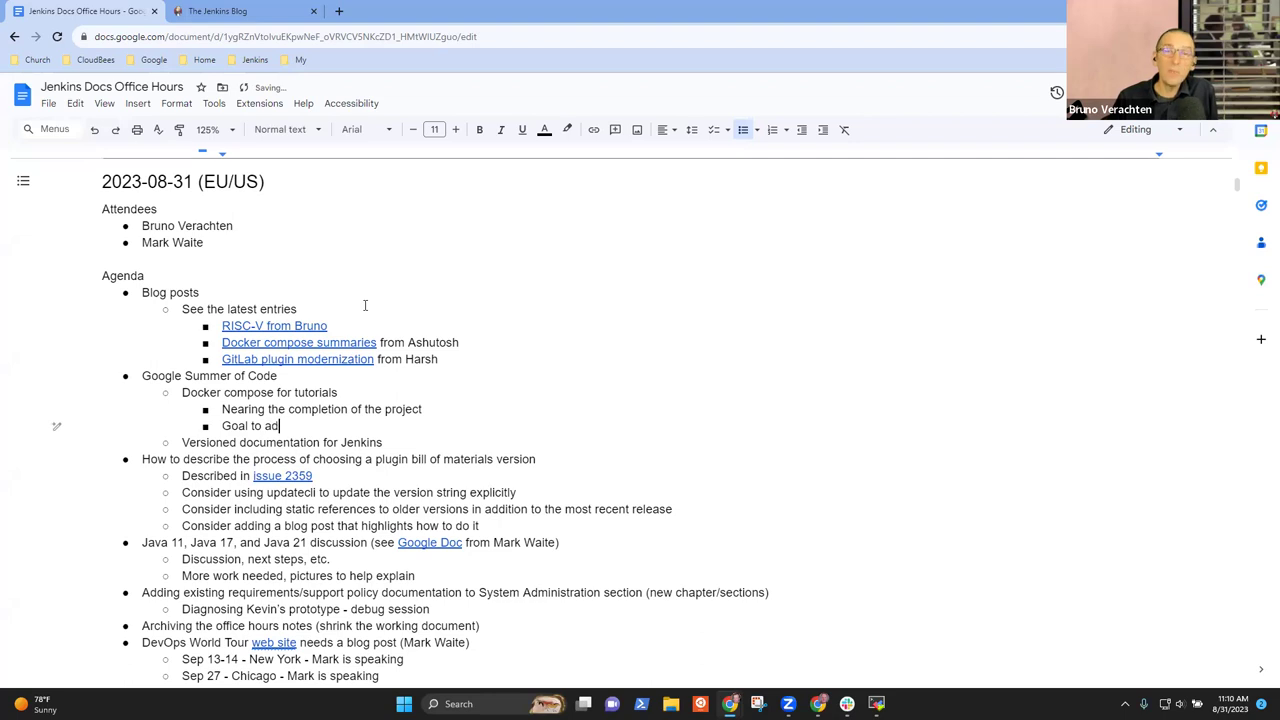
pyautogui.write('just the exis')
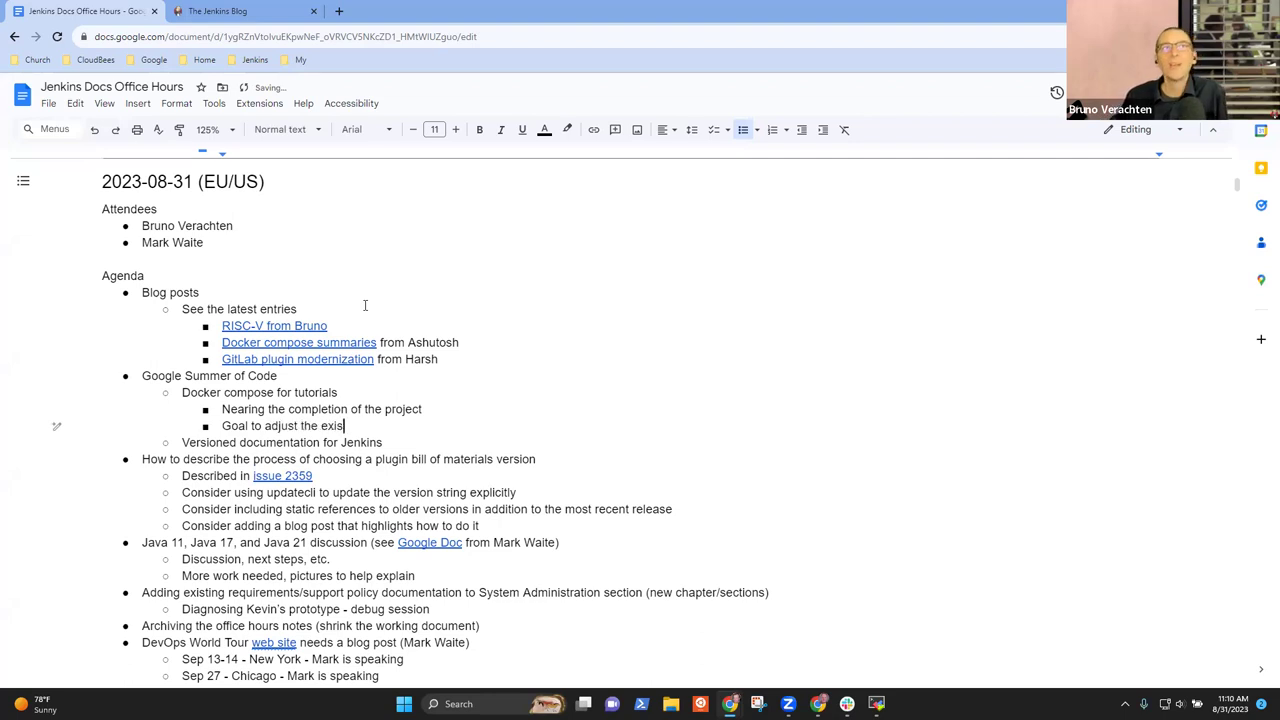
pyautogui.write('ting codu')
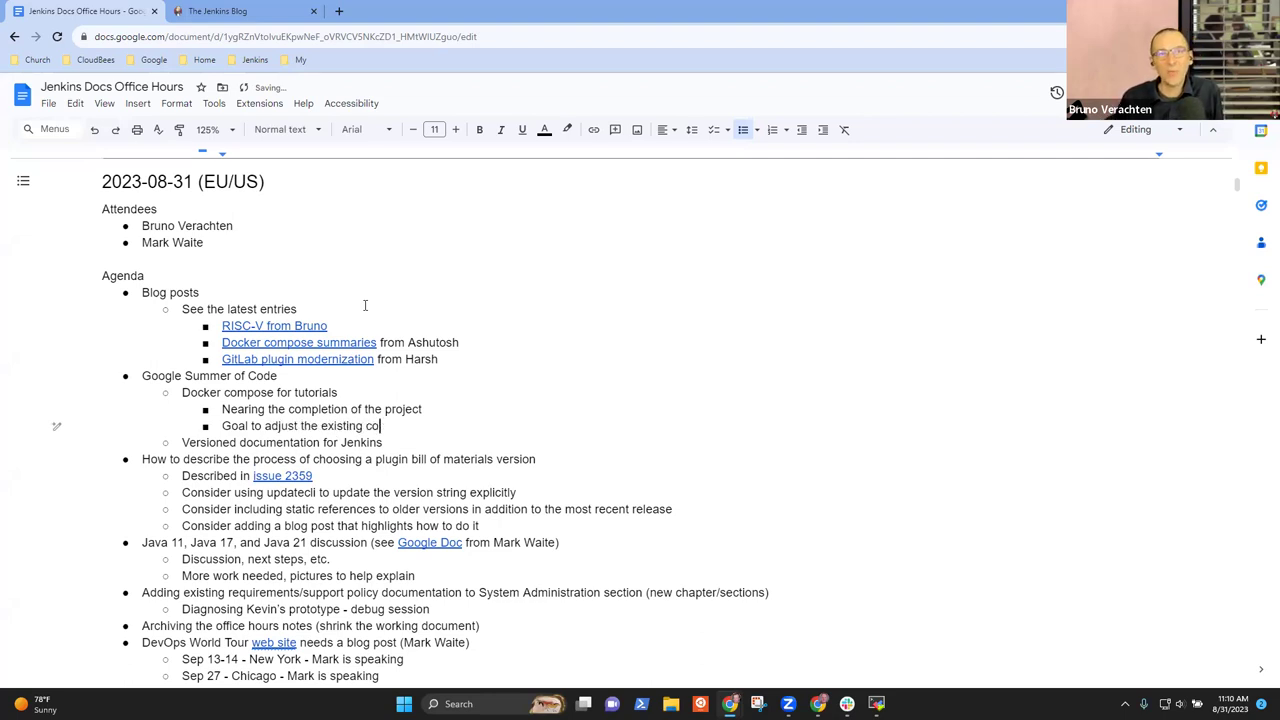
pyautogui.press('BackSpace')
pyautogui.press('BackSpace')
pyautogui.write('documen')
pyautogui.press('BackSpace')
pyautogui.press('BackSpace')
pyautogui.press('BackSpace')
pyautogui.press('BackSpace')
pyautogui.write('ume')
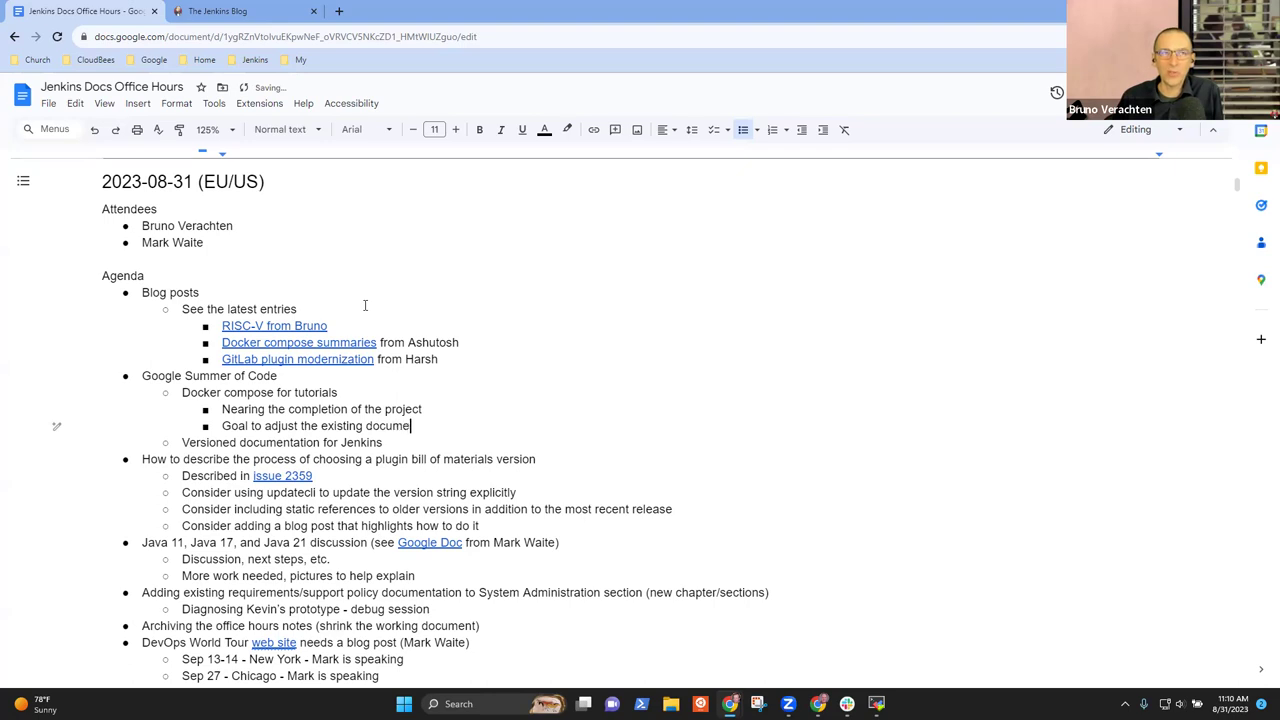
pyautogui.write('ntation and remove ')
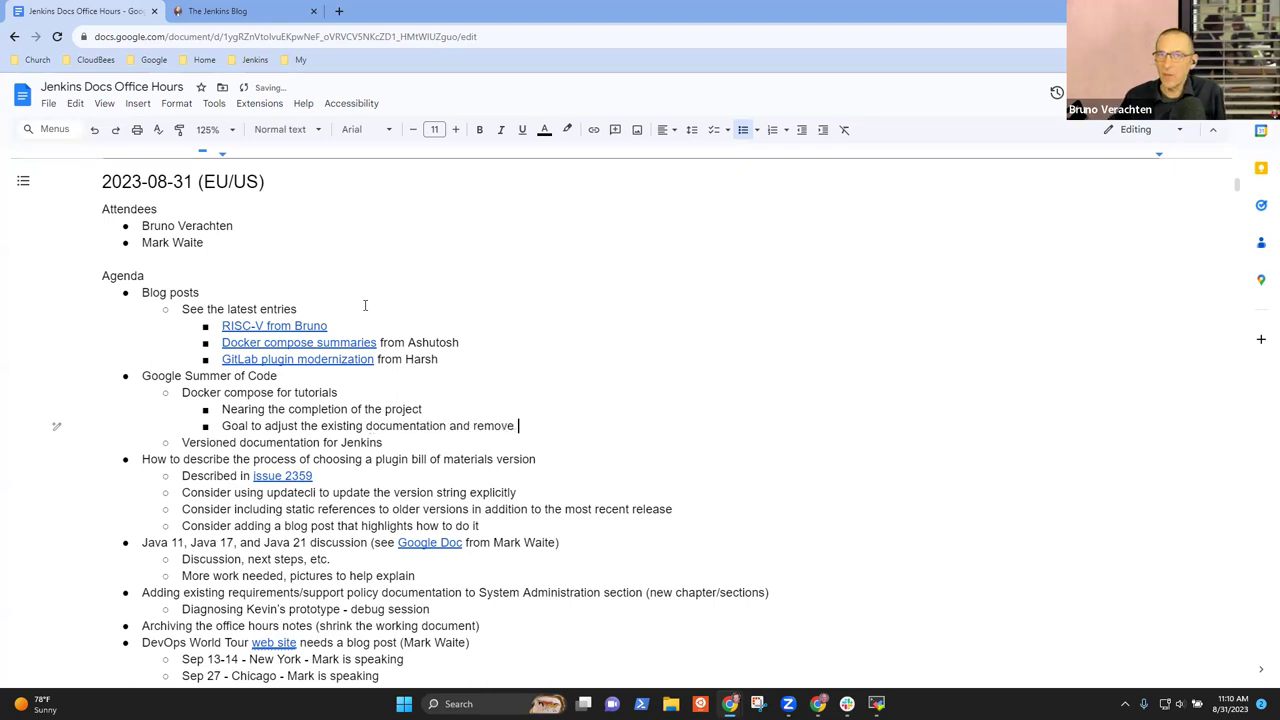
pyautogui.write('docker in do')
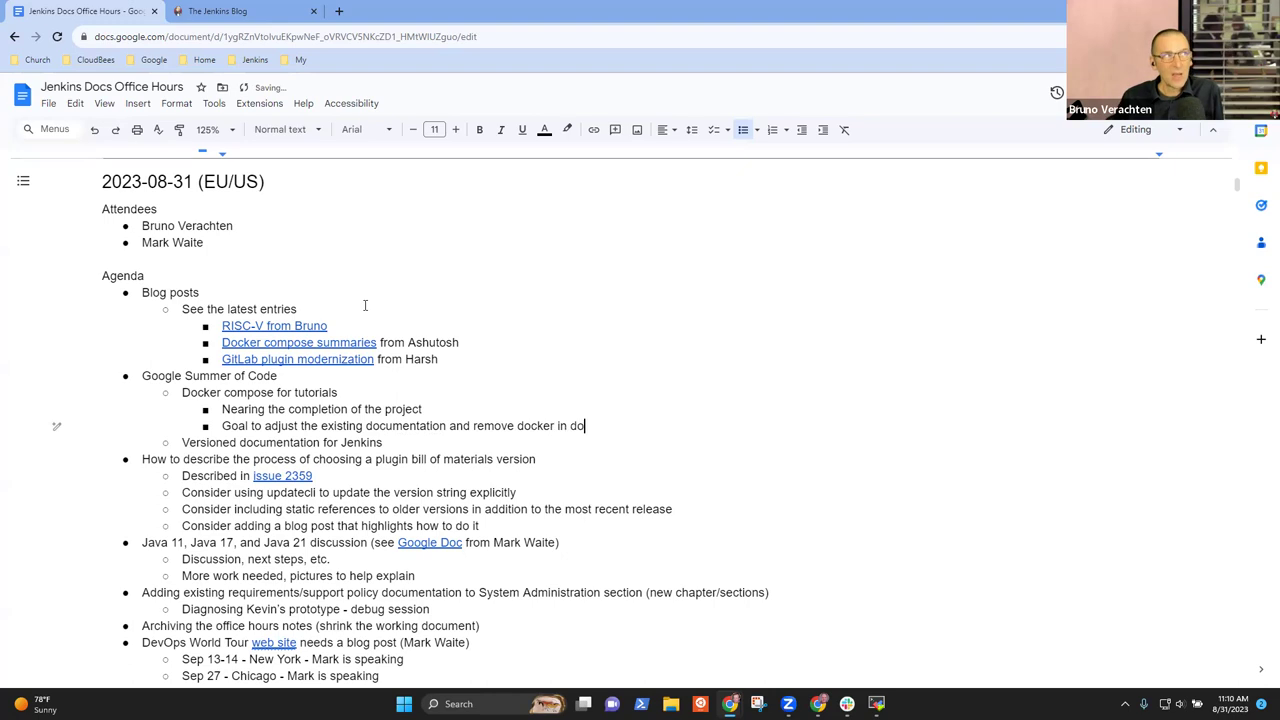
pyautogui.write('cker from tutorials')
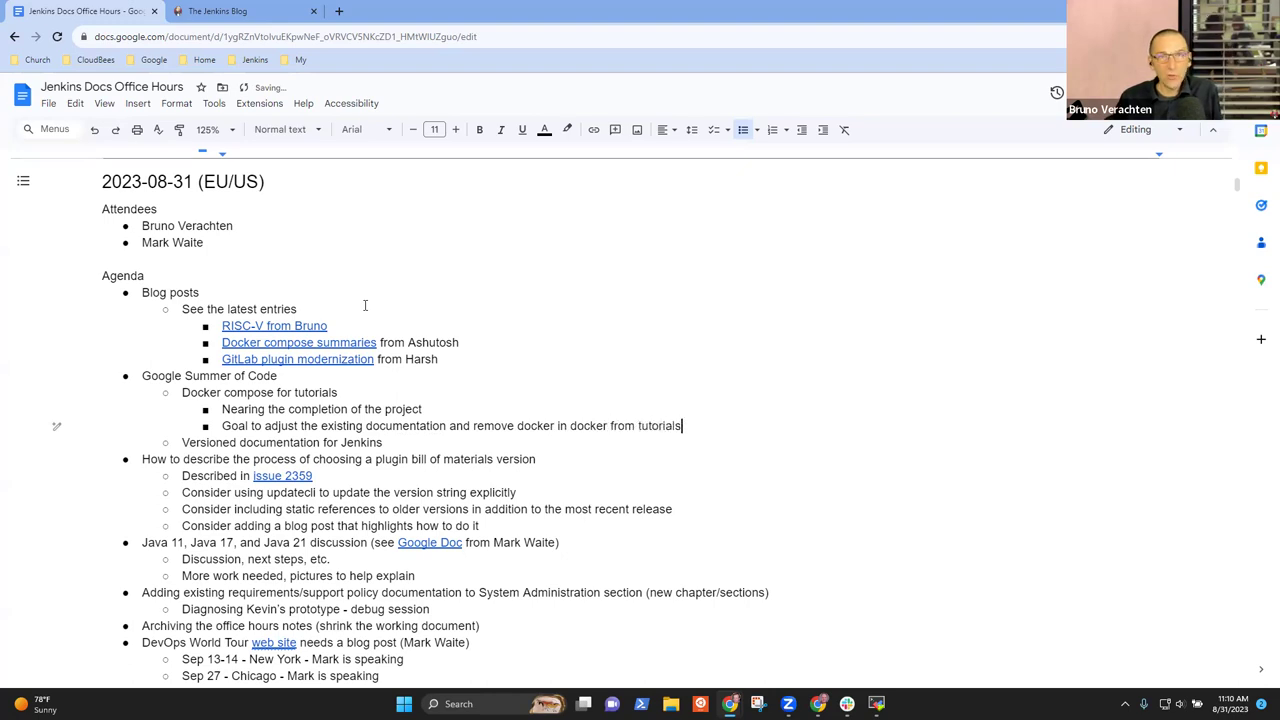
# Add a third nested bullet under "Docker compose for tutorials" reading "End of project but not ready to integrate documentation to jenkins.io".
pyautogui.press('Return')
pyautogui.write('Evidenc')
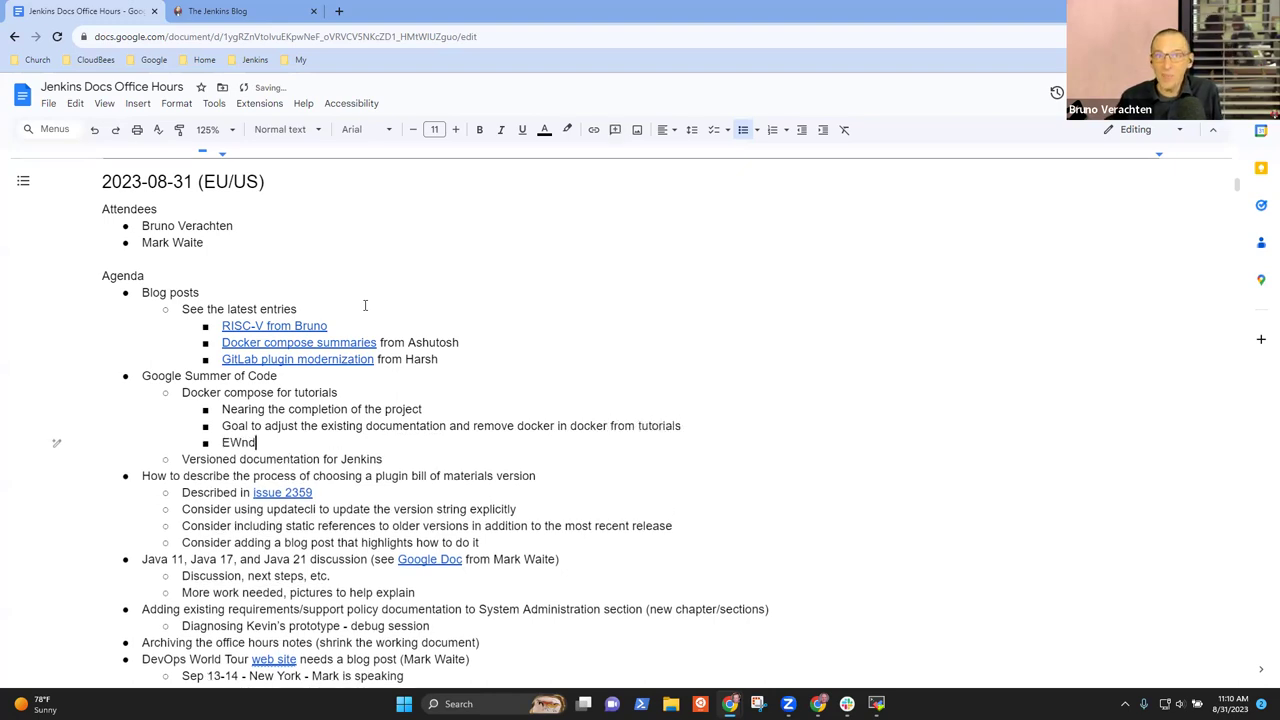
pyautogui.press('BackSpace')
pyautogui.press('BackSpace')
pyautogui.press('BackSpace')
pyautogui.press('BackSpace')
pyautogui.press('BackSpace')
pyautogui.press('BackSpace')
pyautogui.press('BackSpace')
pyautogui.write('End')
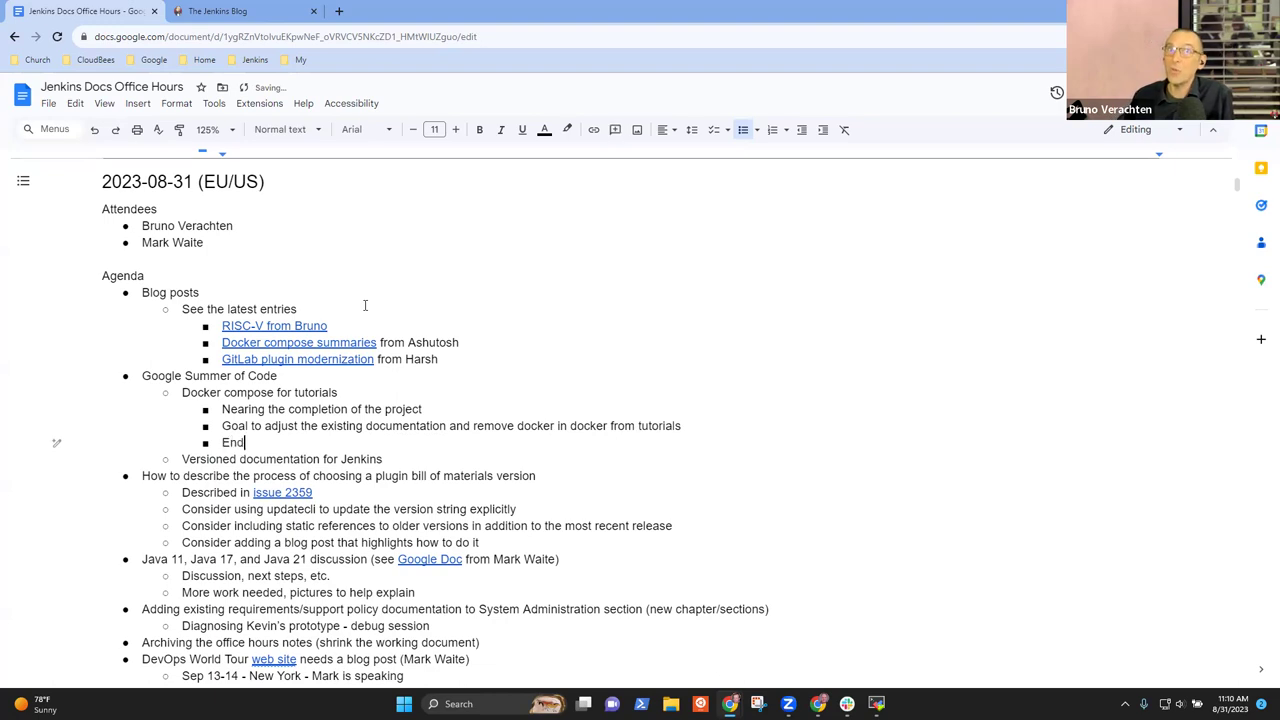
pyautogui.write(' of project but')
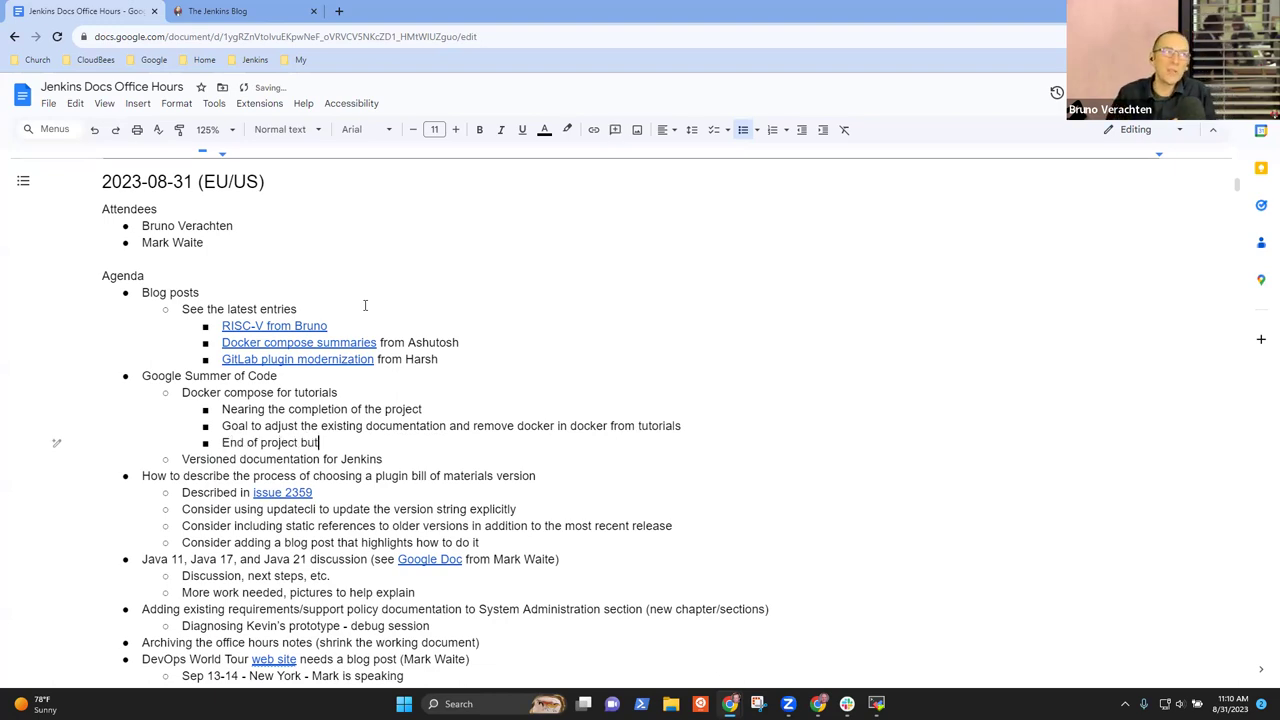
pyautogui.write(' not ready to inte')
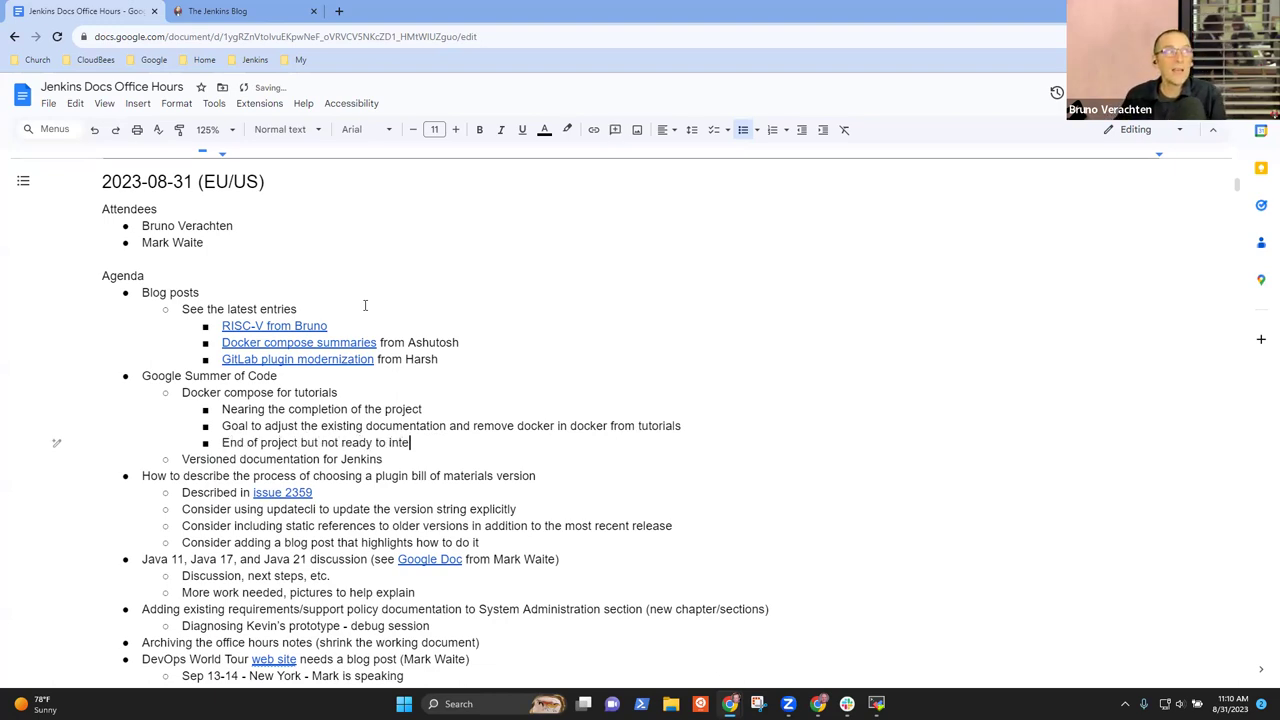
pyautogui.write('grate documenta')
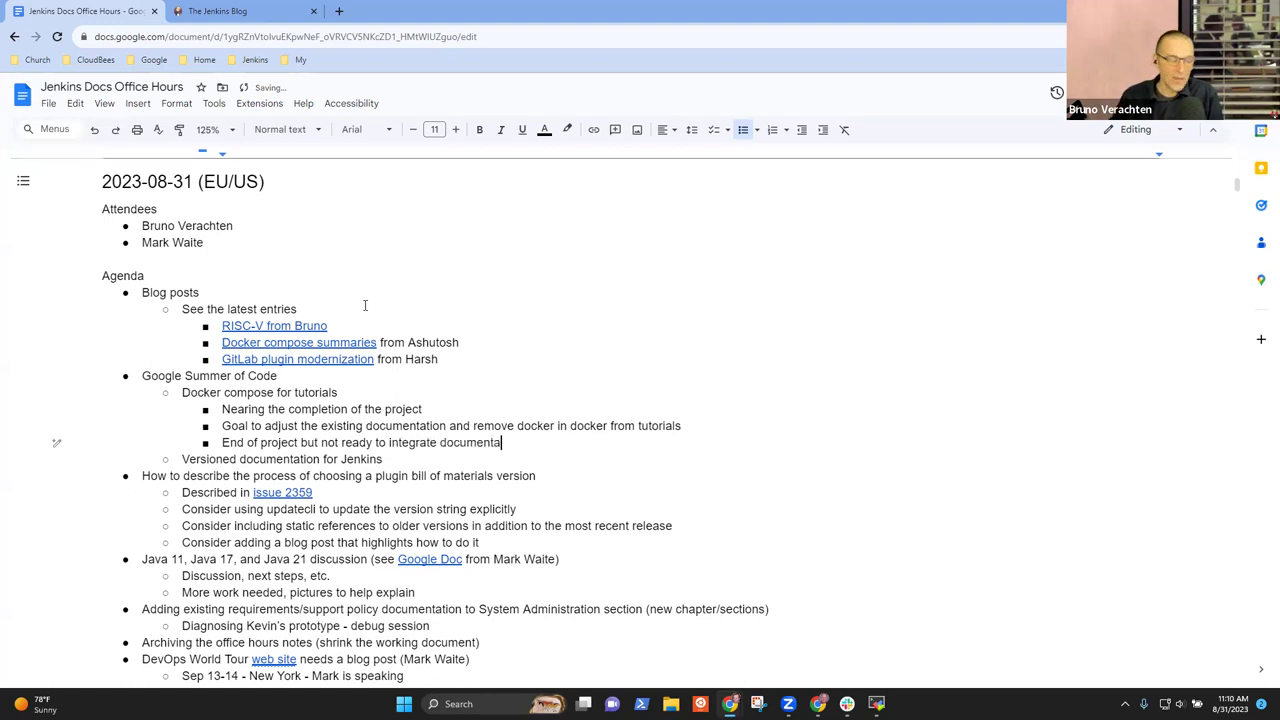
pyautogui.write('tion to jenkins.i')
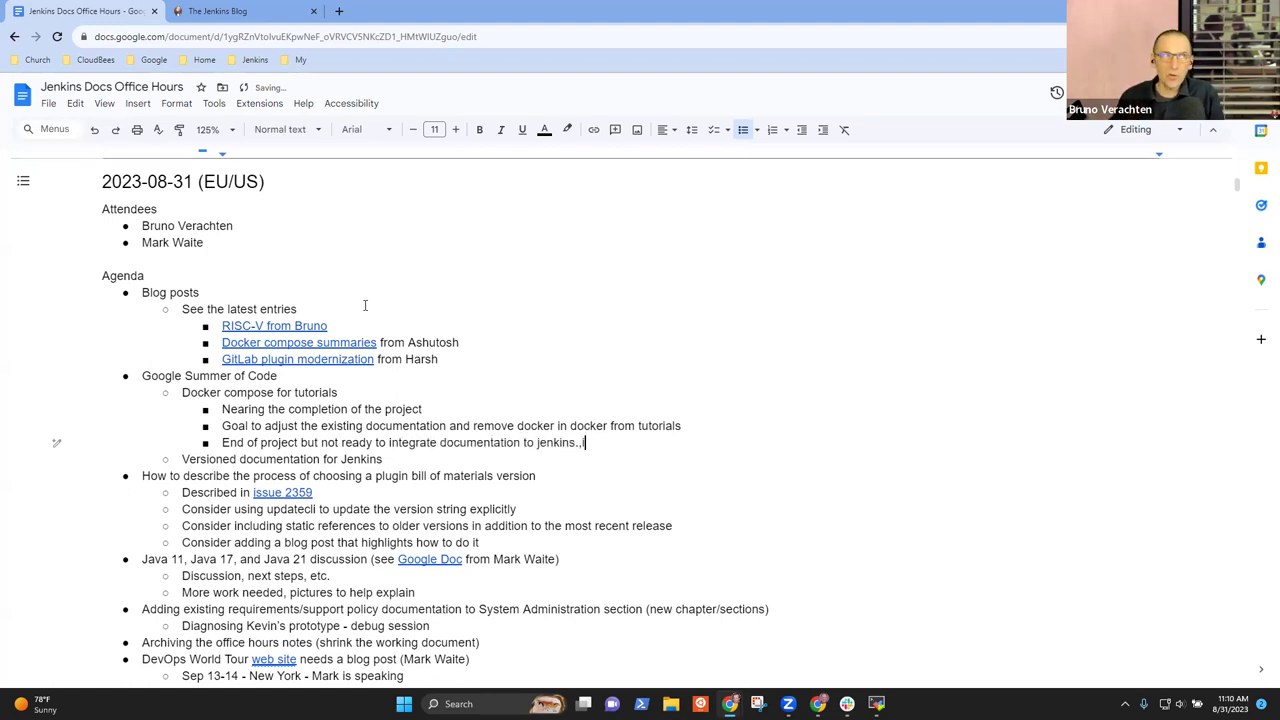
pyautogui.write('o')
# Add a sub-bullet one level deeper under the end-of-project note reading "Needs container repository in Jenkins infra".
pyautogui.press('Return')
pyautogui.press('Tab')
pyautogui.write('Needs')
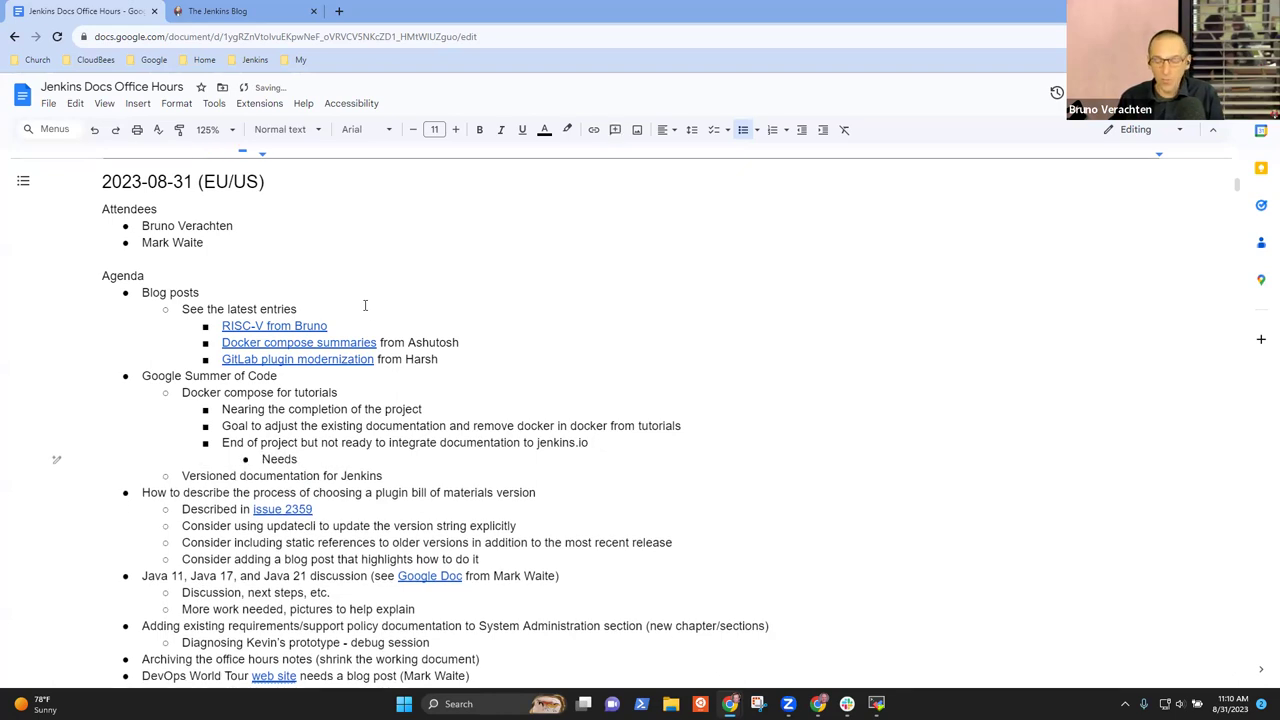
pyautogui.write(' containers')
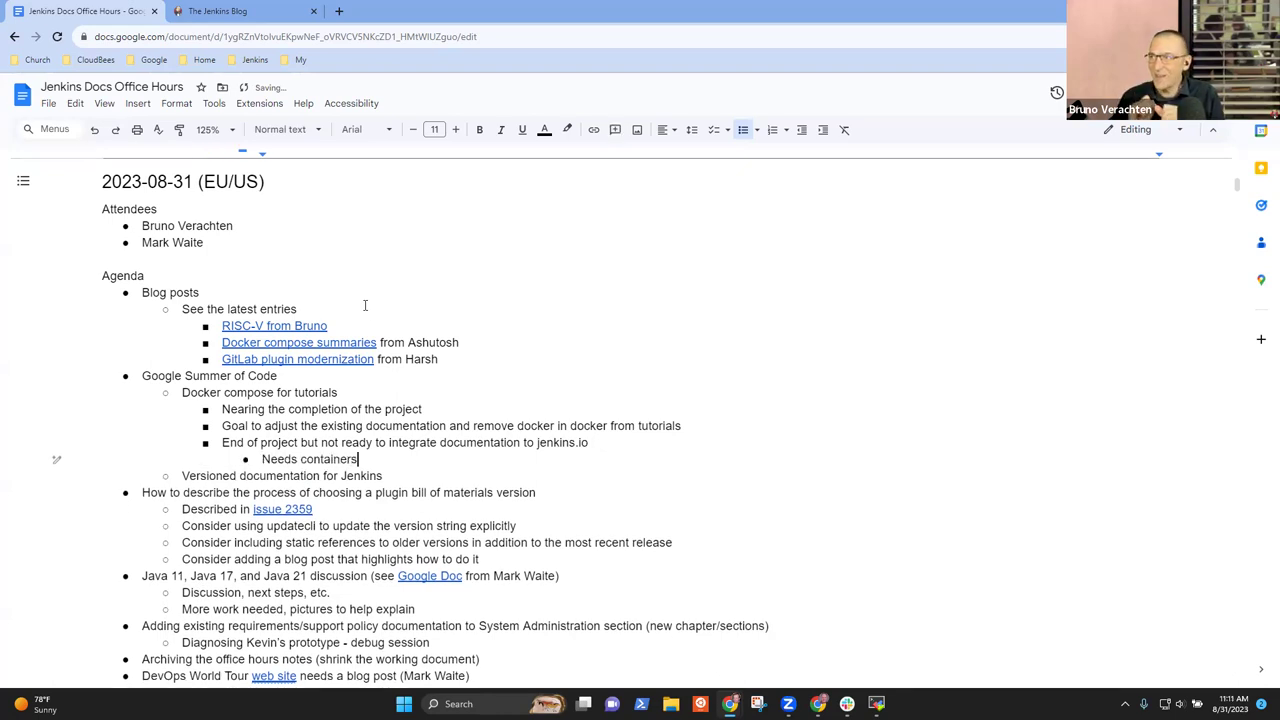
pyautogui.press('BackSpace')
pyautogui.press('BackSpace')
pyautogui.press('BackSpace')
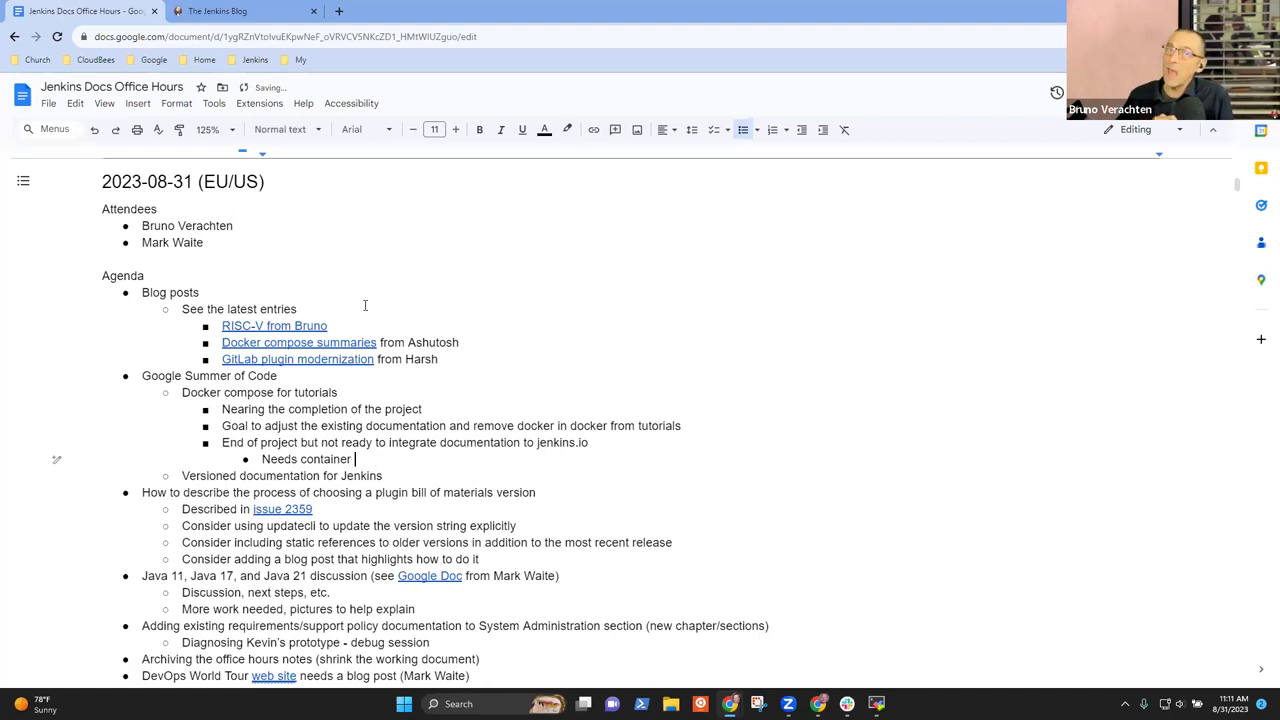
pyautogui.write('repository inm')
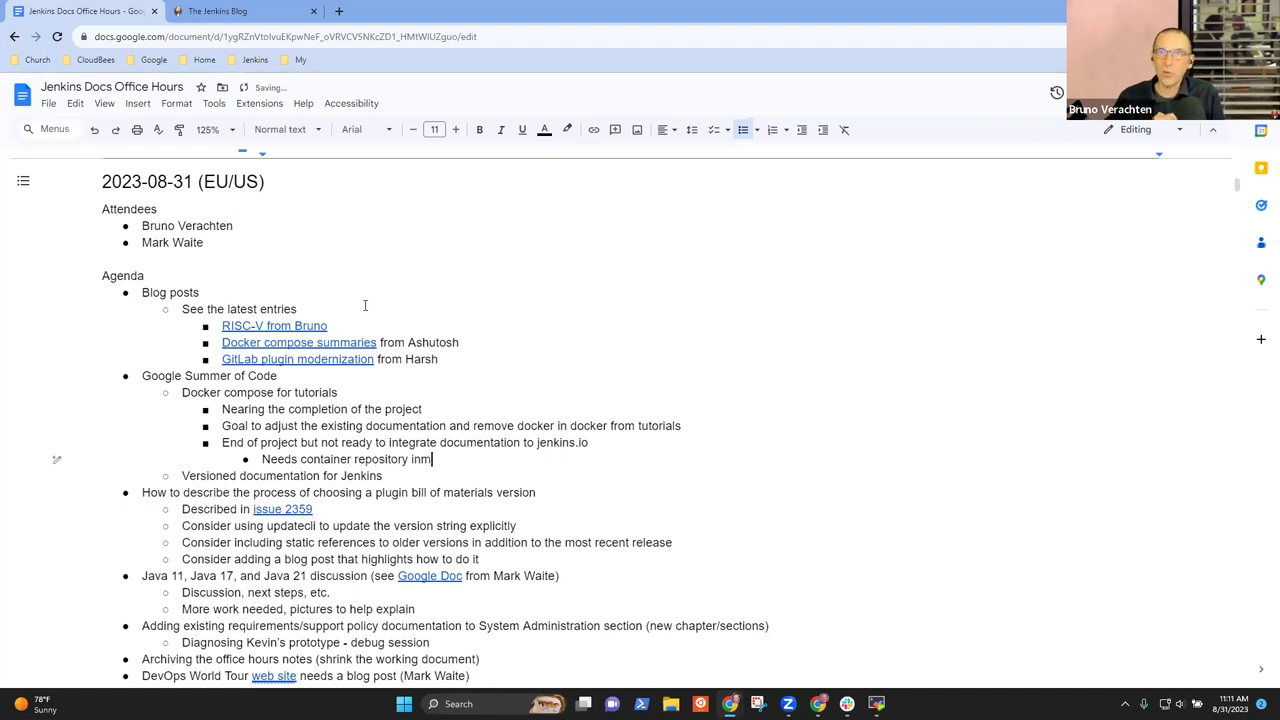
pyautogui.press('BackSpace')
pyautogui.write('Jenkins infra')
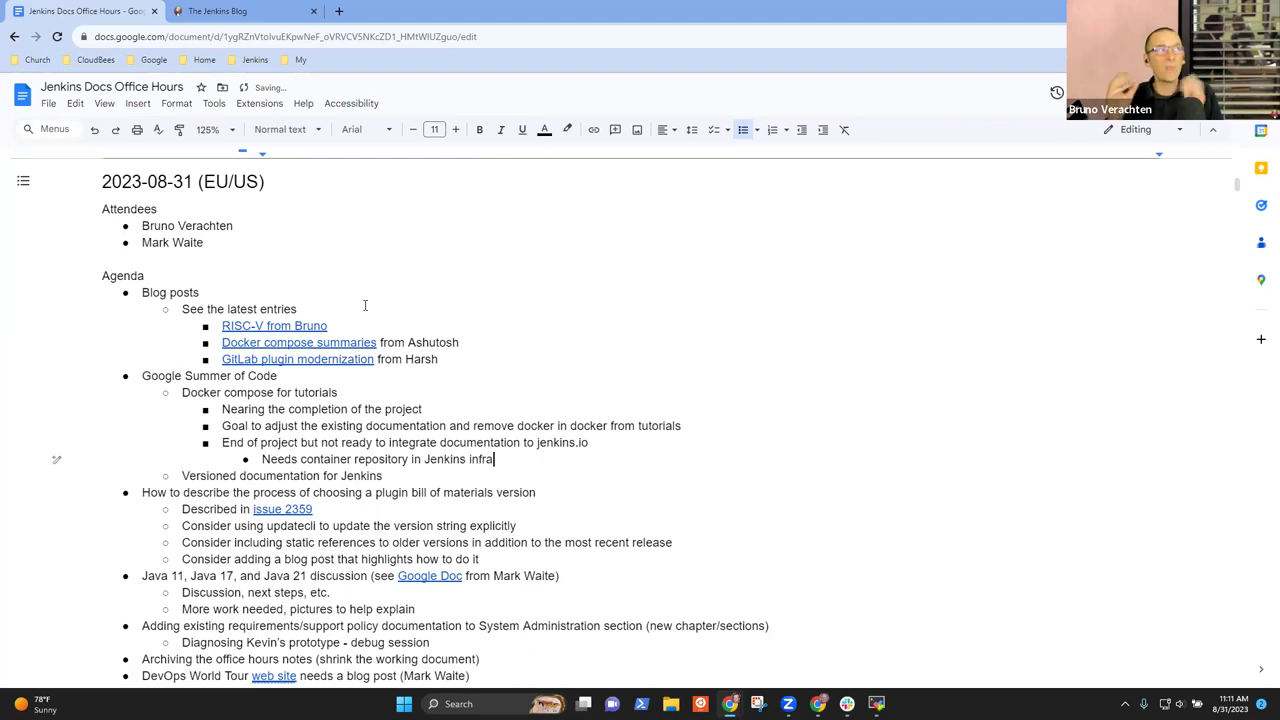
# Add a bullet below the container repository note reading "Needs time from the Jenkins infra team to do it".
pyautogui.press('Return')
pyautogui.write('Needs ')
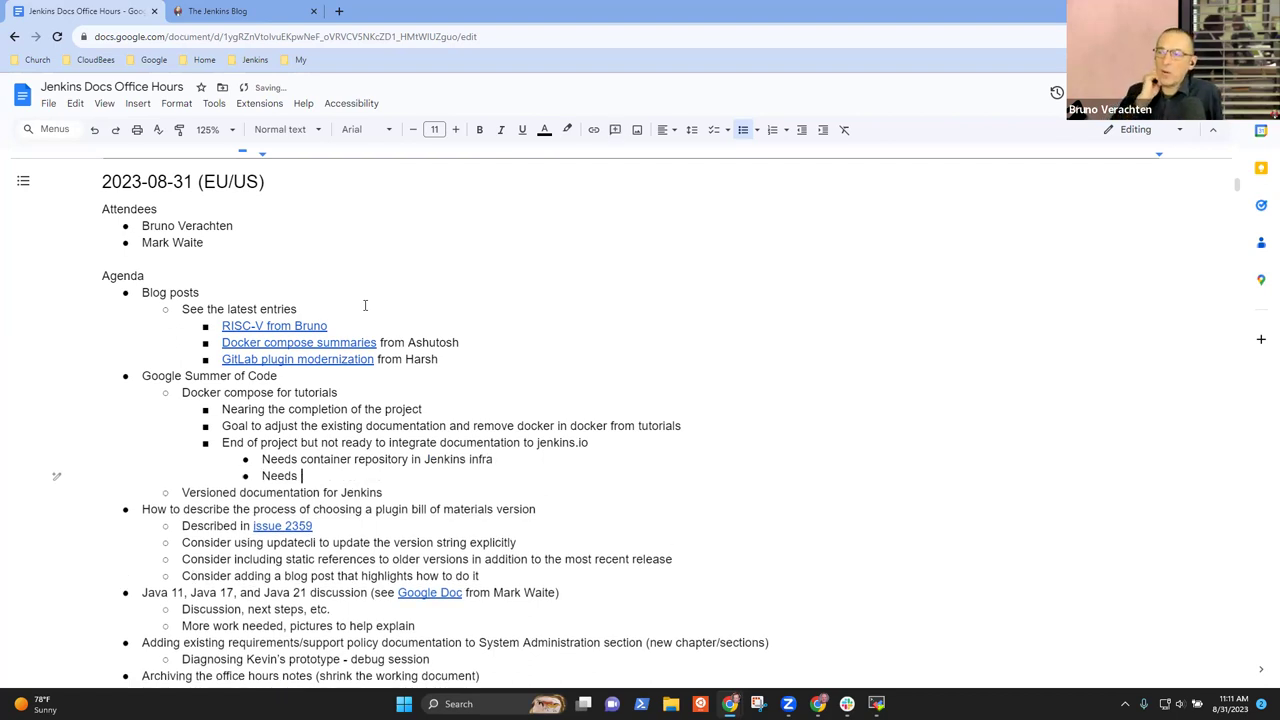
pyautogui.write('time from the Jenkin')
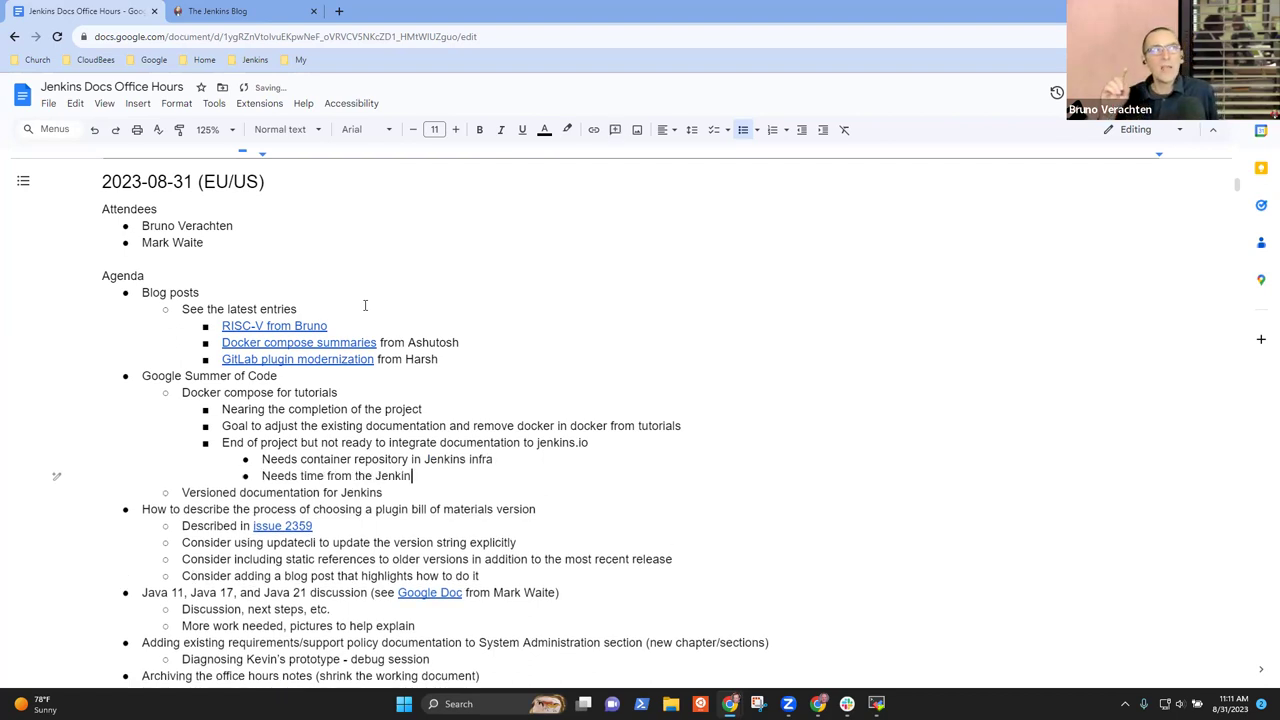
pyautogui.write('s infra')
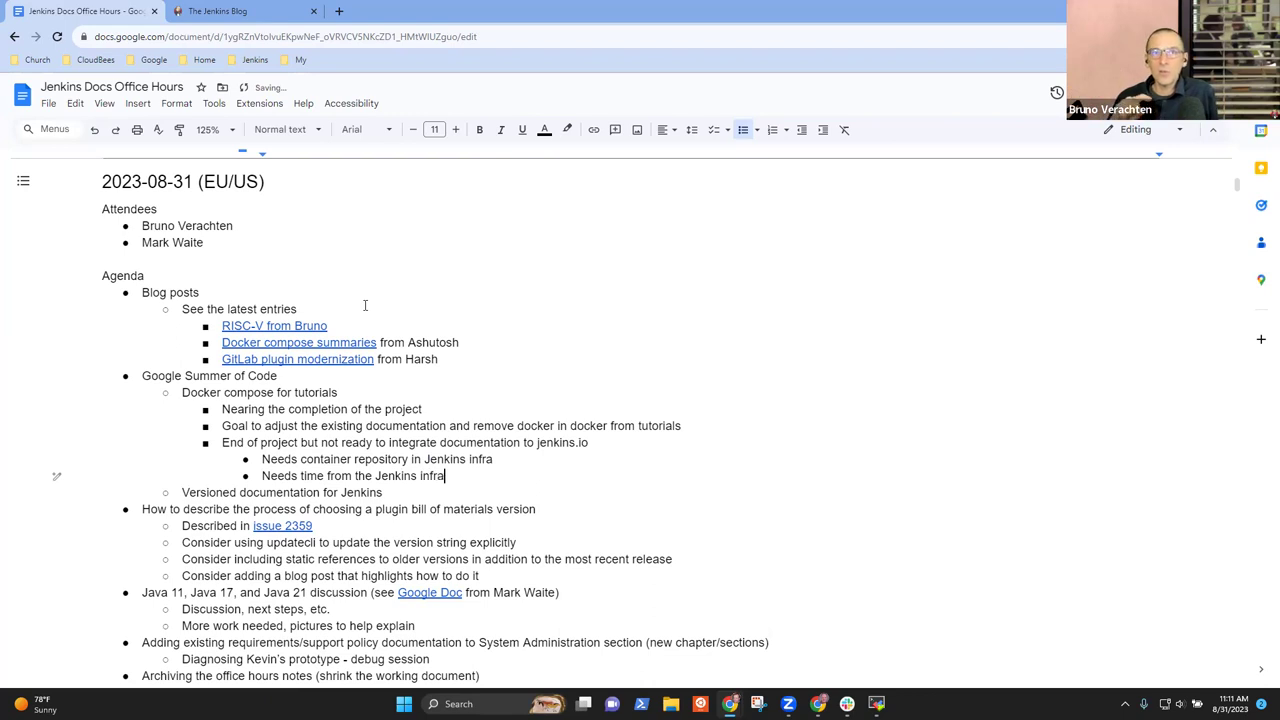
pyautogui.write(' team to do it')
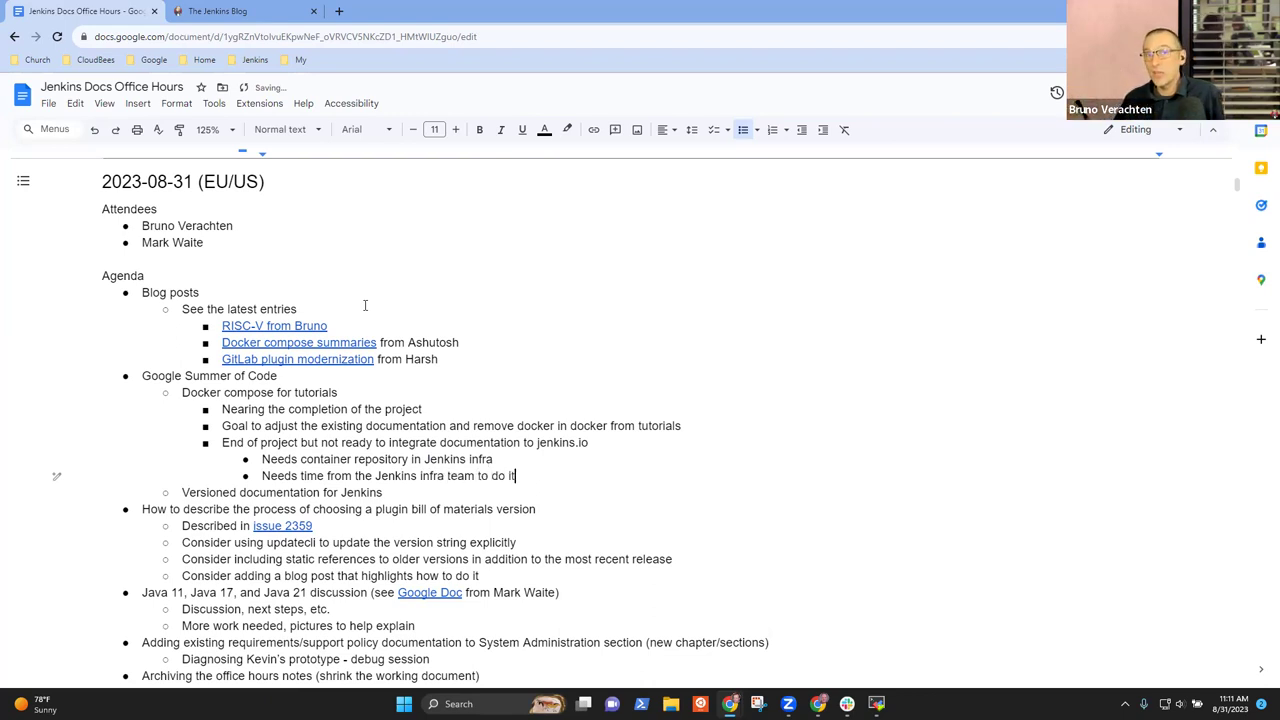
# Replace "do it" with "create the repository" in the infra team bullet and nest that bullet under the container repository note.
pyautogui.press('Up')
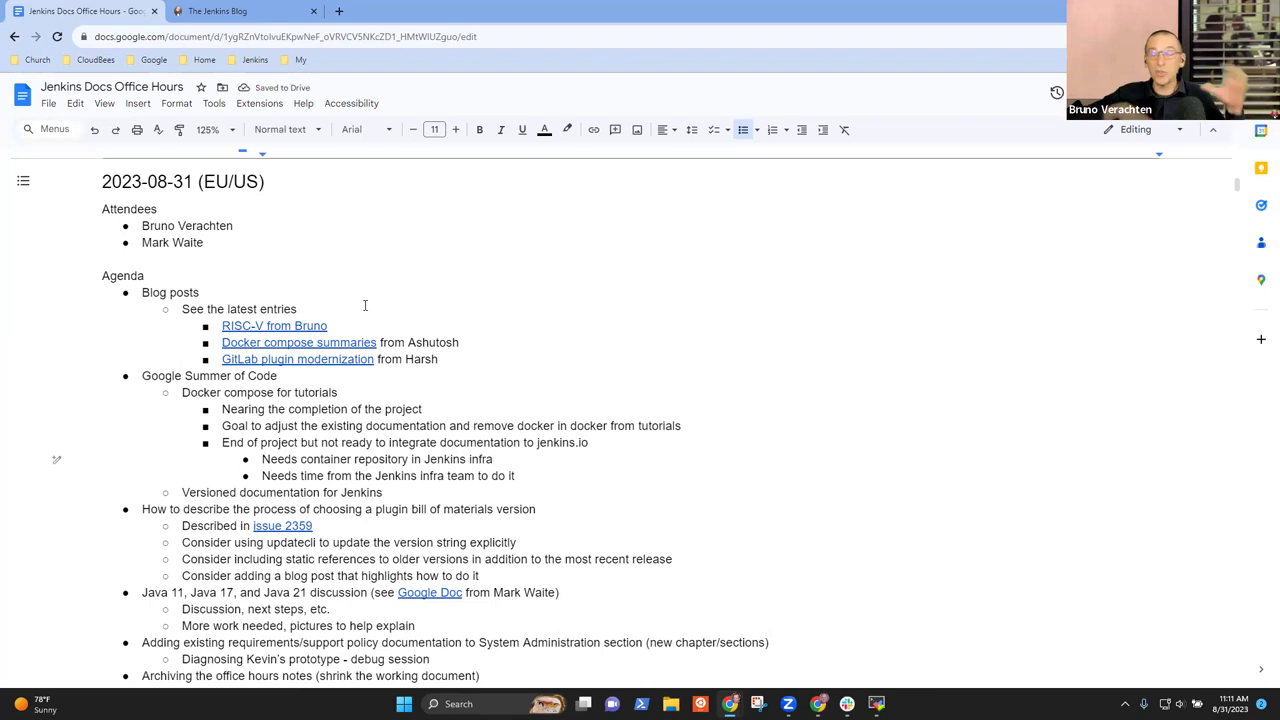
pyautogui.press('Down')
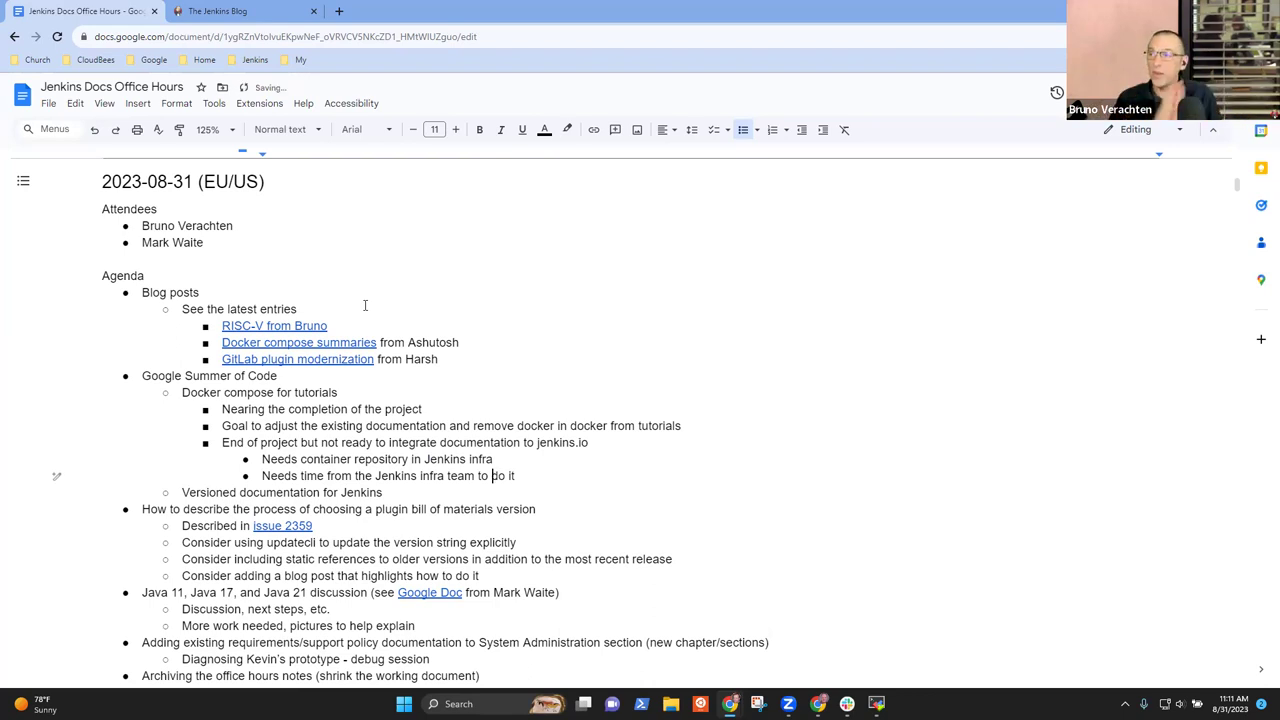
pyautogui.press('Delete')
pyautogui.press('Delete')
pyautogui.press('Delete')
pyautogui.press('Delete')
pyautogui.press('Delete')
pyautogui.write('create teh')
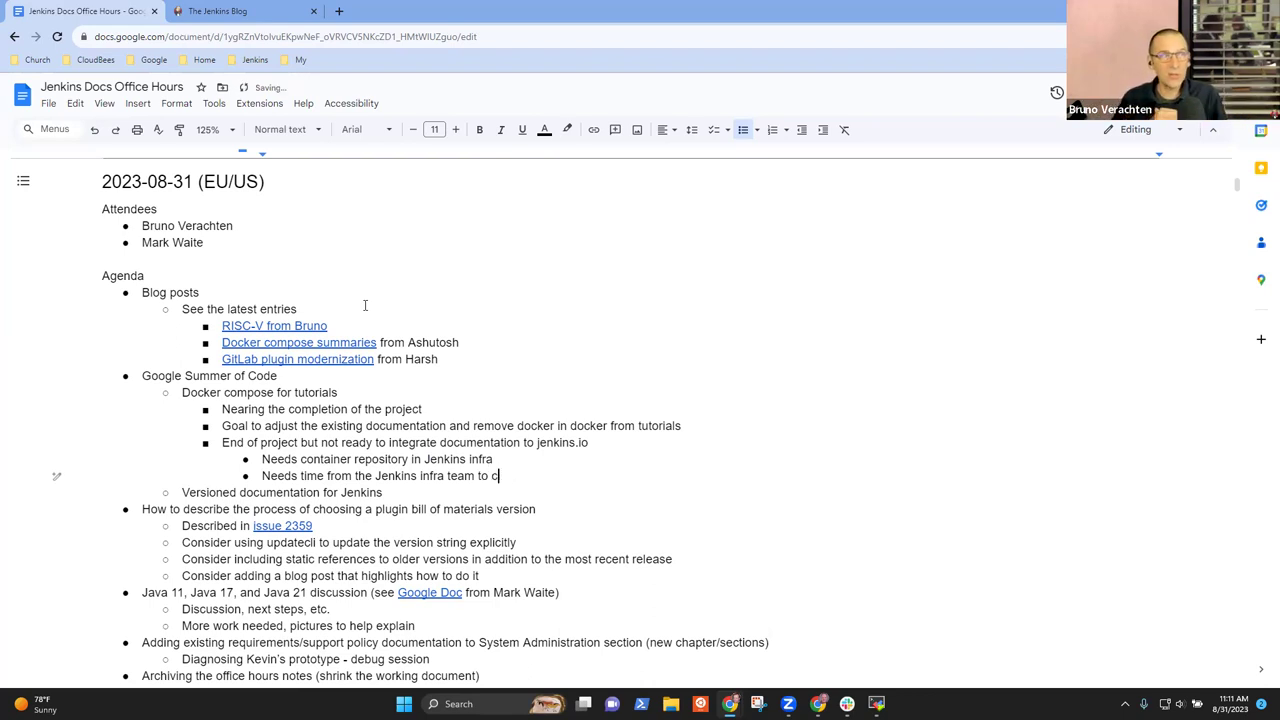
pyautogui.press('BackSpace')
pyautogui.press('BackSpace')
pyautogui.press('BackSpace')
pyautogui.press('BackSpace')
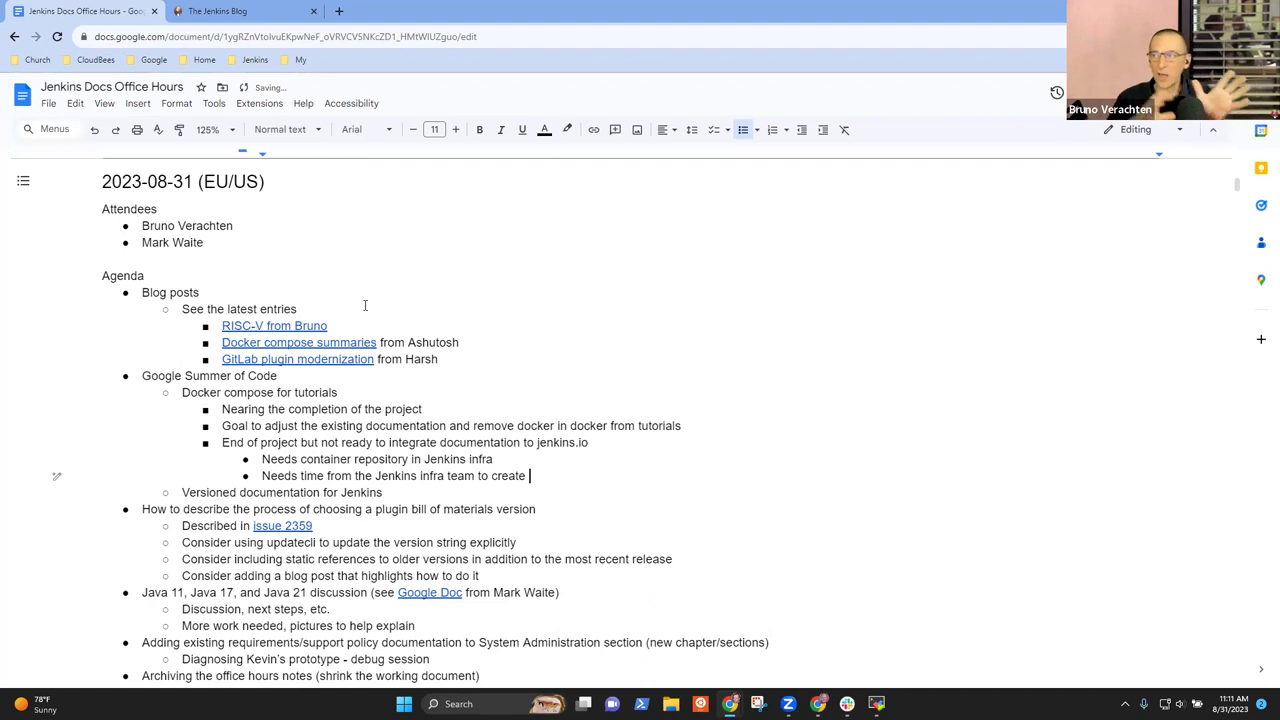
pyautogui.write('the re-o')
pyautogui.press('BackSpace')
pyautogui.press('BackSpace')
pyautogui.write('pository')
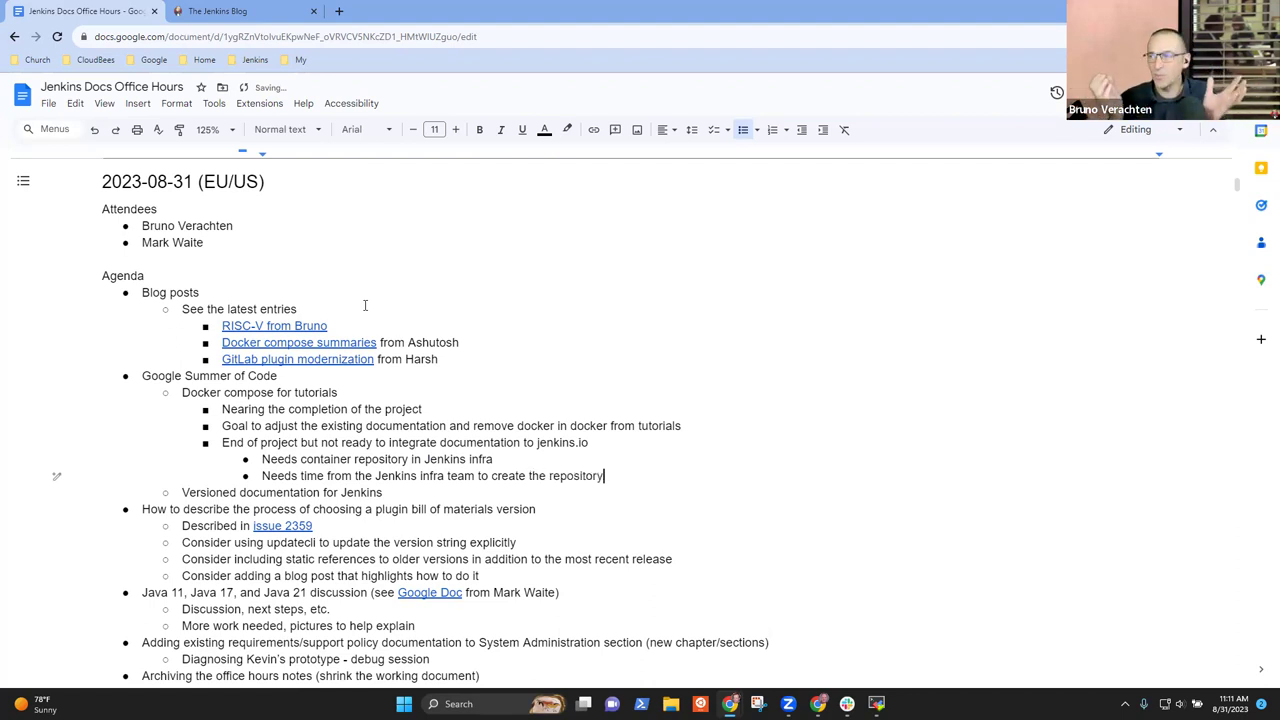
pyautogui.press('Tab')
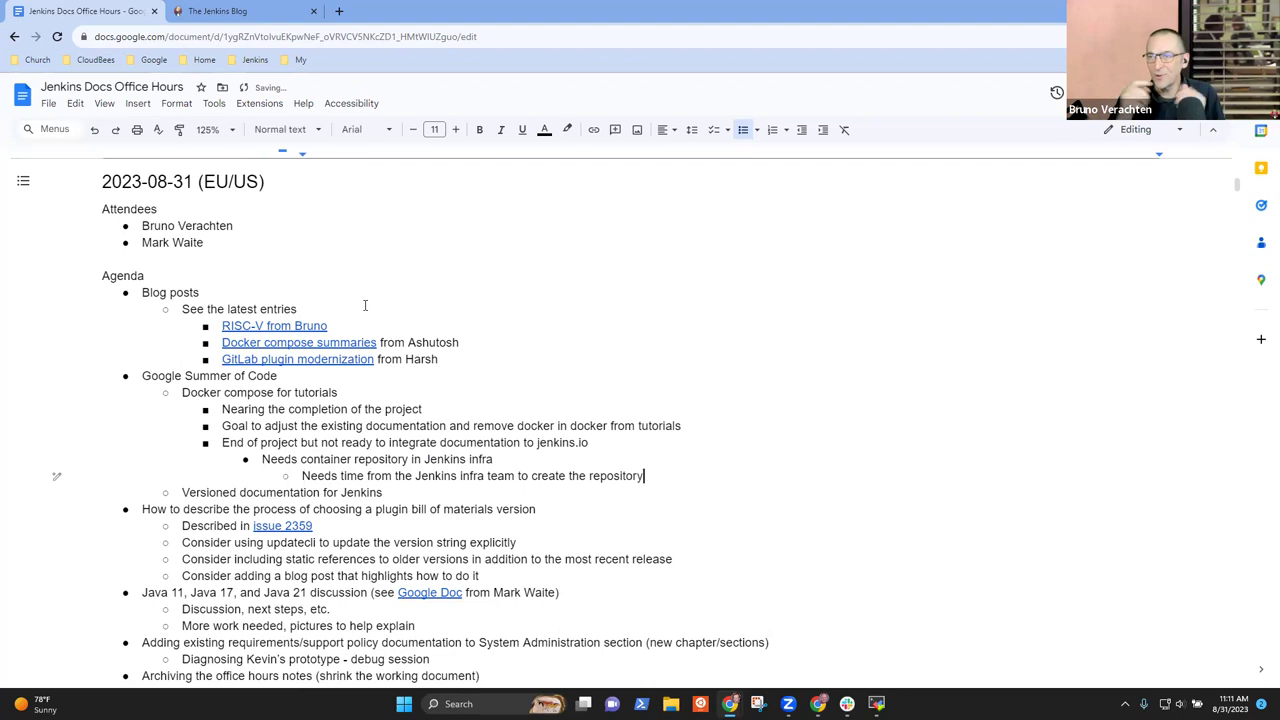
# Add a bullet at the container repository note's level reading "Hope to complete the work by end of September".
pyautogui.press('Return')
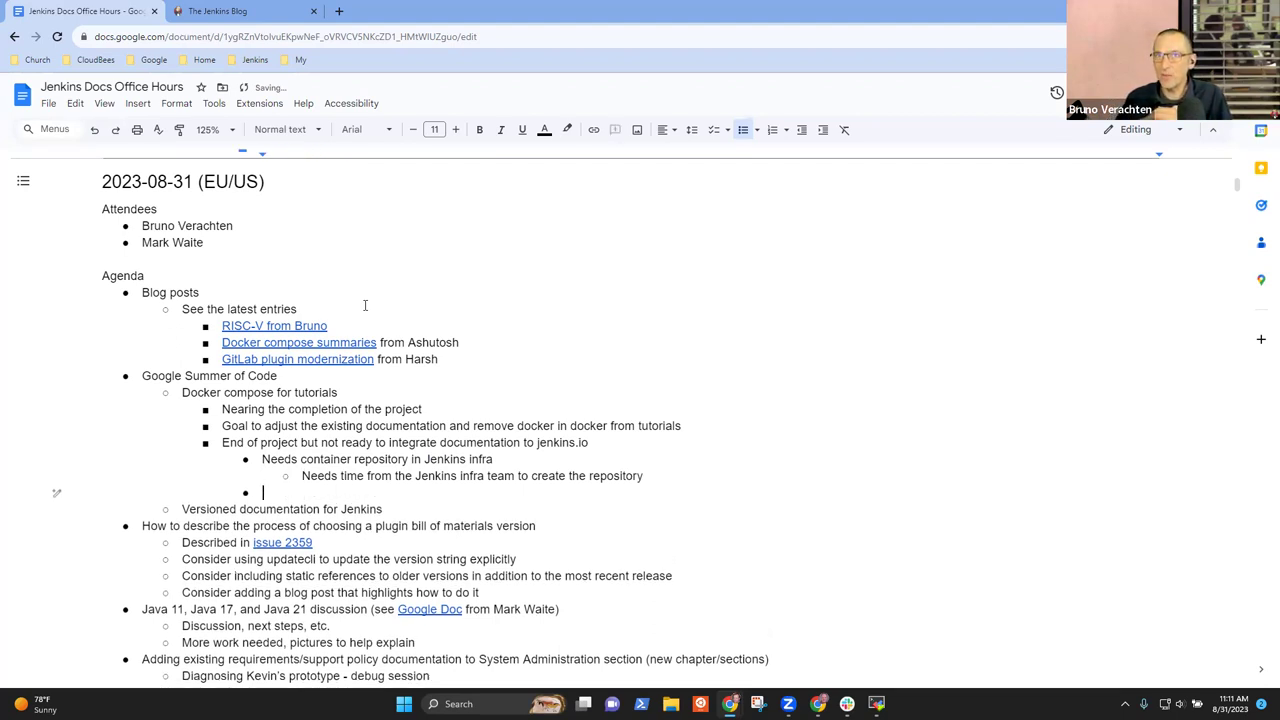
pyautogui.write('Hope to copml')
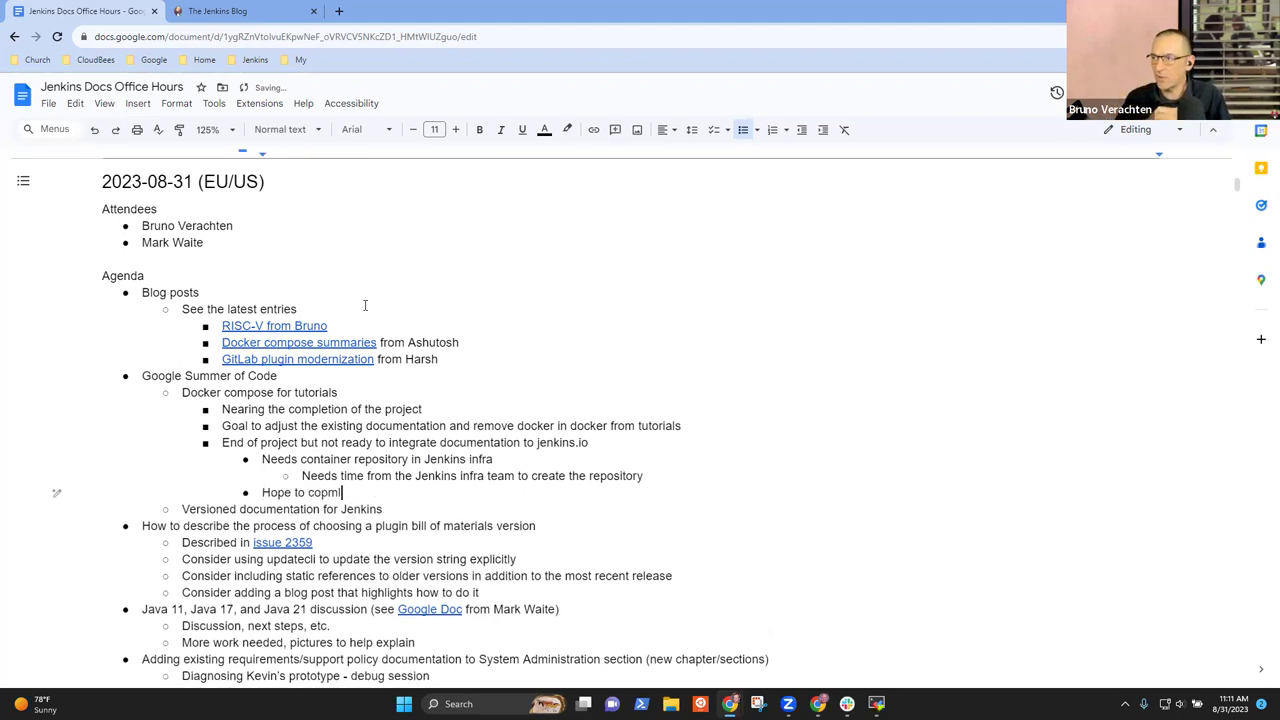
pyautogui.press('BackSpace')
pyautogui.press('BackSpace')
pyautogui.press('BackSpace')
pyautogui.write('mplete ')
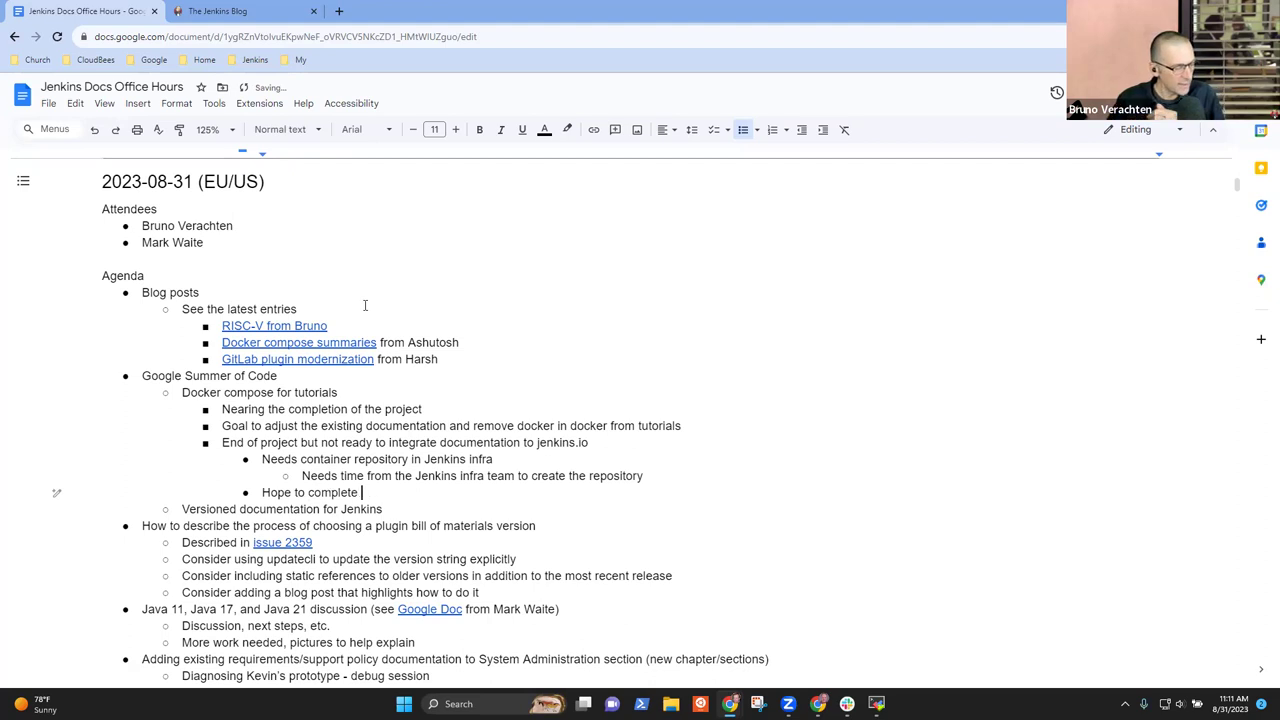
pyautogui.write('the work by en')
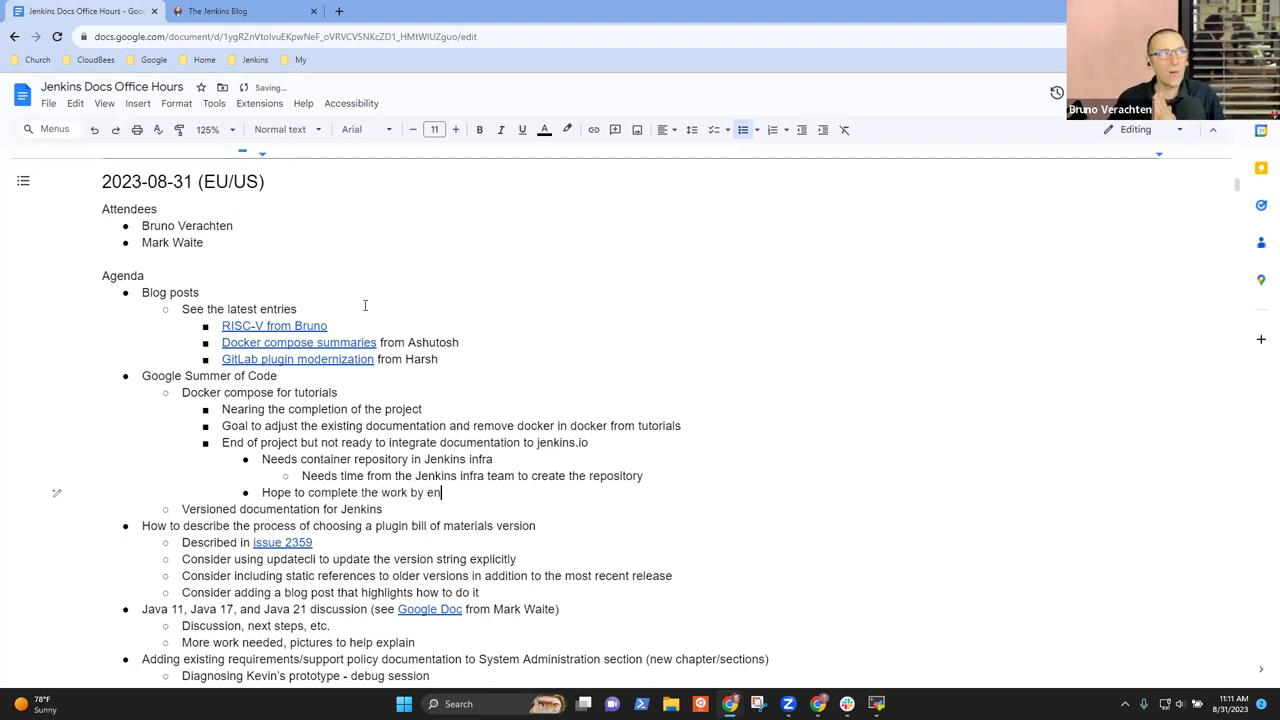
pyautogui.write('d of Septe')
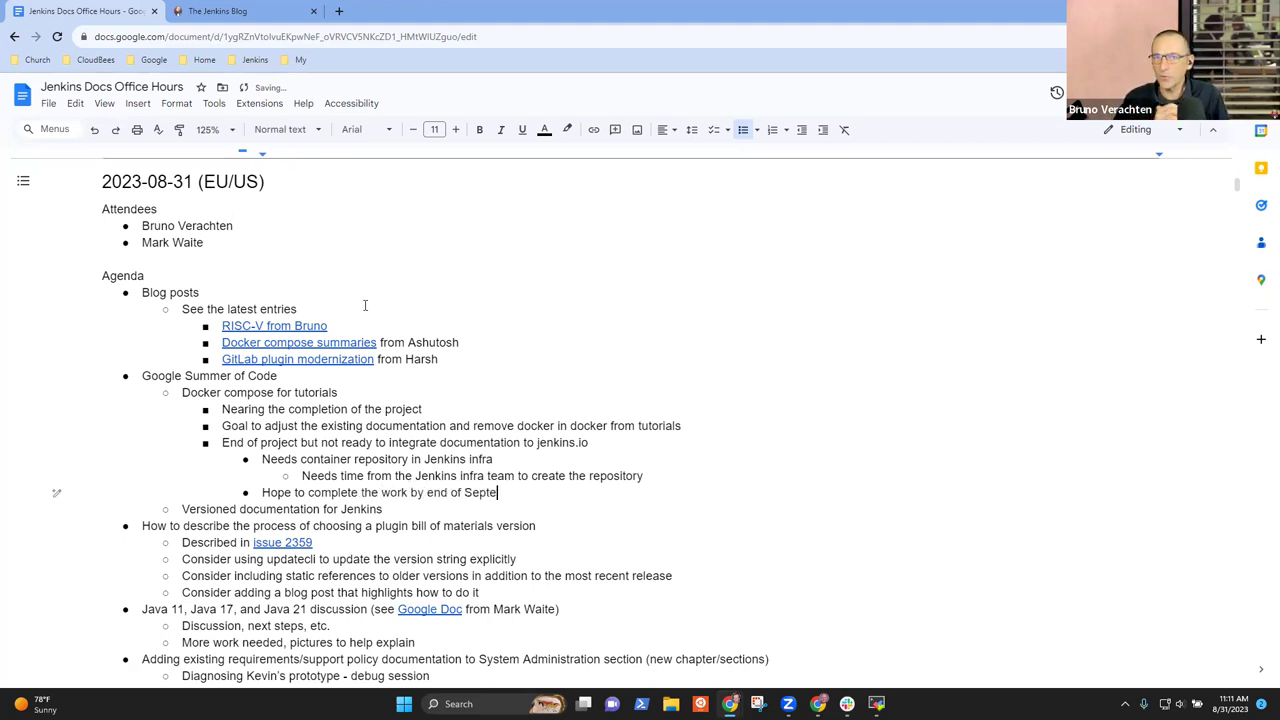
pyautogui.write('mber')
# Add a bullet at the end-of-project note's level reading "Five tutorials working with a single command".
pyautogui.press('Return')
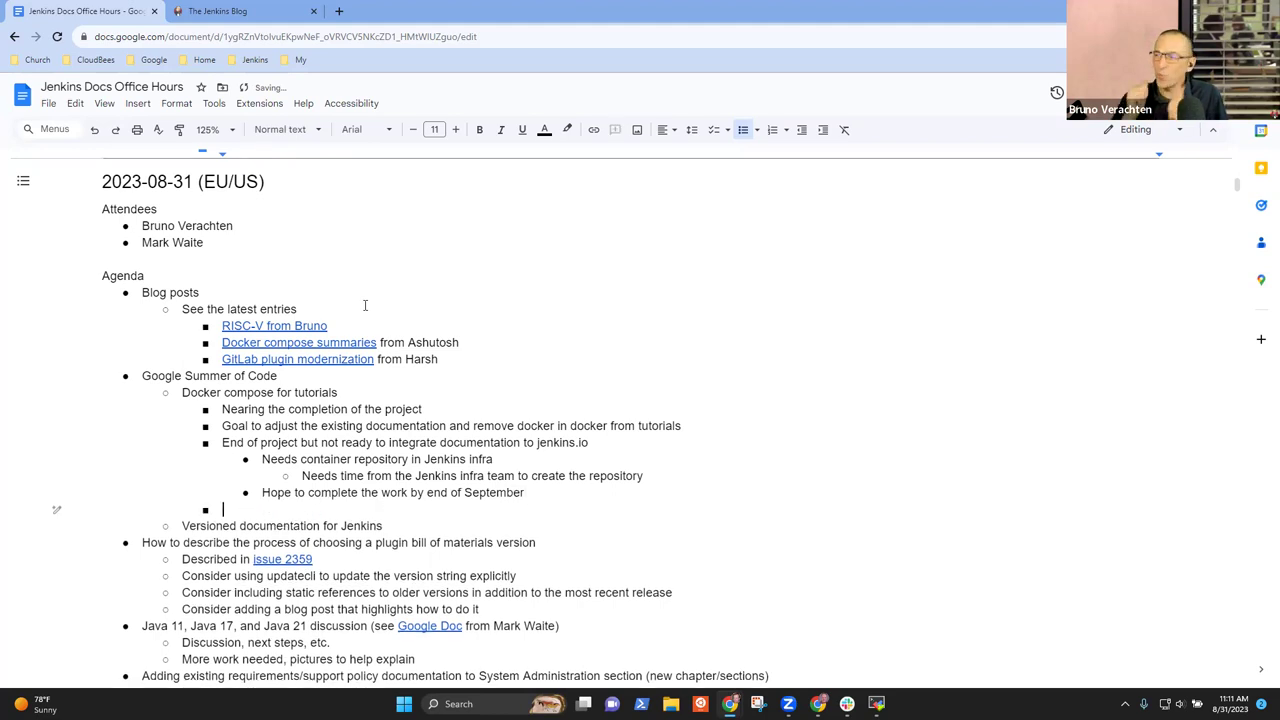
pyautogui.write('Five tuto')
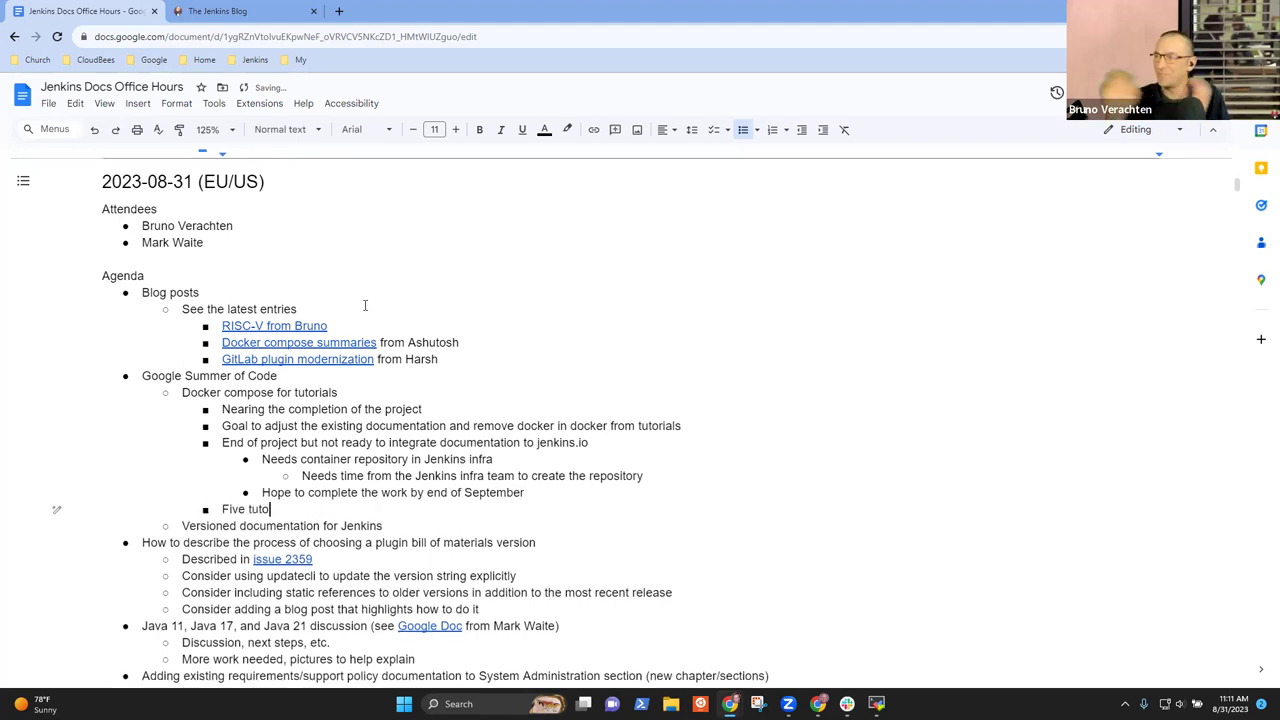
pyautogui.write('rials work i')
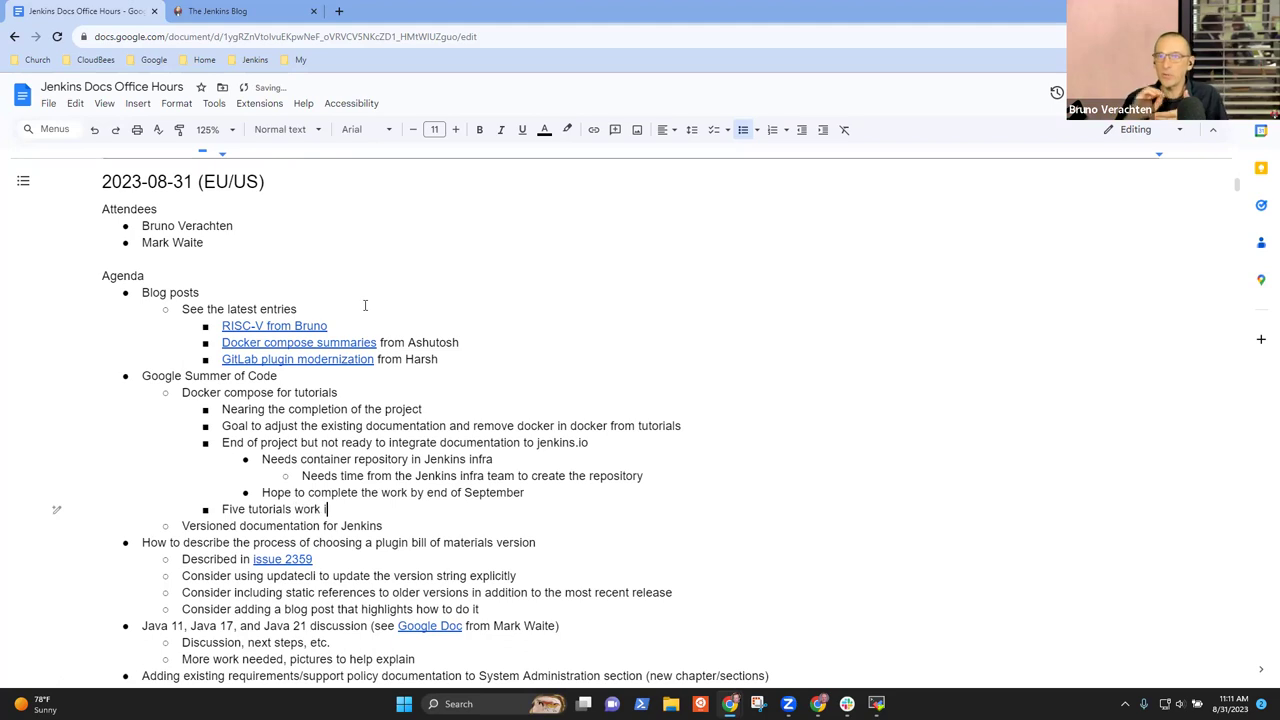
pyautogui.press('BackSpace')
pyautogui.press('BackSpace')
pyautogui.write('ing iw')
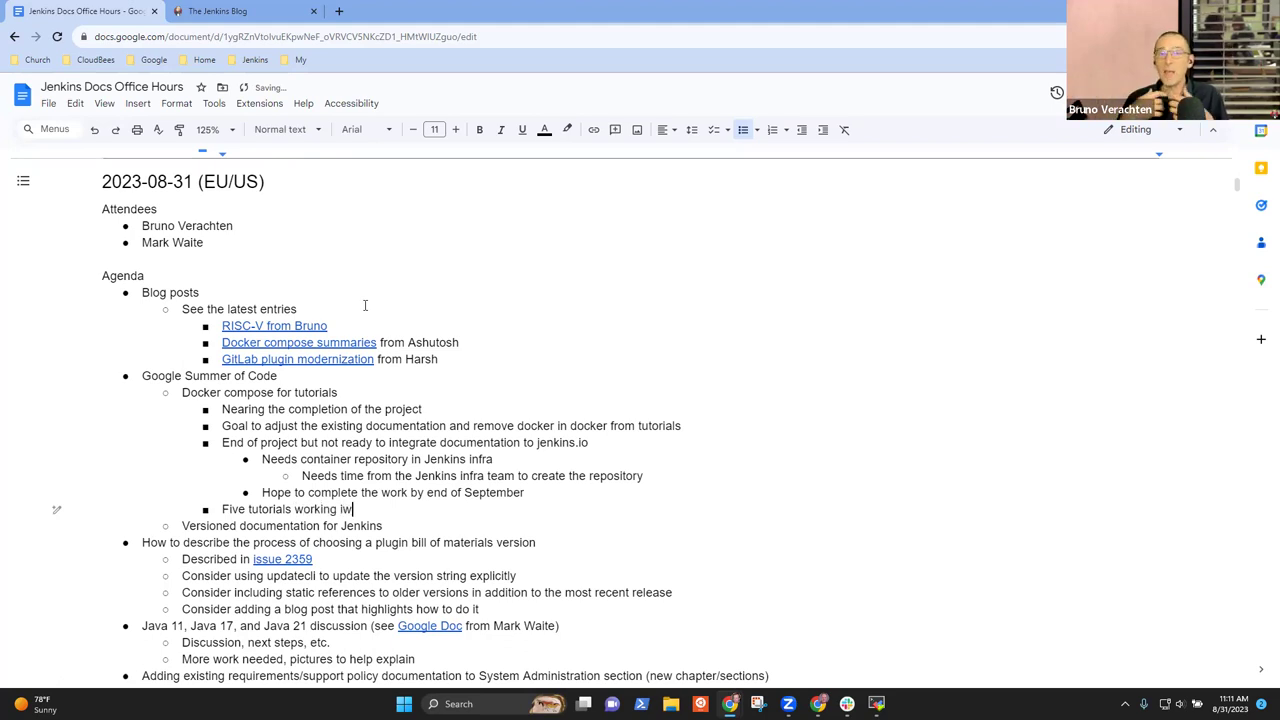
pyautogui.press('BackSpace')
pyautogui.press('BackSpace')
pyautogui.write('with a single c')
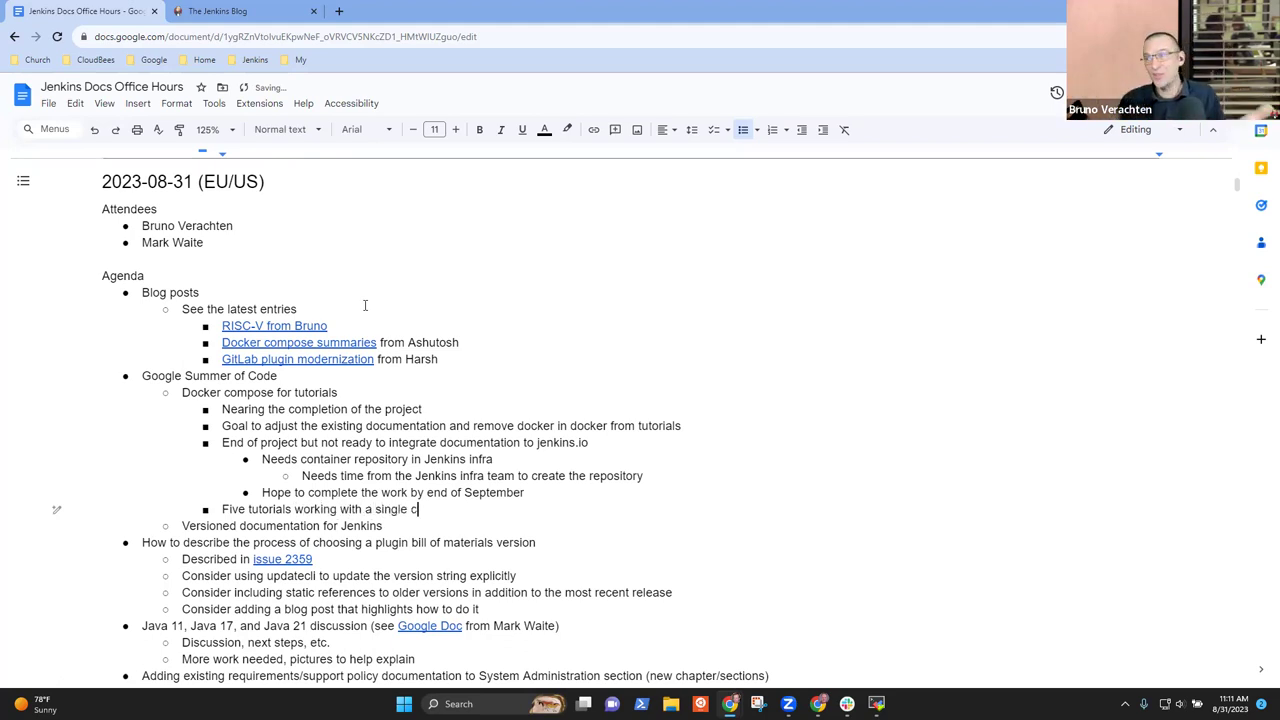
pyautogui.write('ommand')
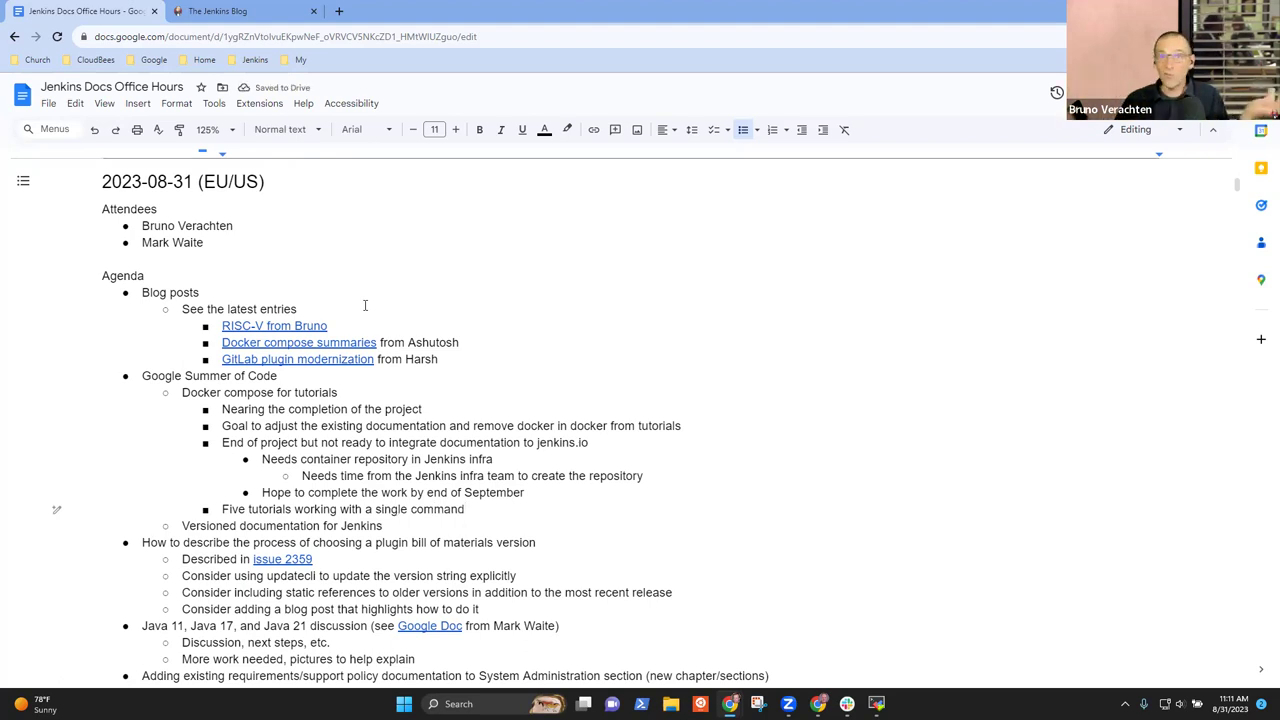
# Add a nested bullet below the five tutorials note reading "Run docker compose up -d maven (or python or node or …)".
pyautogui.press('Return')
pyautogui.press('Tab')
pyautogui.write('docker comp')
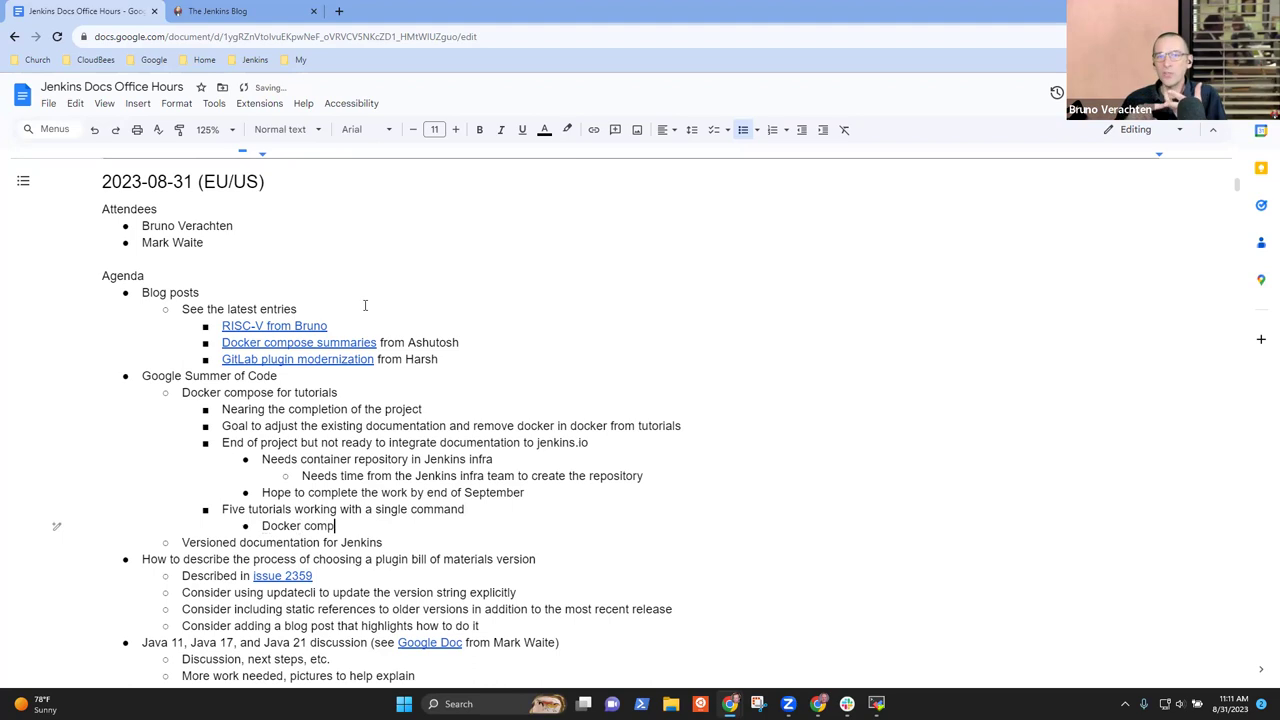
pyautogui.press('BackSpace')
pyautogui.press('BackSpace')
pyautogui.press('BackSpace')
pyautogui.press('BackSpace')
pyautogui.press('BackSpace')
pyautogui.press('BackSpace')
pyautogui.press('BackSpace')
pyautogui.press('BackSpace')
pyautogui.press('BackSpace')
pyautogui.press('BackSpace')
pyautogui.press('BackSpace')
pyautogui.write('Run docker comp')
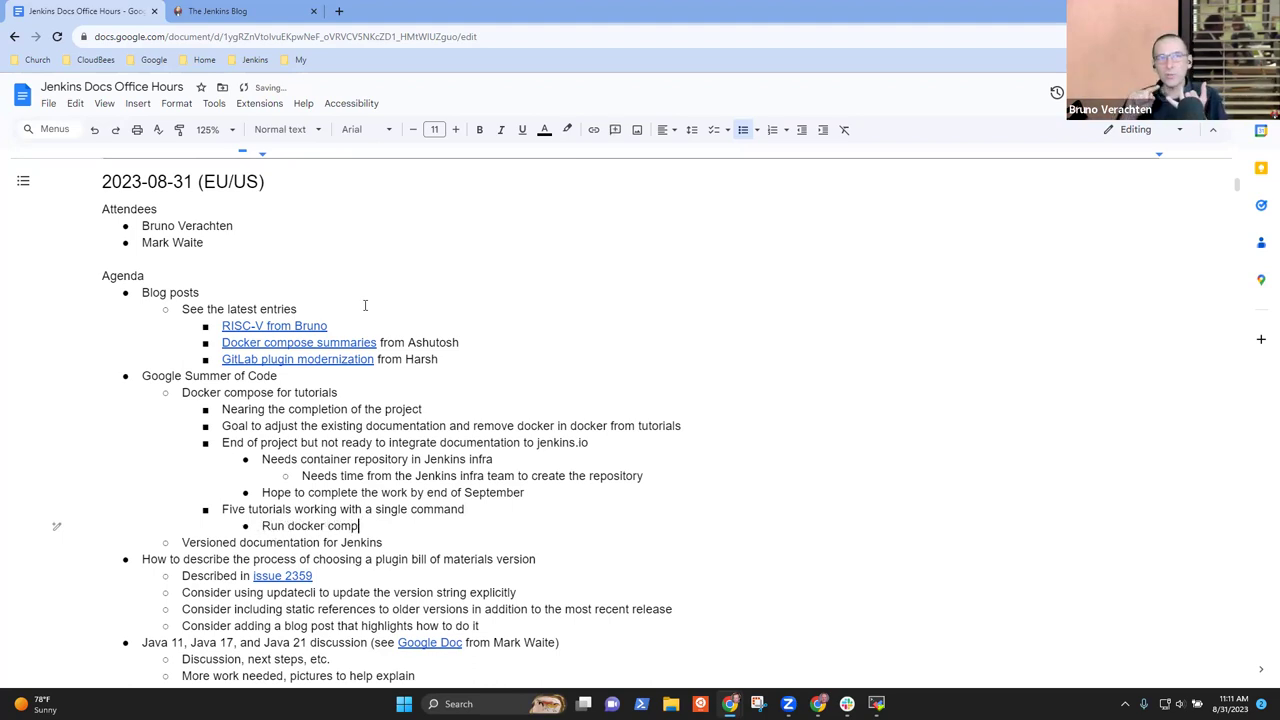
pyautogui.write('use up')
pyautogui.press('BackSpace')
pyautogui.press('BackSpace')
pyautogui.press('BackSpace')
pyautogui.press('BackSpace')
pyautogui.press('BackSpace')
pyautogui.press('BackSpace')
pyautogui.press('BackSpace')
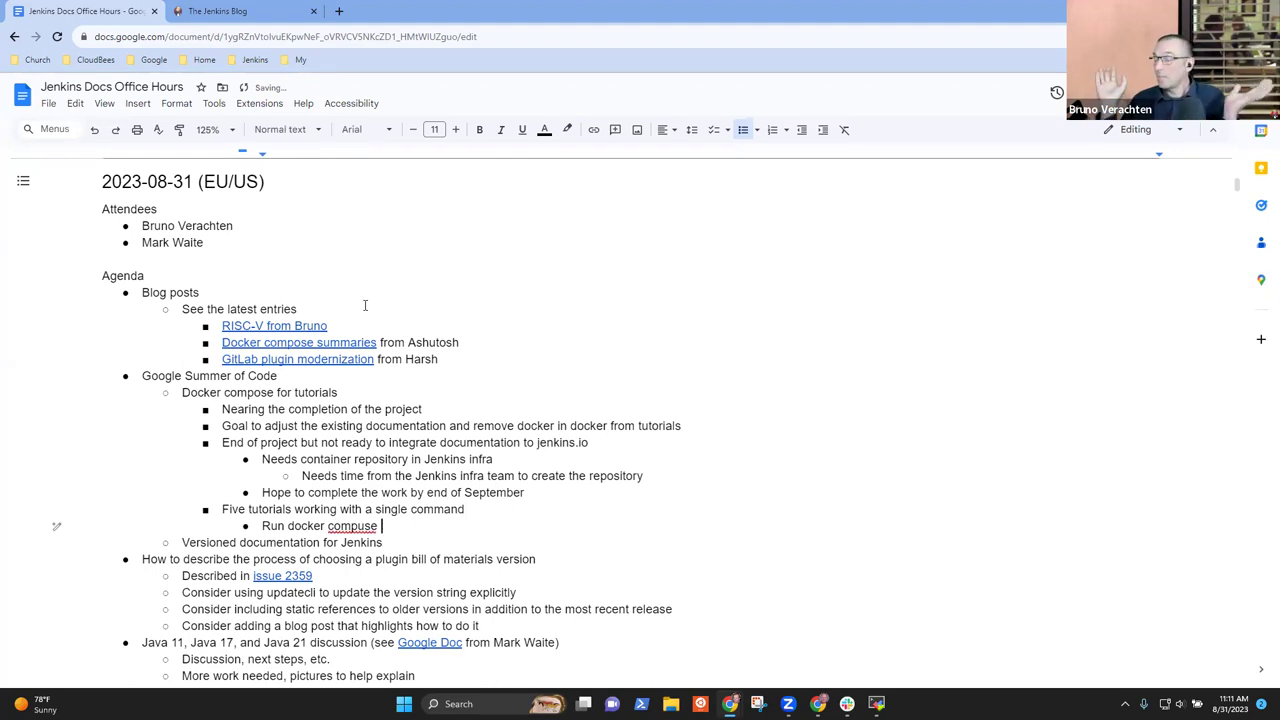
pyautogui.write('ose up')
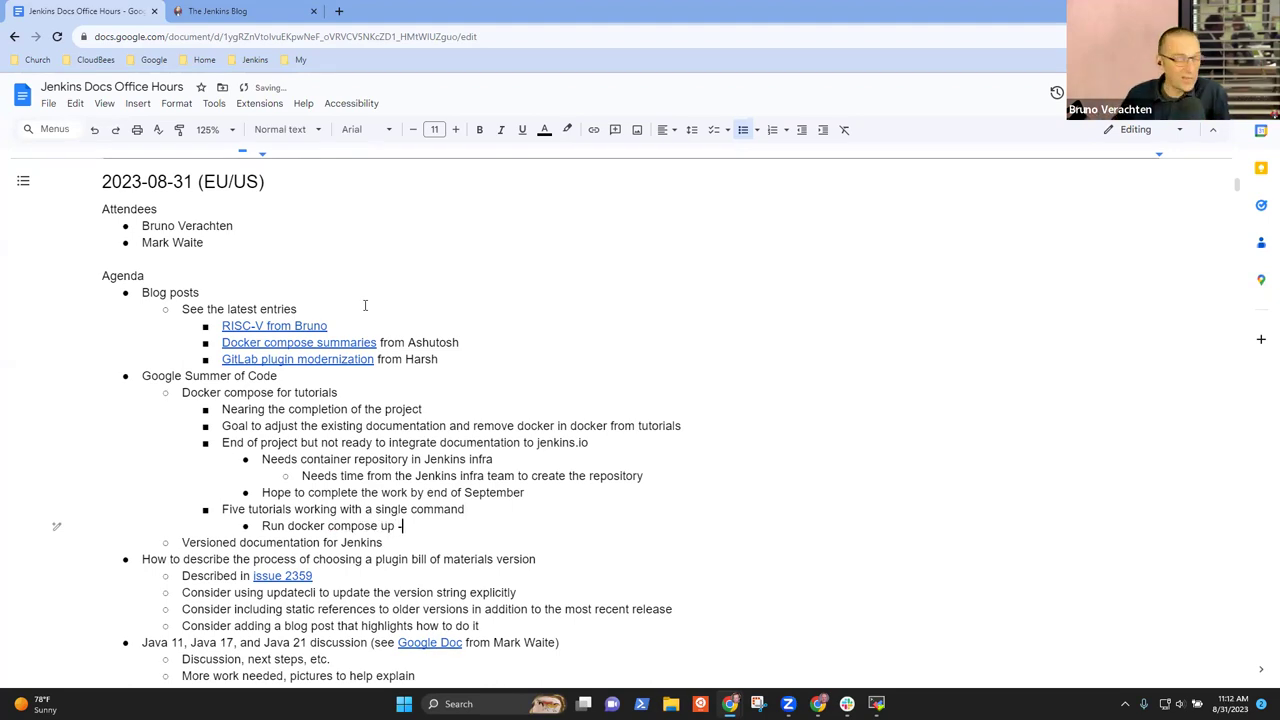
pyautogui.write(' -d ')
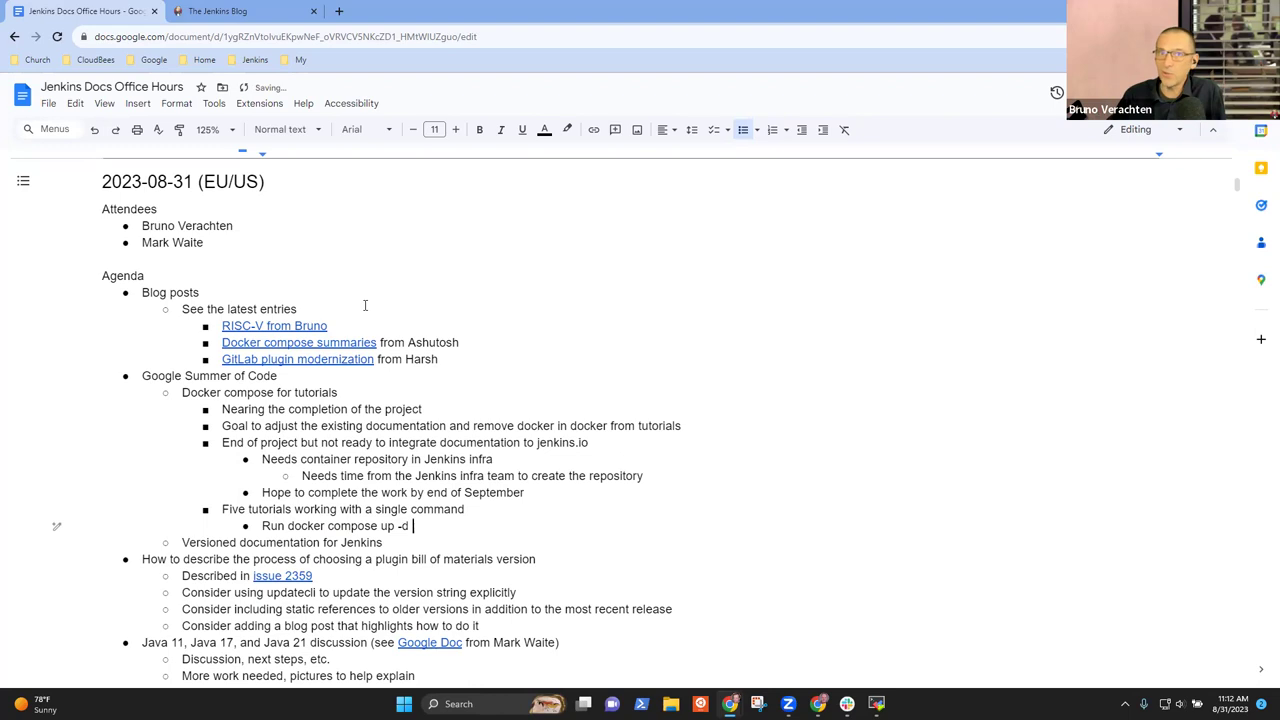
pyautogui.write('maven')
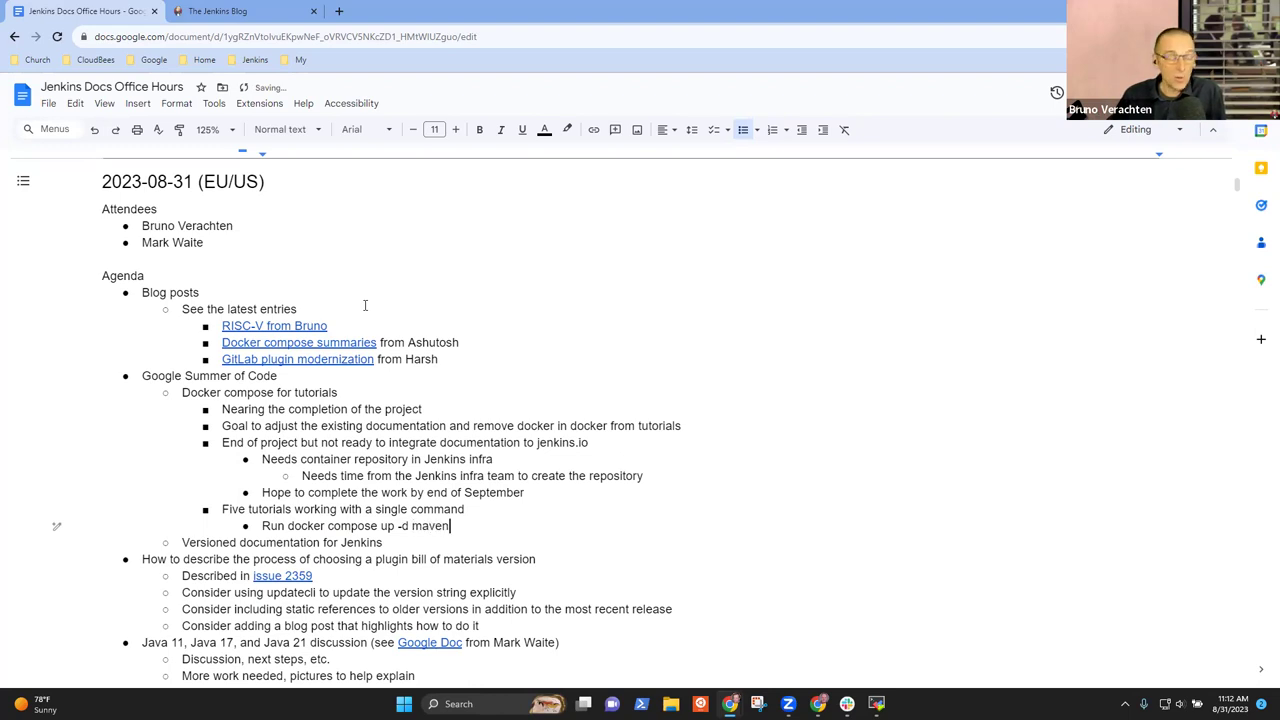
pyautogui.write(' (or')
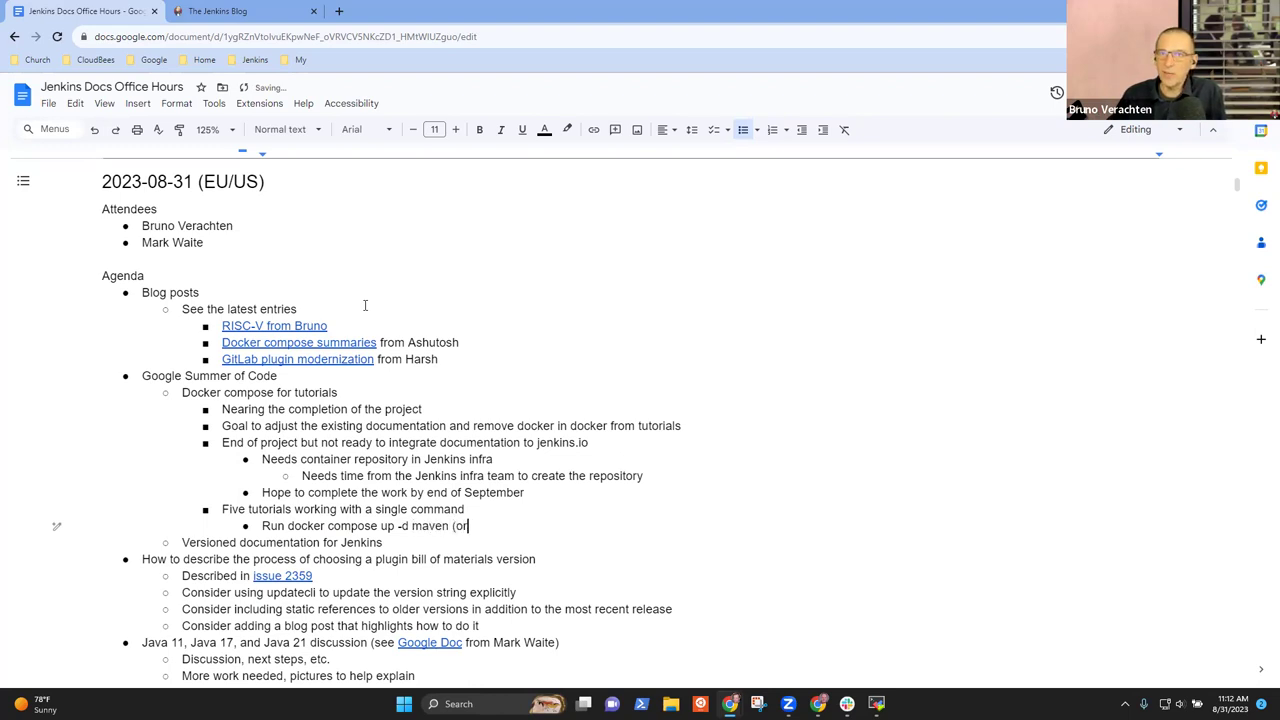
pyautogui.write(' python ')
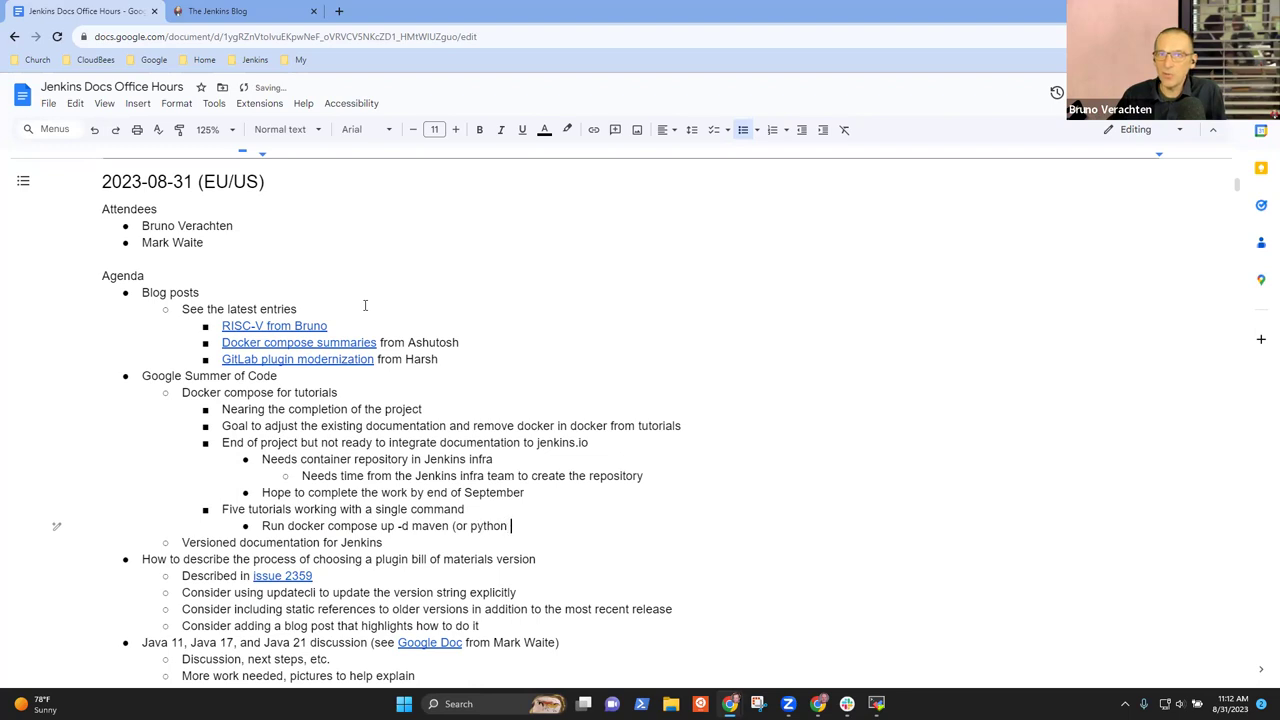
pyautogui.write('or node ')
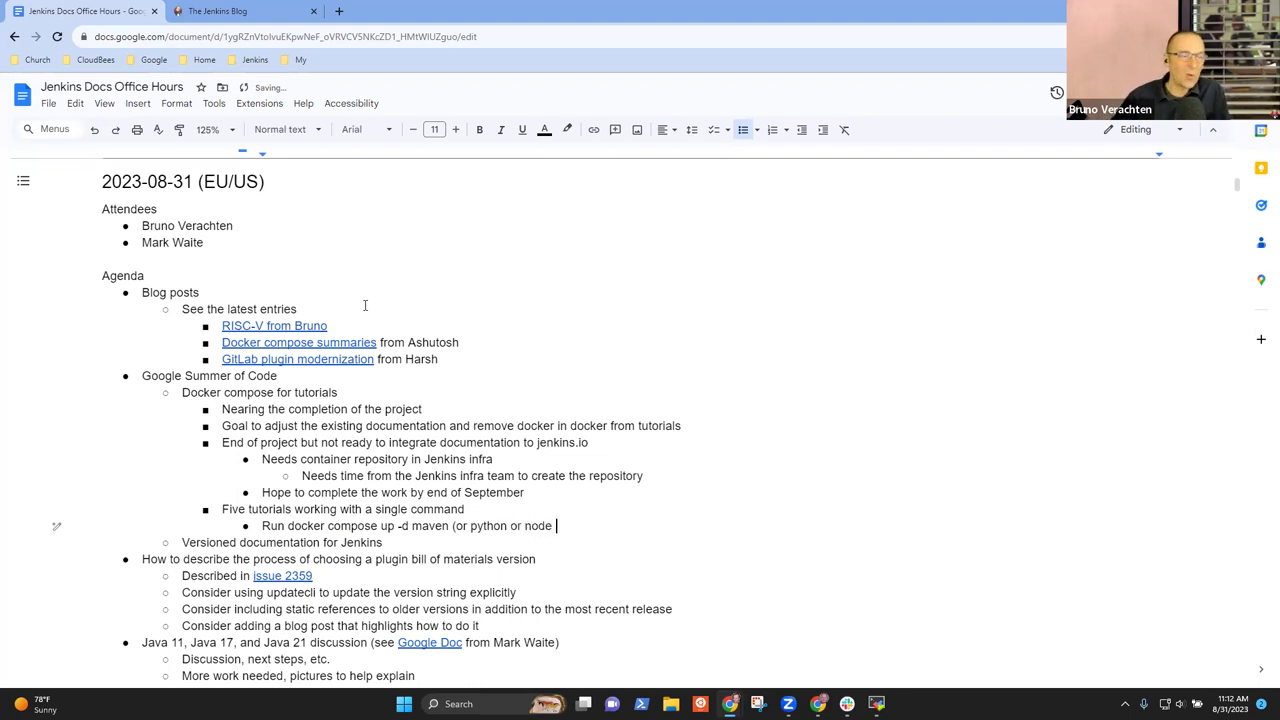
pyautogui.write('or ...)')
# Add a bullet at the docker compose command's level reading "Hope to integrate into web site soon".
pyautogui.press('Return')
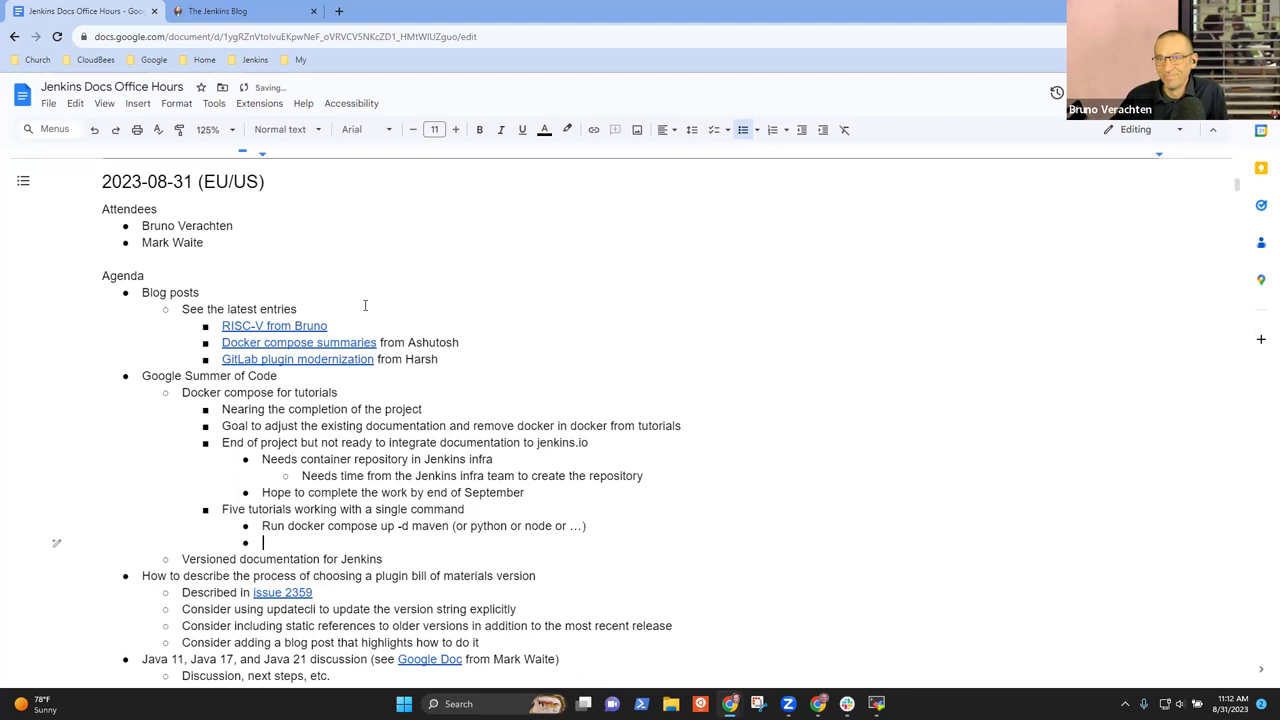
pyautogui.write('Hope to inte')
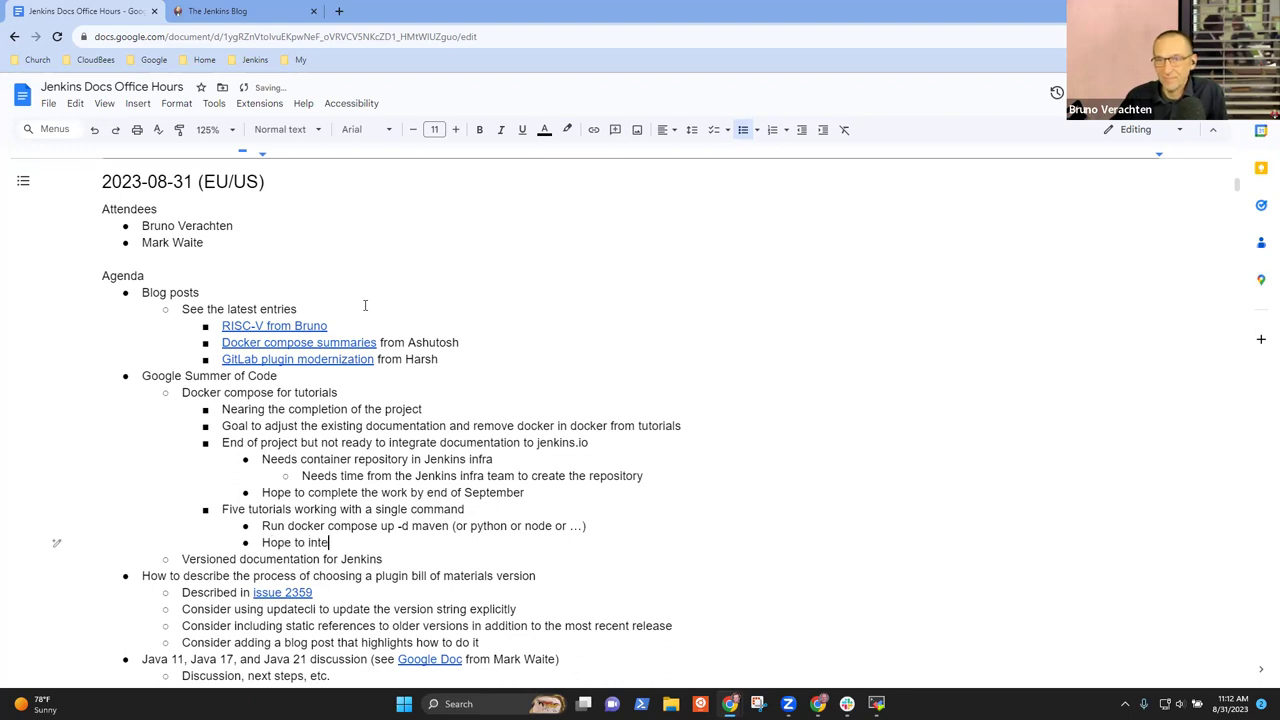
pyautogui.write('grated')
pyautogui.press('BackSpace')
pyautogui.press('BackSpace')
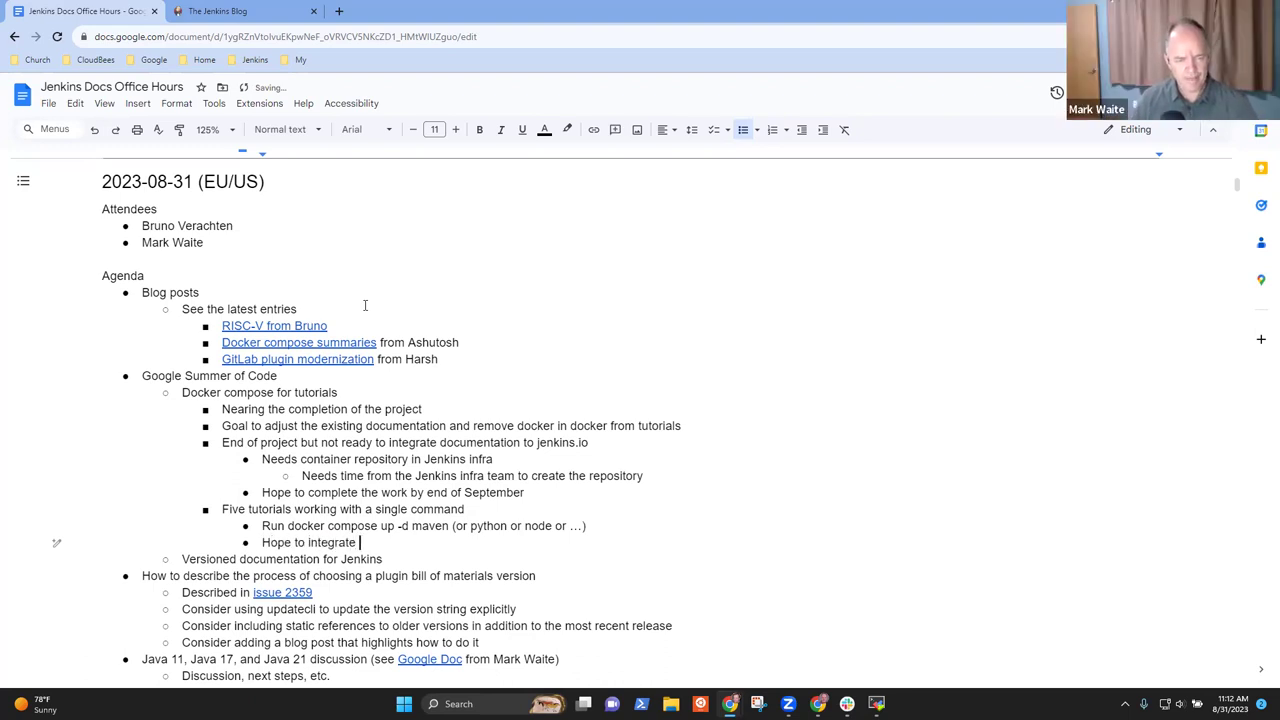
pyautogui.write('in t')
pyautogui.press('BackSpace')
pyautogui.write('to web')
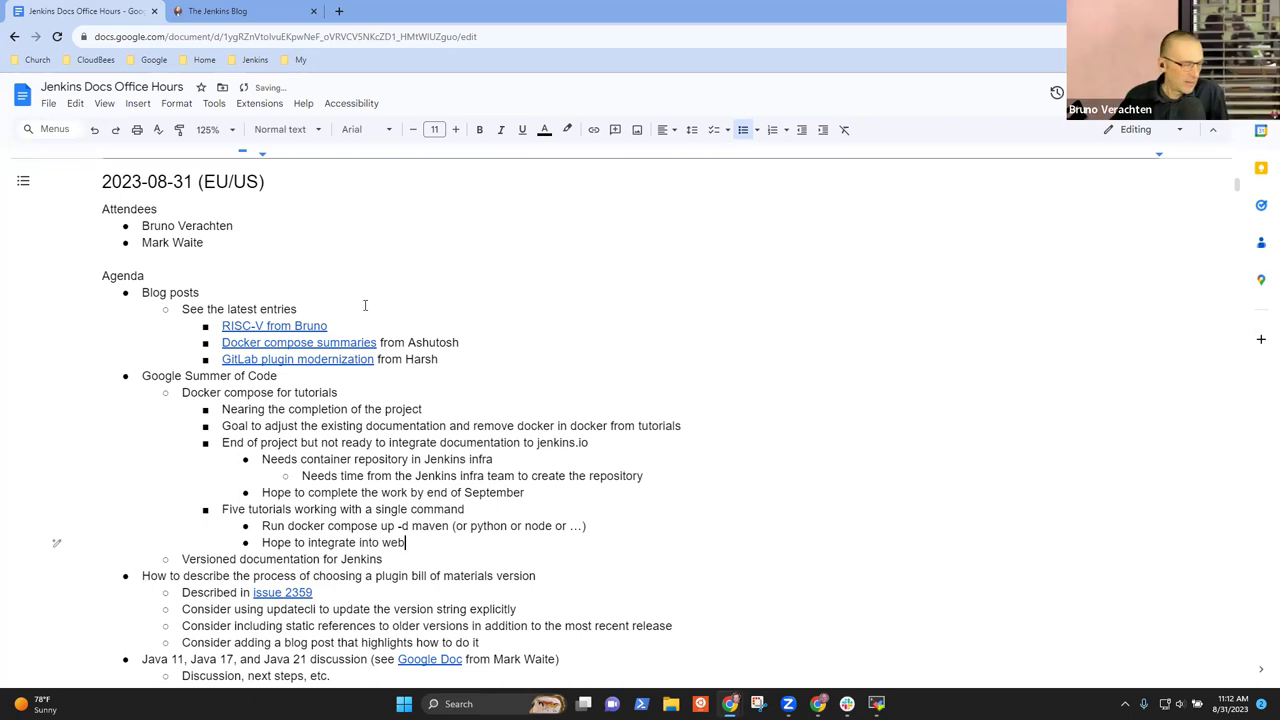
pyautogui.write(' site soon')
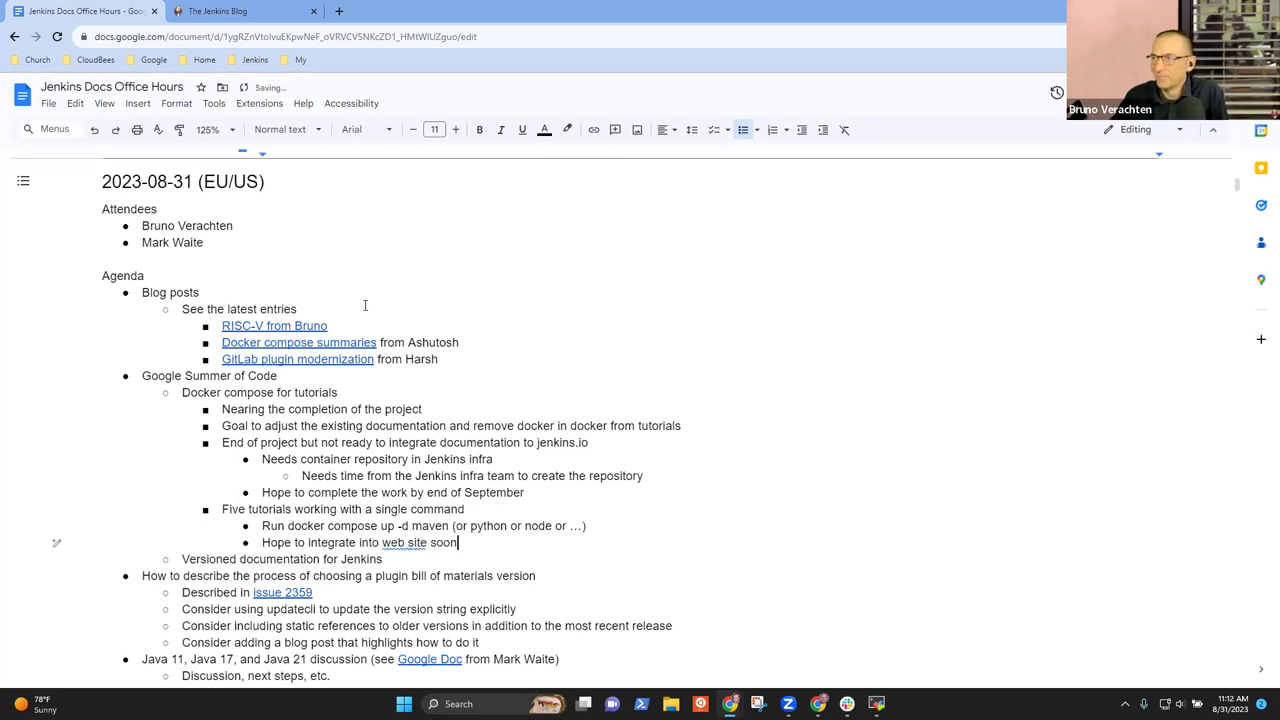
# Nest a bullet under the docker compose command reading "Downloads a container that we maintain with current plugin versions and current Jenkins version".
pyautogui.moveTo(300, 525); pyautogui.dragTo(443, 528)
pyautogui.press('Down')
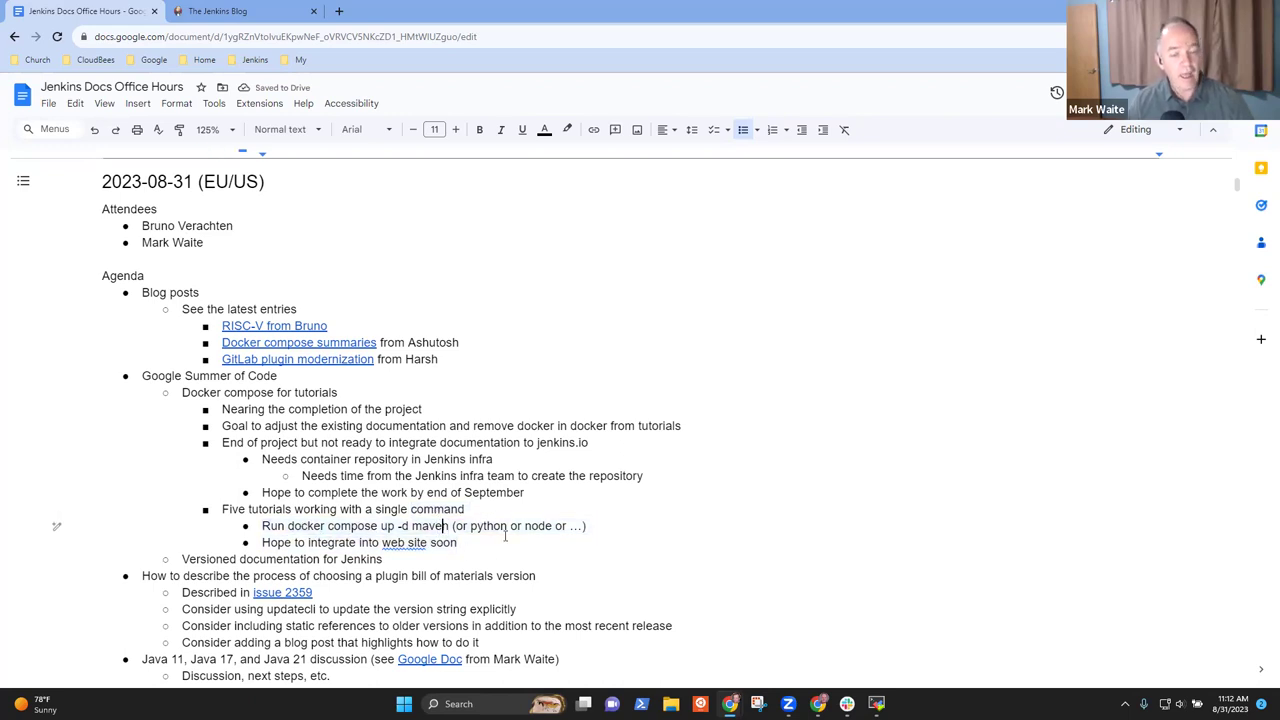
pyautogui.press('Up')
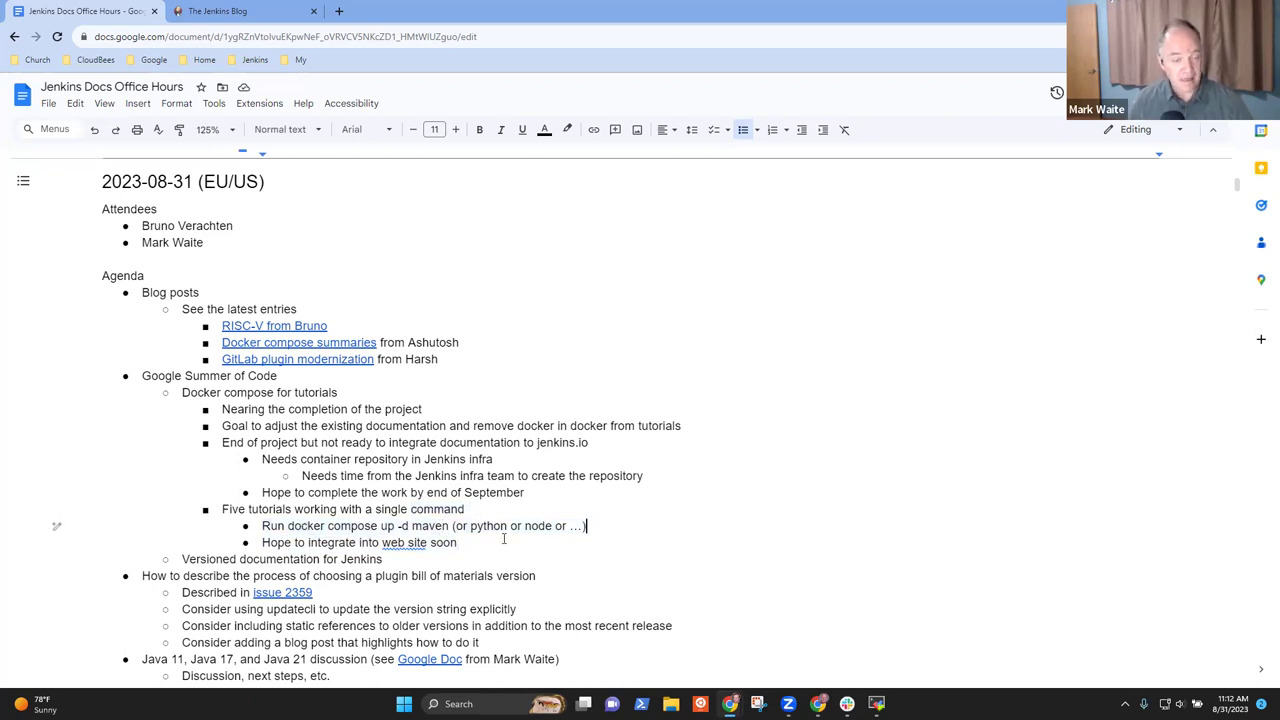
pyautogui.press('Return')
pyautogui.press('Tab')
pyautogui.write('Download')
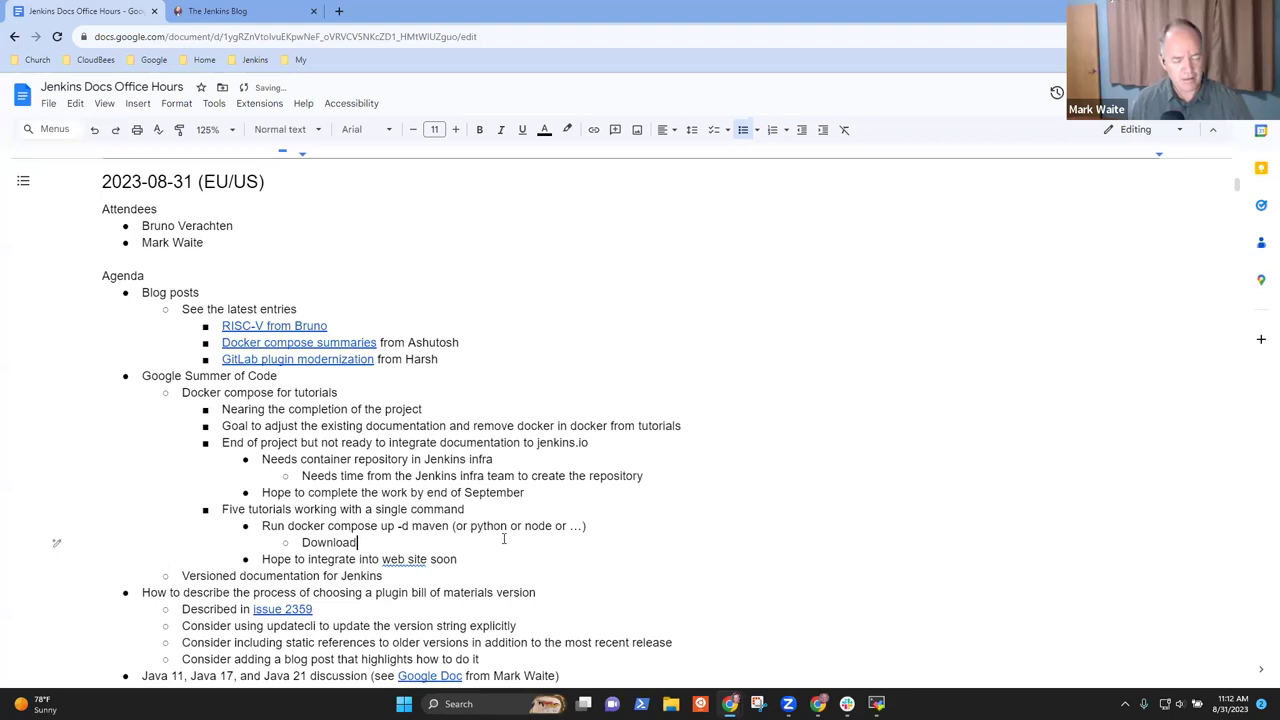
pyautogui.write('s a container ')
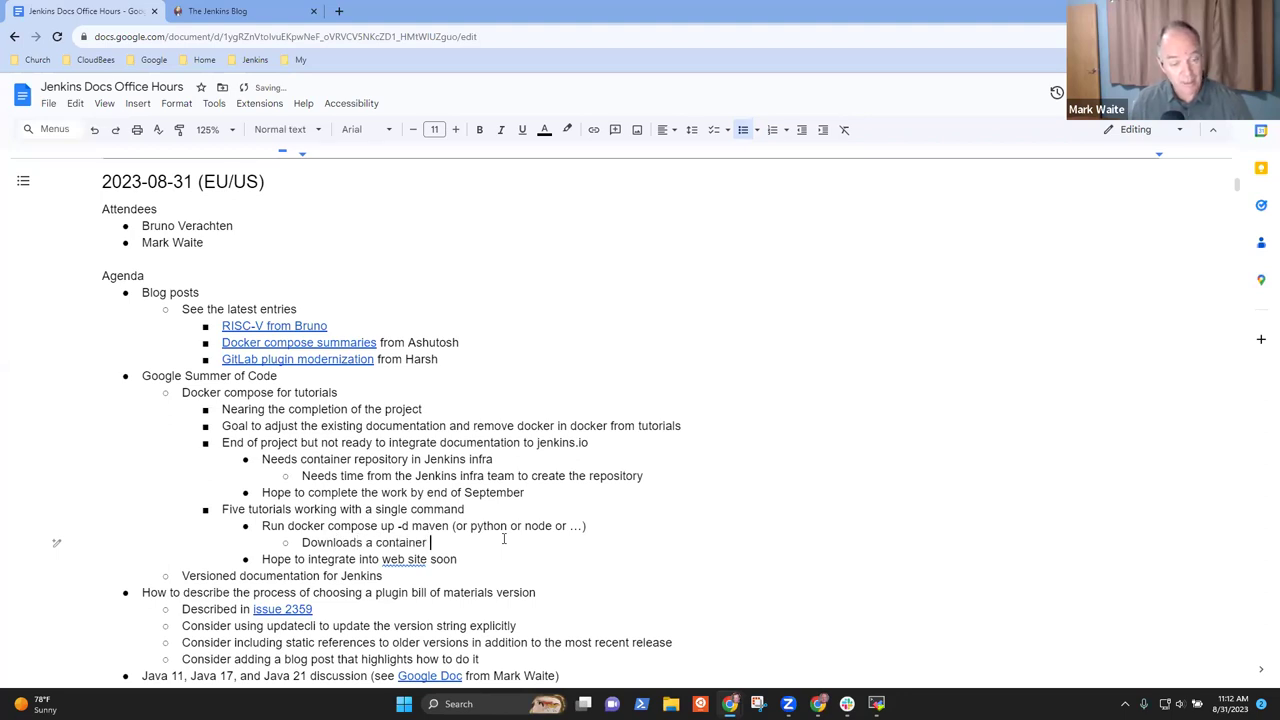
pyautogui.write('that we mainta')
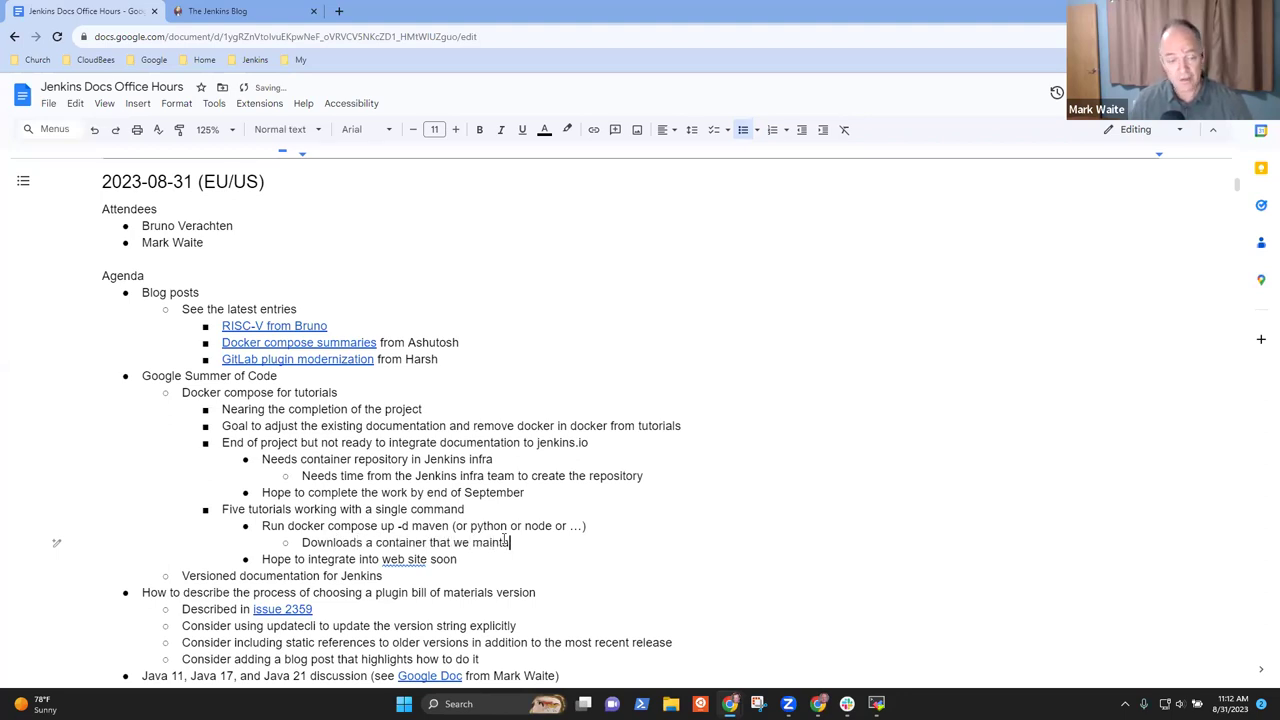
pyautogui.write('in with curren')
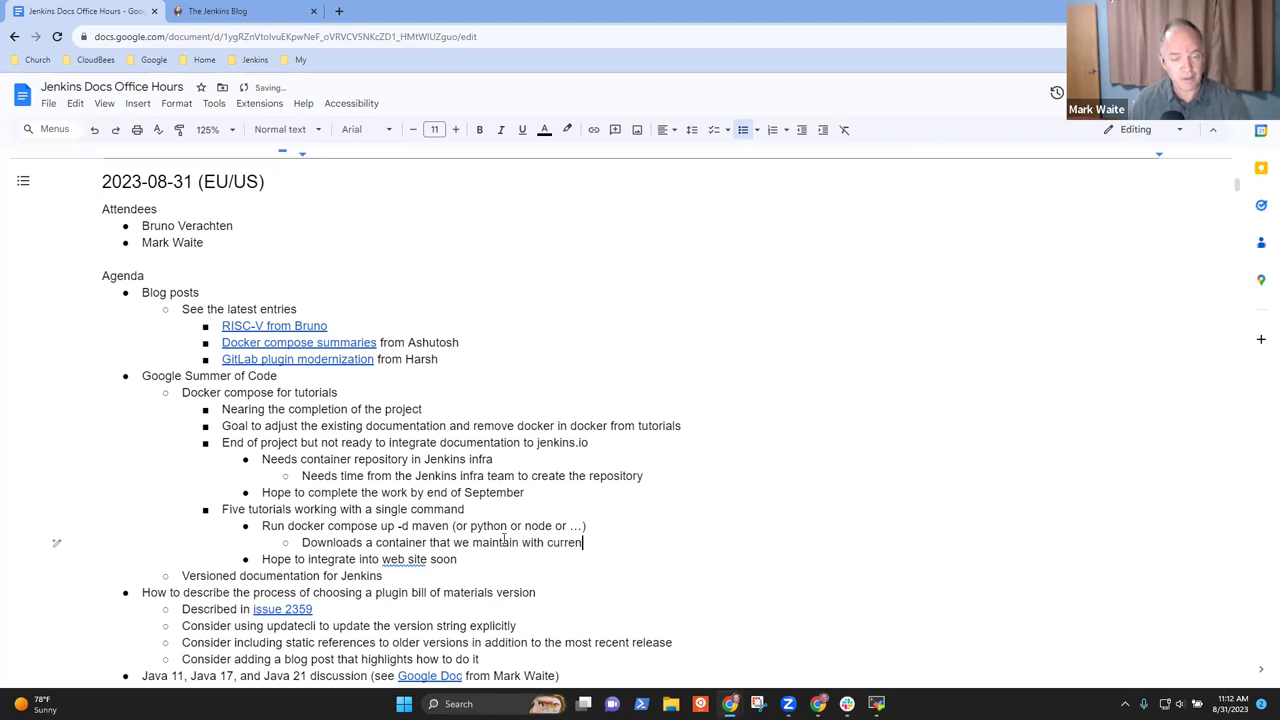
pyautogui.write('t plugin ver')
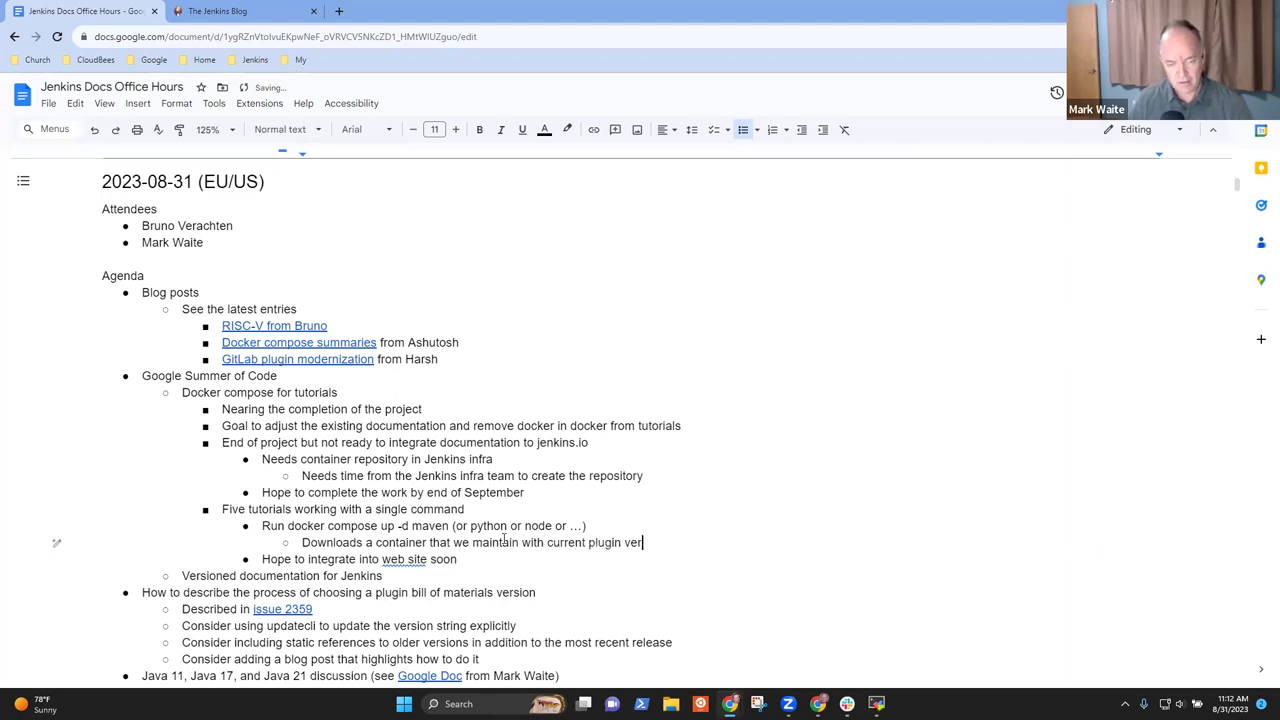
pyautogui.write('sions and ')
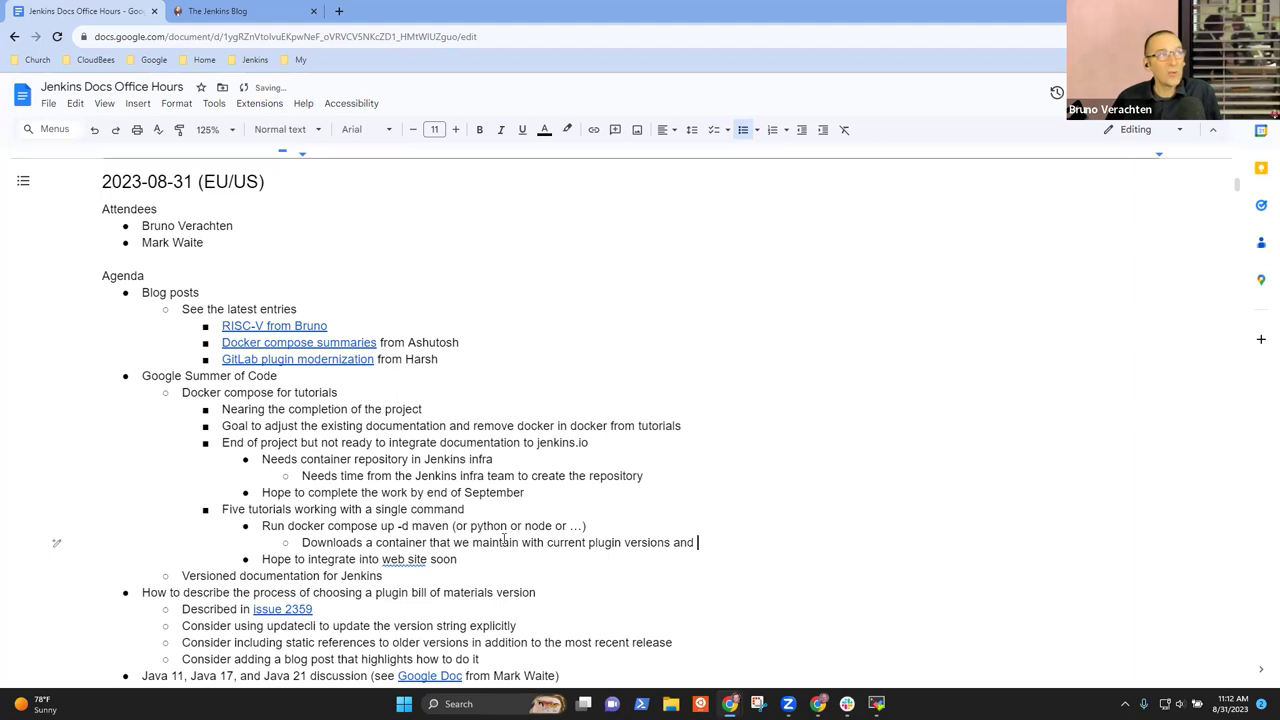
pyautogui.write('current')
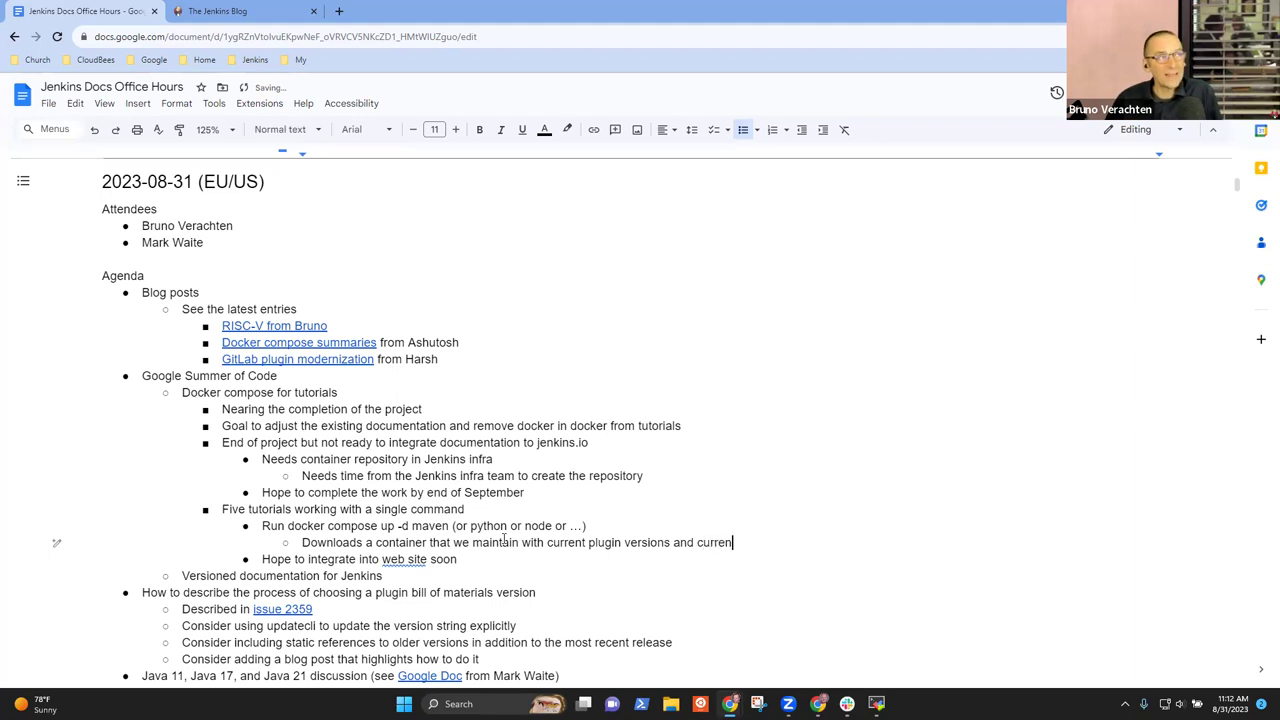
pyautogui.write(' Jenkins v')
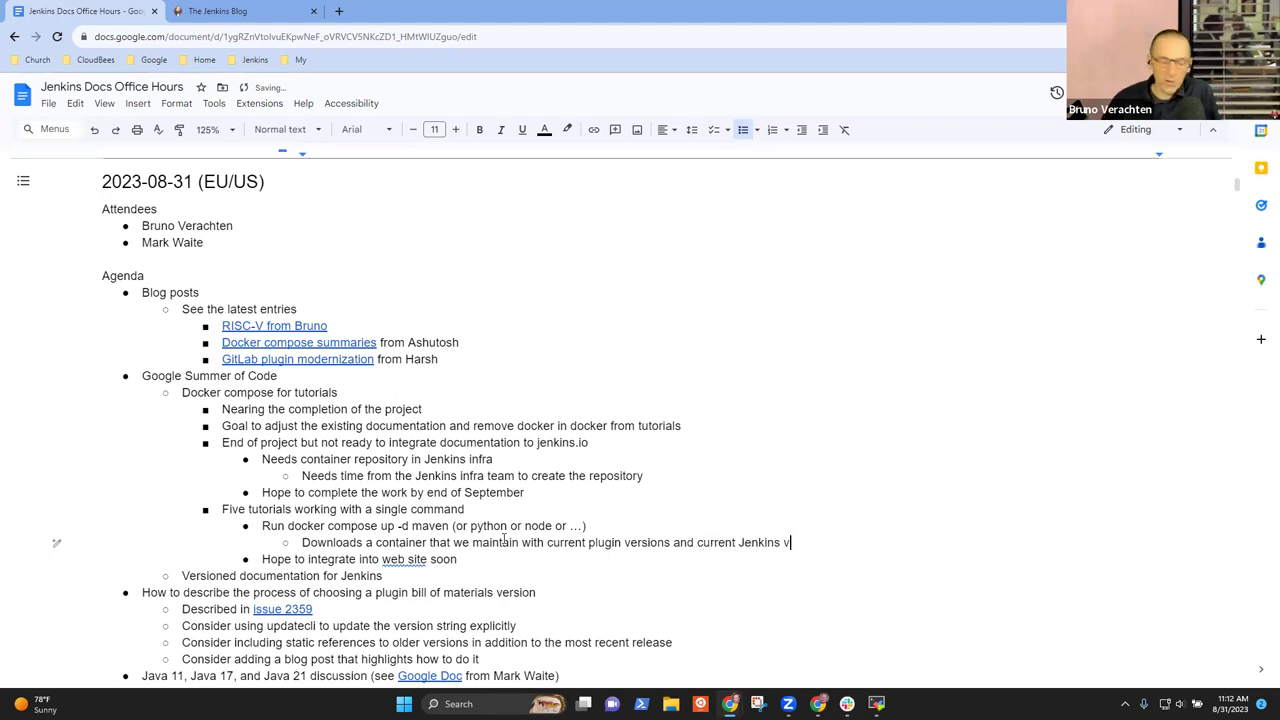
pyautogui.write('ersion')
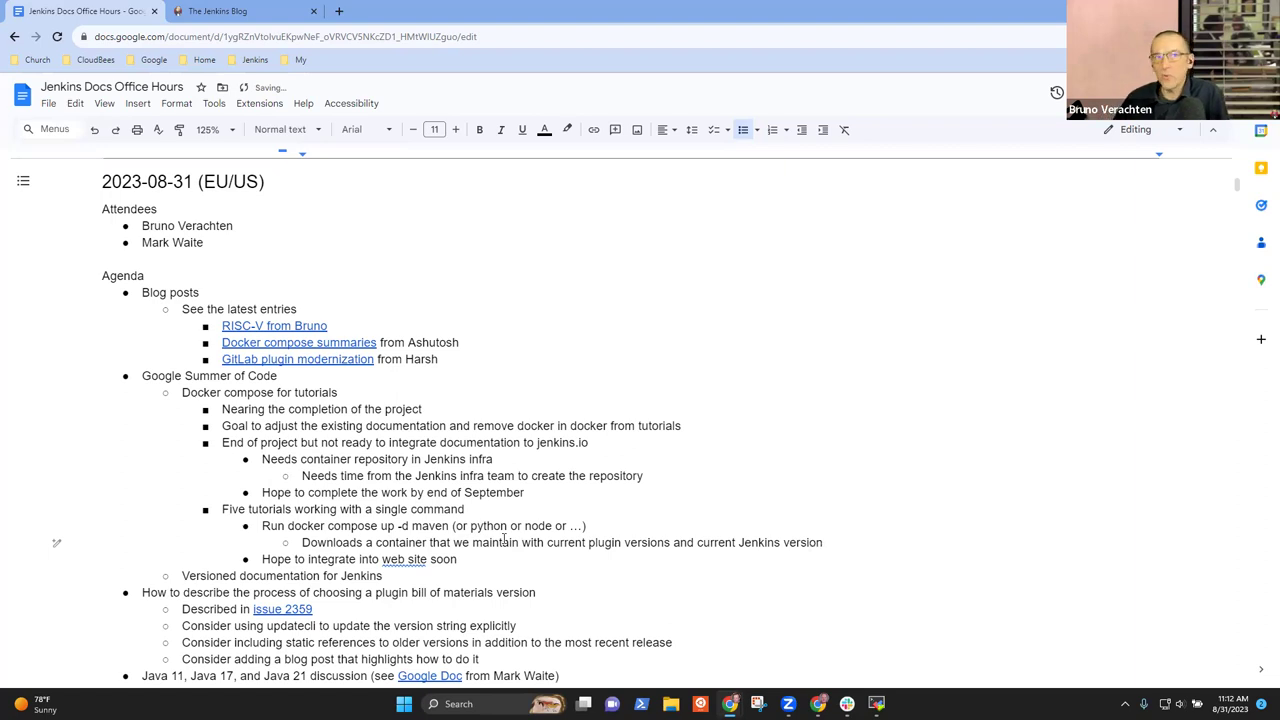
# Add a bullet below the container download note reading "Running the Jenkins LTS, new plugin versions proposed daily when they arrive".
pyautogui.press('Return')
pyautogui.write('Running ')
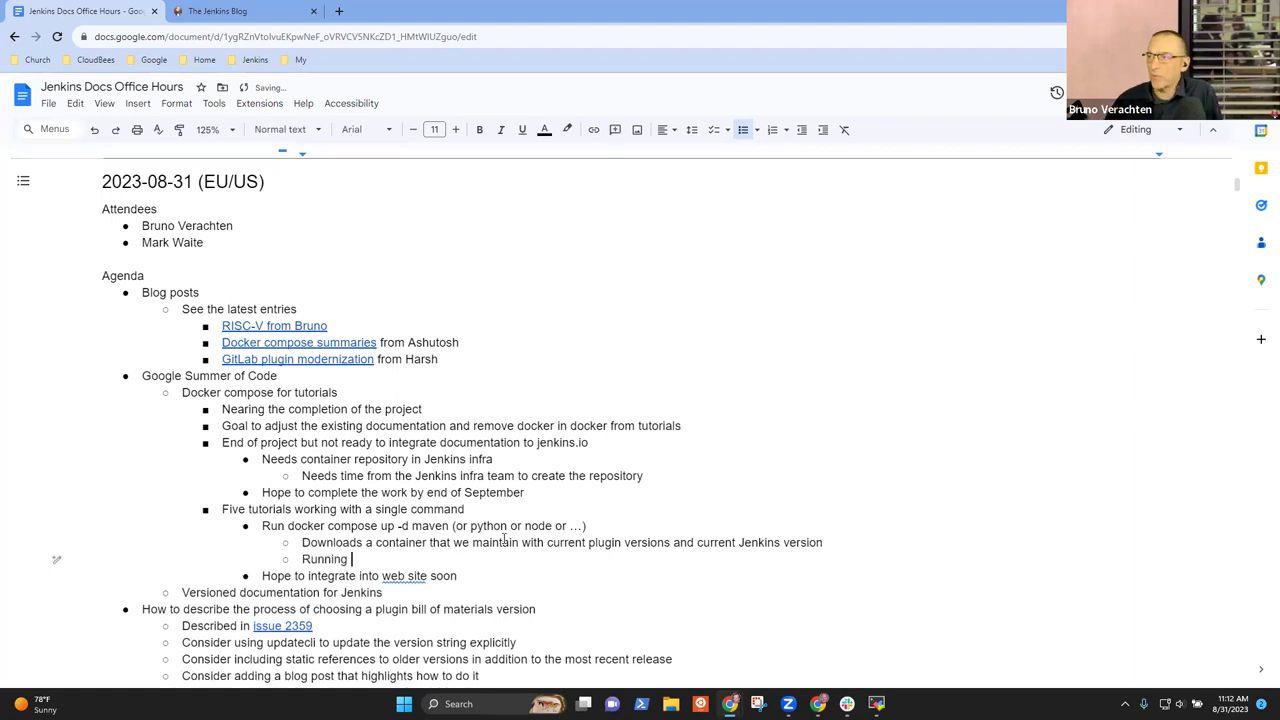
pyautogui.write('the Jenkins LTS')
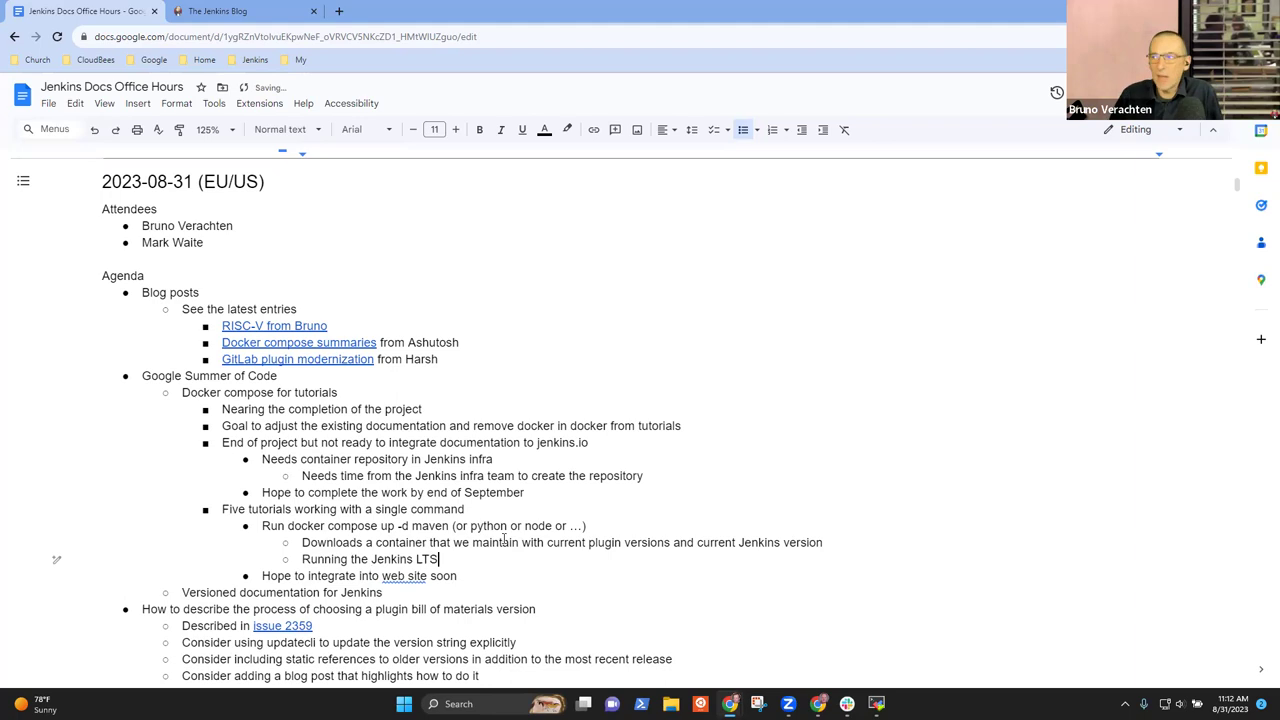
pyautogui.write(',')
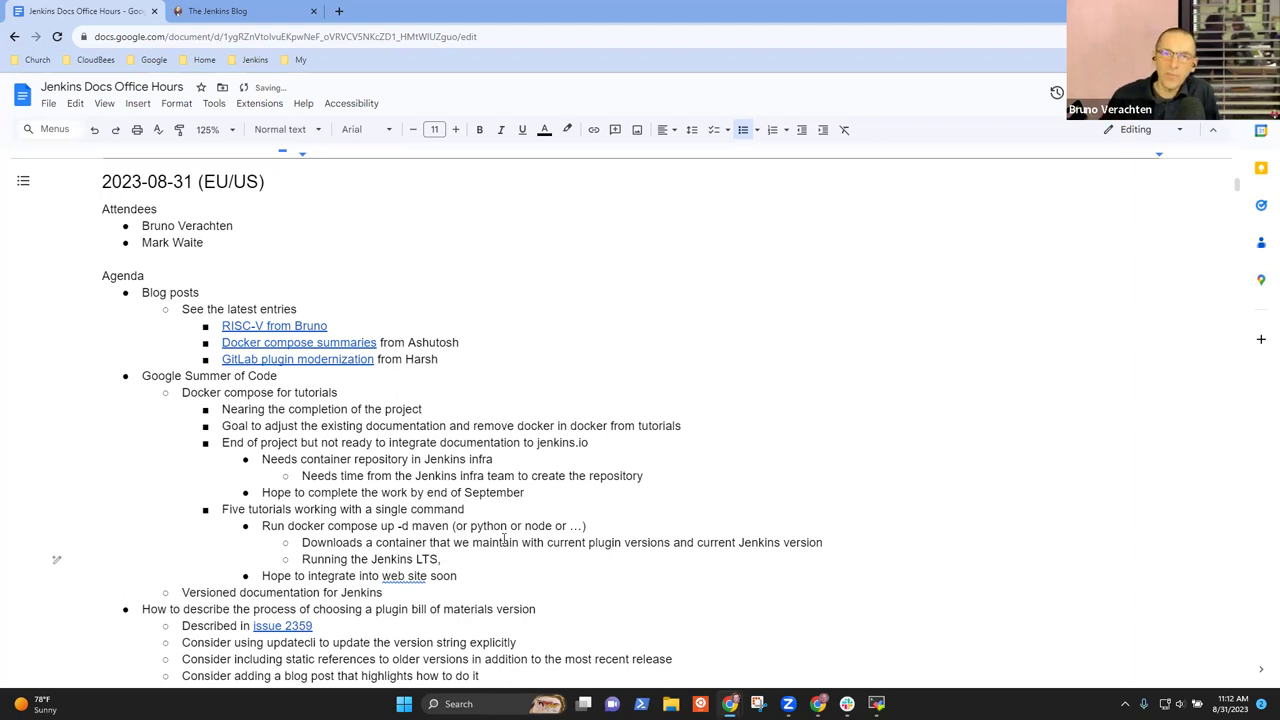
pyautogui.write(' new plugin v')
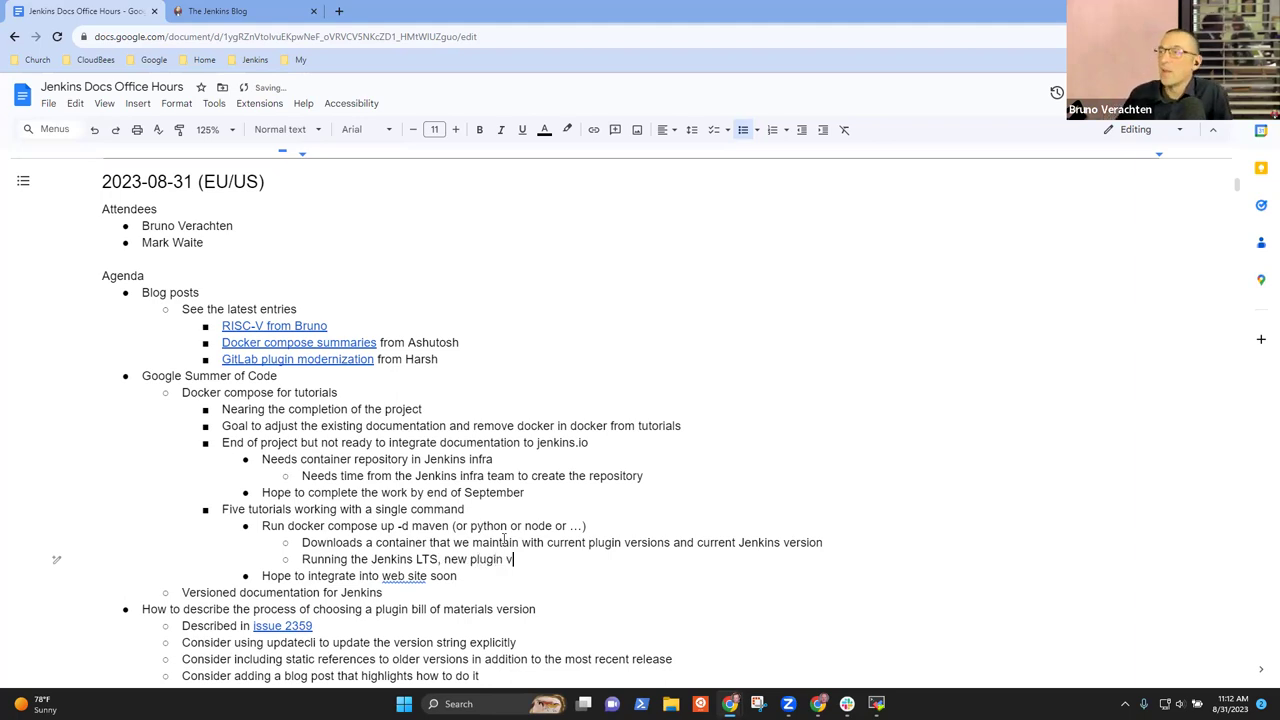
pyautogui.write('ersions prop')
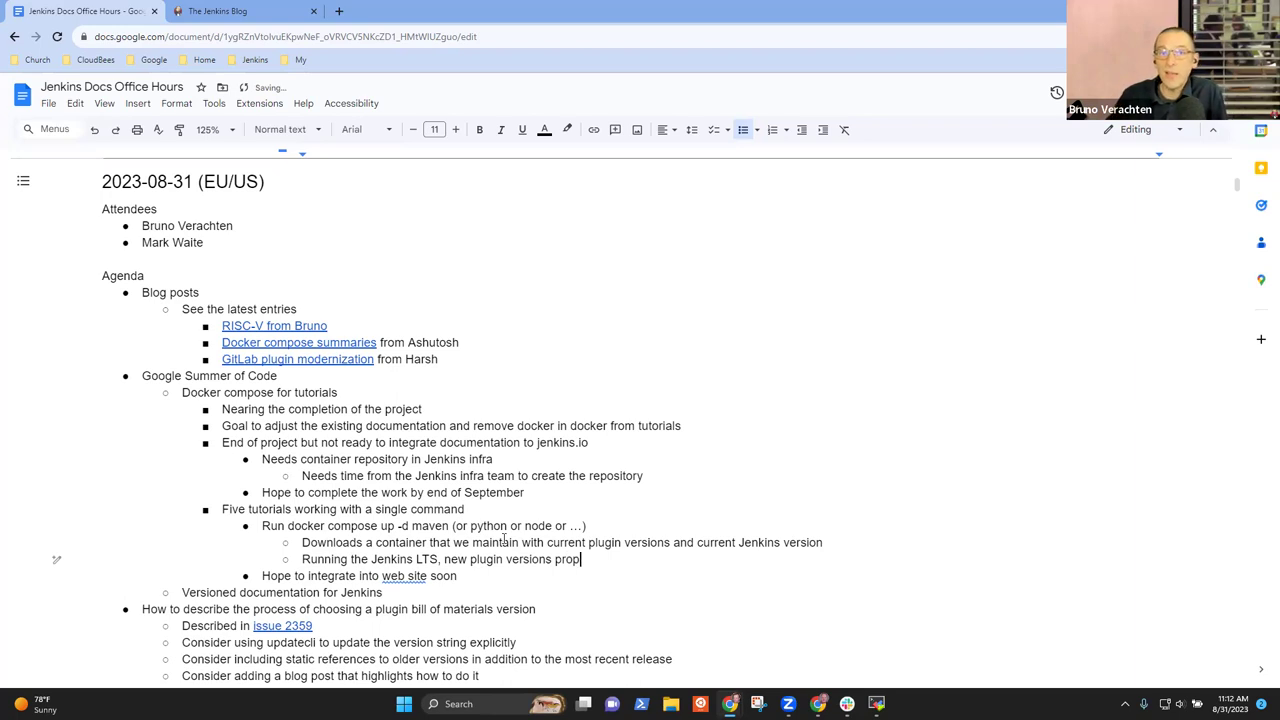
pyautogui.write('osed daily wh')
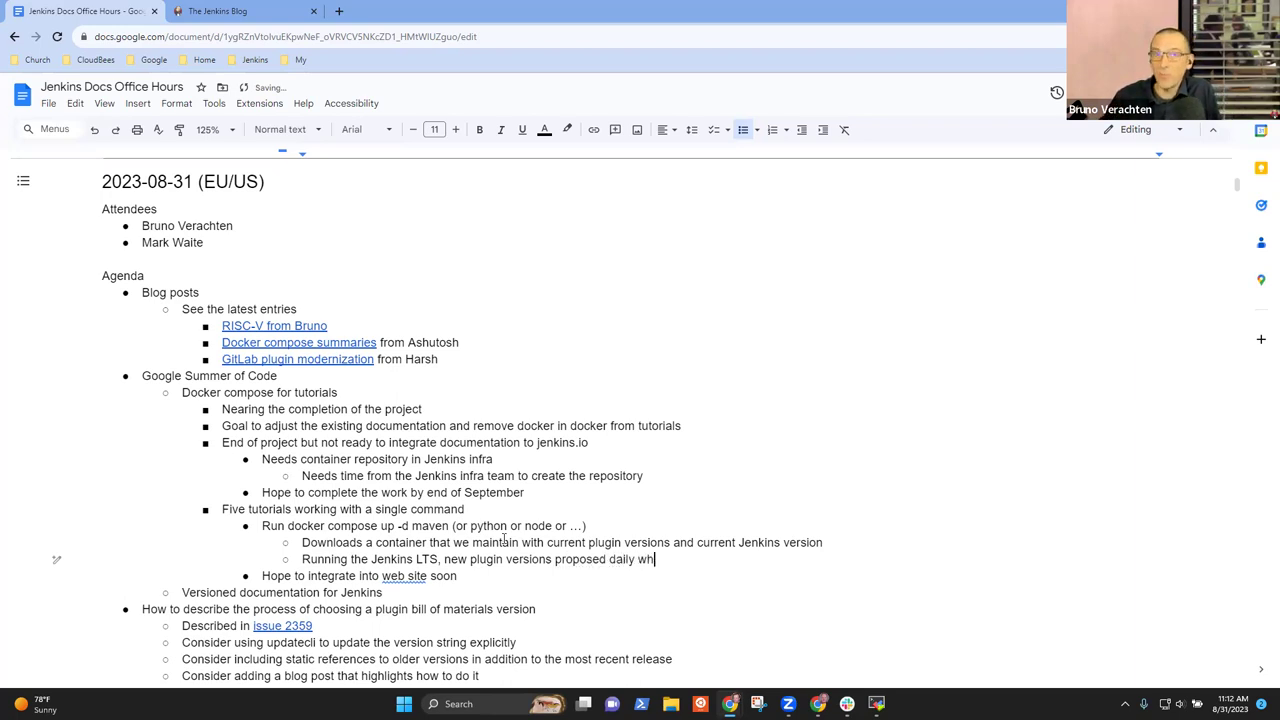
pyautogui.write('en they arrive')
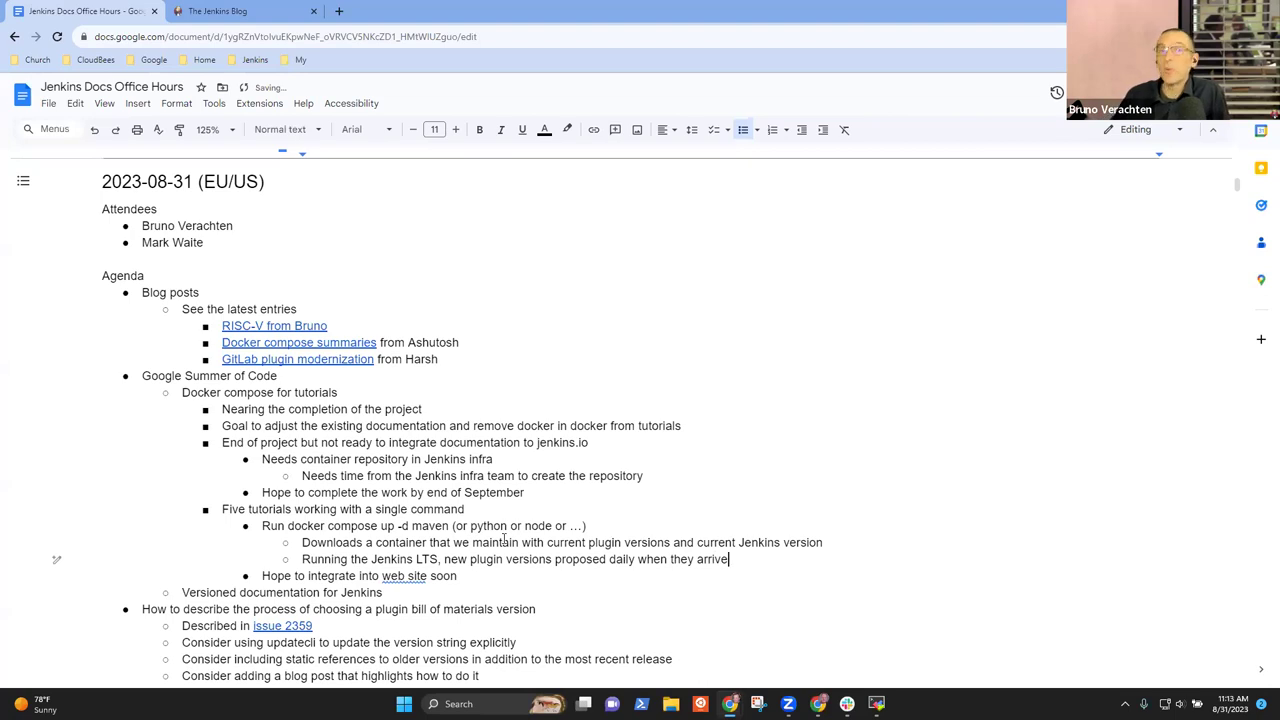
# Correct "web site" to "website" in the bullet about the hoped-for integration.
pyautogui.press('Down')
pyautogui.hotkey('ctrl', 'Left')
pyautogui.hotkey('ctrl', 'Left')
pyautogui.press('BackSpace')
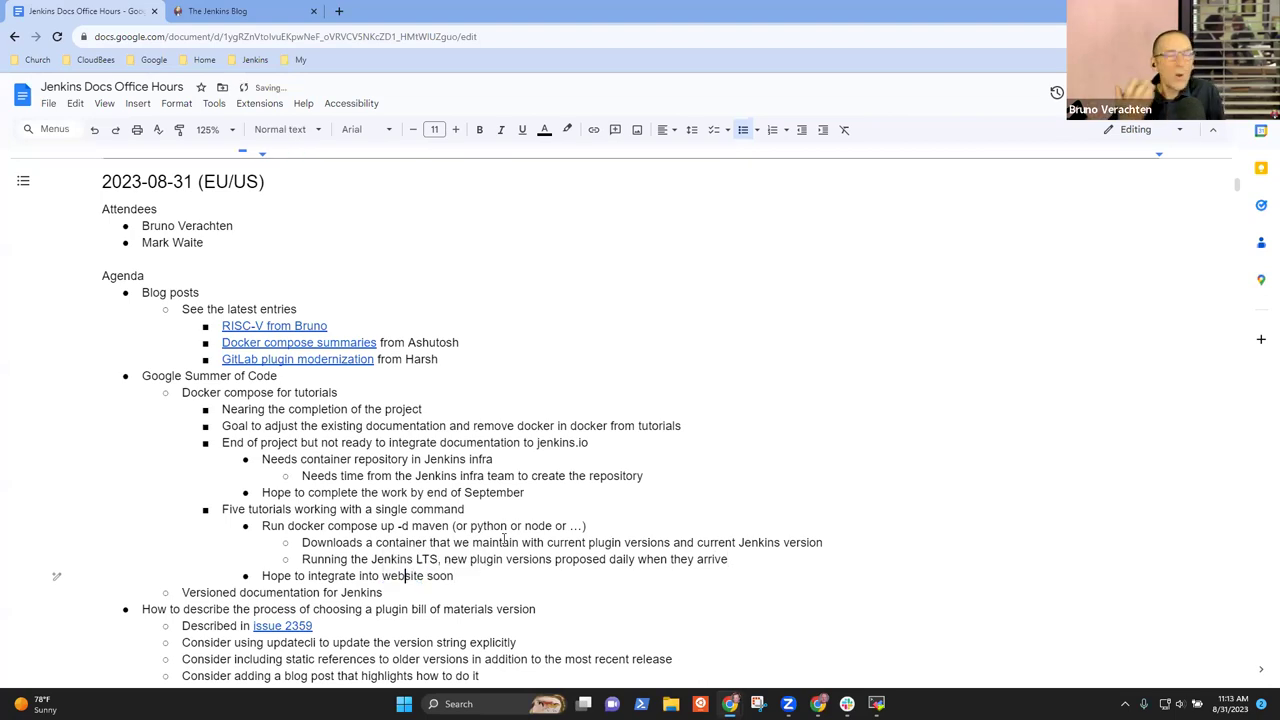
# Add a bullet below the daily plugin versions note saying the container is hosted on the contributor's docker repo and needs to move to the Jenkins infra.
pyautogui.press('Up')
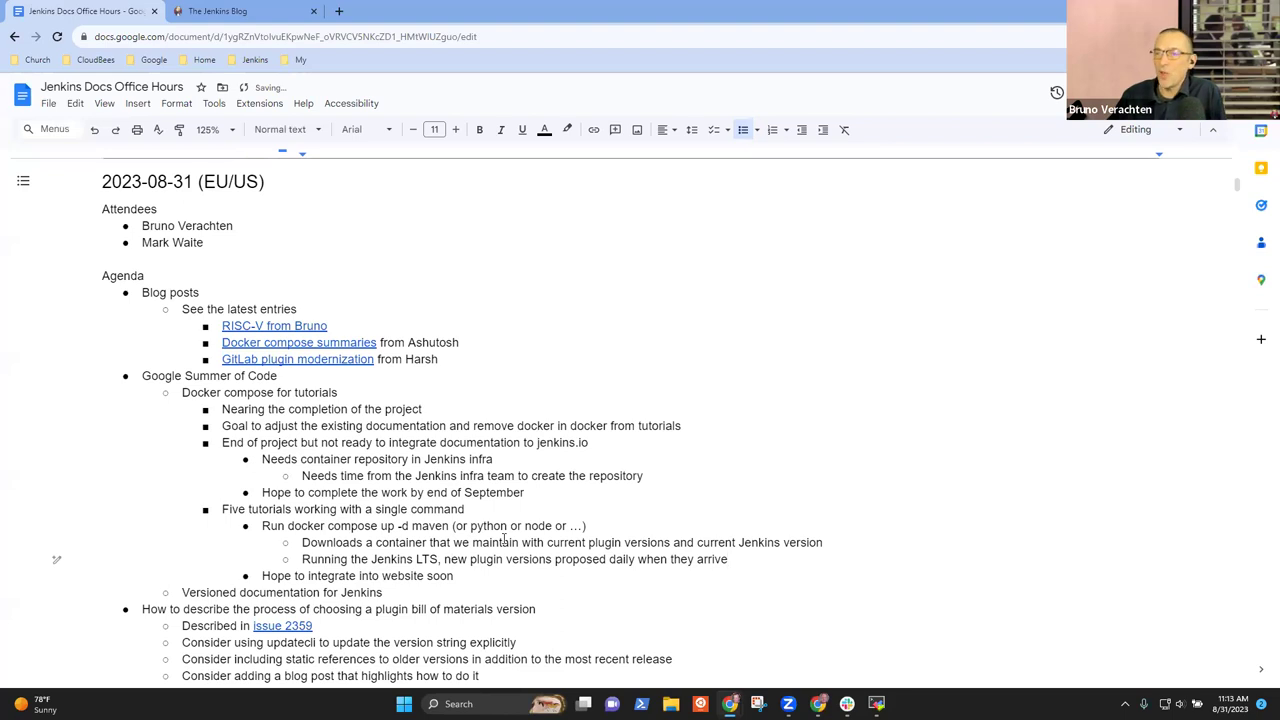
pyautogui.press('End')
pyautogui.press('Return')
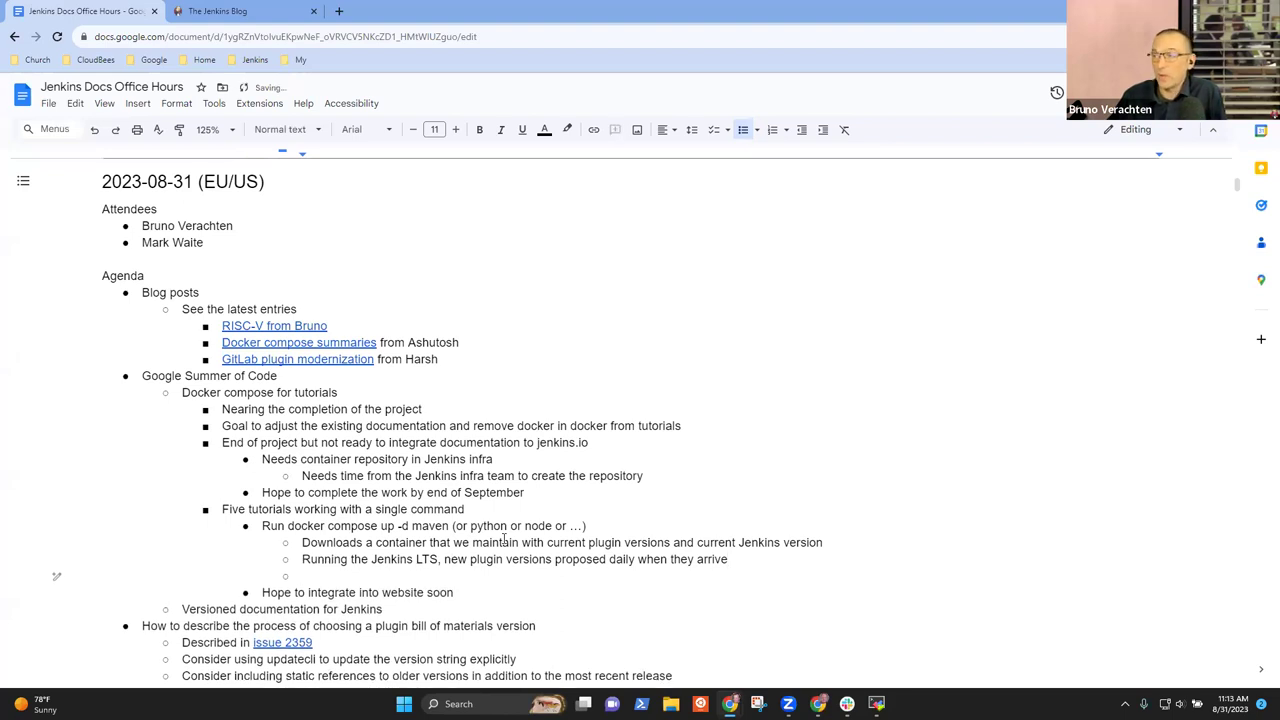
pyautogui.write('Hosted on ')
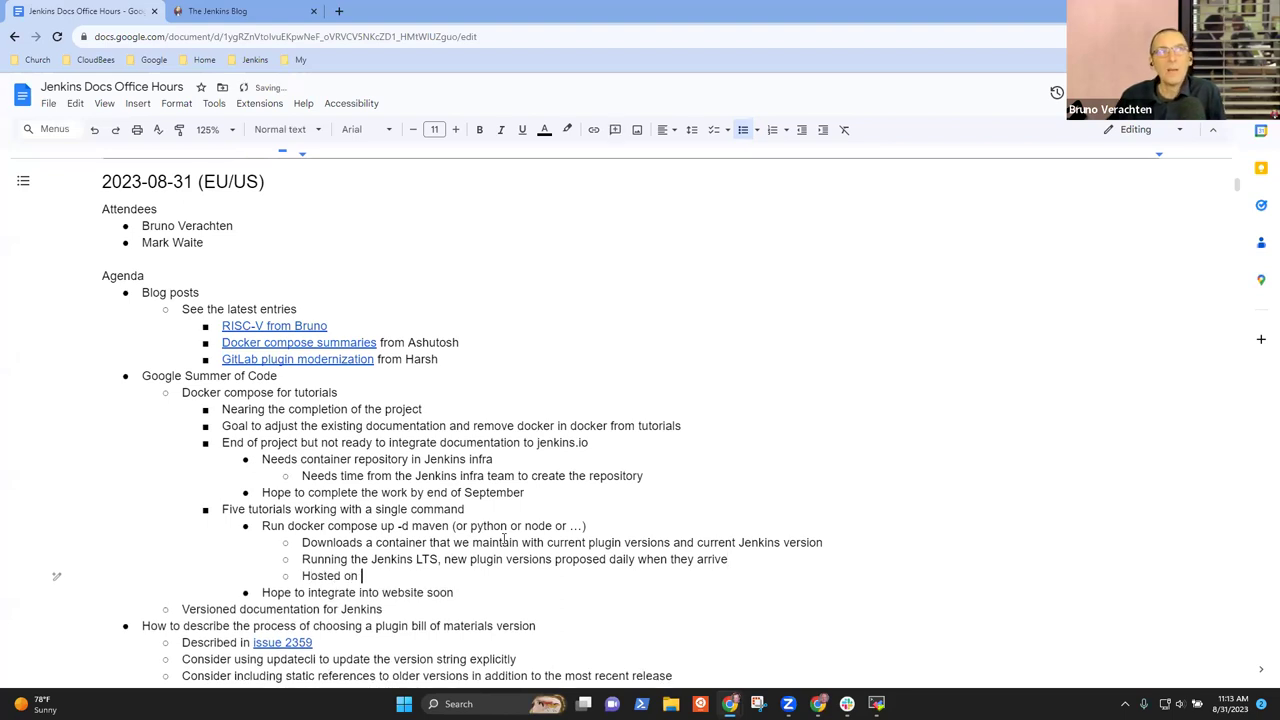
pyautogui.write("Ashutosh's")
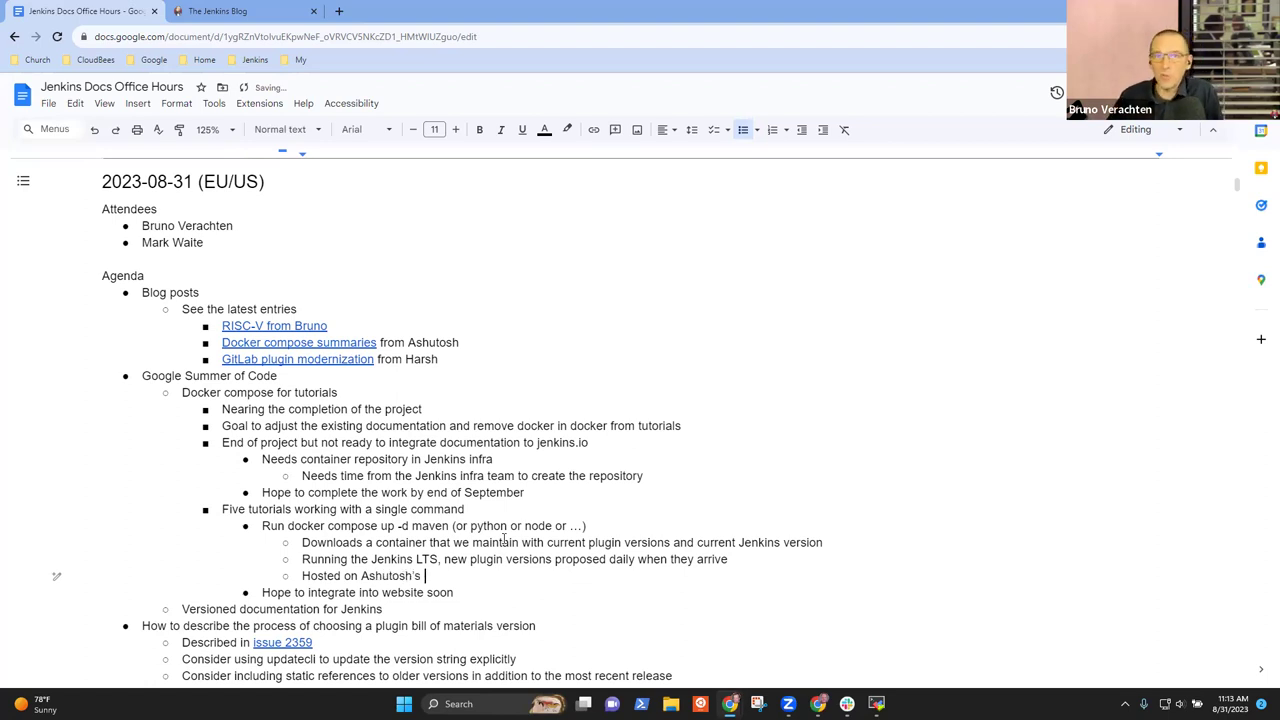
pyautogui.write(' docker ')
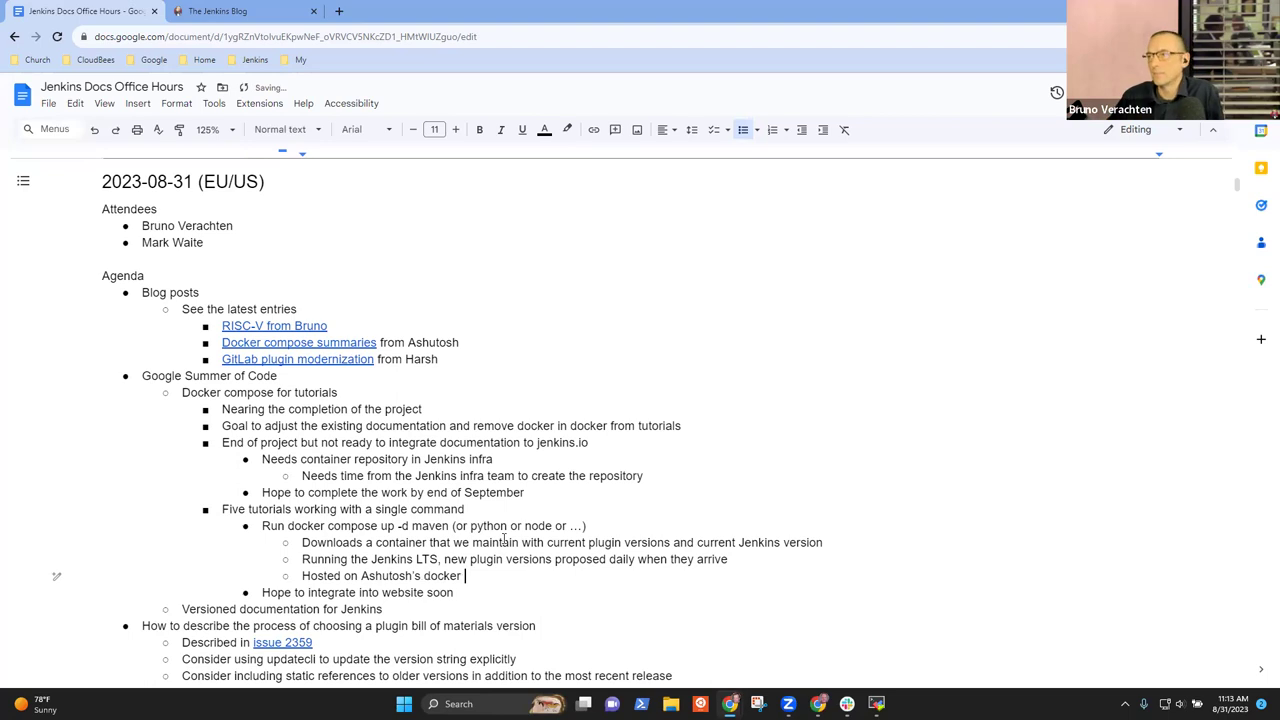
pyautogui.write('repo,m')
pyautogui.press('BackSpace')
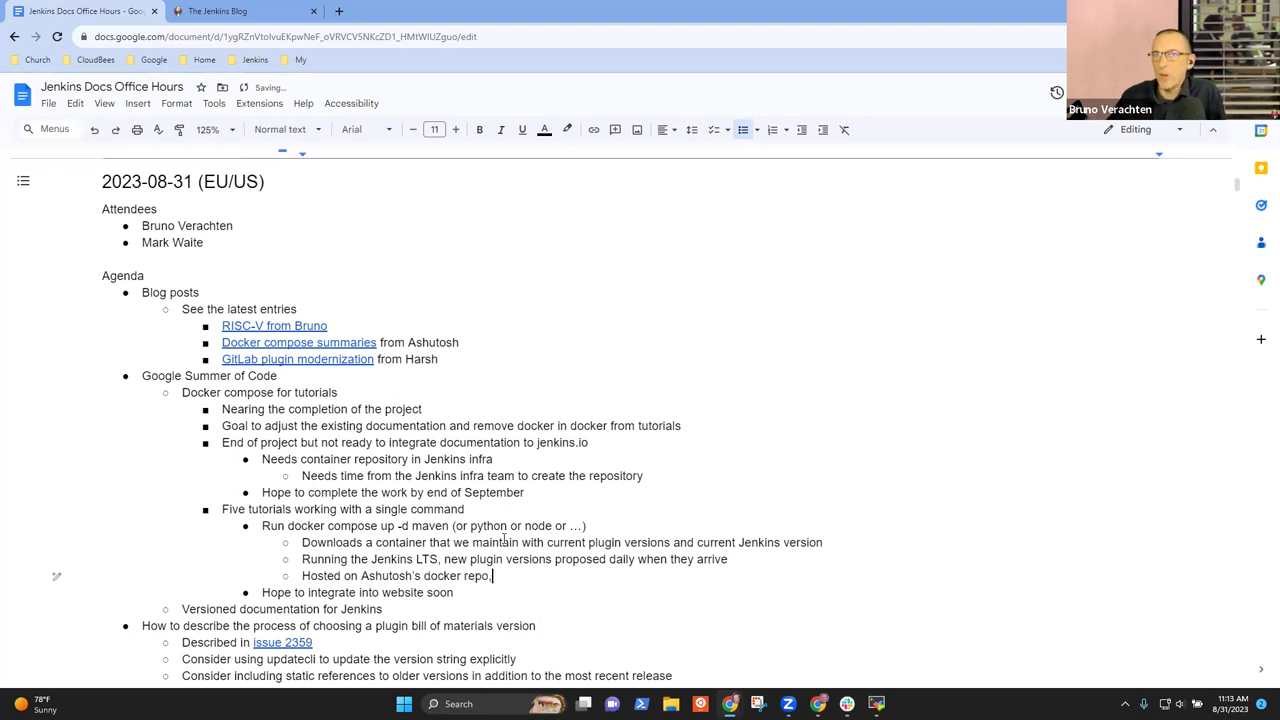
pyautogui.write('needs to move to')
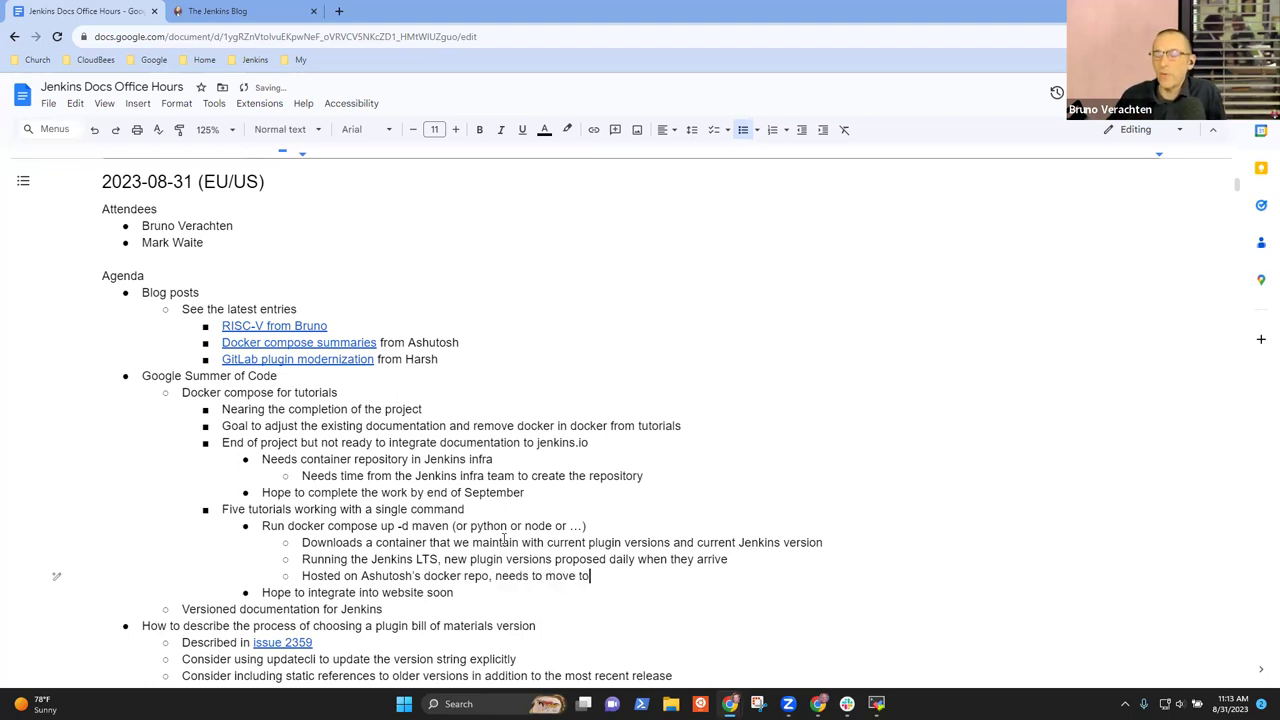
pyautogui.write(' the Jenkins ')
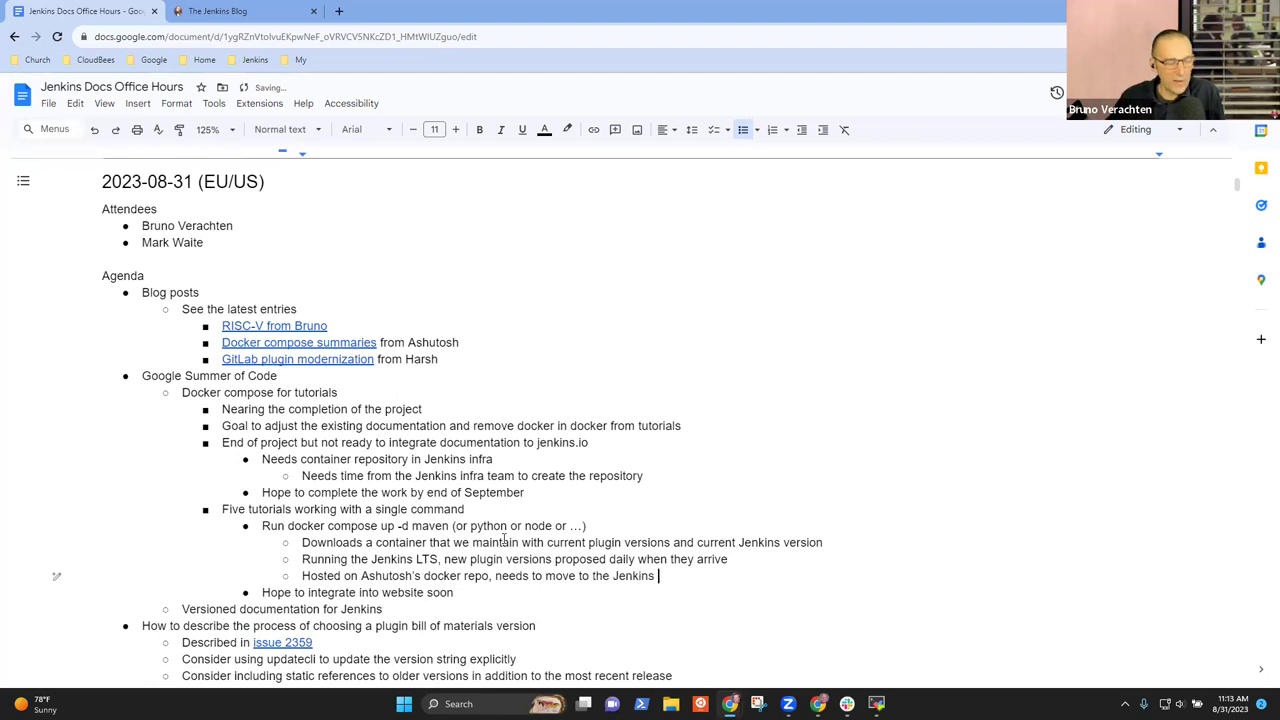
pyautogui.write('infra')
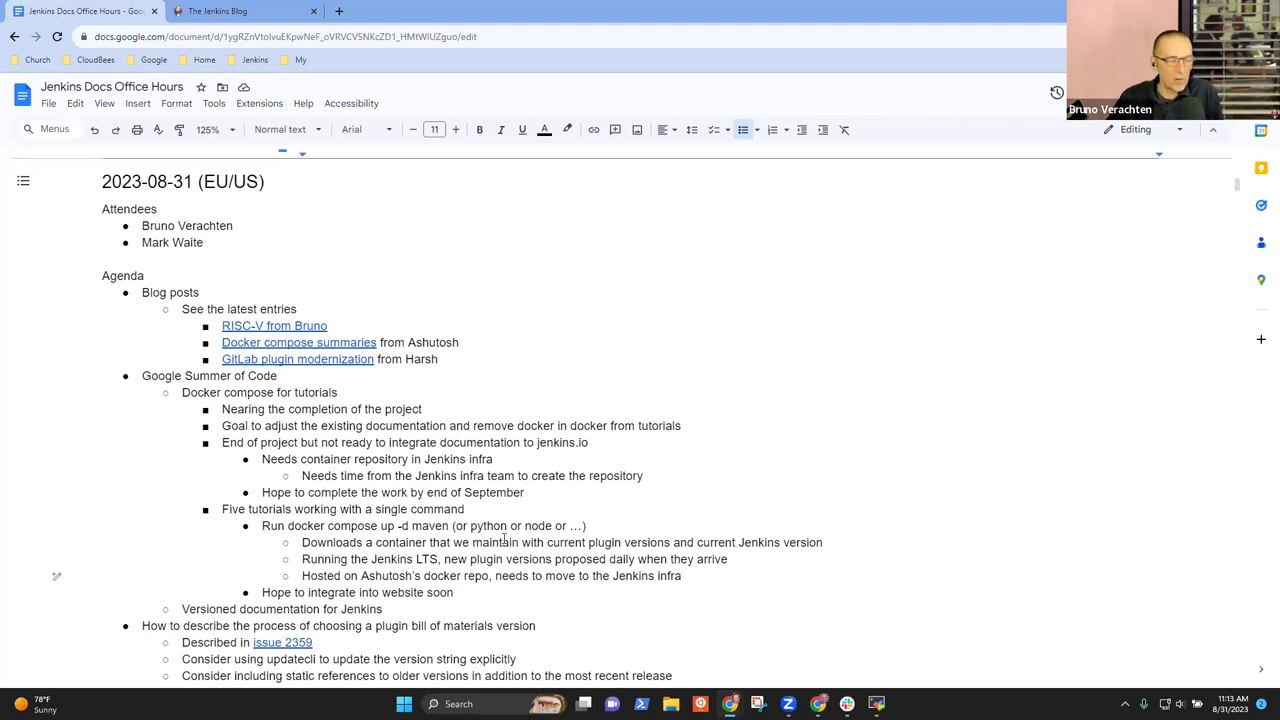
# Append "(change the argument to change the tutorial)" to the bullet about five tutorials working with a single command.
pyautogui.press('Up')
pyautogui.press('Up')
pyautogui.press('Up')
pyautogui.press('Up')
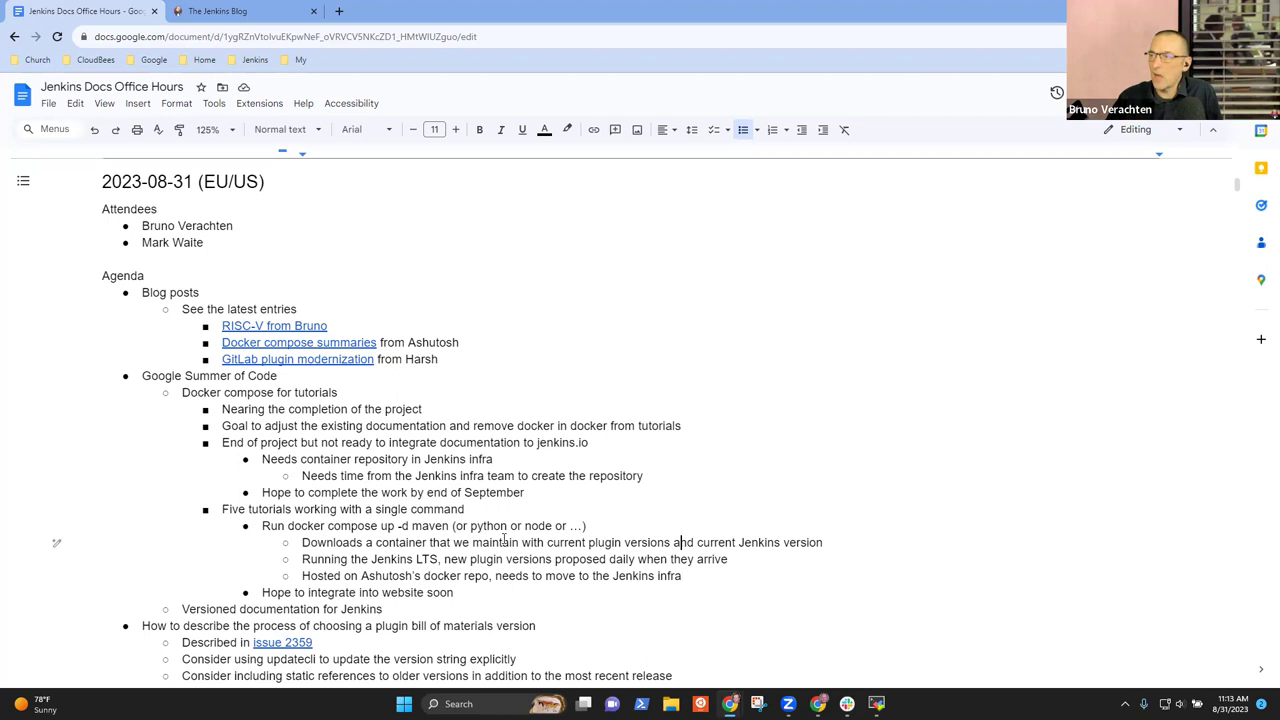
pyautogui.write('(dhange')
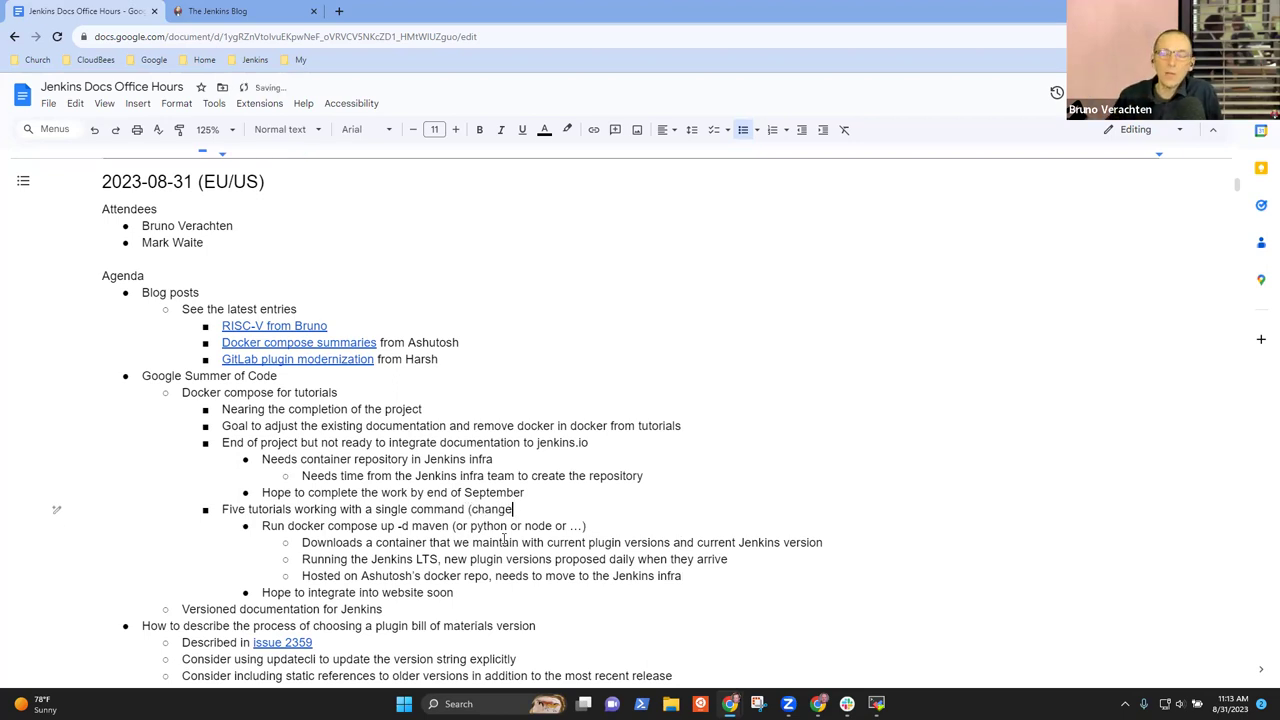
pyautogui.write(' the argument to')
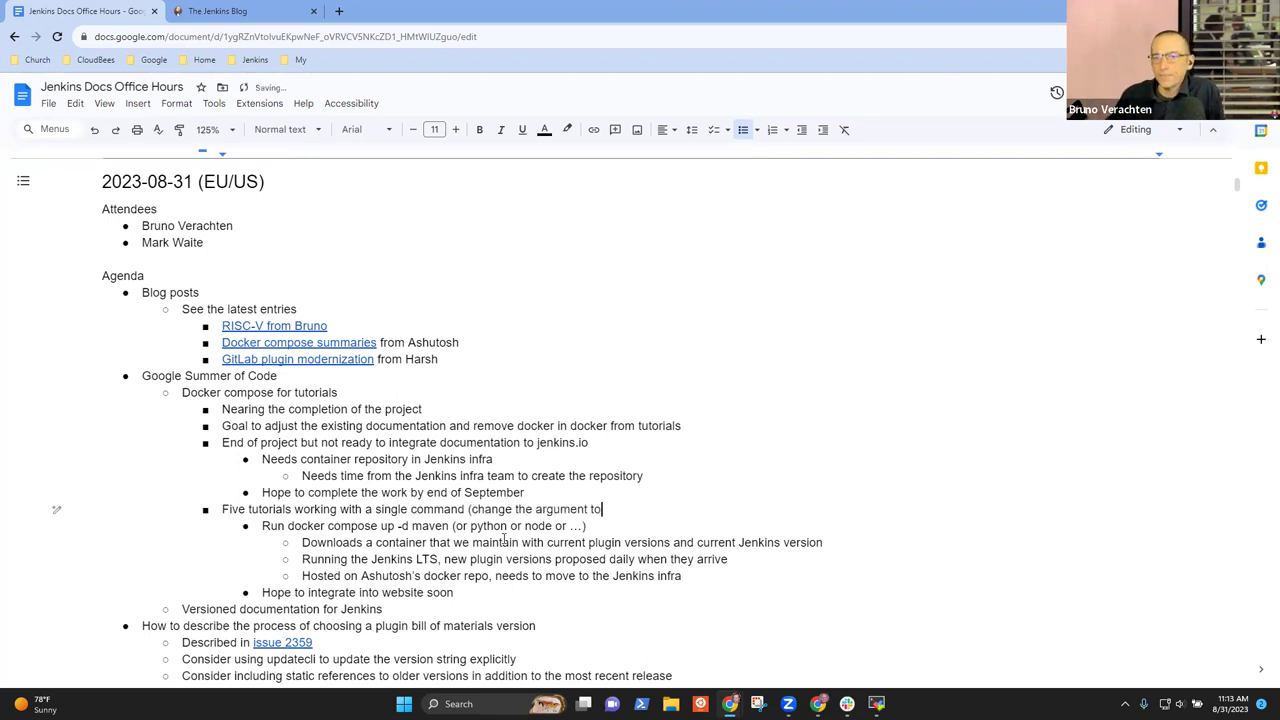
pyautogui.write(' change the tutor')
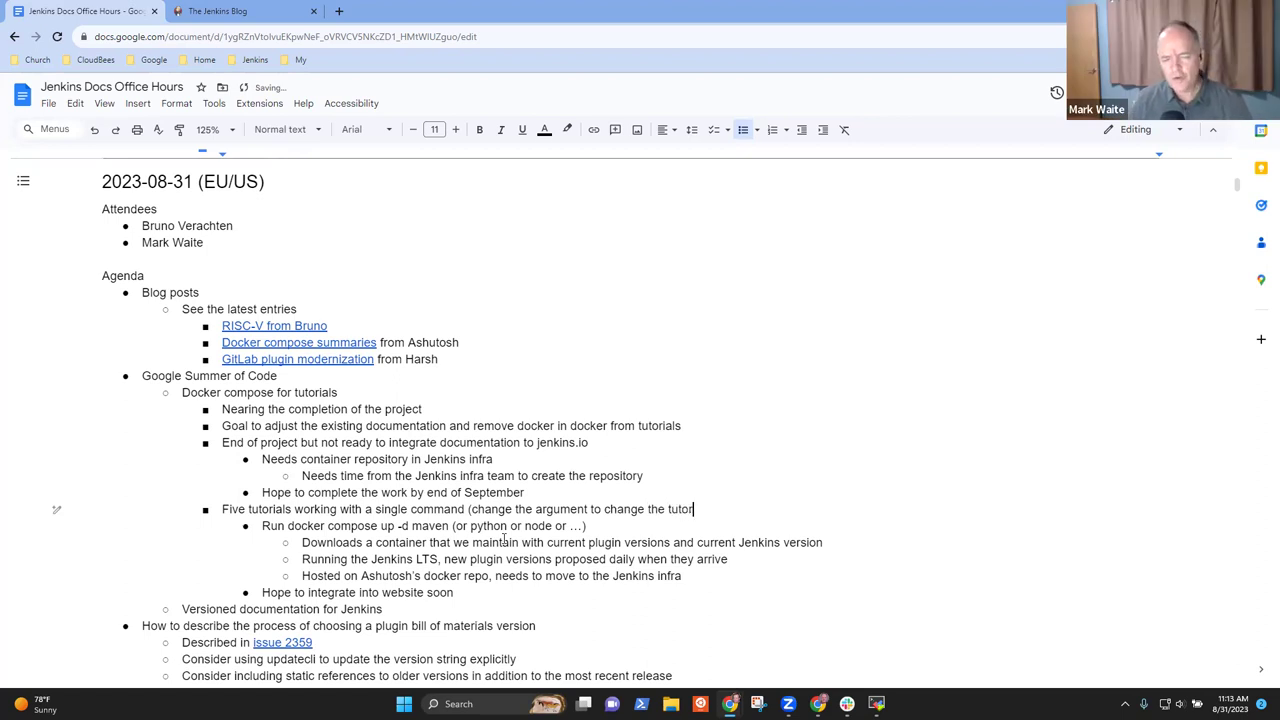
pyautogui.write('ial)')
pyautogui.press('Left')
pyautogui.hotkey('ctrl', 'shift', 'Left')
pyautogui.hotkey('ctrl', 'shift', 'Left')
pyautogui.hotkey('ctrl', 'shift', 'Left')
pyautogui.hotkey('ctrl', 'shift', 'Left')
pyautogui.hotkey('ctrl', 'shift', 'Left')
pyautogui.hotkey('ctrl', 'shift', 'Left')
pyautogui.hotkey('ctrl', 'shift', 'Left')
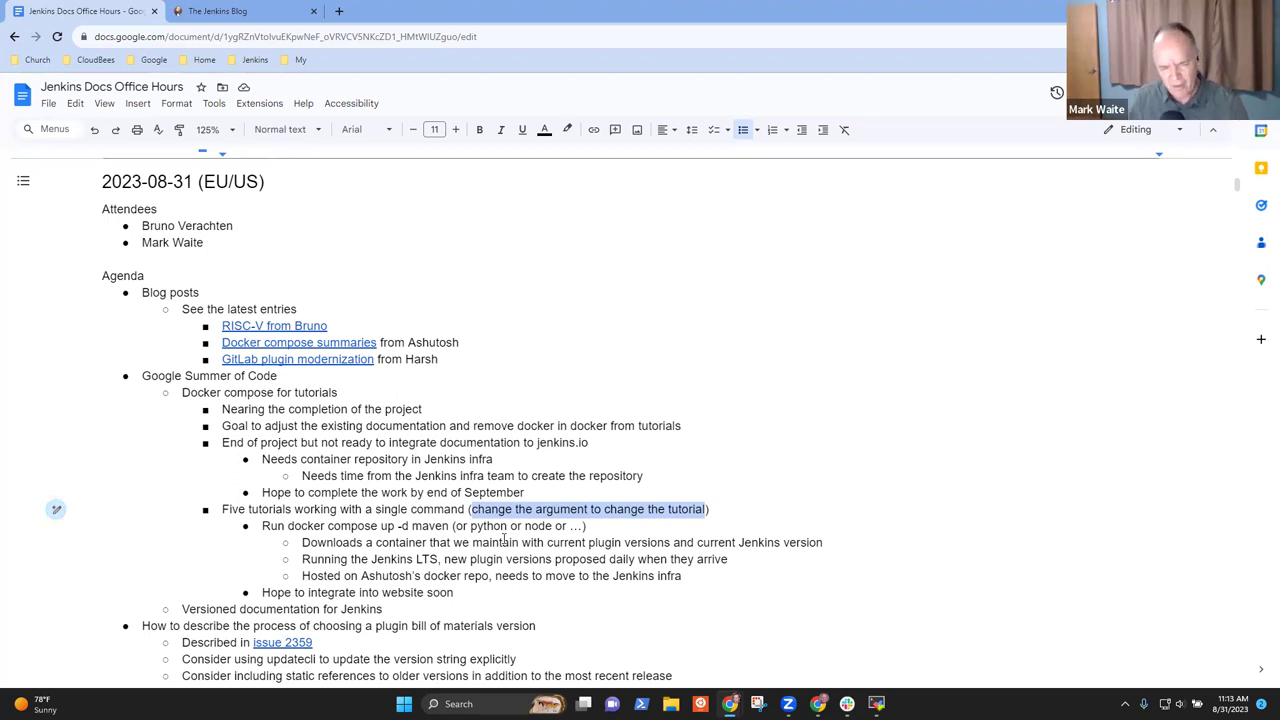
pyautogui.press('End')
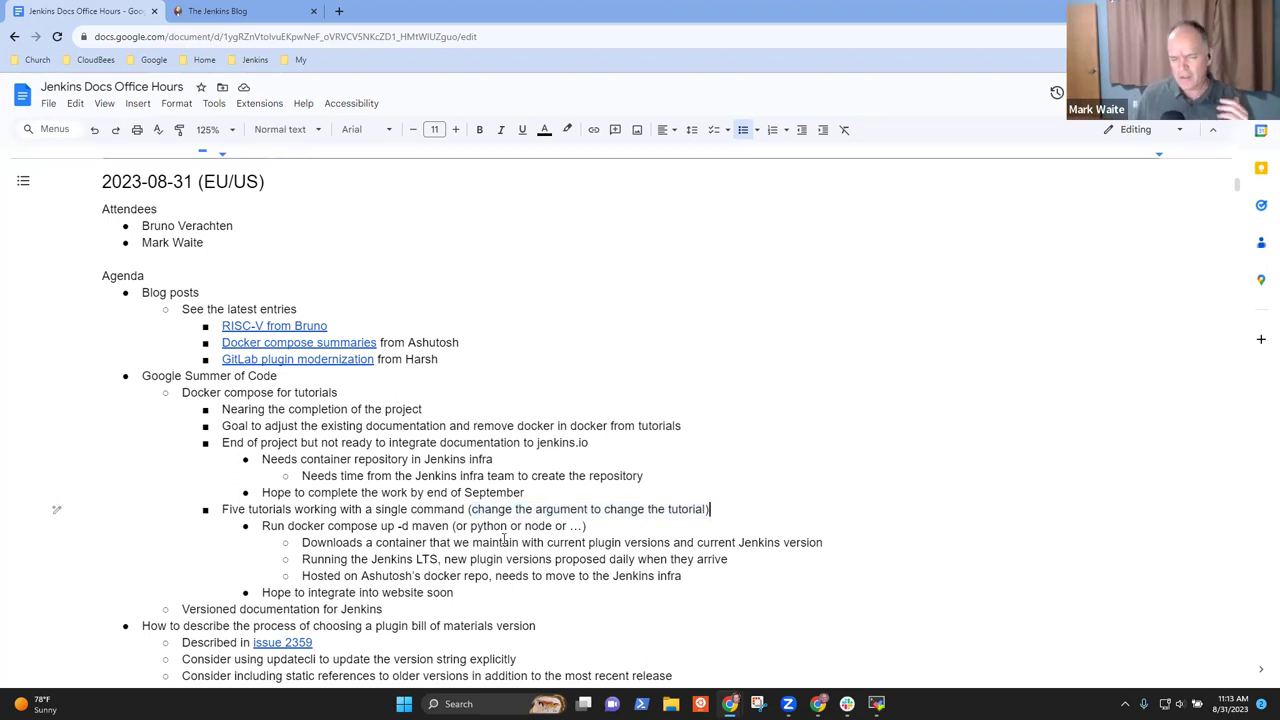
# Insert an empty bullet at the docker compose command's level, between the hosting note and the website integration bullet.
pyautogui.press('Down')
pyautogui.press('Down')
pyautogui.press('Down')
pyautogui.press('Down')
pyautogui.press('Down')
pyautogui.press('Down')
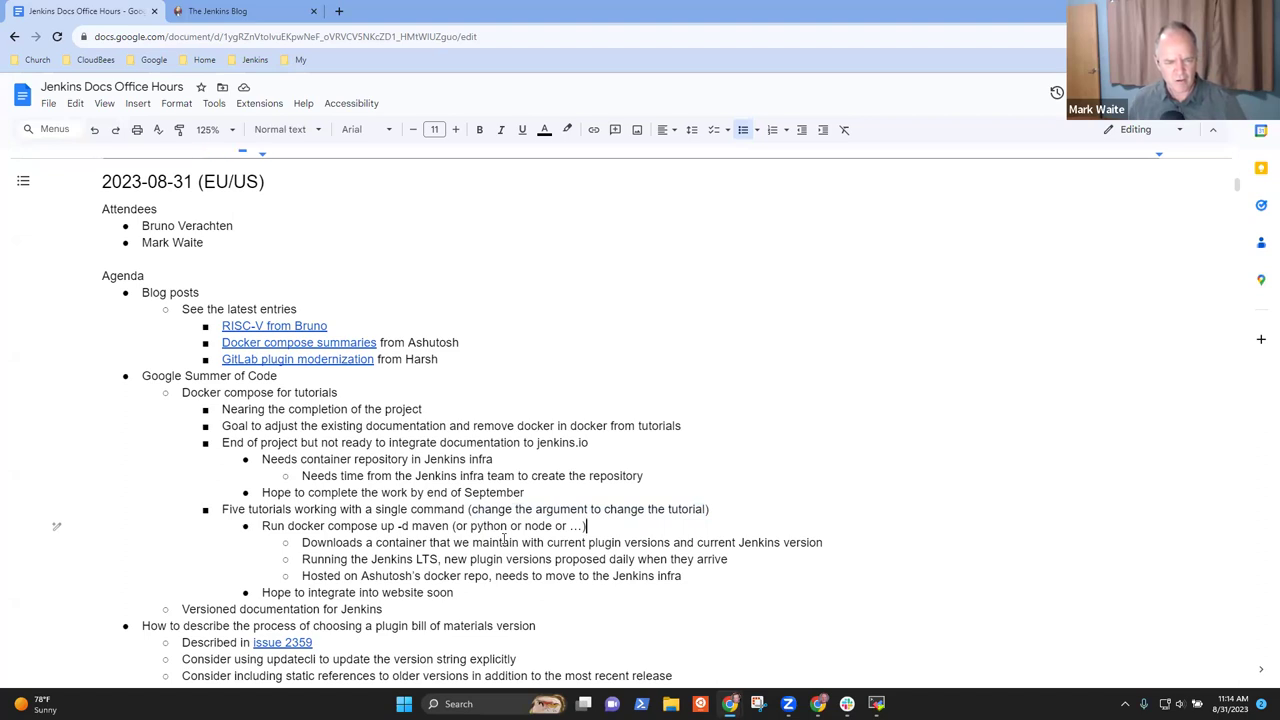
pyautogui.press('Up')
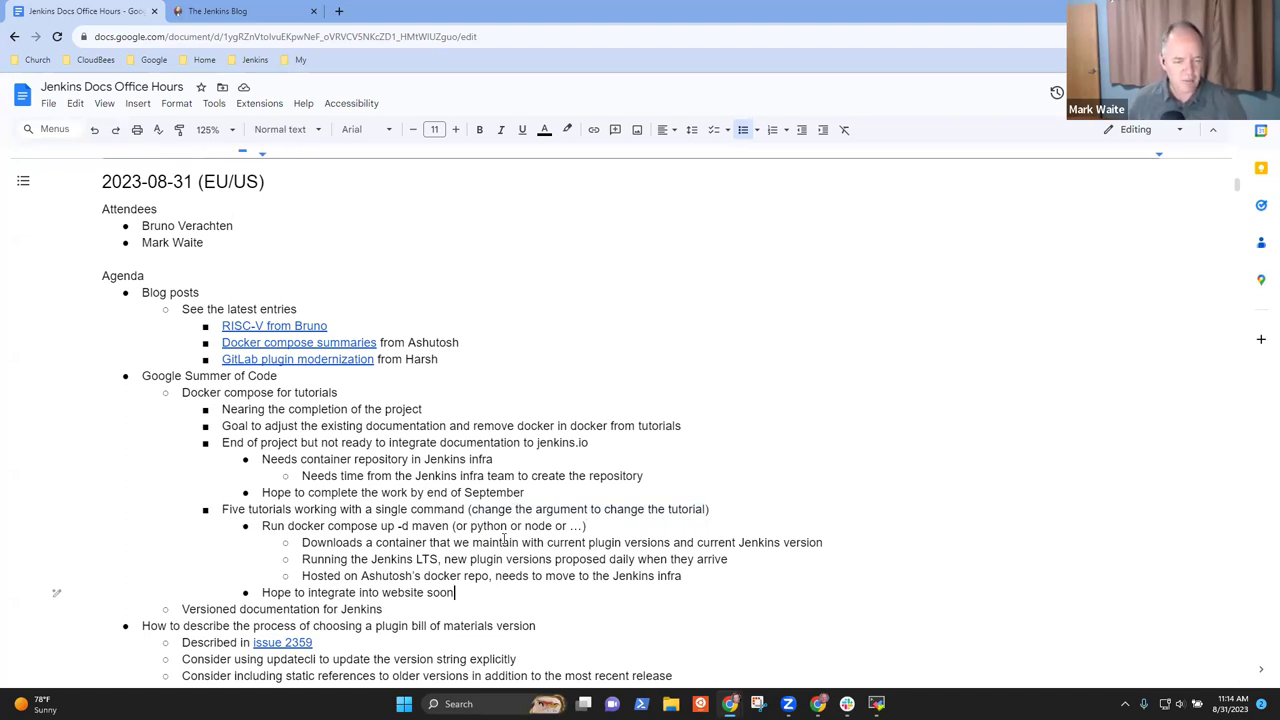
pyautogui.press('Up')
pyautogui.press('Return')
pyautogui.hotkey('shift', 'Tab')
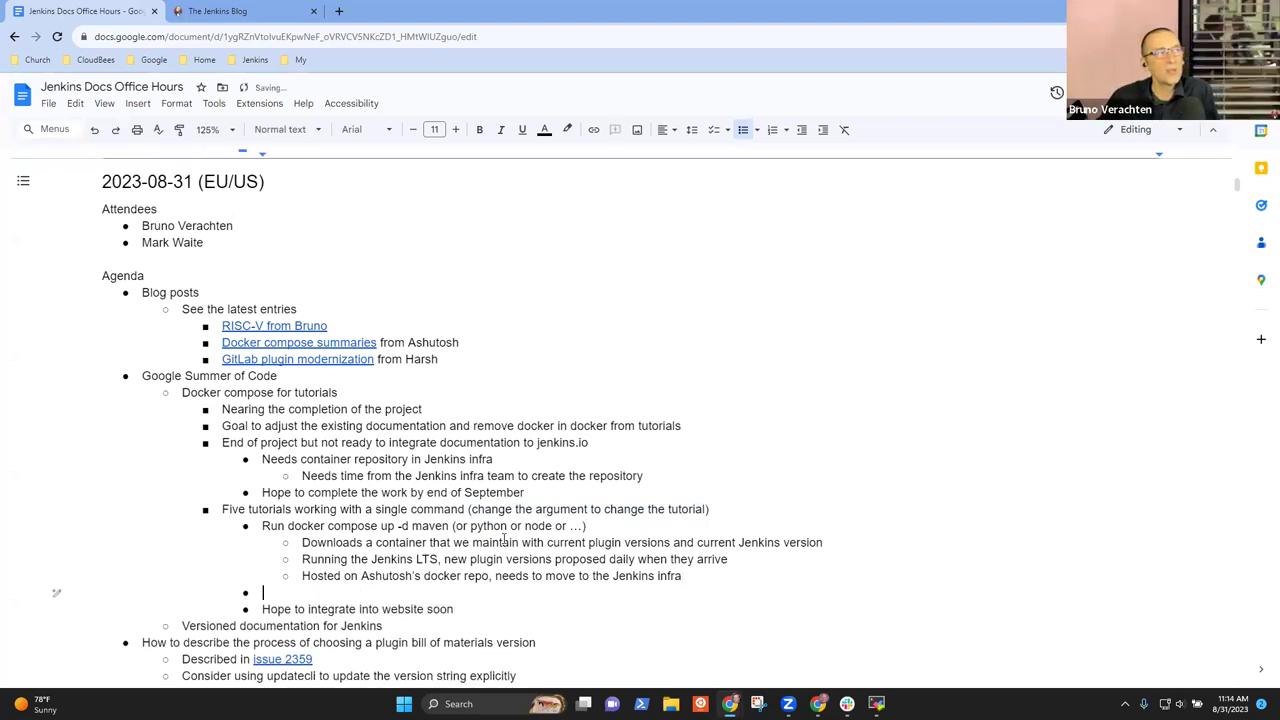
pyautogui.write('Can run the ')
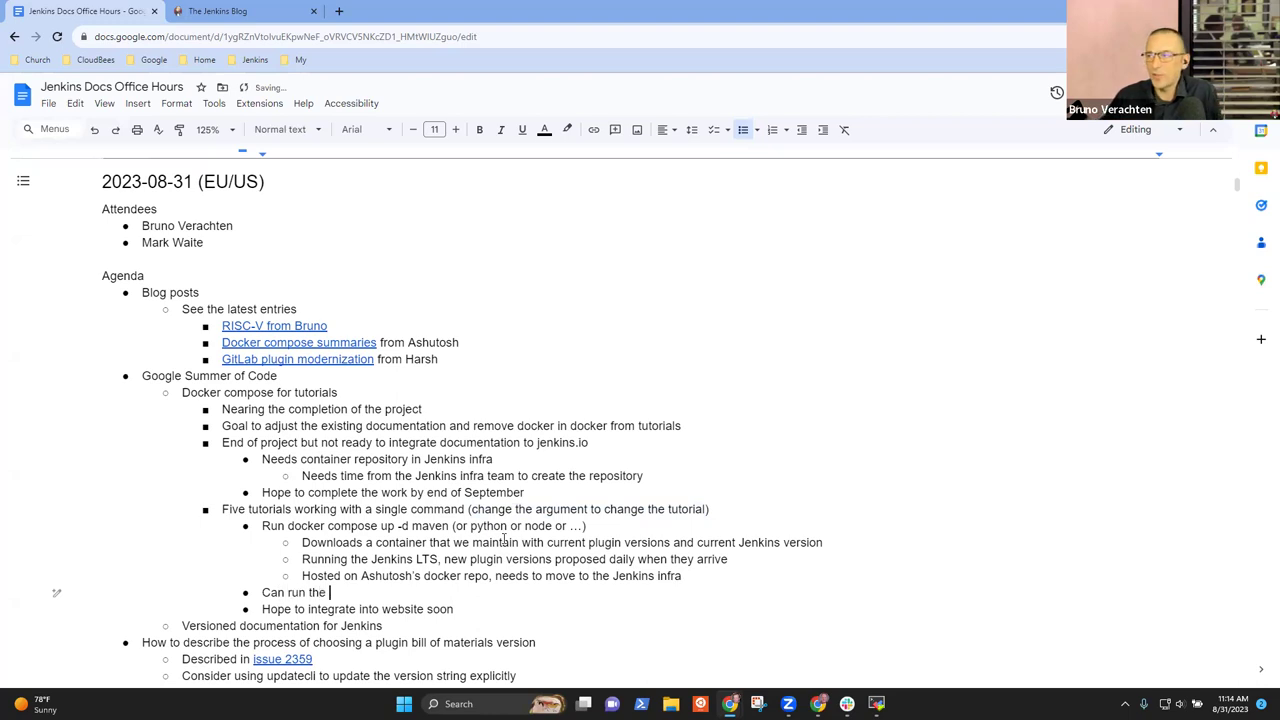
pyautogui.write('tutorial')
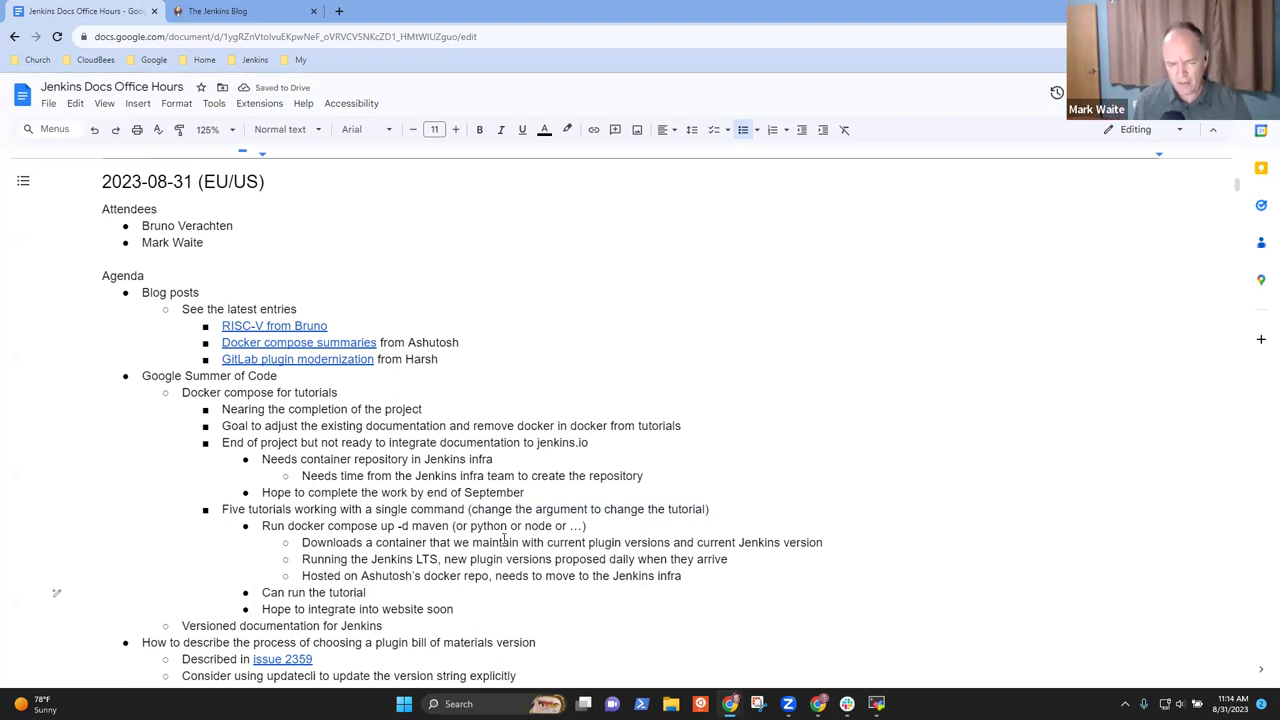
pyautogui.press('BackSpace')
pyautogui.press('BackSpace')
pyautogui.press('BackSpace')
pyautogui.press('BackSpace')
pyautogui.press('BackSpace')
pyautogui.press('BackSpace')
pyautogui.press('BackSpace')
pyautogui.press('BackSpace')
pyautogui.press('BackSpace')
pyautogui.press('BackSpace')
pyautogui.press('BackSpace')
pyautogui.press('BackSpace')
pyautogui.press('BackSpace')
pyautogui.press('BackSpace')
pyautogui.press('BackSpace')
pyautogui.press('BackSpace')
pyautogui.press('BackSpace')
pyautogui.press('BackSpace')
pyautogui.press('BackSpace')
pyautogui.press('BackSpace')
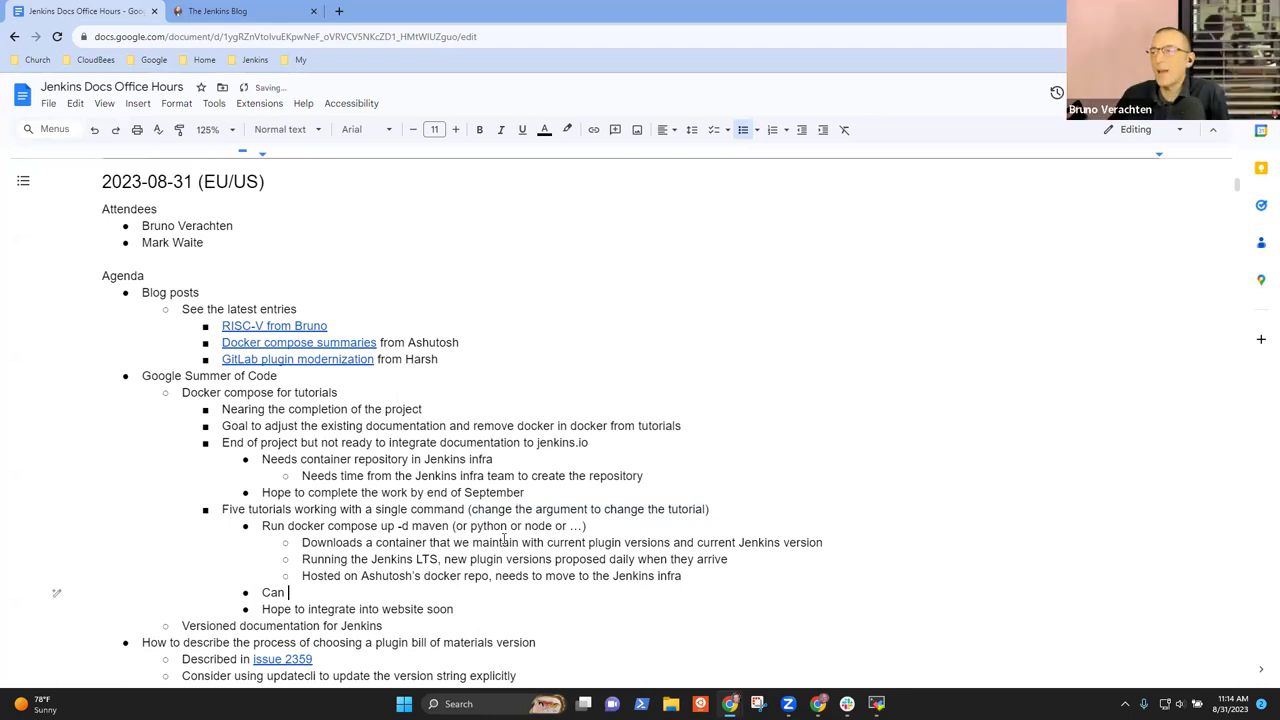
# Write "Can't run multiple tutorials at the same time" in the new bullet above the website integration note.
pyautogui.write("Can't run the t")
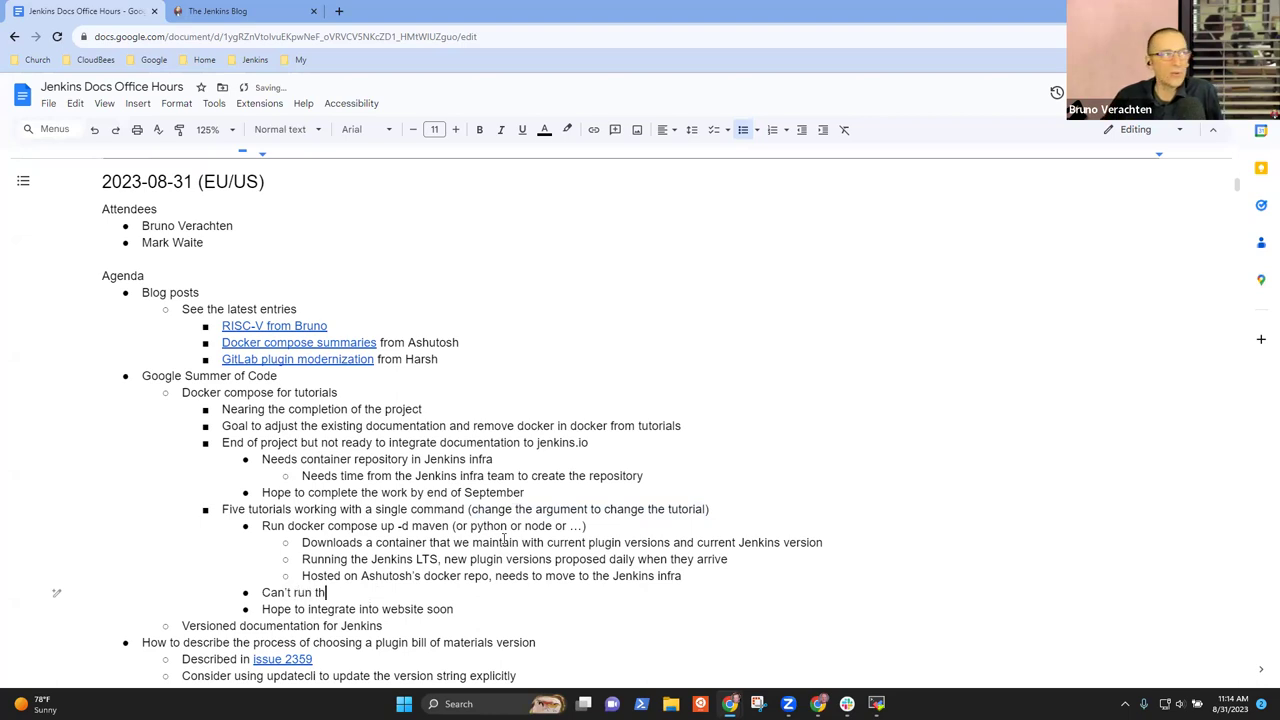
pyautogui.write('utorial m')
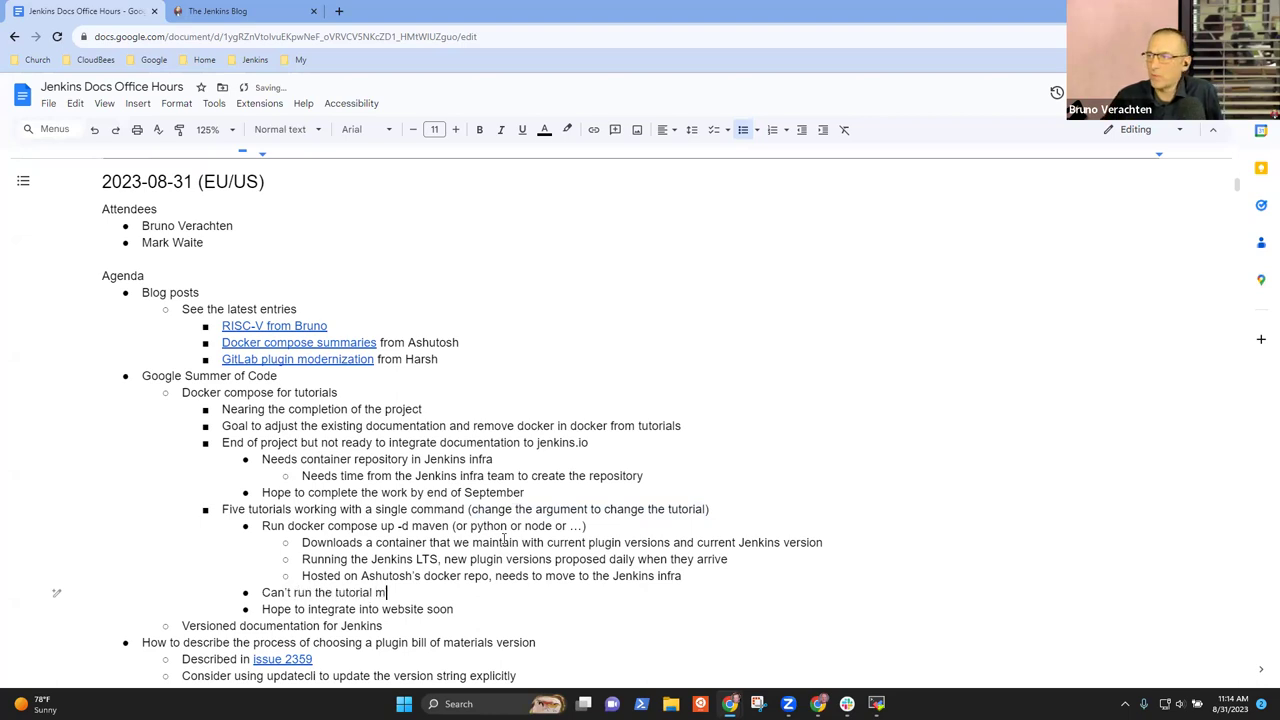
pyautogui.write('ultiple')
pyautogui.hotkey('ctrl', 'BackSpace')
pyautogui.hotkey('ctrl', 'BackSpace')
pyautogui.hotkey('ctrl', 'BackSpace')
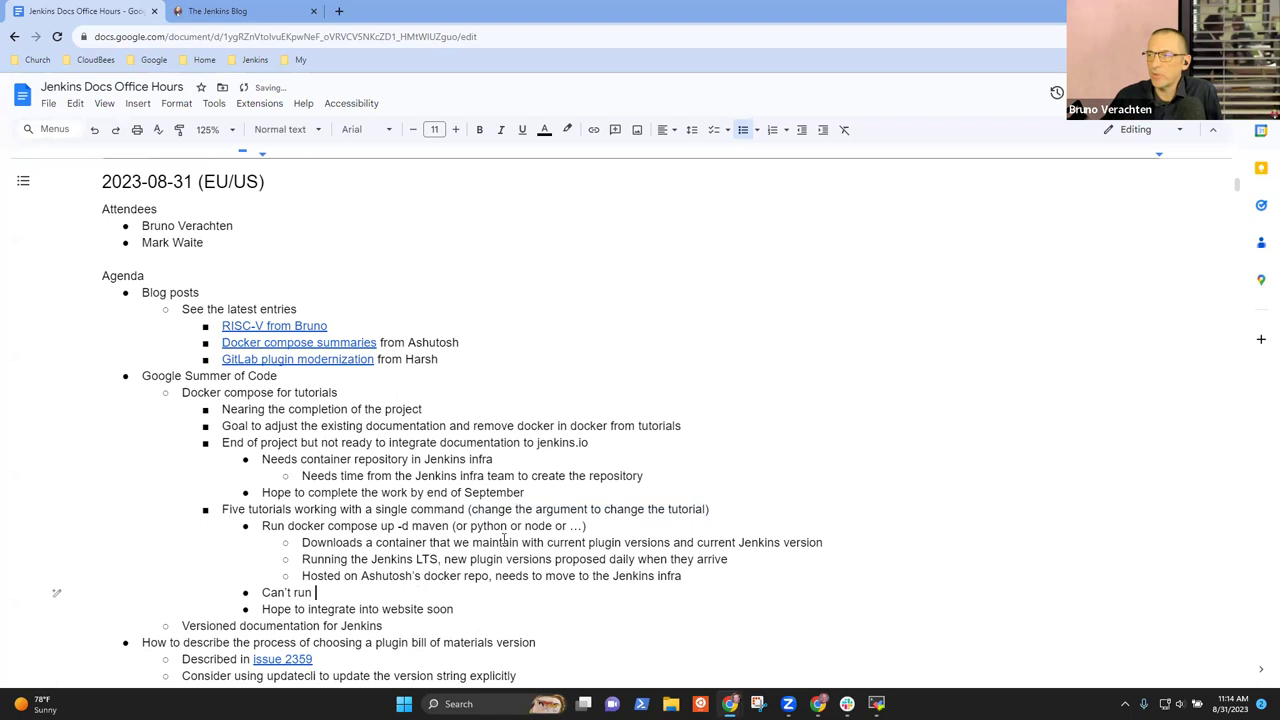
pyautogui.write('multiple ')
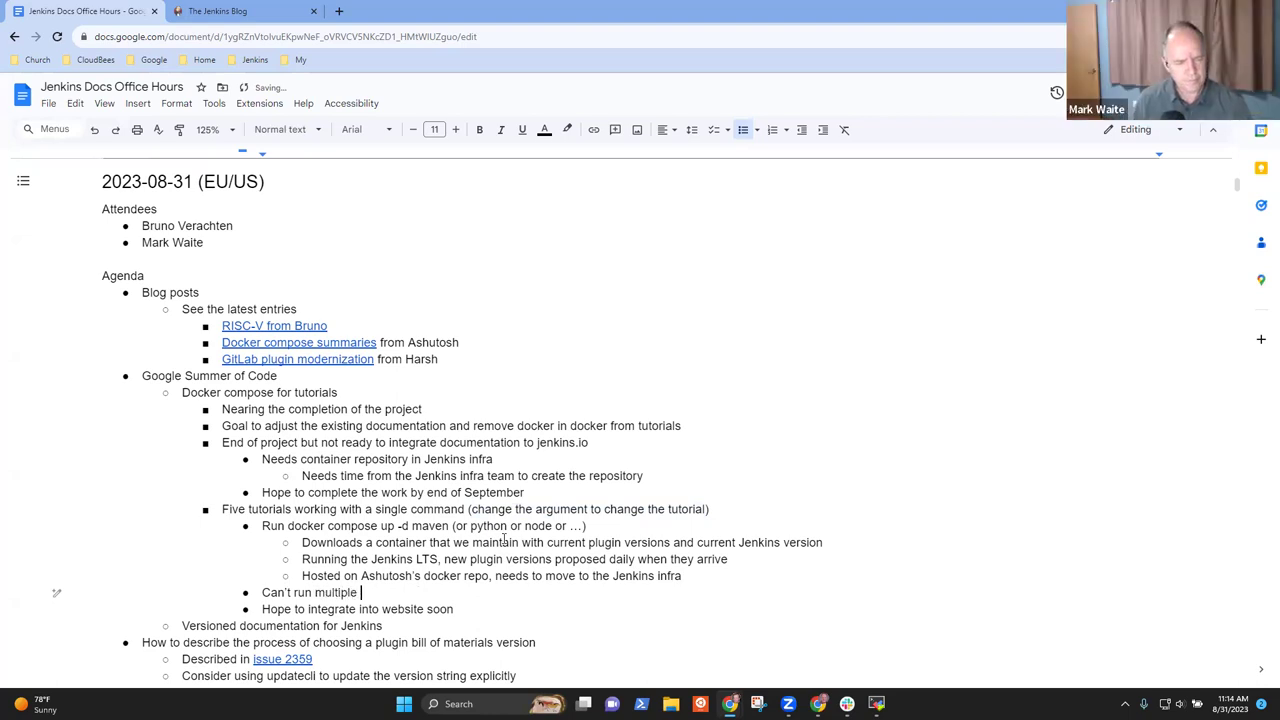
pyautogui.write('tuto')
pyautogui.press('BackSpace')
pyautogui.press('BackSpace')
pyautogui.press('BackSpace')
pyautogui.write('uto')
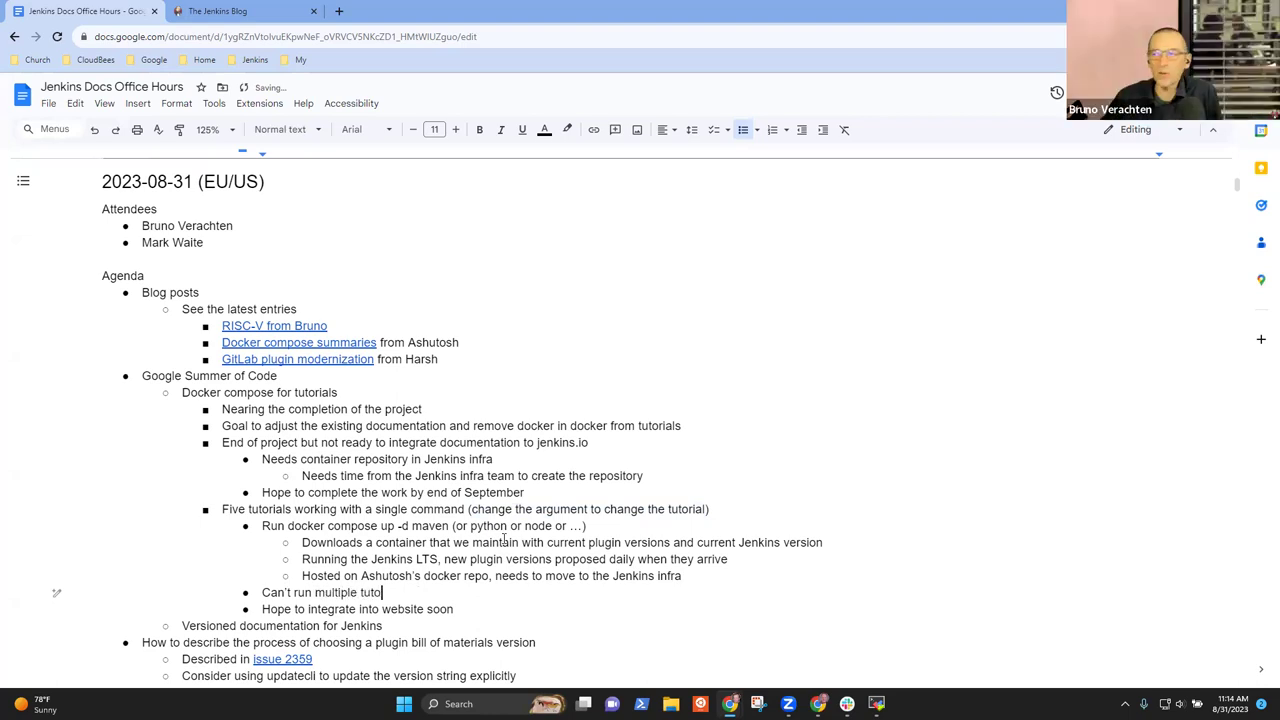
pyautogui.write('rials at the same time')
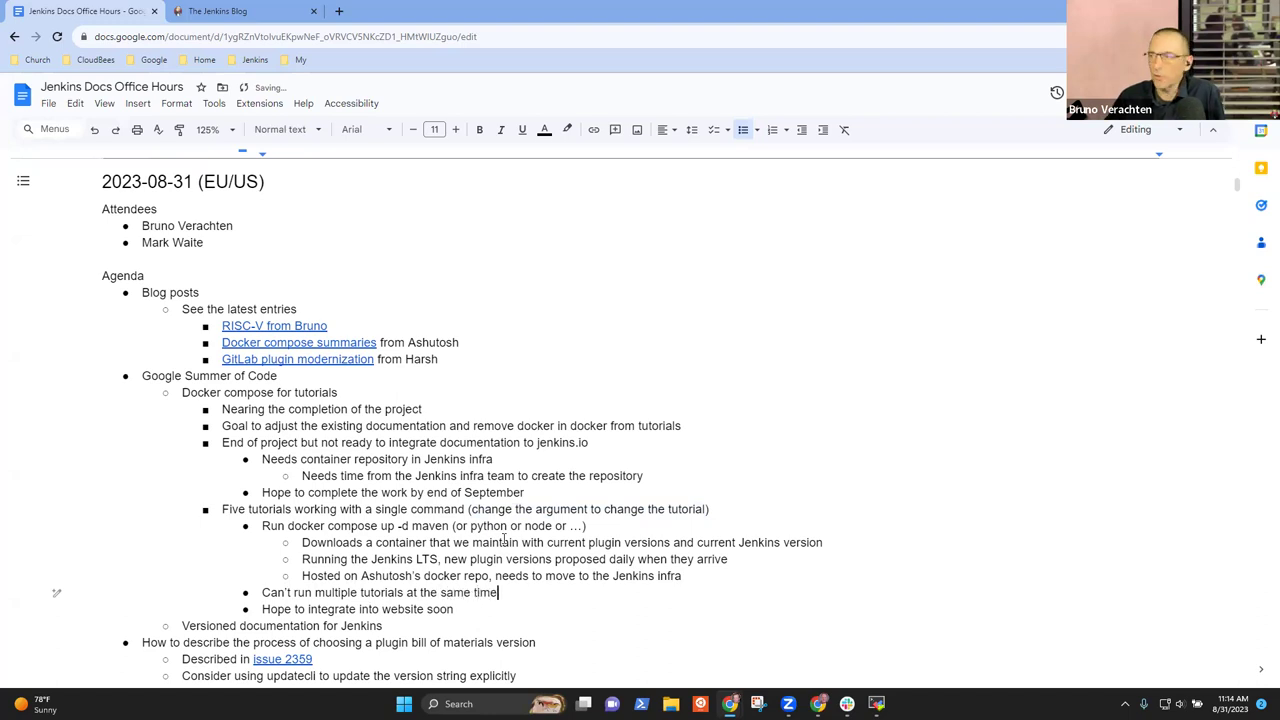
# Nest a bullet under the multiple tutorials note reading "Must stop the previous tutorial before starting the new tutorial".
pyautogui.press('Return')
pyautogui.press('Tab')
pyautogui.write('Must st')
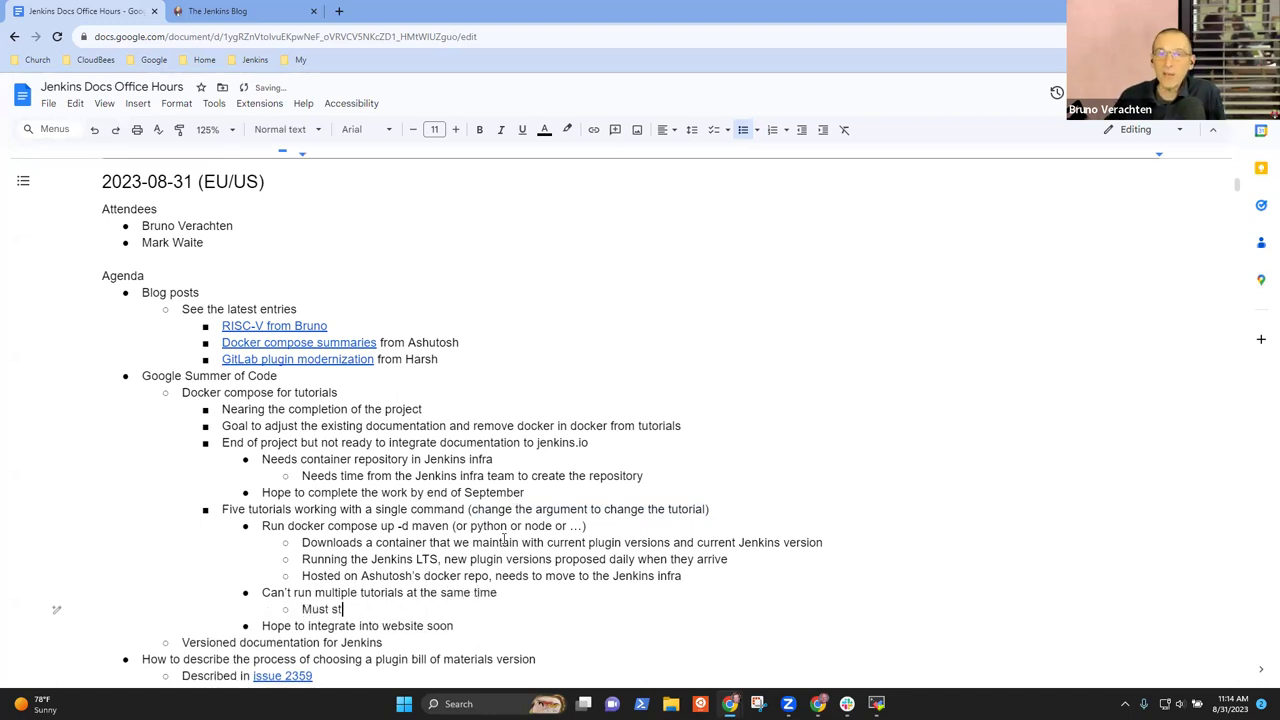
pyautogui.write('i')
pyautogui.press('BackSpace')
pyautogui.write('op one of hte to')
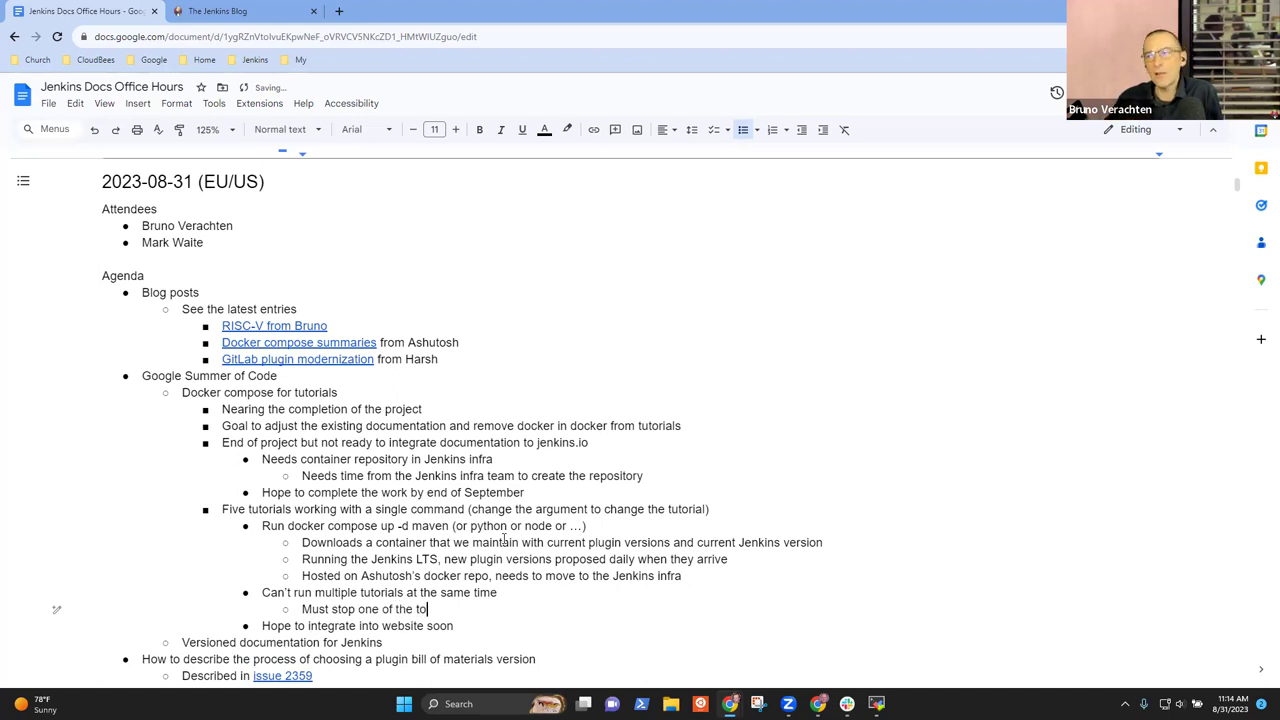
pyautogui.write('utorial')
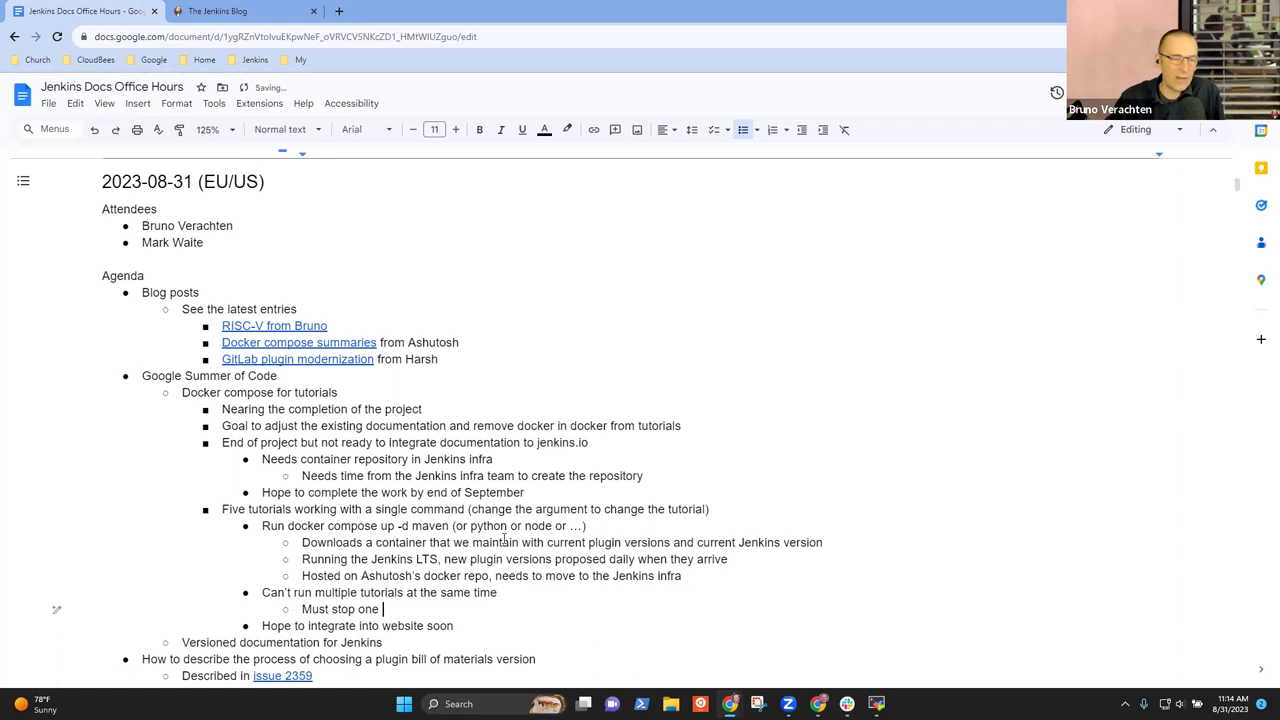
pyautogui.press('BackSpace')
pyautogui.press('BackSpace')
pyautogui.press('BackSpace')
pyautogui.press('BackSpace')
pyautogui.write('the ')
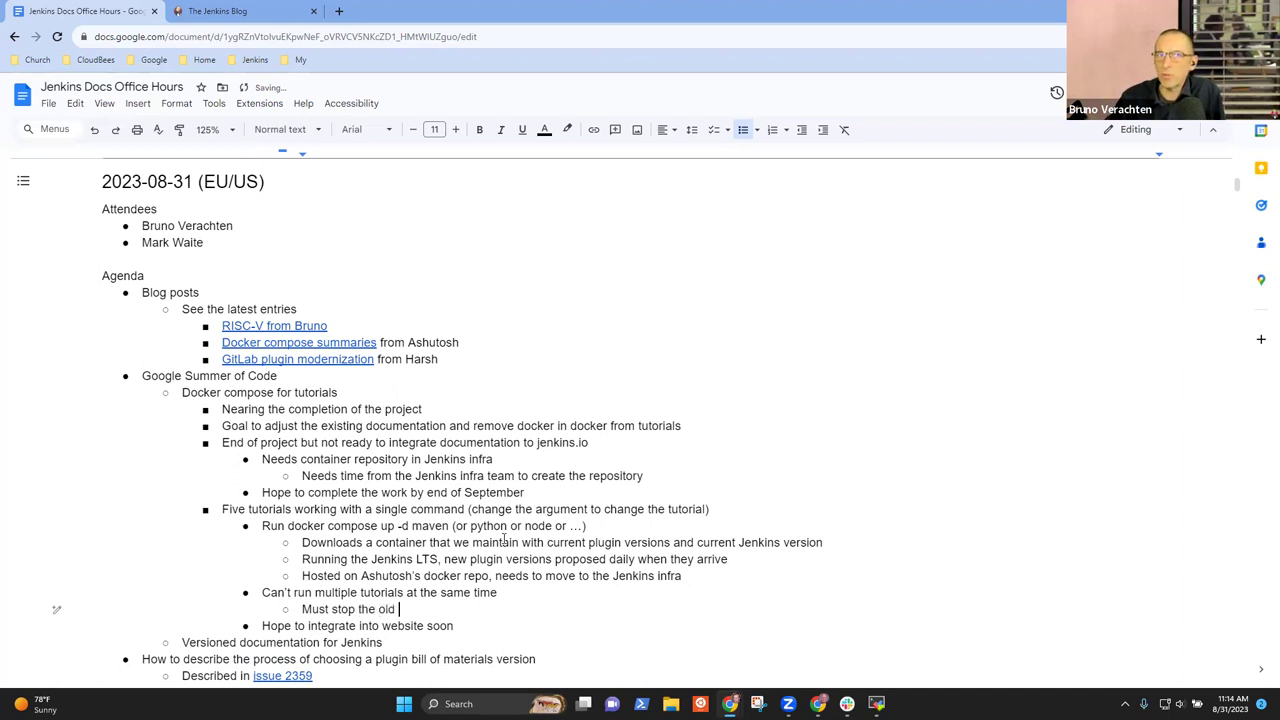
pyautogui.write('prelouv')
pyautogui.press('BackSpace')
pyautogui.press('BackSpace')
pyautogui.press('BackSpace')
pyautogui.press('BackSpace')
pyautogui.write('vious tutor')
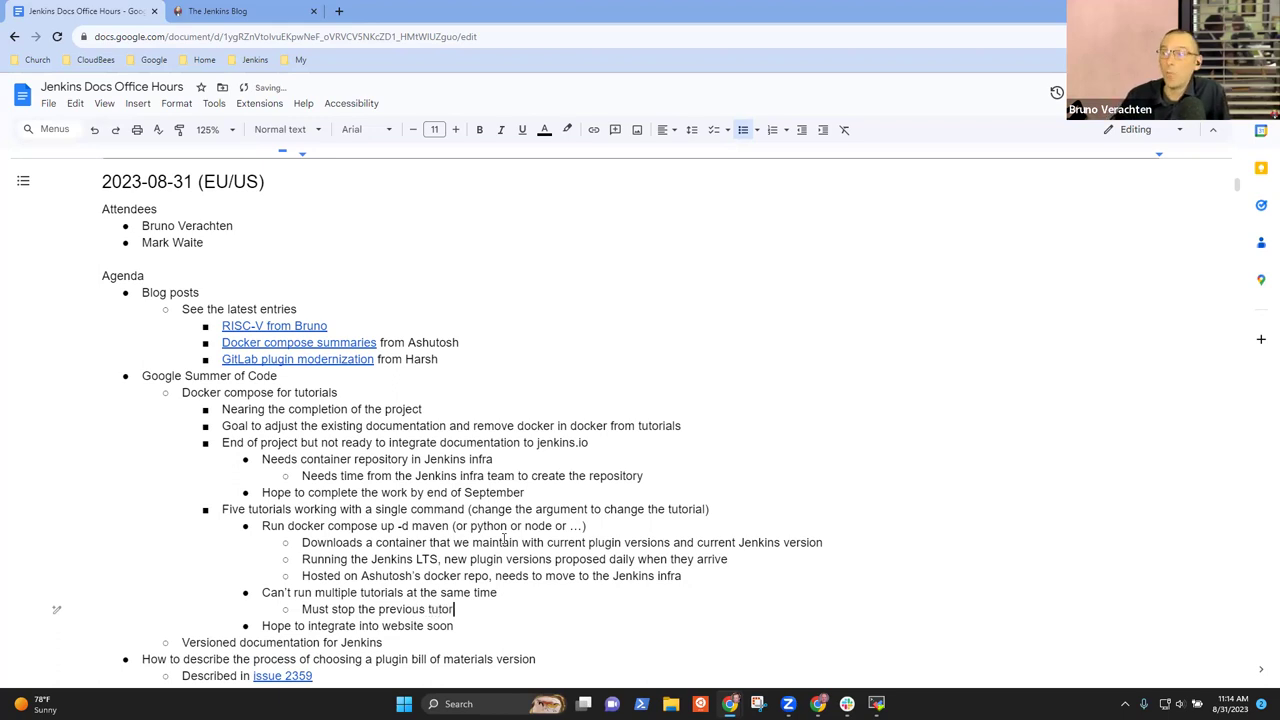
pyautogui.write('ial before starting hte')
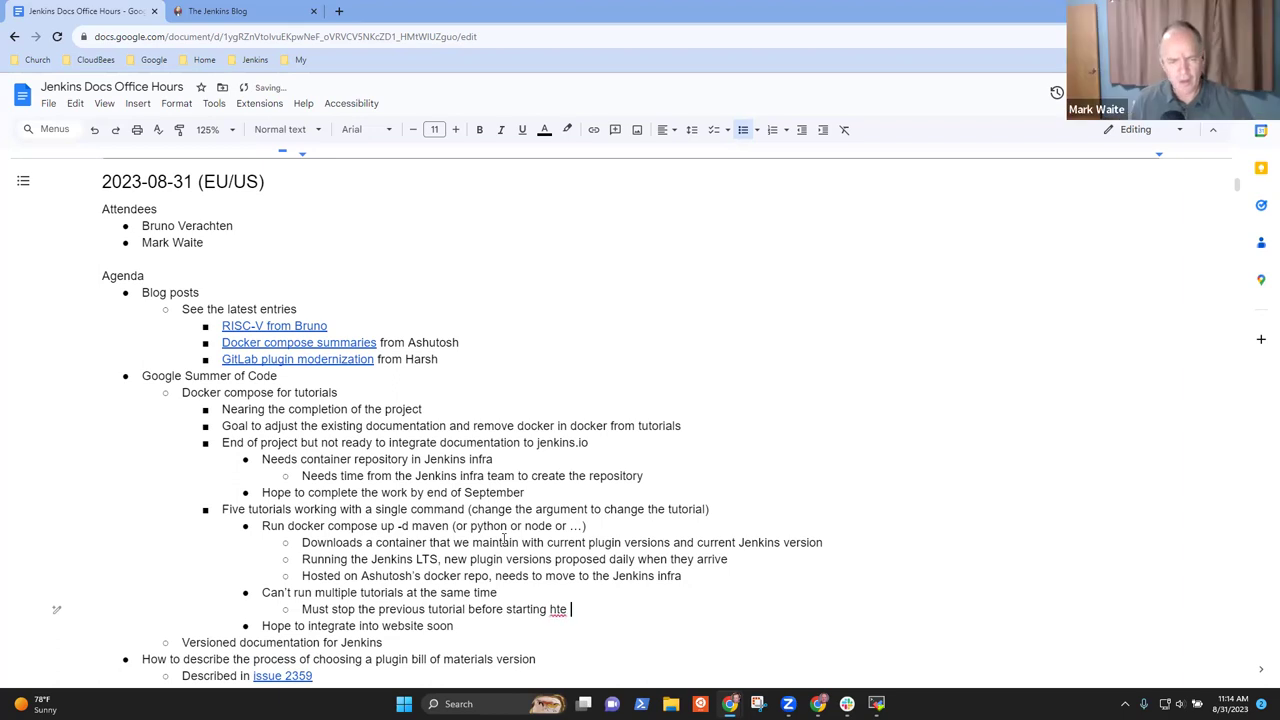
pyautogui.press('BackSpace')
pyautogui.press('BackSpace')
pyautogui.press('BackSpace')
pyautogui.press('BackSpace')
pyautogui.write('the new tutorial')
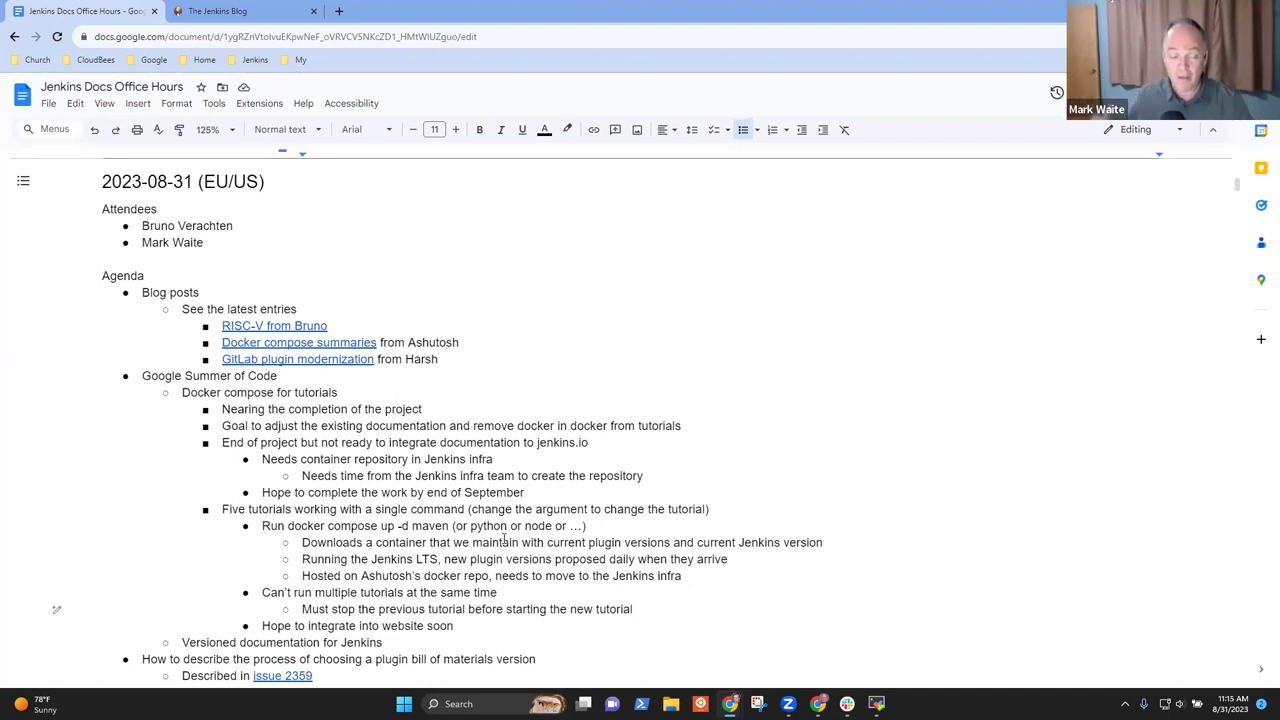
# Insert an empty bullet below the website integration note, at the same level as the five tutorials bullet.
pyautogui.press('Down')
pyautogui.press('Down')
pyautogui.press('Down')
pyautogui.press('End')
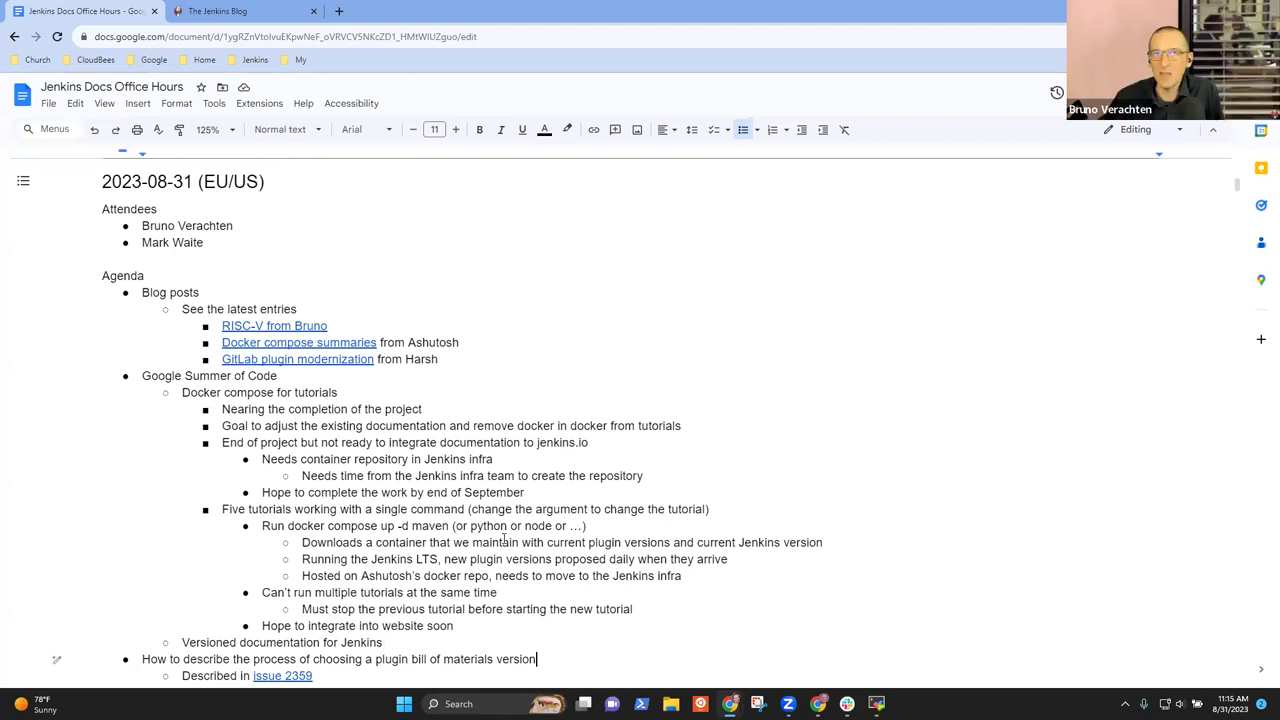
pyautogui.press('Up')
pyautogui.press('Up')
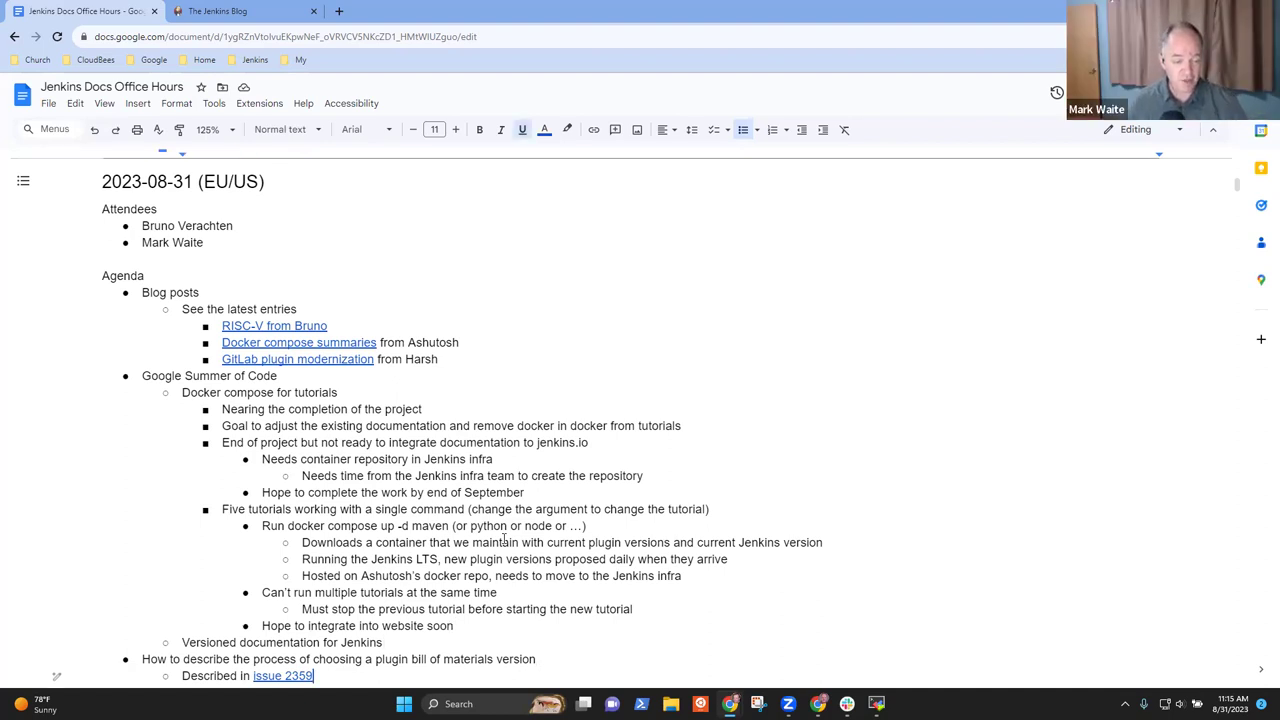
pyautogui.scroll(-1, 505, 540)
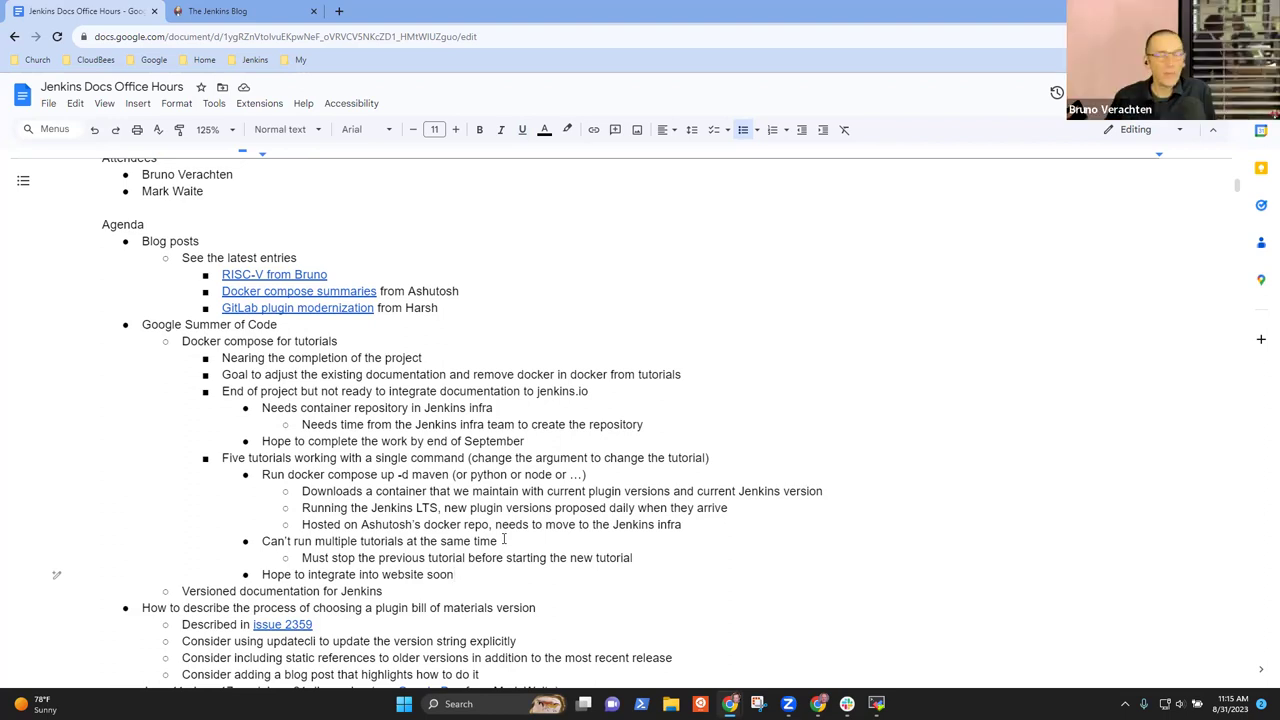
pyautogui.press('Return')
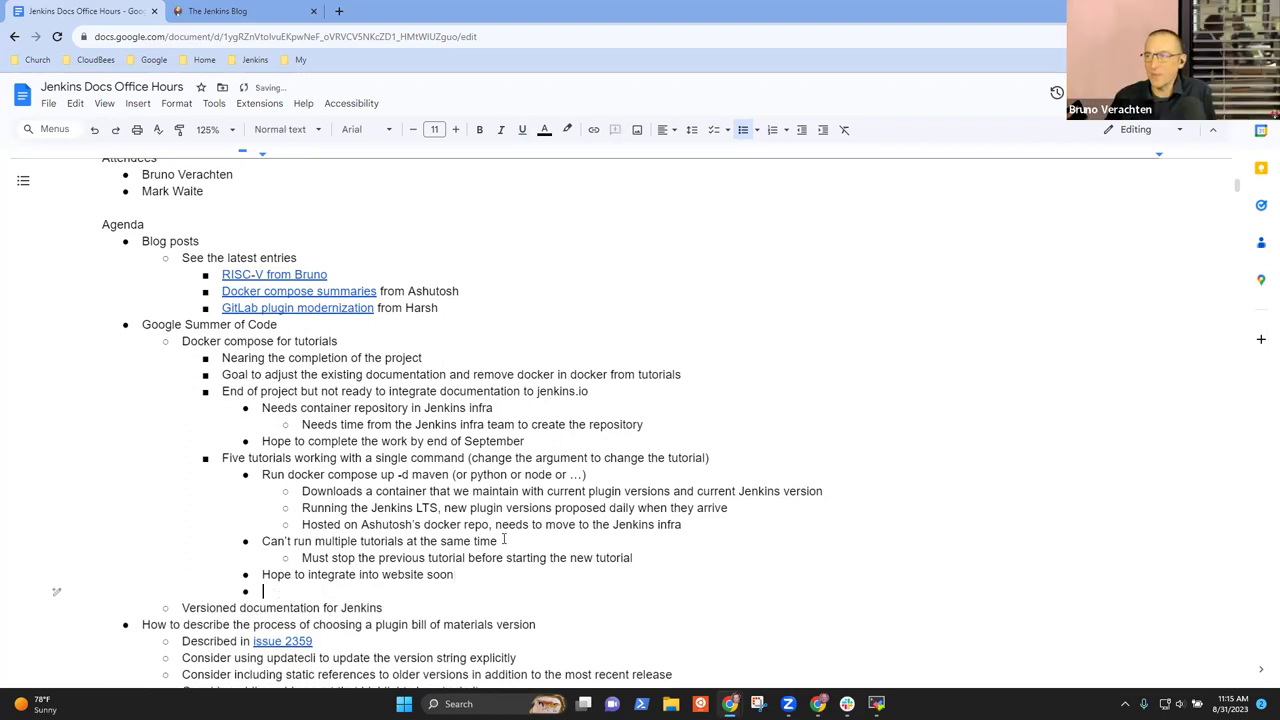
pyautogui.hotkey('shift', 'Tab')
pyautogui.write('{P')
pyautogui.press('BackSpace')
pyautogui.press('BackSpace')
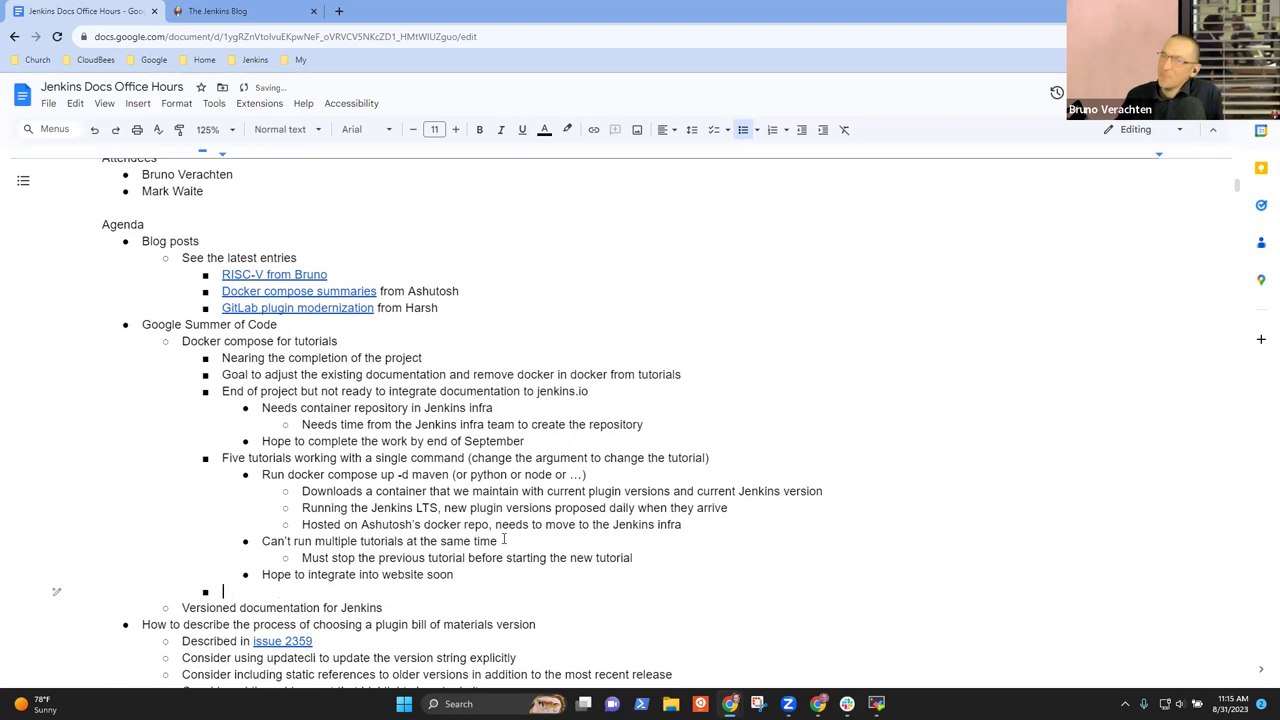
# Write "Proud of" followed by the Docker compose contributor's first name in the new bullet.
pyautogui.write('Pro')
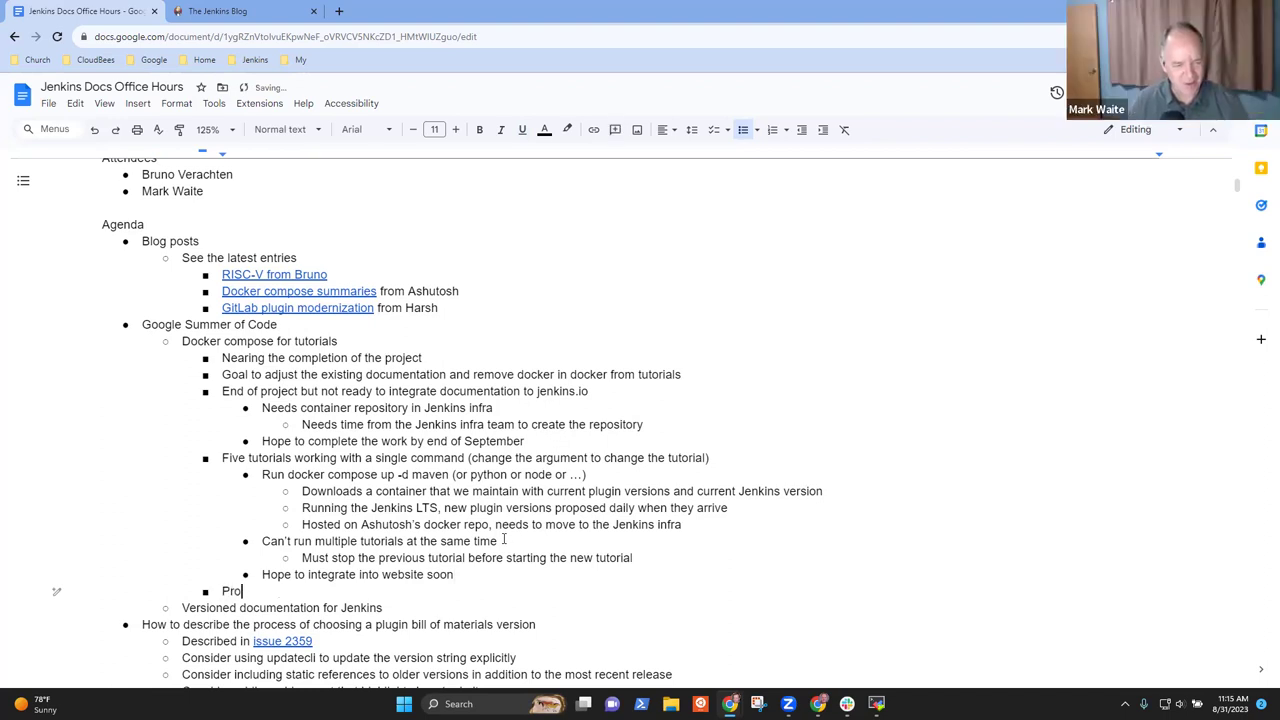
pyautogui.write('ud of Ashtu')
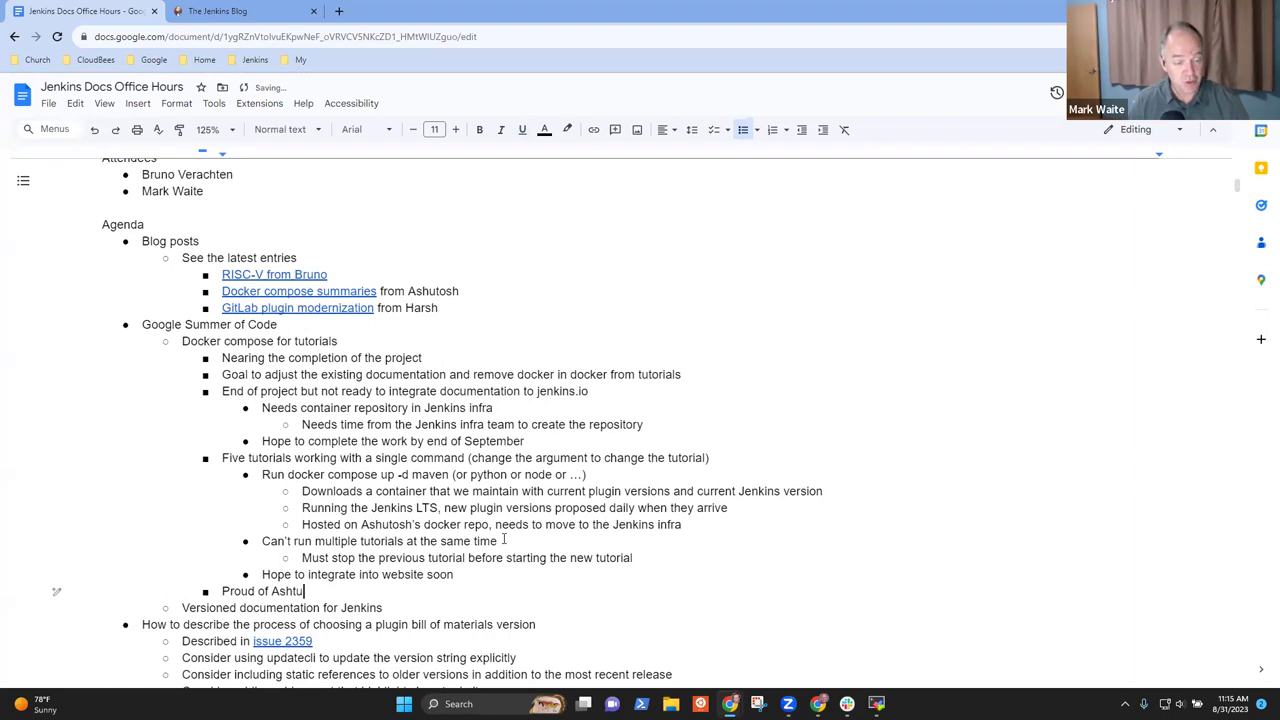
pyautogui.press('BackSpace')
pyautogui.write('uto')
pyautogui.press('BackSpace')
pyautogui.press('BackSpace')
pyautogui.press('BackSpace')
pyautogui.press('BackSpace')
pyautogui.write('uth')
pyautogui.write('sh')
# Add a bullet at the same level below the "Proud of" note reading "Final presentation will be Sep 14".
pyautogui.press('Return')
pyautogui.write('Fai')
pyautogui.press('BackSpace')
pyautogui.press('BackSpace')
pyautogui.press('BackSpace')
pyautogui.write('Fl')
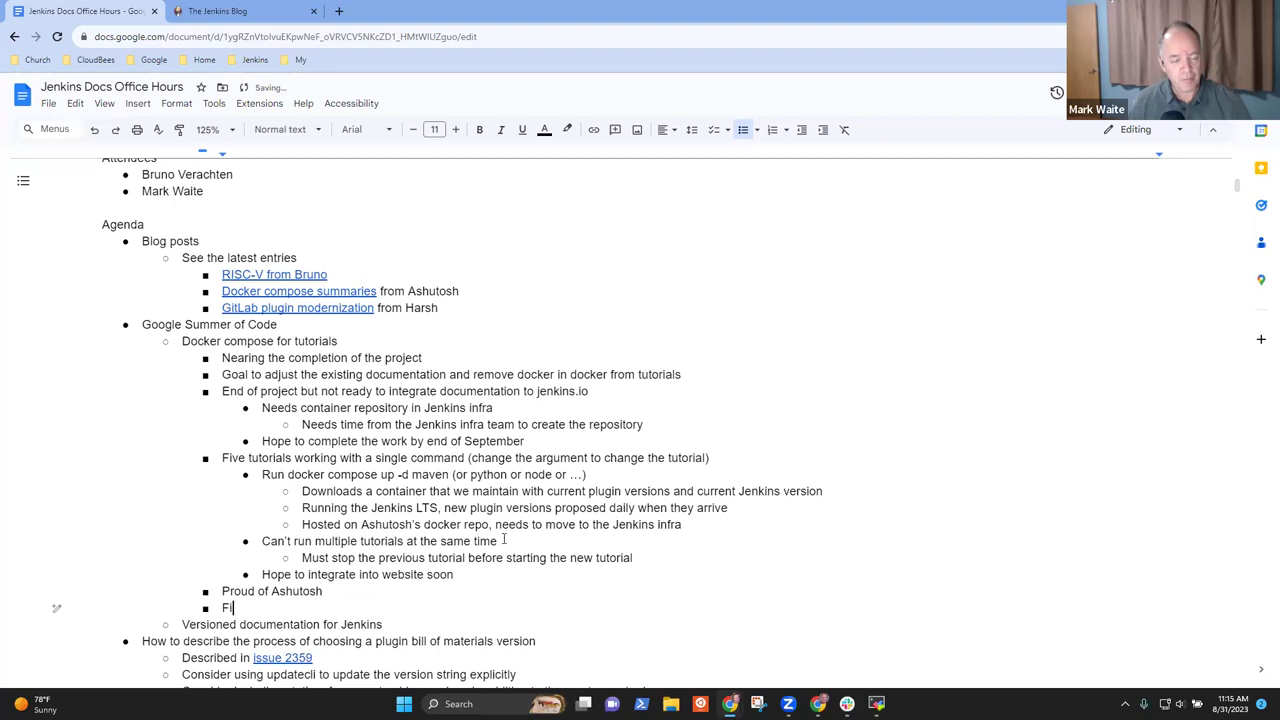
pyautogui.press('BackSpace')
pyautogui.write('inal pre')
pyautogui.press('BackSpace')
pyautogui.press('BackSpace')
pyautogui.press('BackSpace')
pyautogui.write('pre')
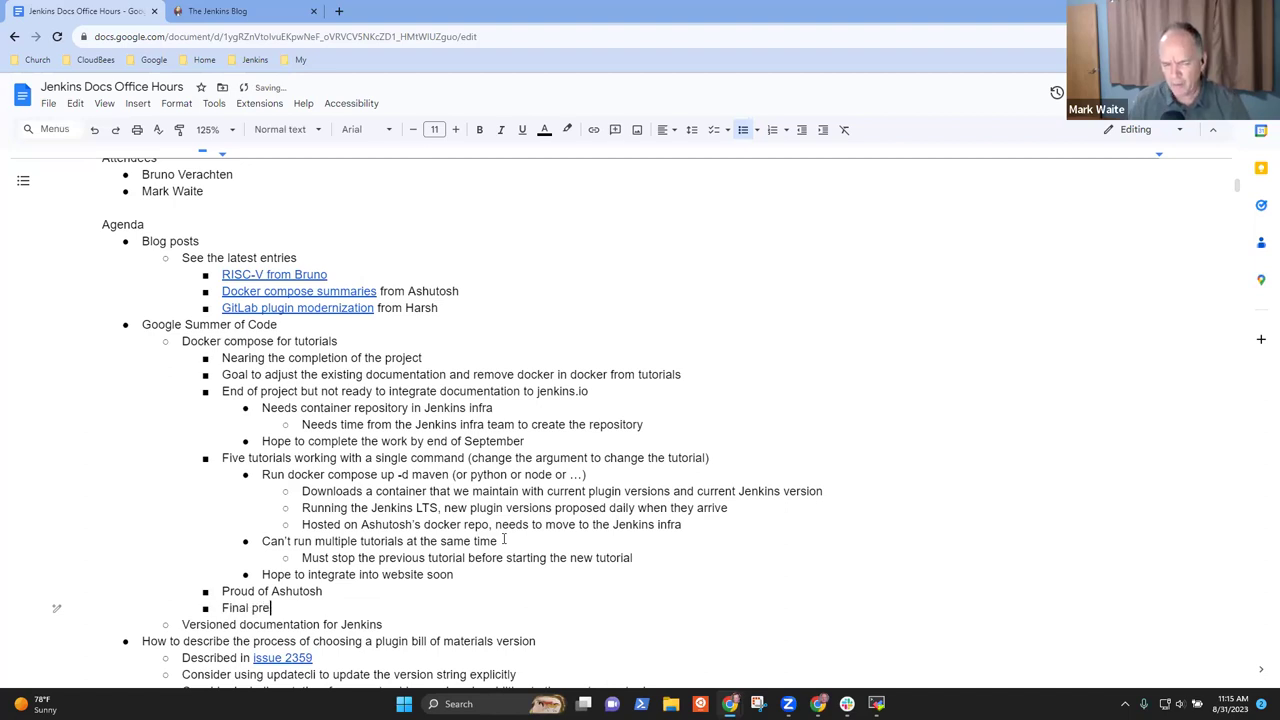
pyautogui.write('sentation wi')
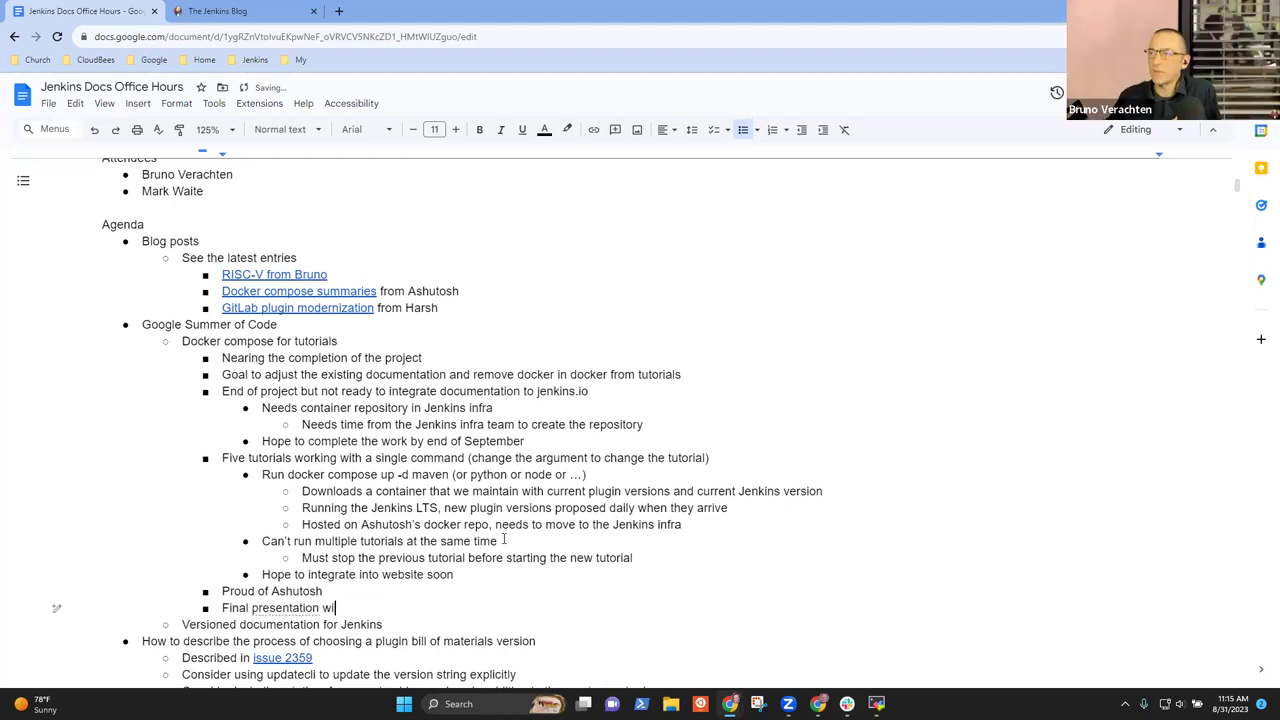
pyautogui.write('ll be Sept')
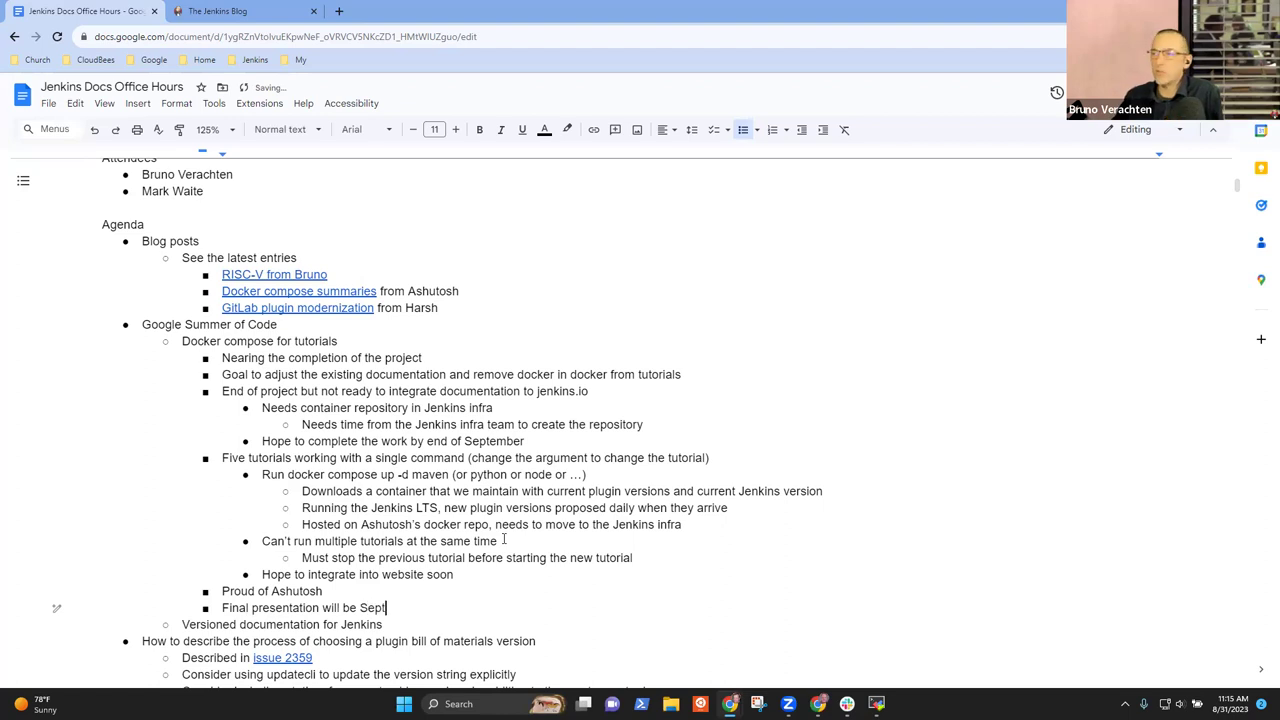
pyautogui.press('BackSpace')
pyautogui.write('14')
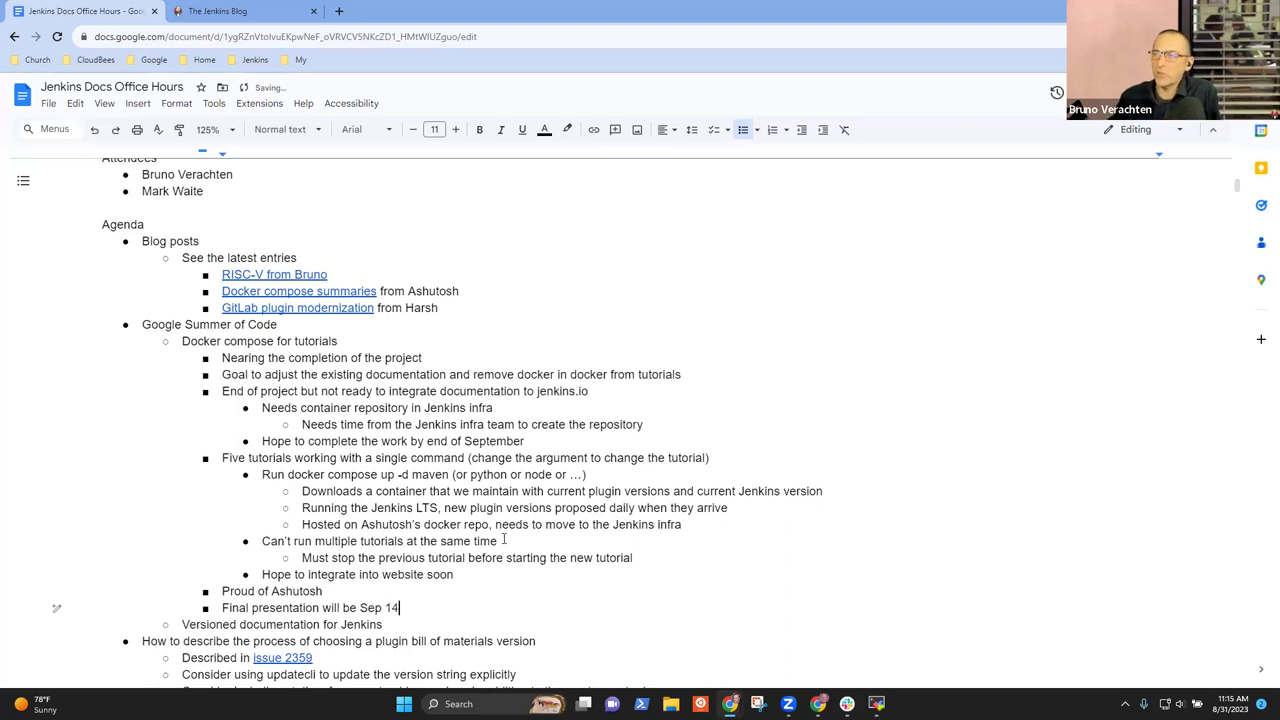
# Append ", 10 minutes presentation, 5 minutes question and answer" to the final presentation bullet.
pyautogui.write(', 10 minutes p')
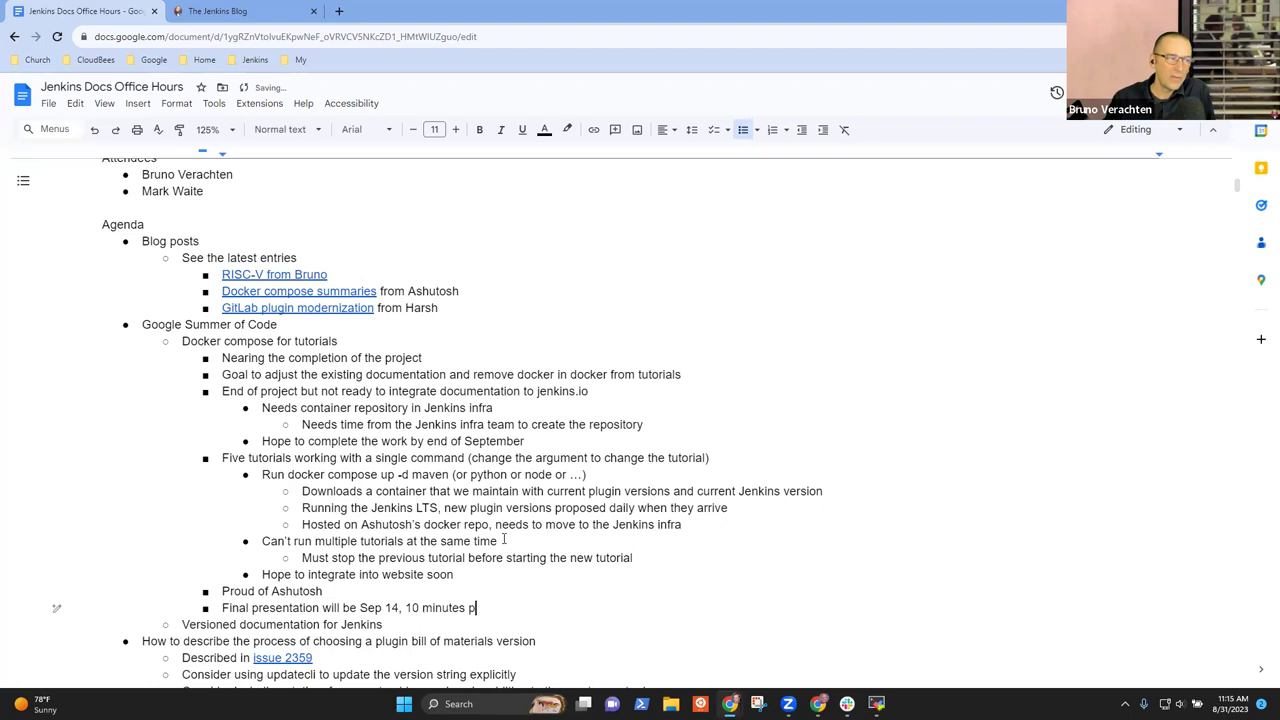
pyautogui.write('resentation')
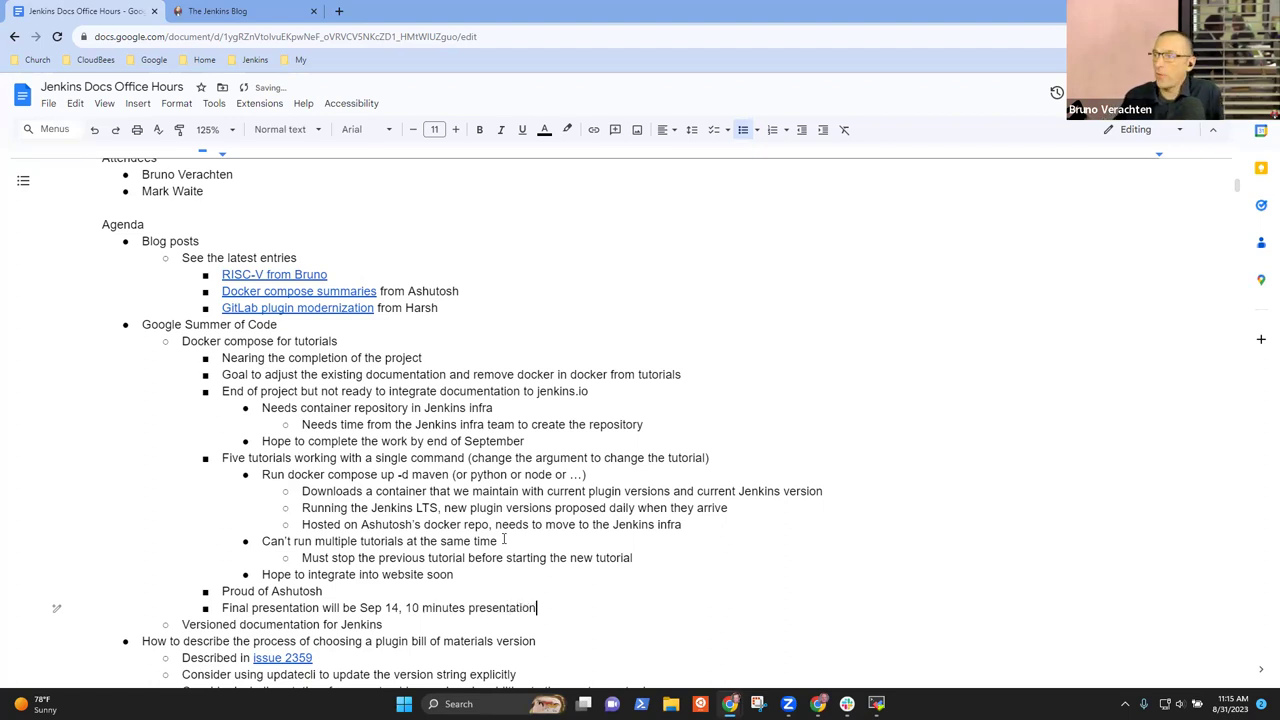
pyautogui.write(', 5 minutes ')
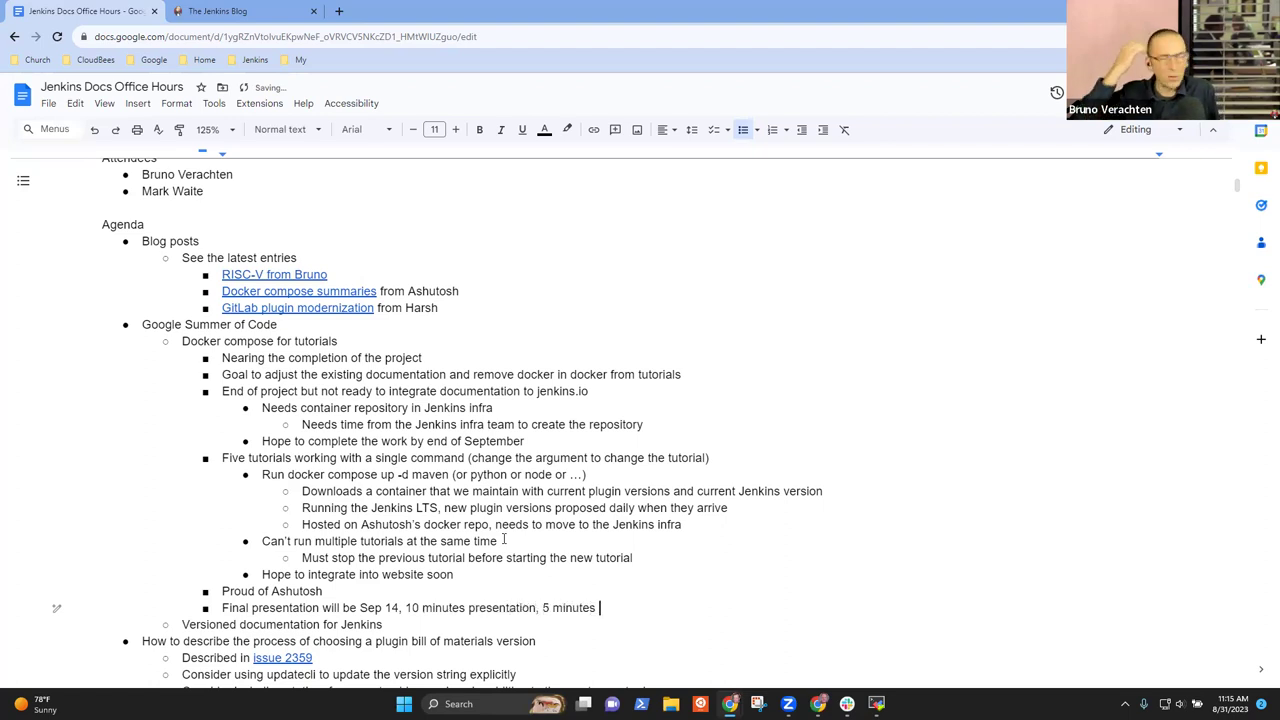
pyautogui.write('question and answer')
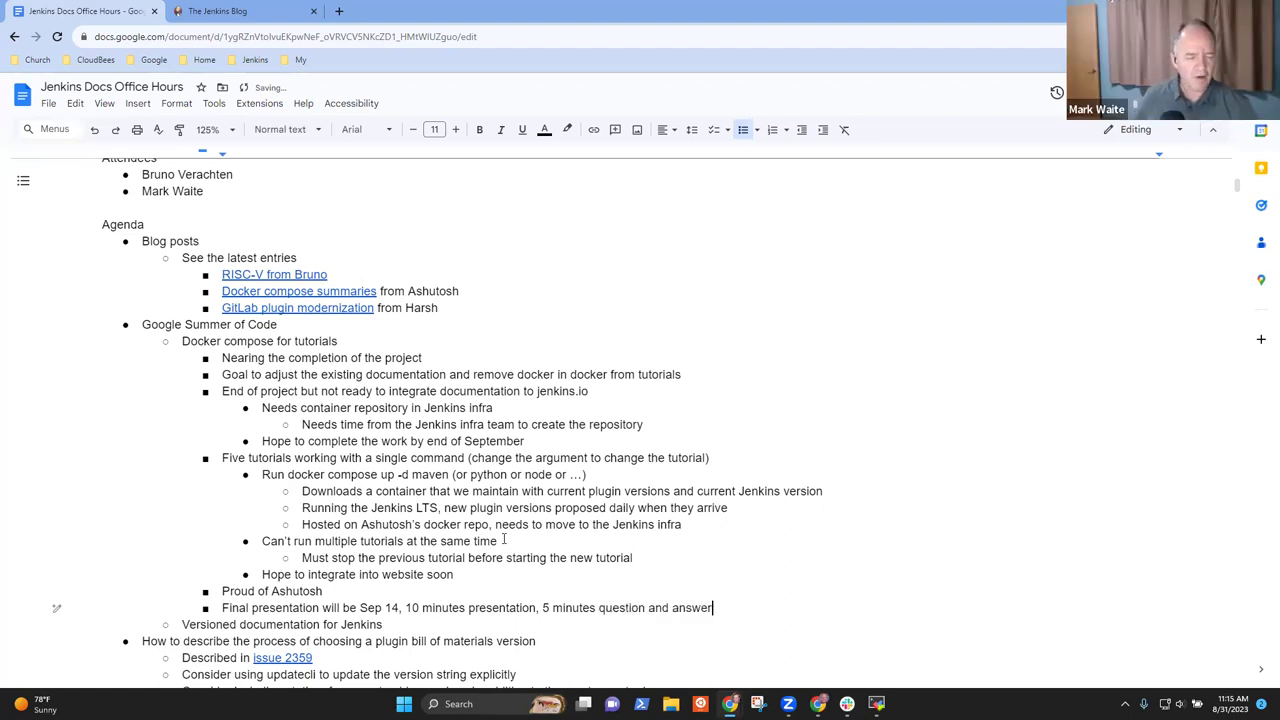
# Nest a bullet under "Versioned documentation for Jenkins" with the contributor's first name followed by "continues to progress".
pyautogui.press('Down')
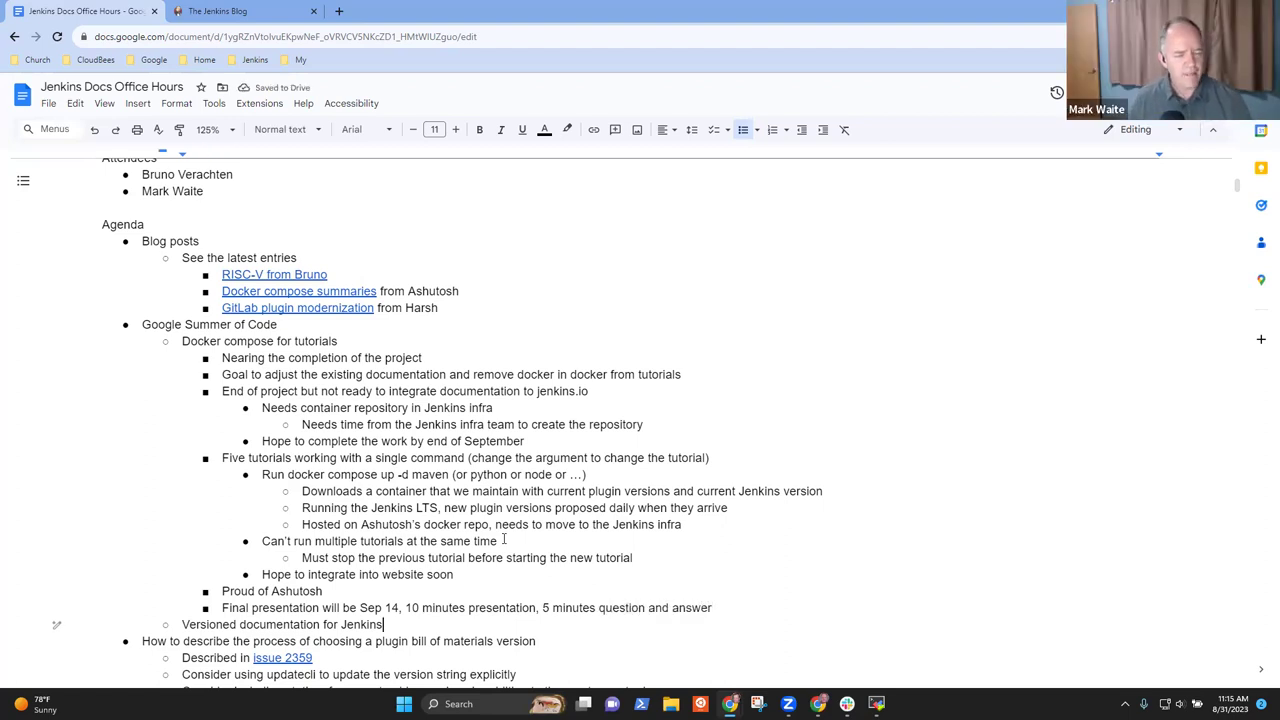
pyautogui.press('Return')
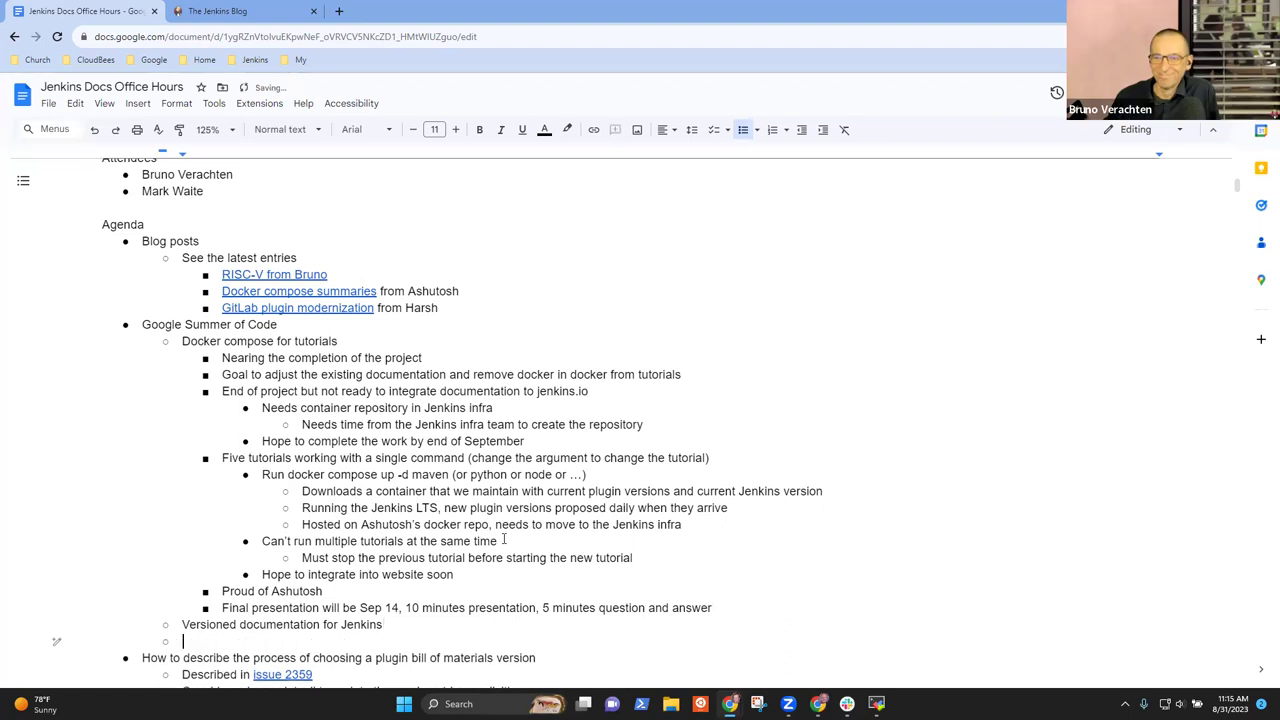
pyautogui.press('Tab')
pyautogui.write('Vandit')
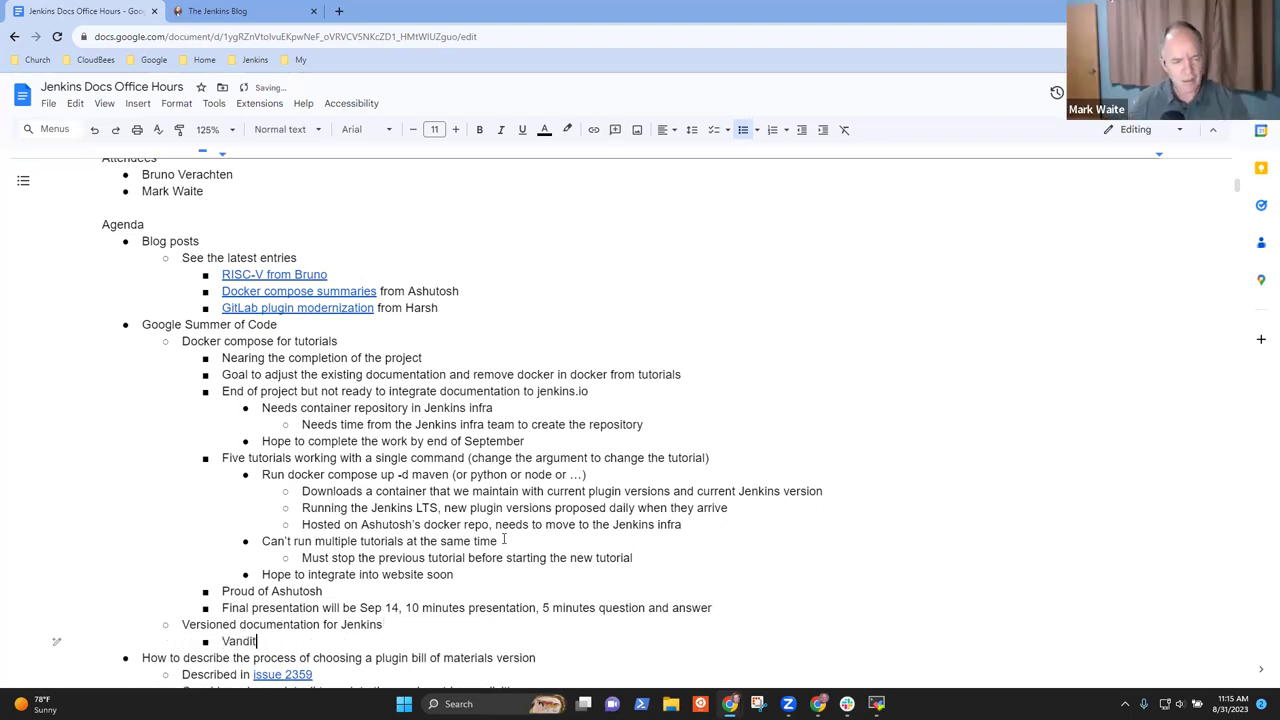
pyautogui.write('e')
pyautogui.press('BackSpace')
pyautogui.write('continues')
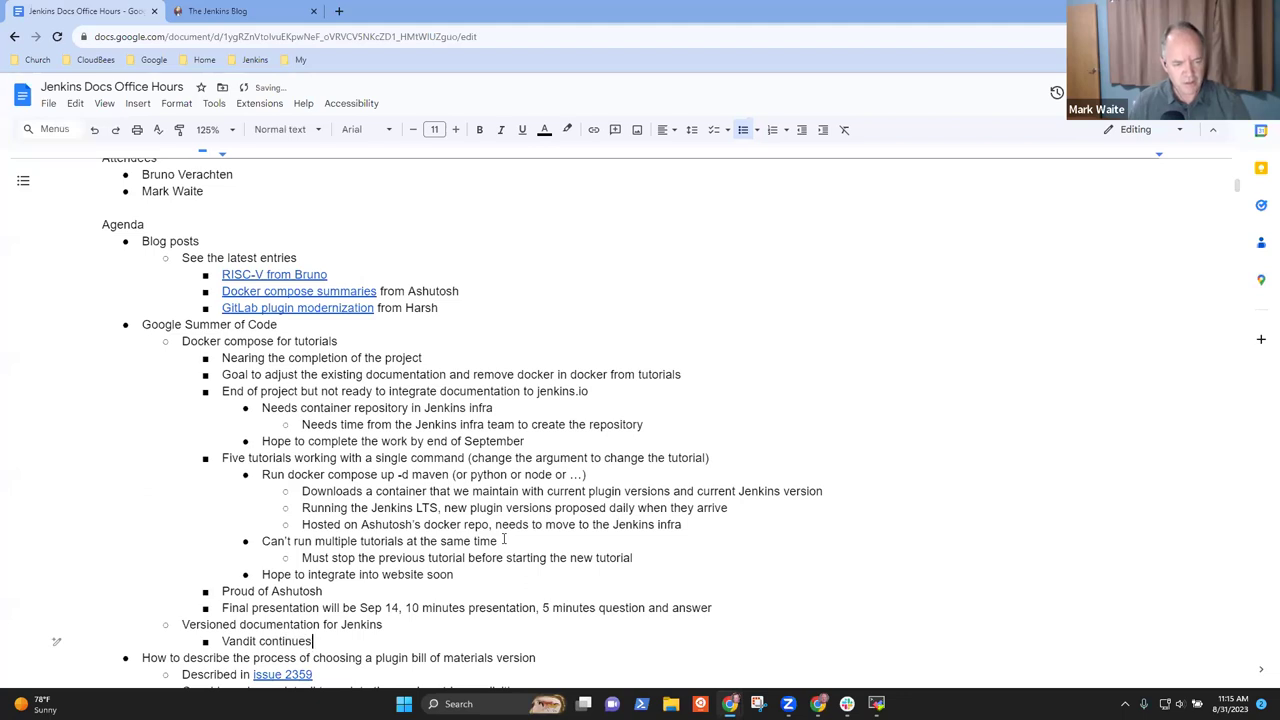
pyautogui.write(' to progress')
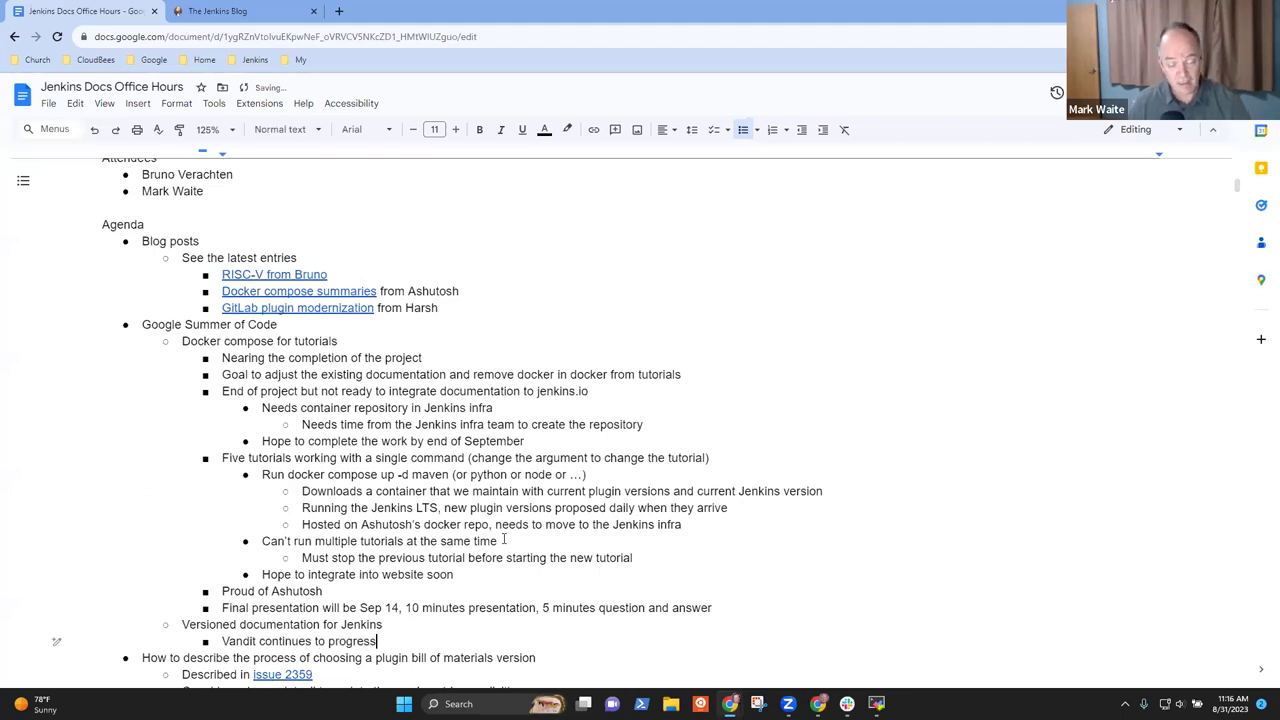
# Add a bullet below the versioned documentation progress note reading "Project extended a few weeks".
pyautogui.press('Return')
pyautogui.write('Projec')
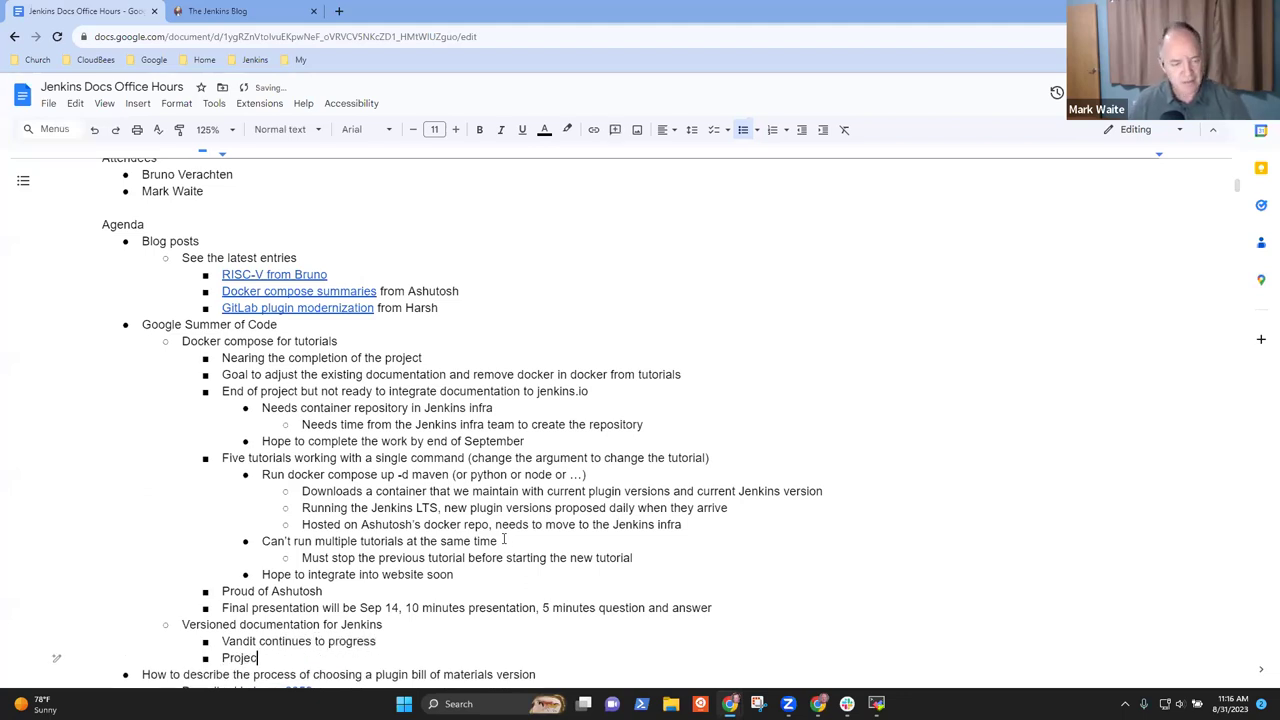
pyautogui.write('t ')
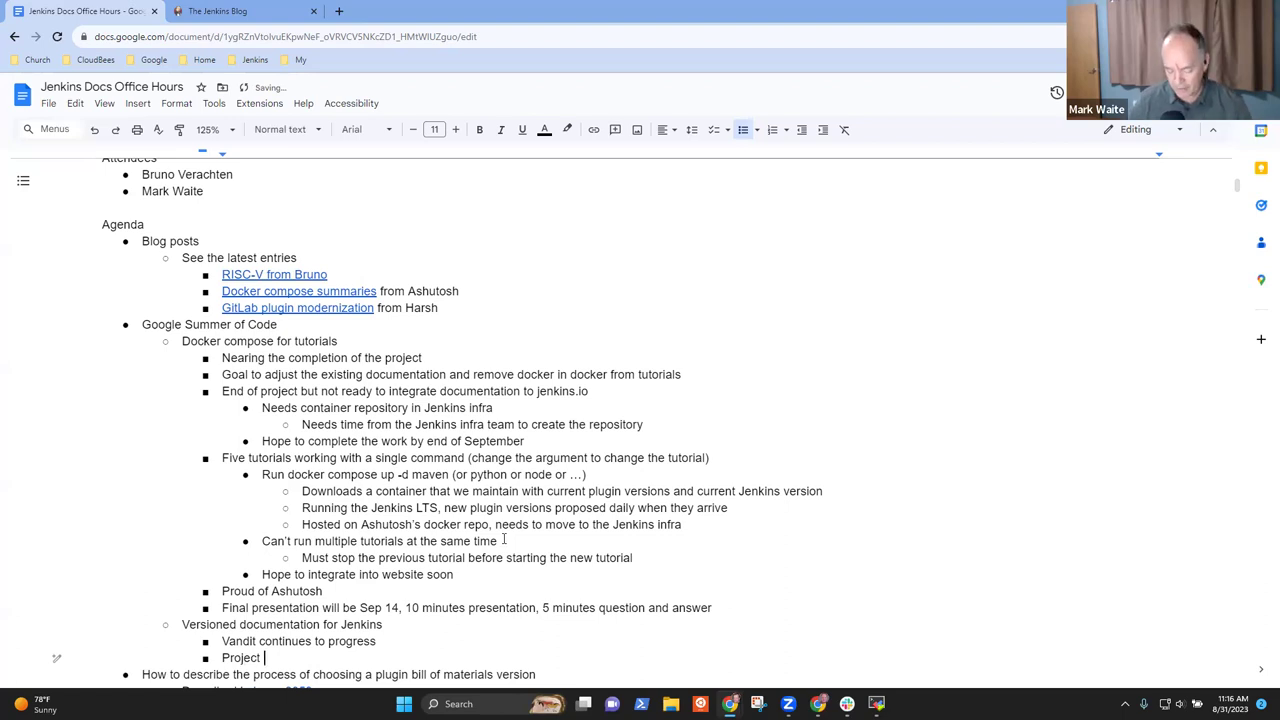
pyautogui.write('exten')
pyautogui.press('BackSpace')
pyautogui.press('BackSpace')
pyautogui.write('de')
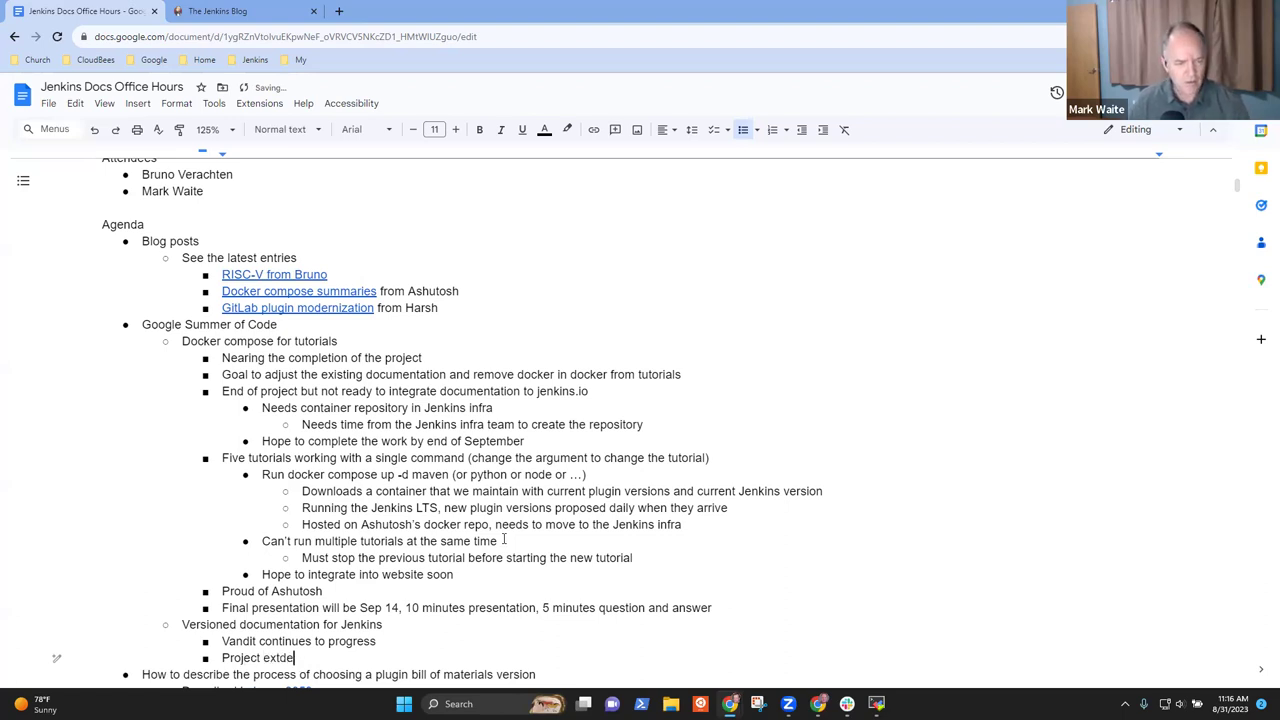
pyautogui.press('BackSpace')
pyautogui.press('BackSpace')
pyautogui.write('ended ')
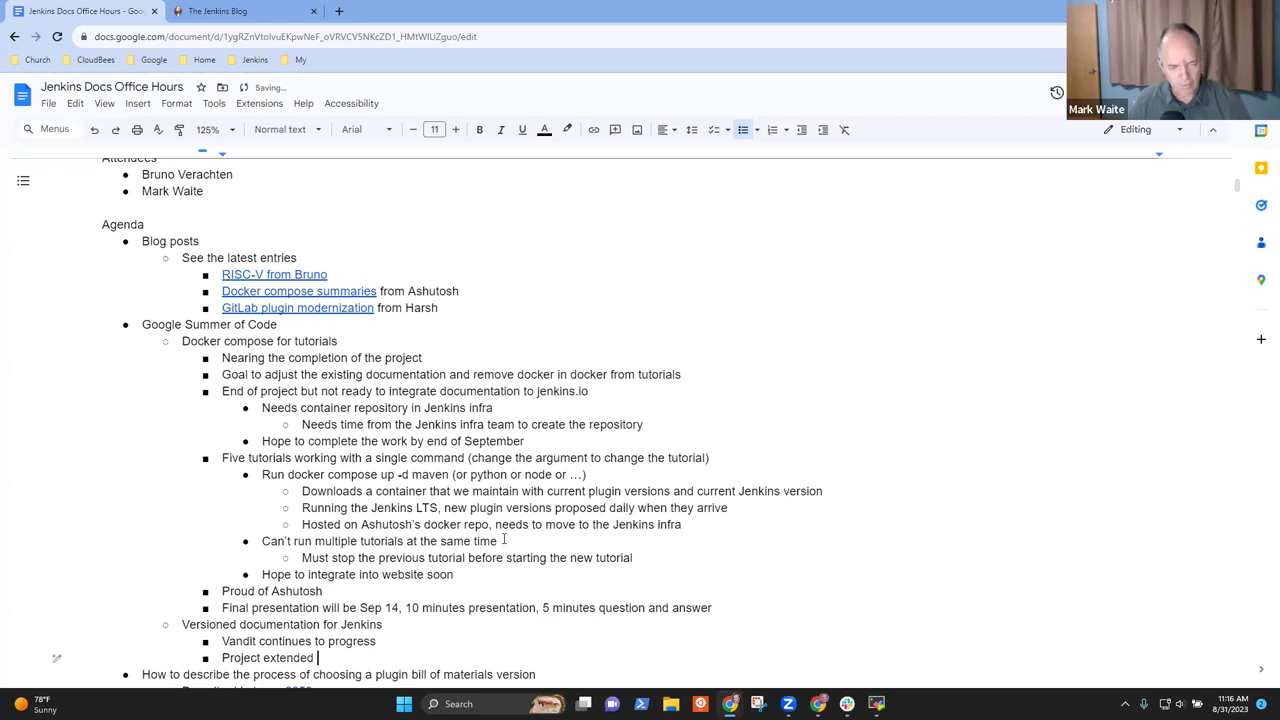
pyautogui.write('a few we')
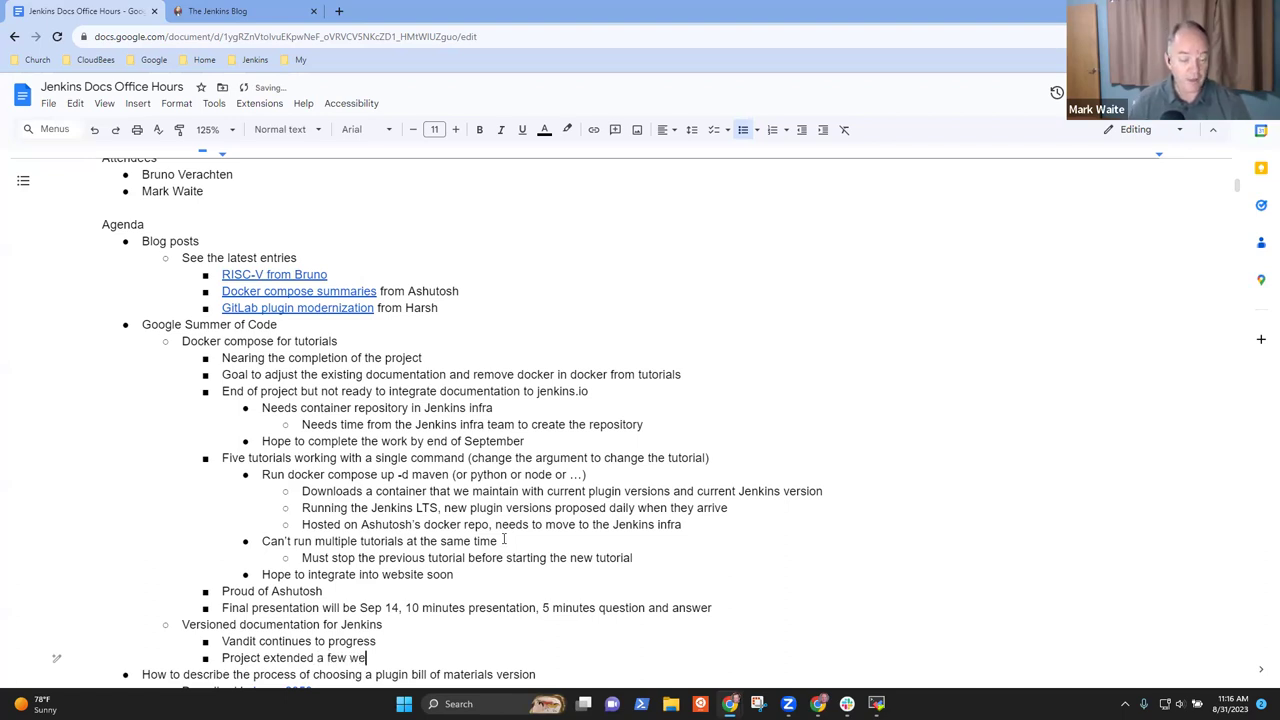
pyautogui.write('eks')
# Add a bullet below "Project extended a few weeks" reading "Moving forward - see the demonstrations in UX SIG and in other sessions".
pyautogui.scroll(-1, 504, 540)
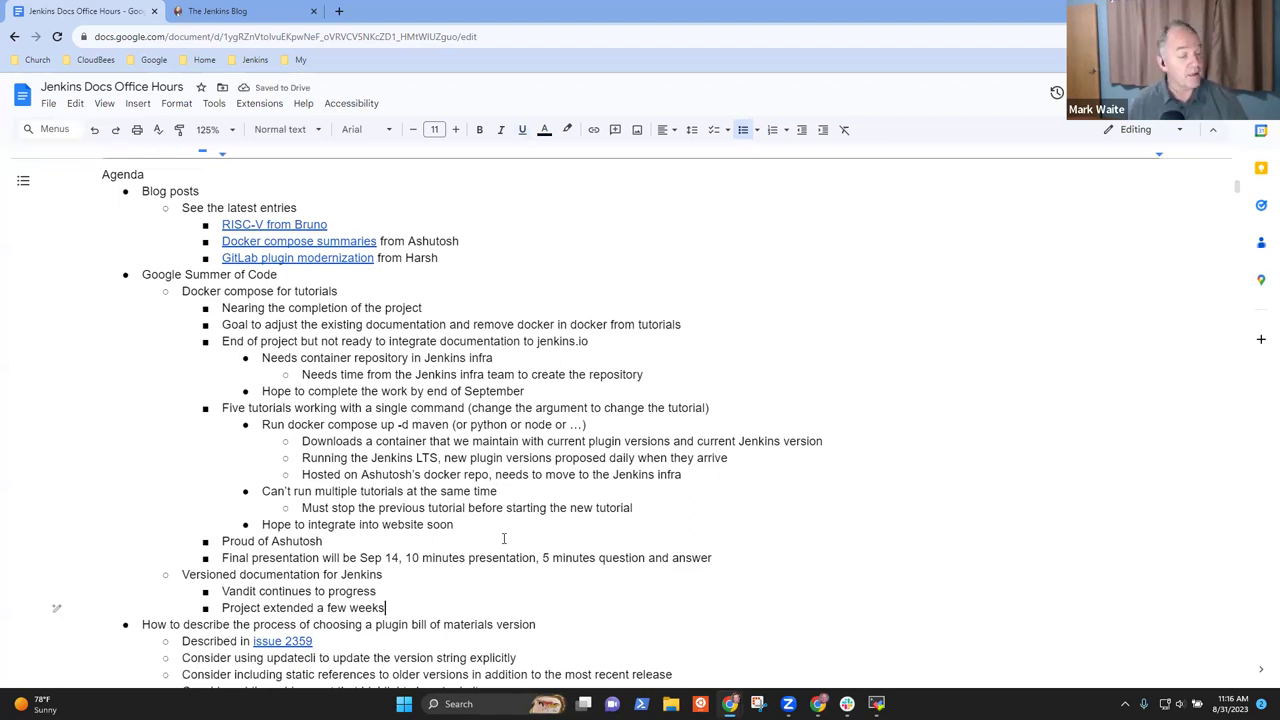
pyautogui.press('Return')
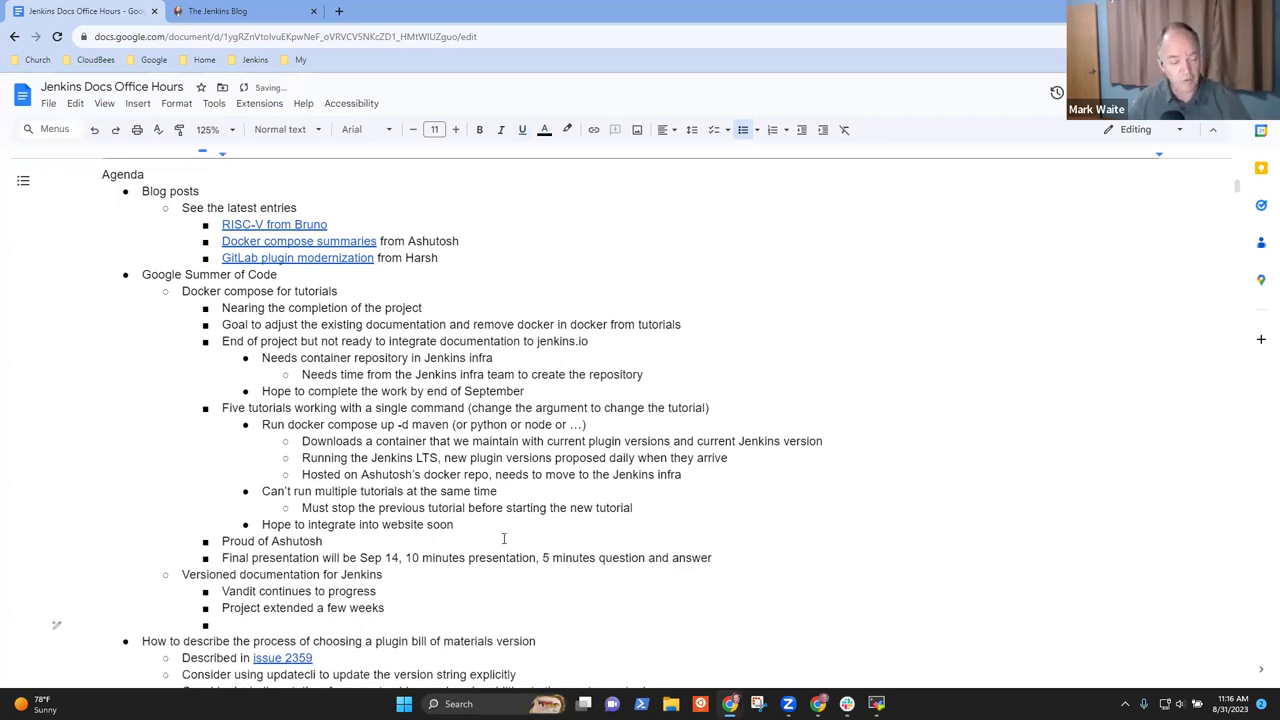
pyautogui.write('Moving fo')
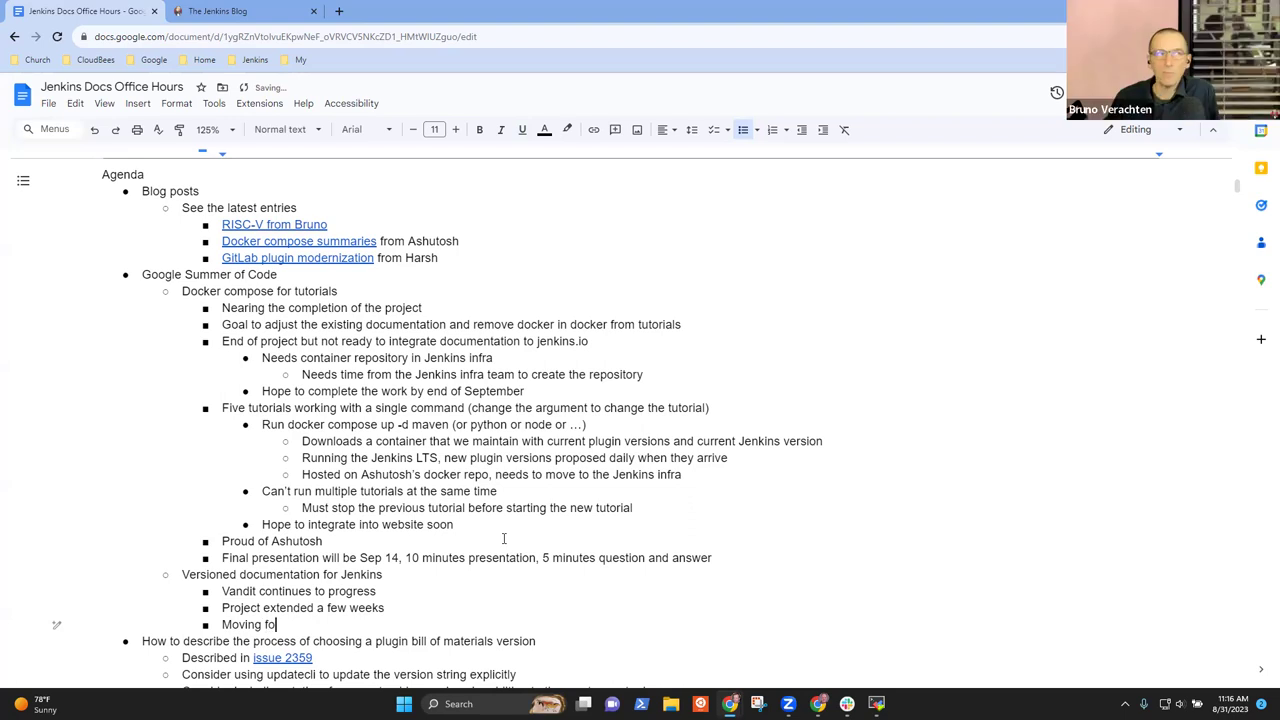
pyautogui.write('rward')
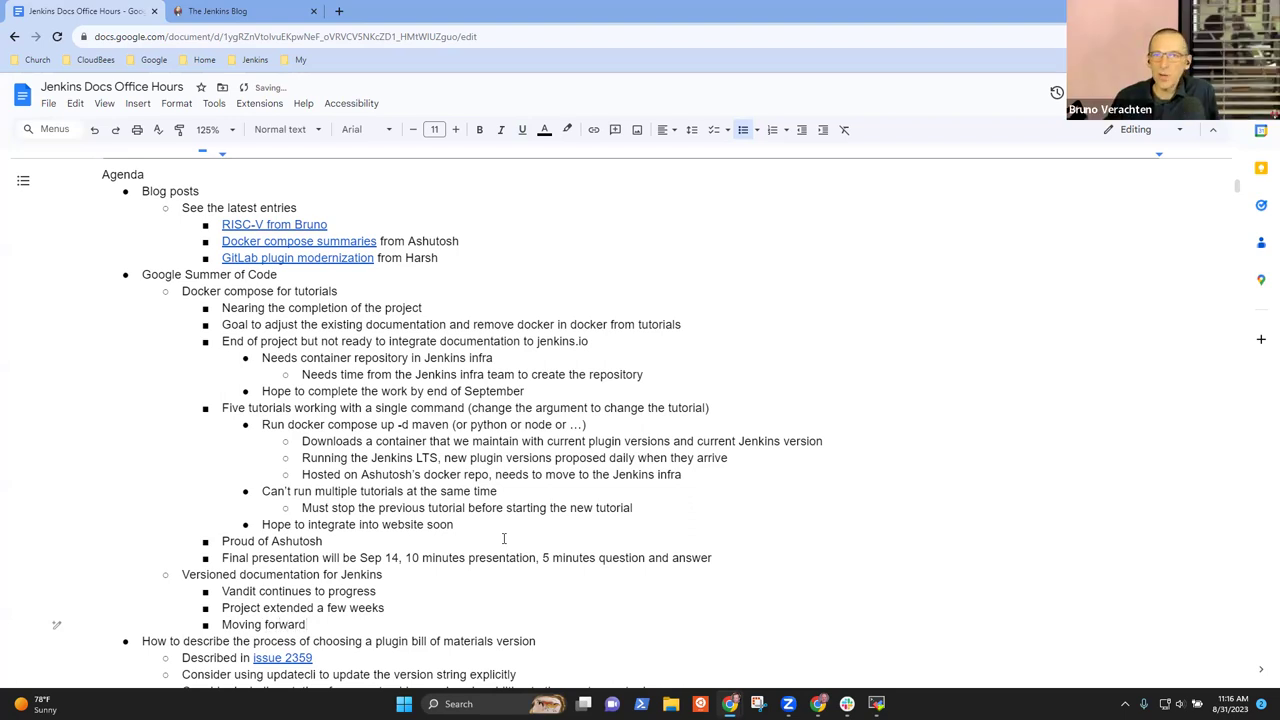
pyautogui.write(' - see the')
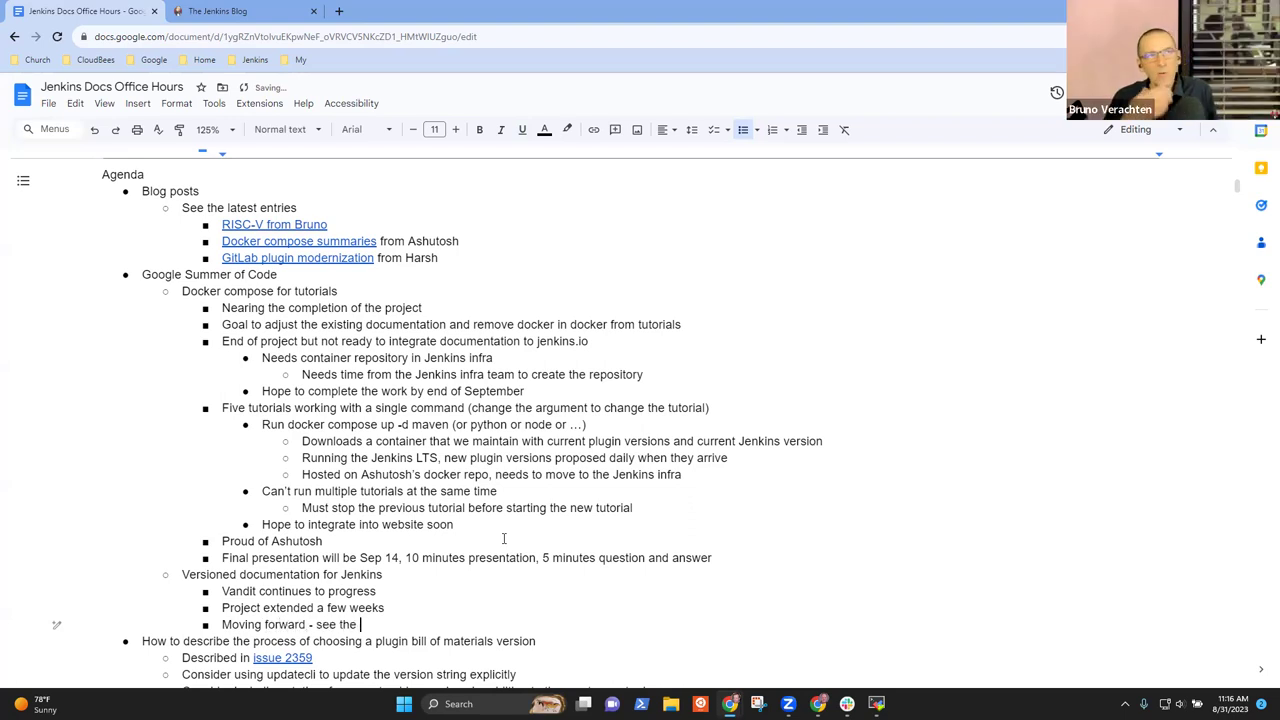
pyautogui.write(' demonstrati')
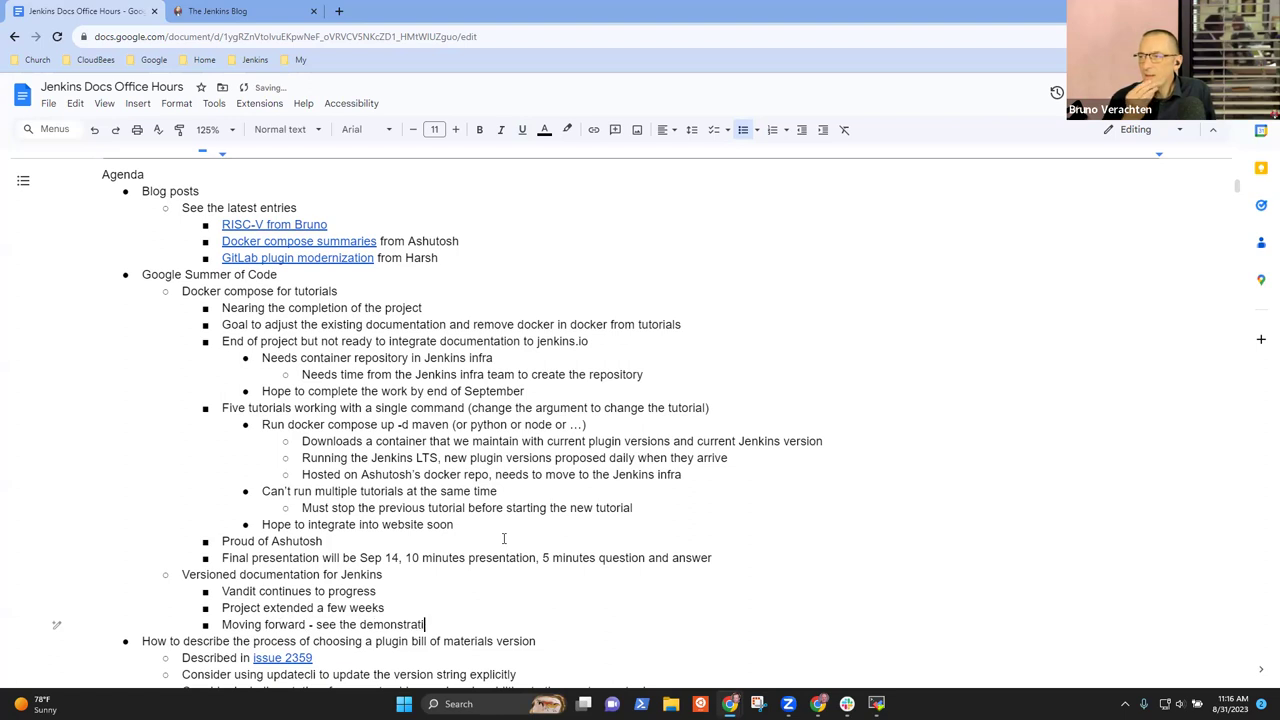
pyautogui.write('on')
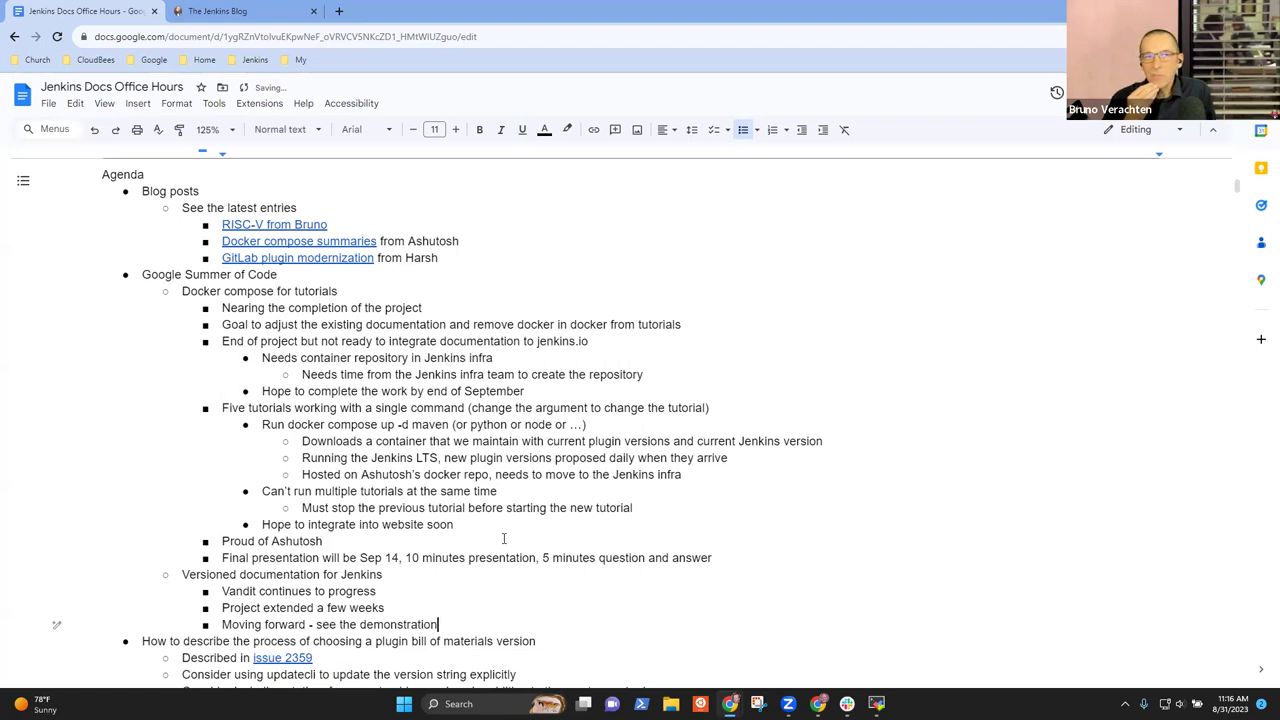
pyautogui.write('s in UX SIG and ')
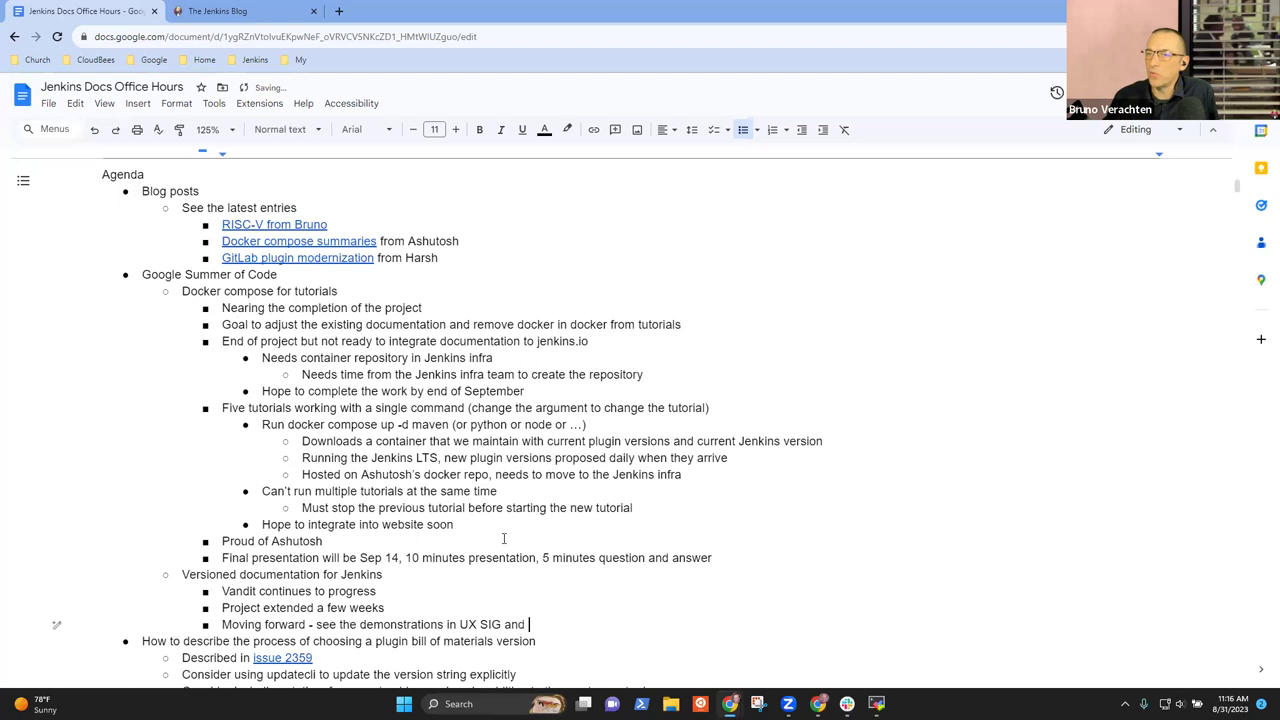
pyautogui.write('in othe')
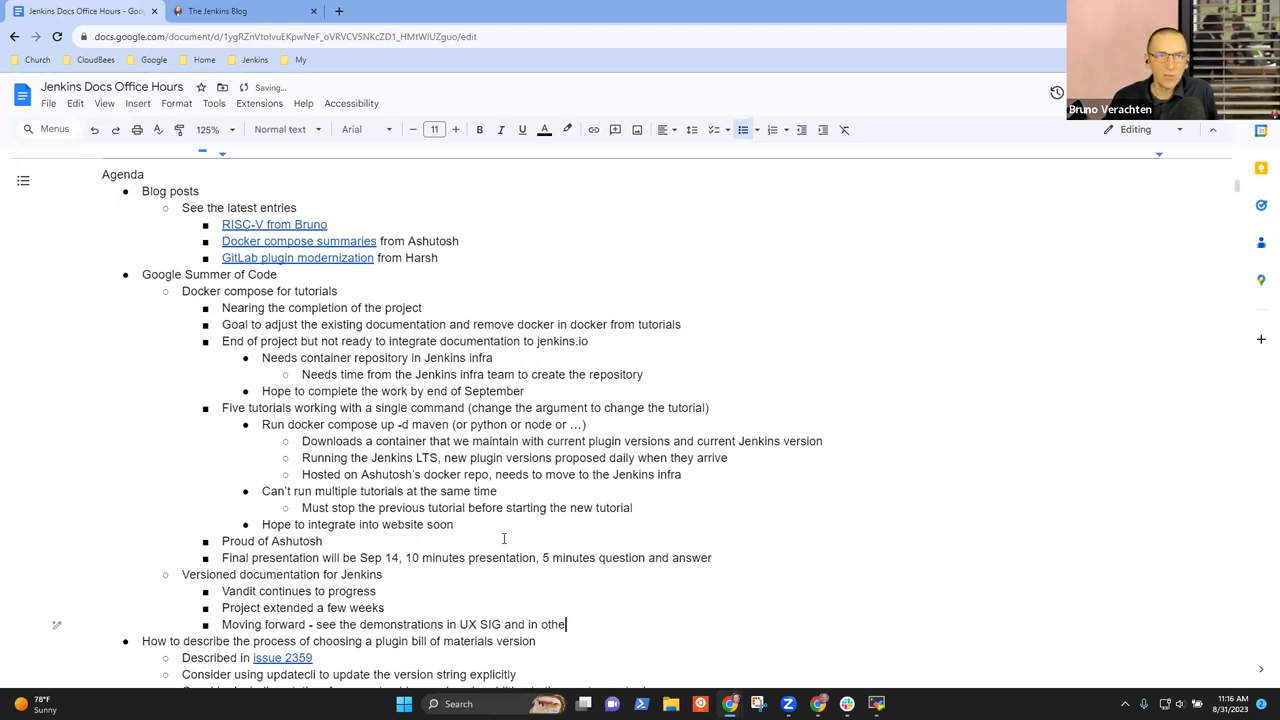
pyautogui.write('r sessions')
pyautogui.press('Down')
pyautogui.press('Down')
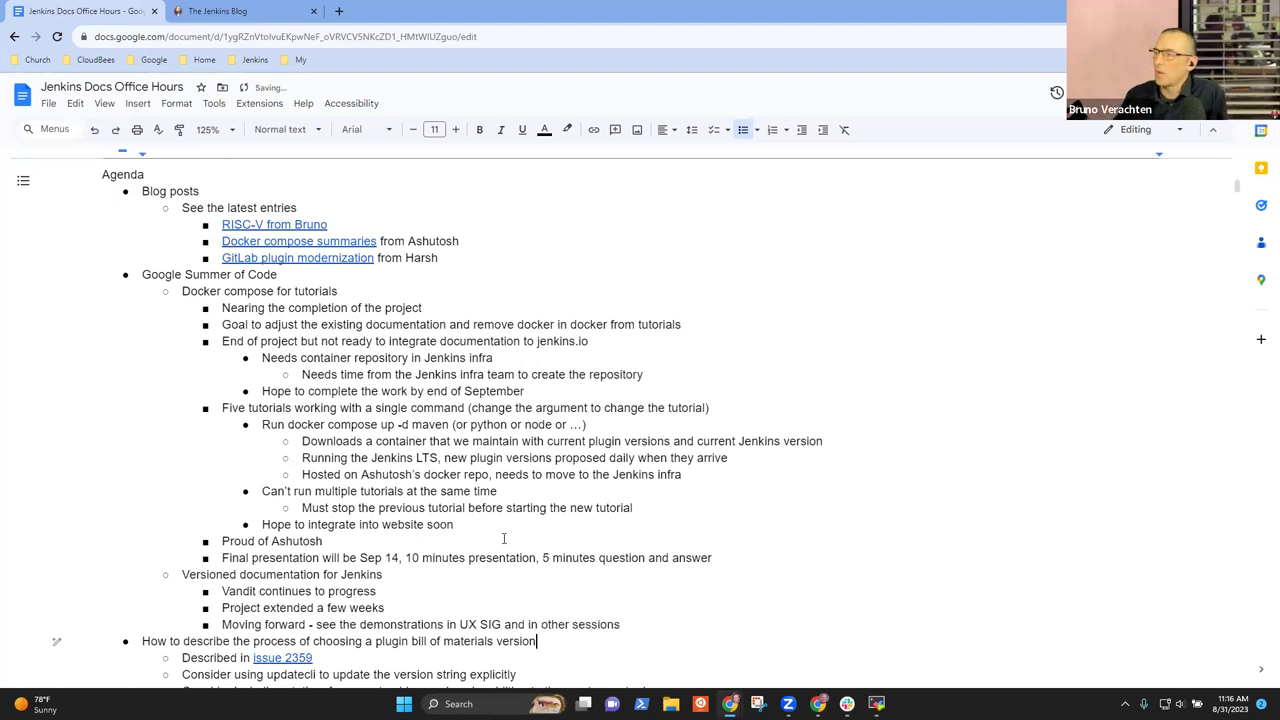
pyautogui.press('Up')
pyautogui.press('Up')
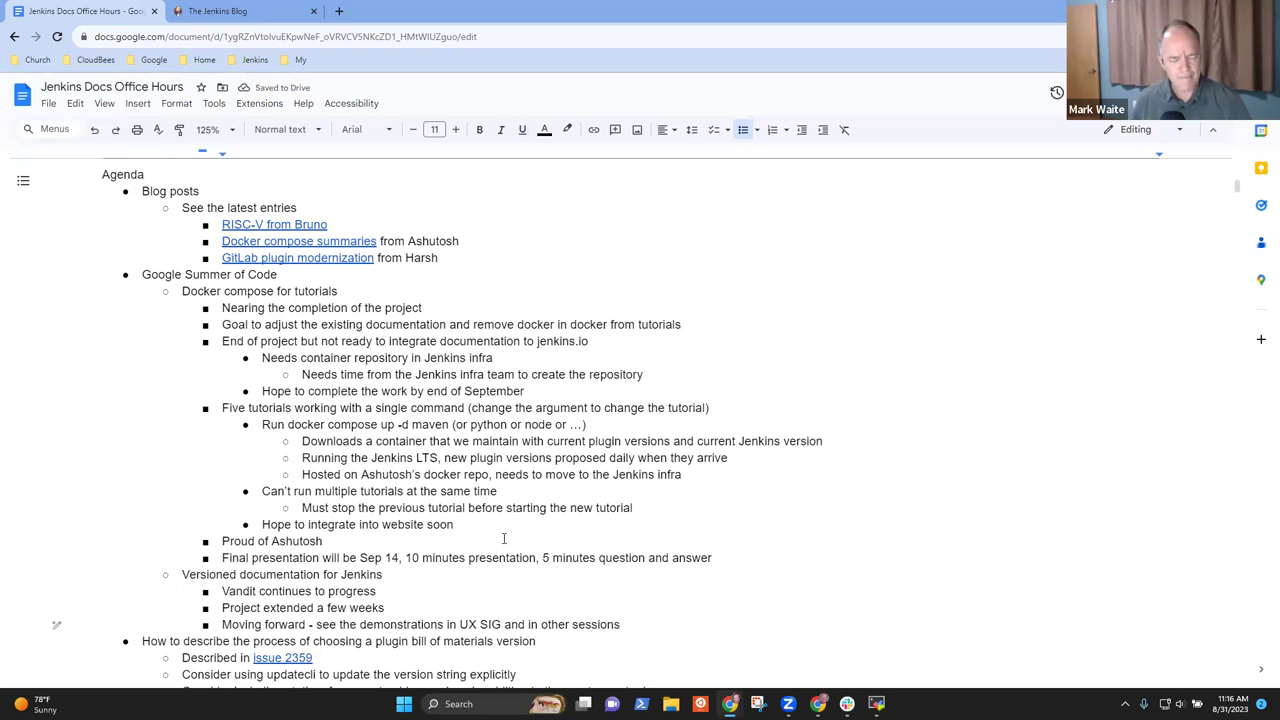
# Open issue 2359 linked under the plugin bill of materials topic and review its original question and follow-up comments.
pyautogui.scroll(-1, 503, 530)
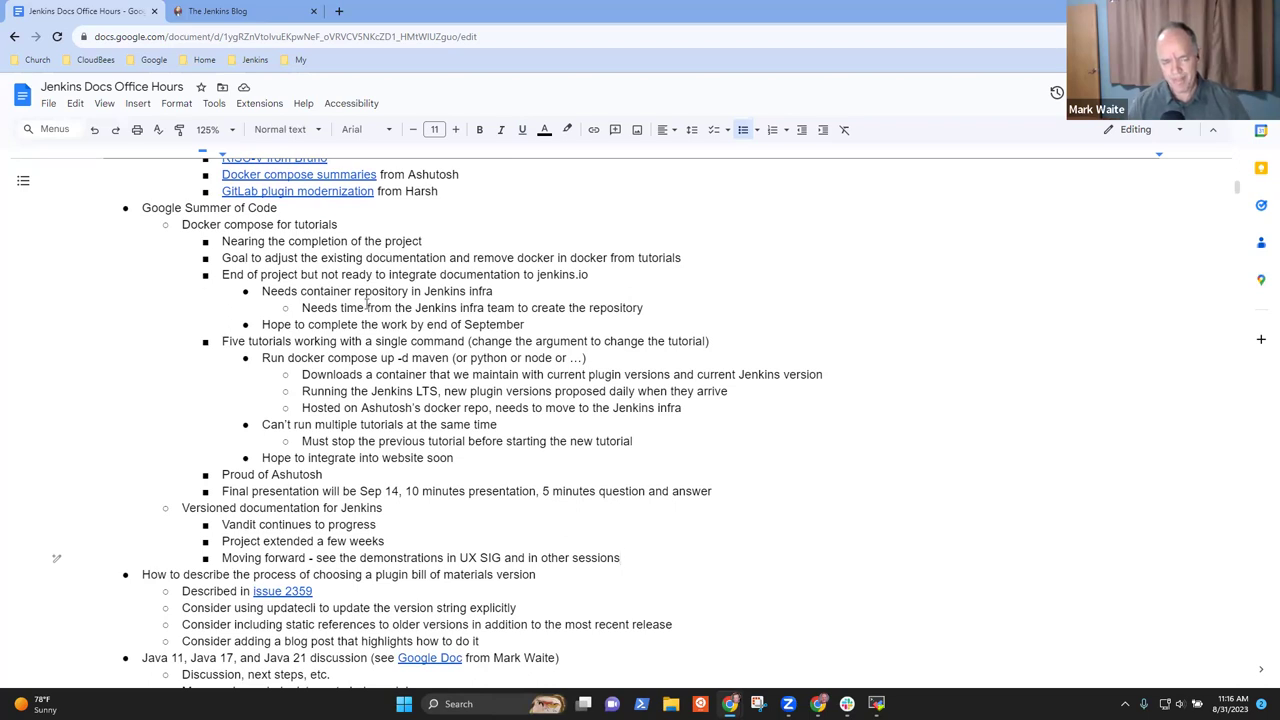
pyautogui.scroll(-3, 233, 357)
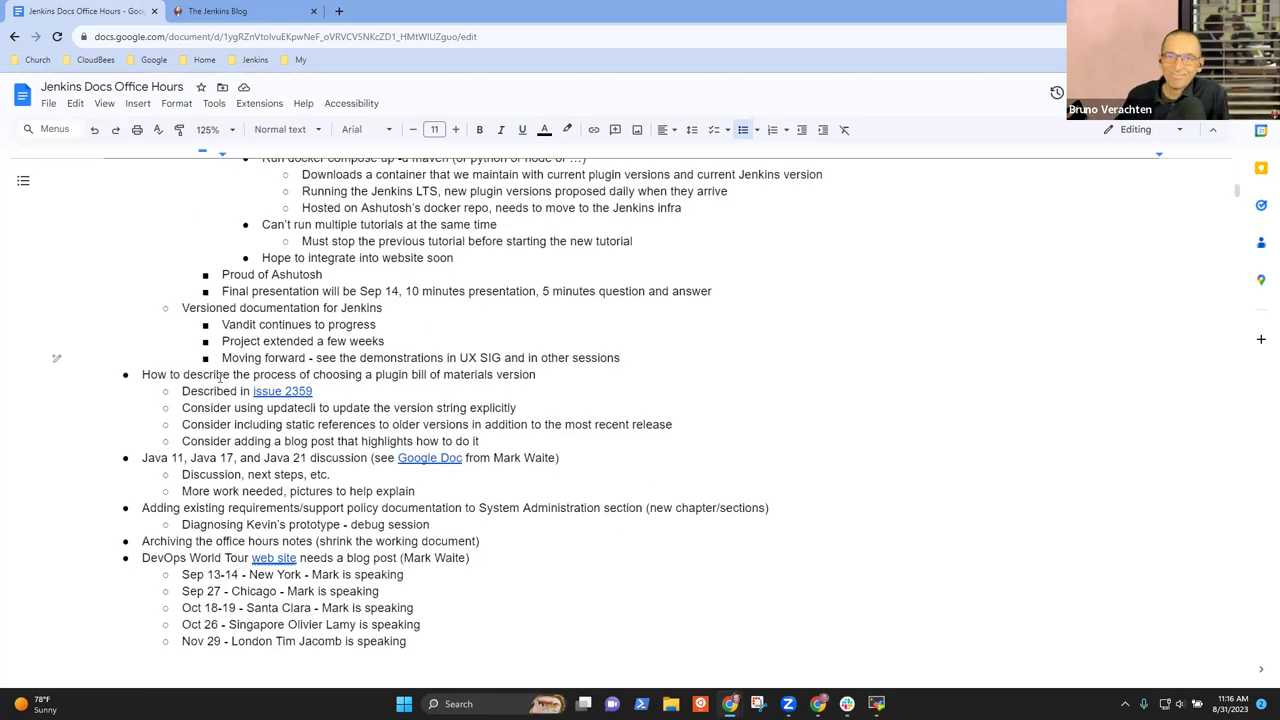
pyautogui.moveTo(137, 371); pyautogui.dragTo(550, 378)
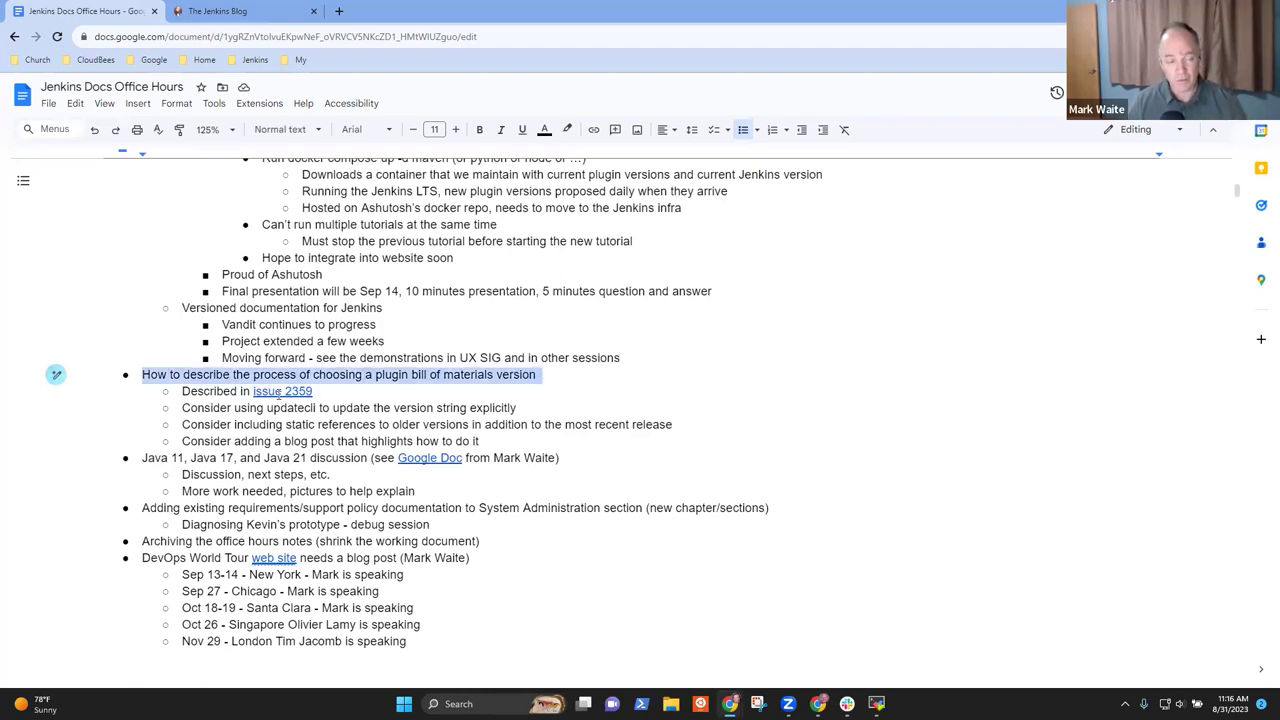
pyautogui.click(281, 391)
pyautogui.click(336, 424)
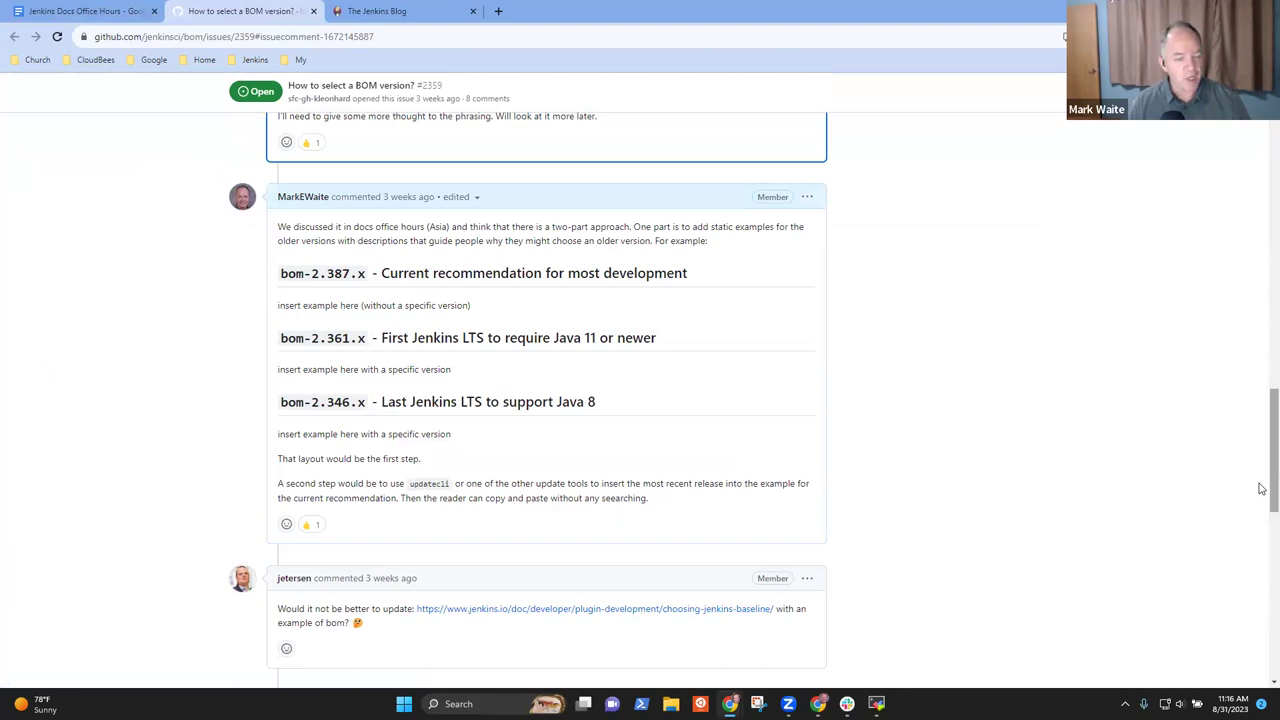
pyautogui.scroll(13, 1261, 488)
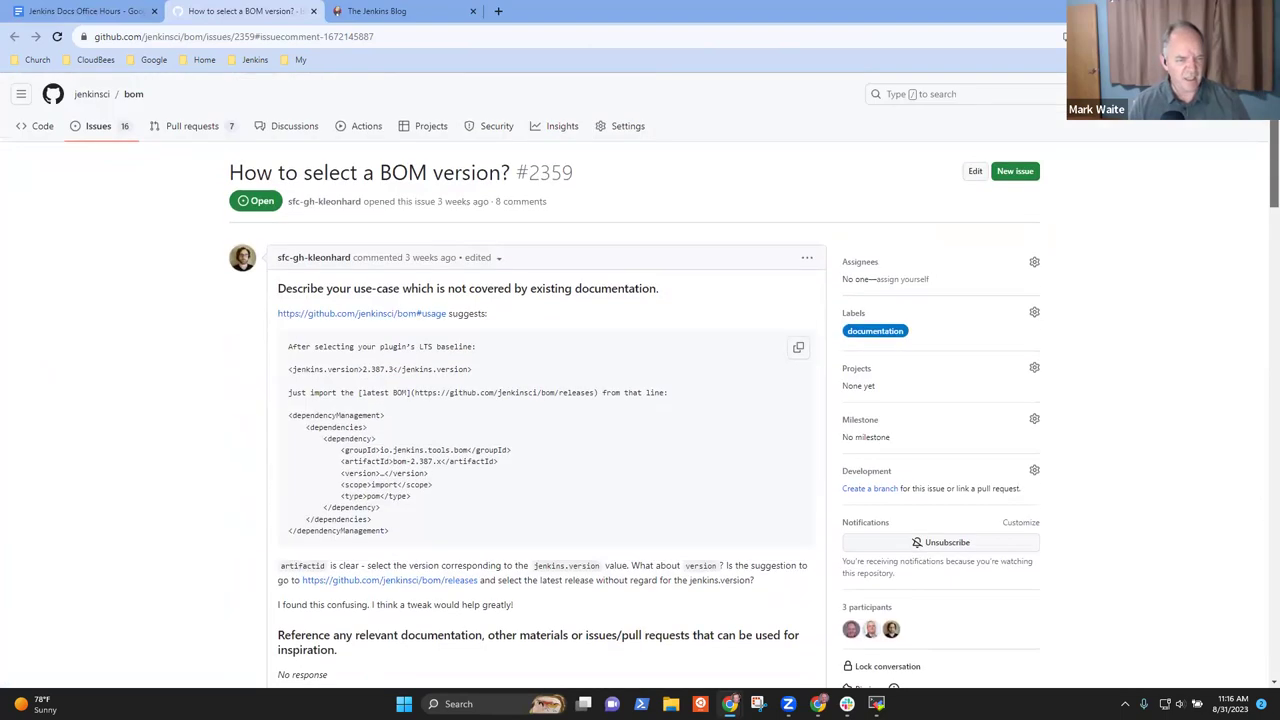
pyautogui.moveTo(298, 263)
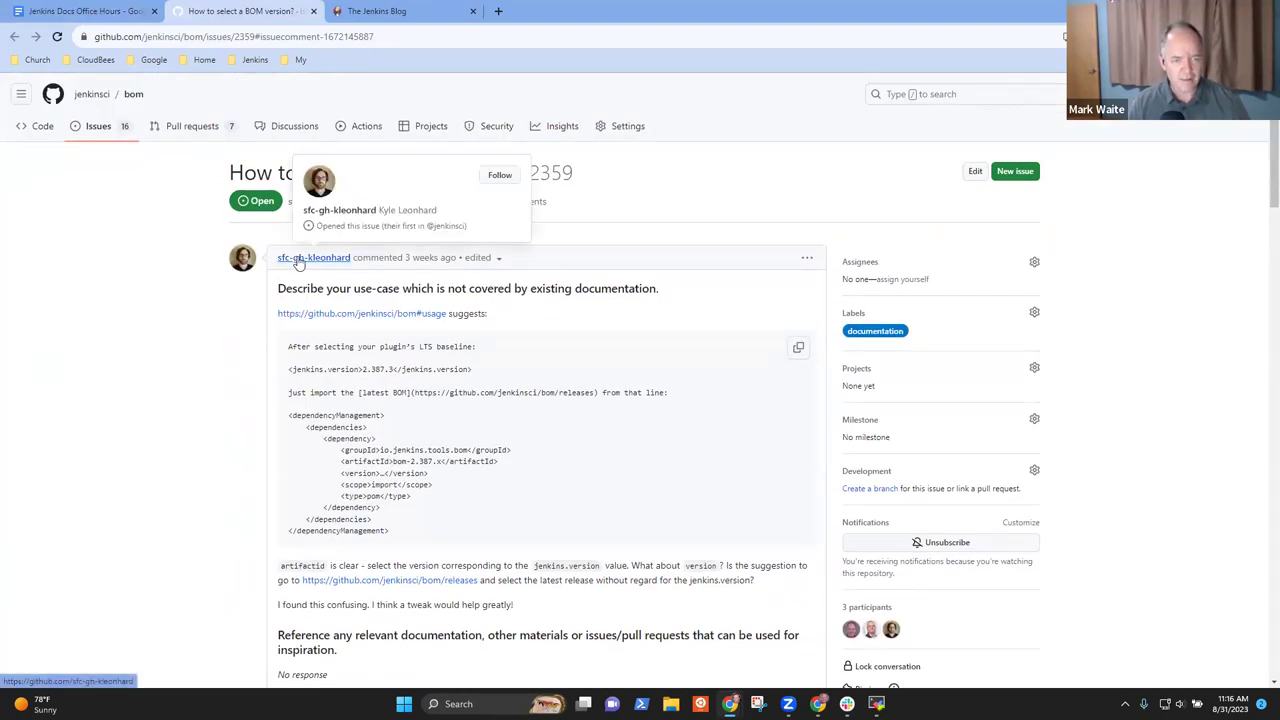
pyautogui.scroll(-5, 1262, 175)
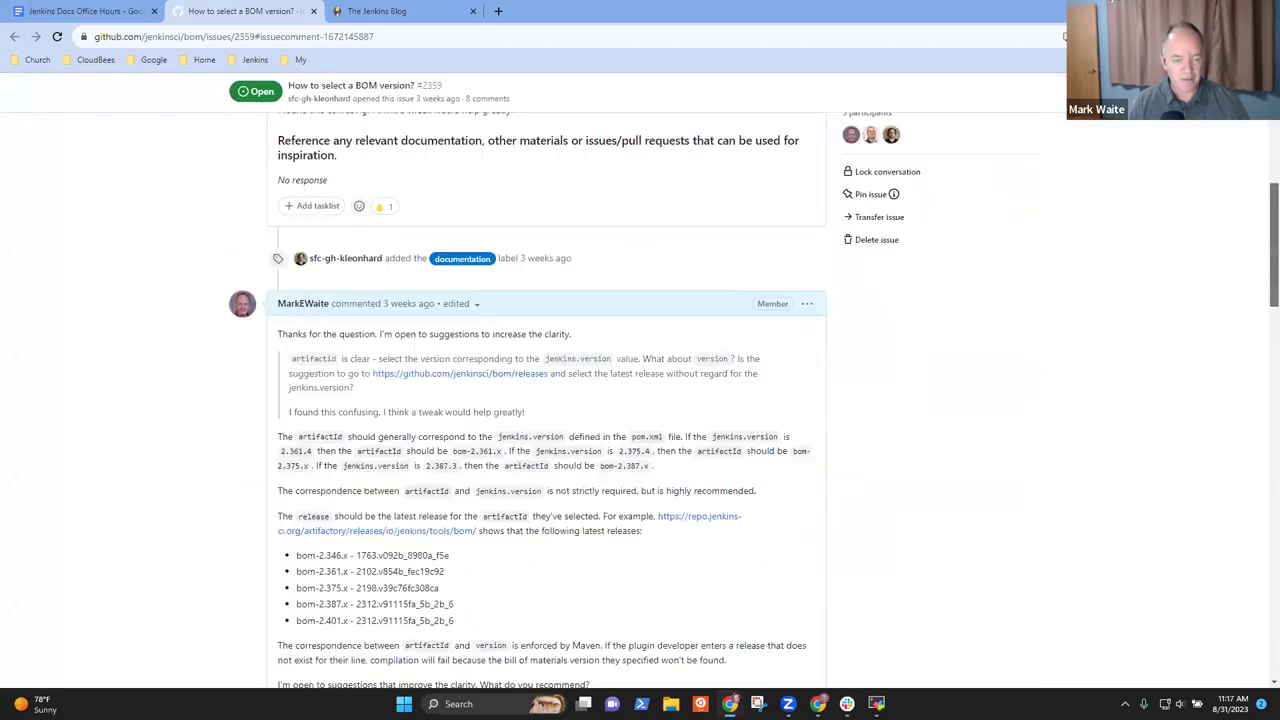
pyautogui.scroll(-15, 545, 400)
pyautogui.scroll(4, 545, 400)
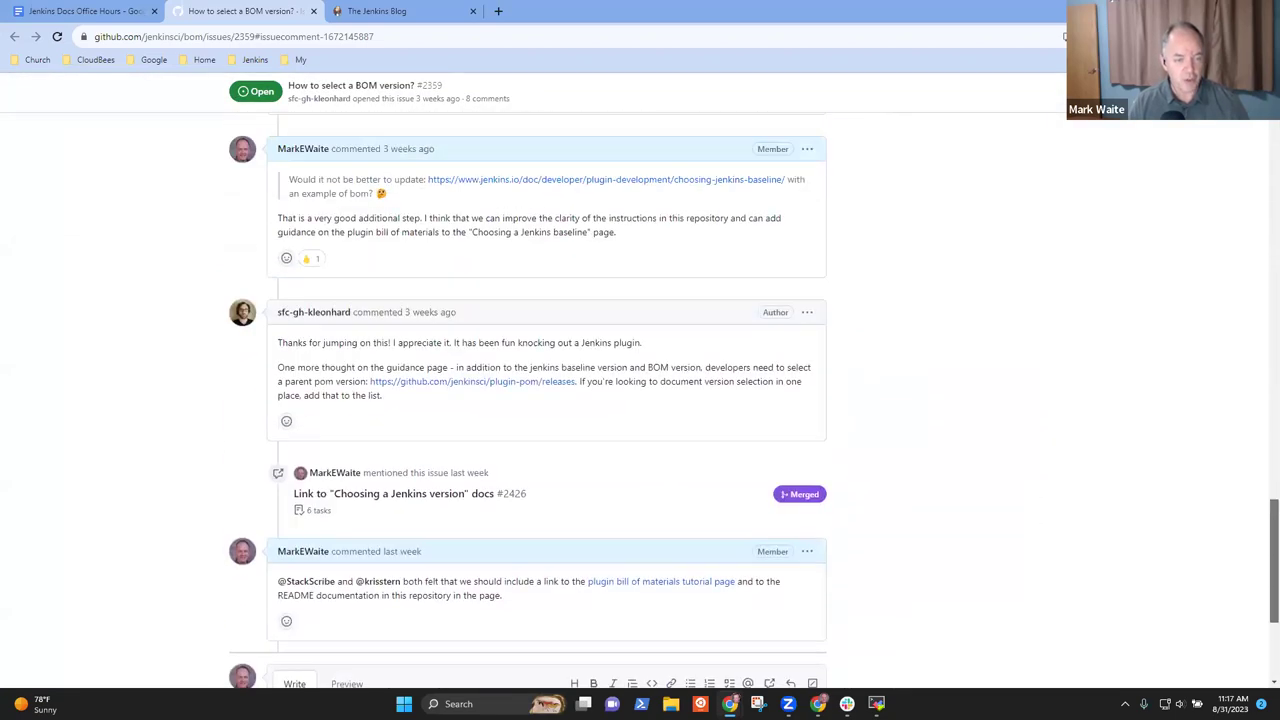
pyautogui.scroll(2, 545, 400)
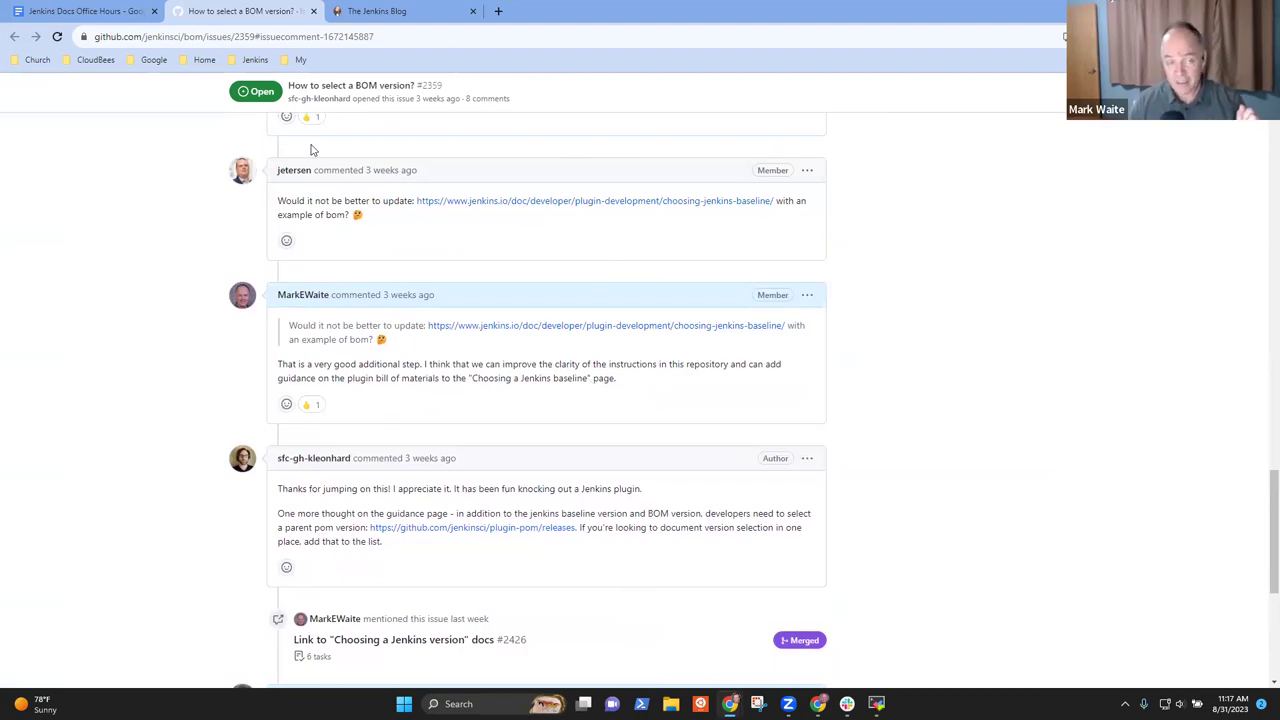
# Return to the office hours notes and append "in the documentation" to the bullet about using updatecli to update the version string.
pyautogui.click(71, 12)
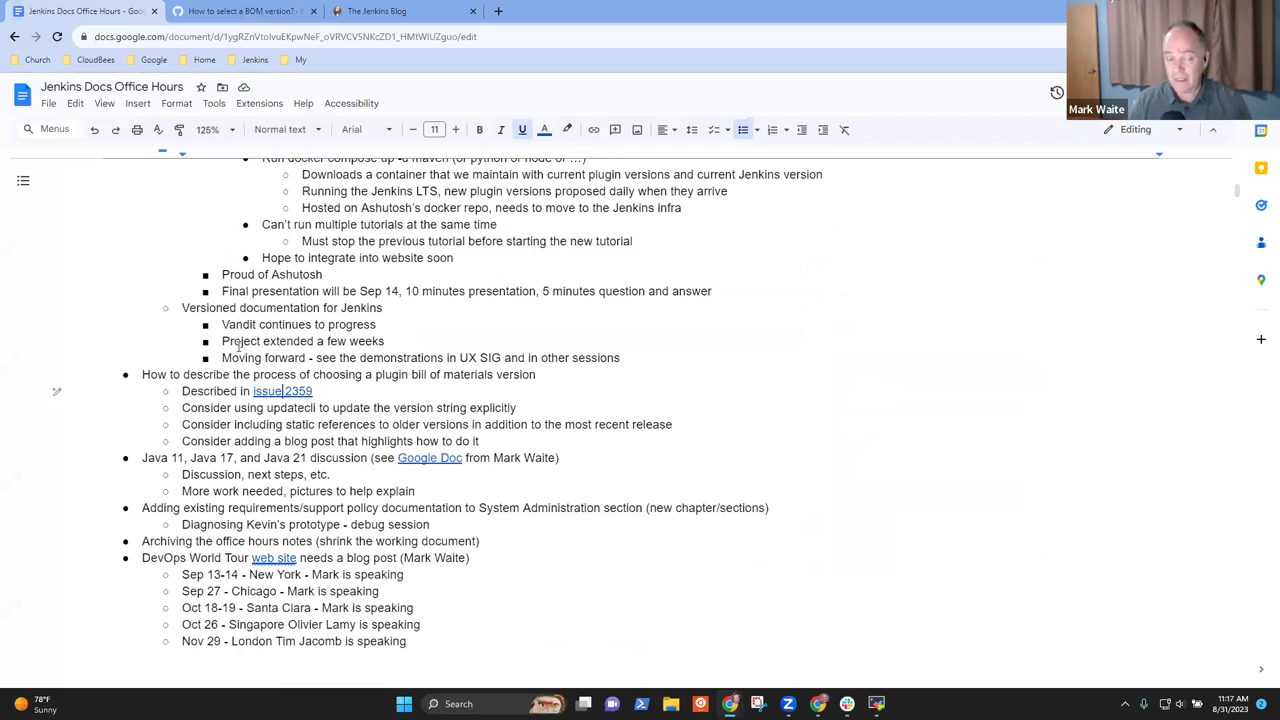
pyautogui.click(349, 424)
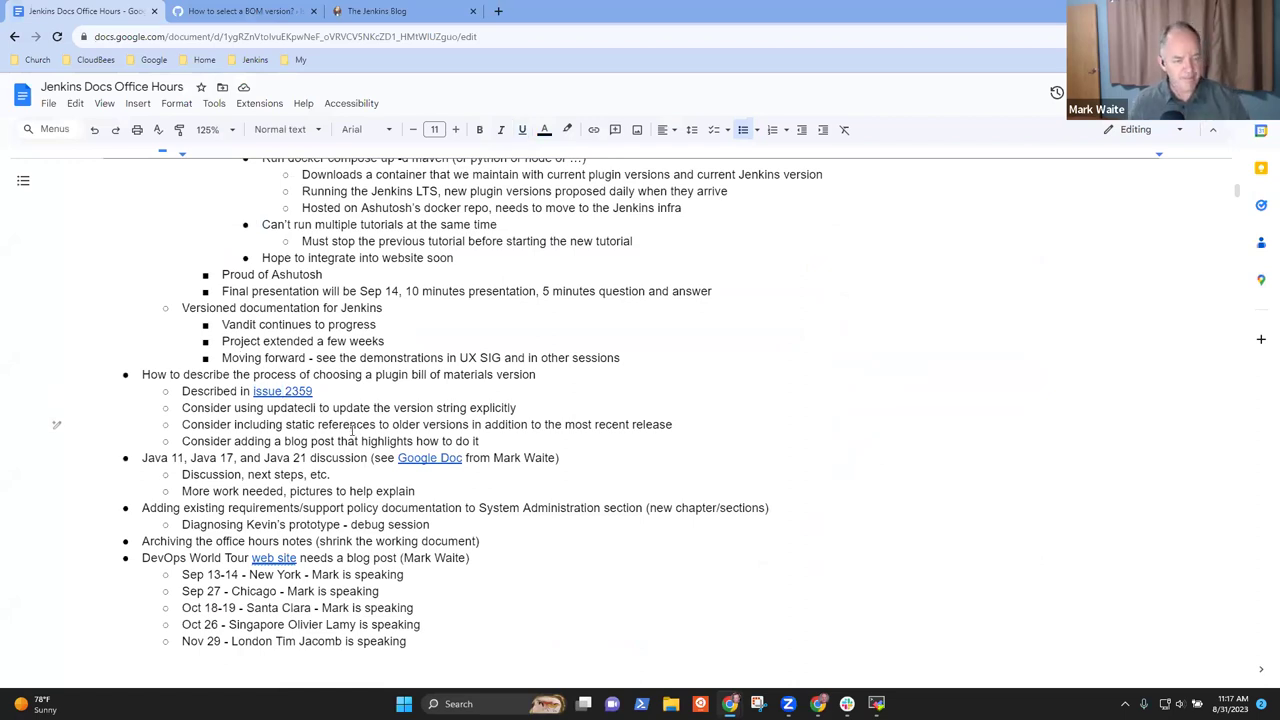
pyautogui.press('Up')
pyautogui.press('Down')
pyautogui.press('Down')
pyautogui.press('Up')
pyautogui.press('Up')
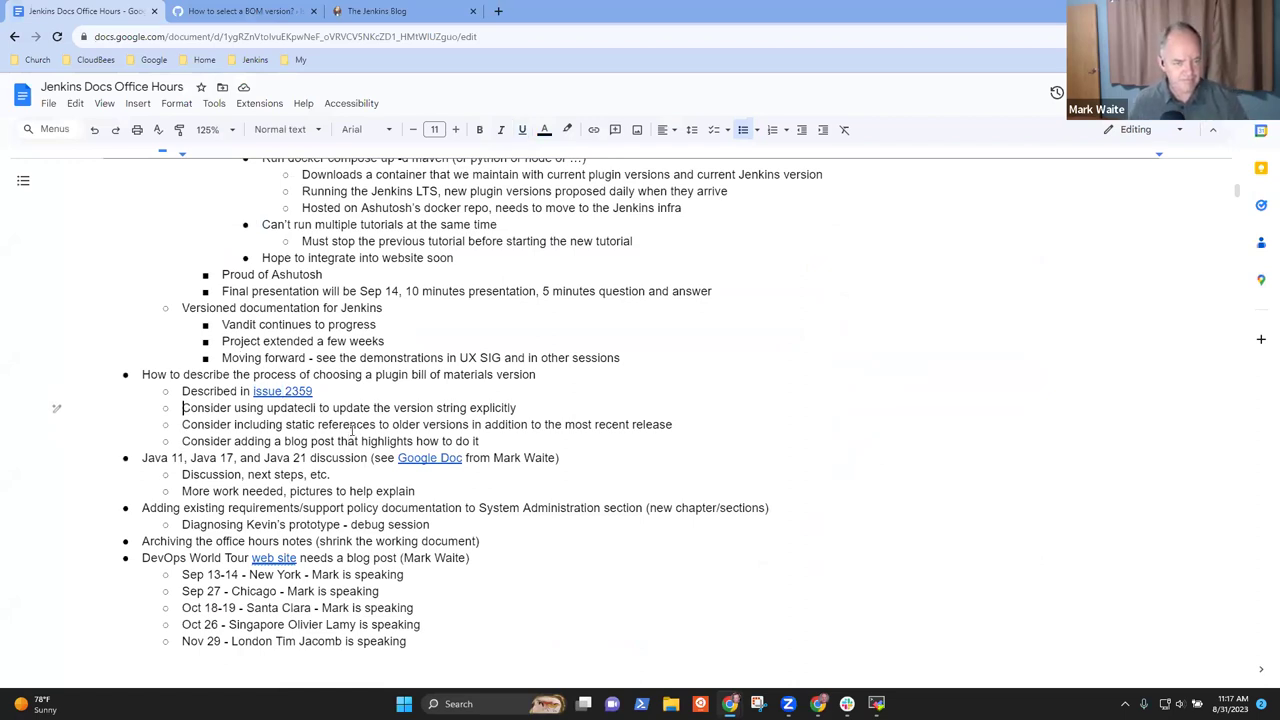
pyautogui.hotkey('shift', 'End')
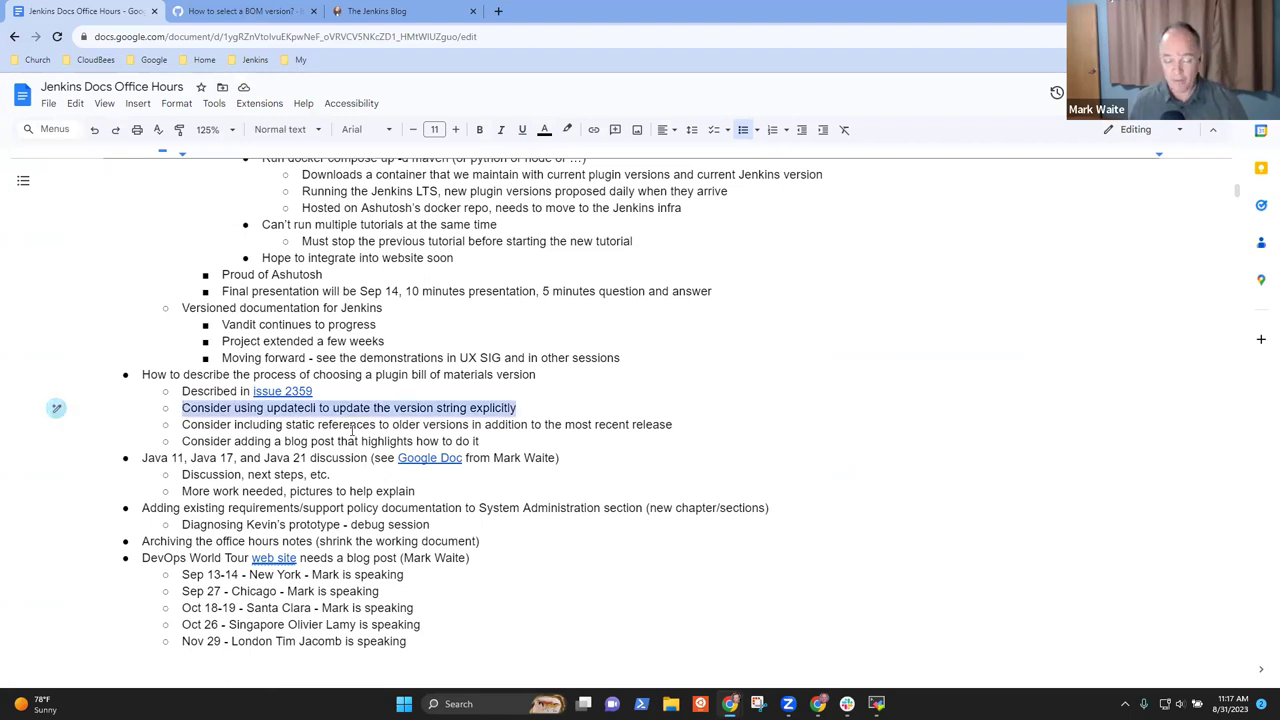
pyautogui.press('Down')
pyautogui.press('Down')
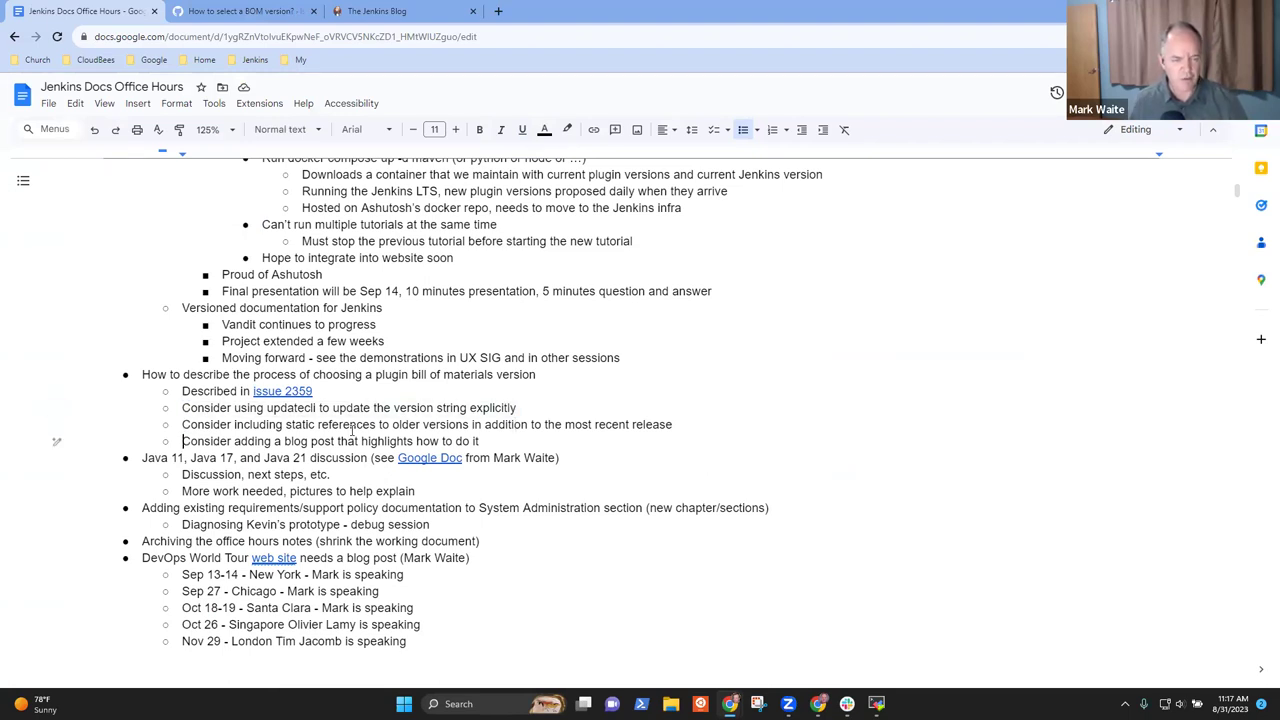
pyautogui.hotkey('shift', 'End')
pyautogui.press('Up')
pyautogui.hotkey('shift', 'End')
pyautogui.press('Up')
pyautogui.press('Home')
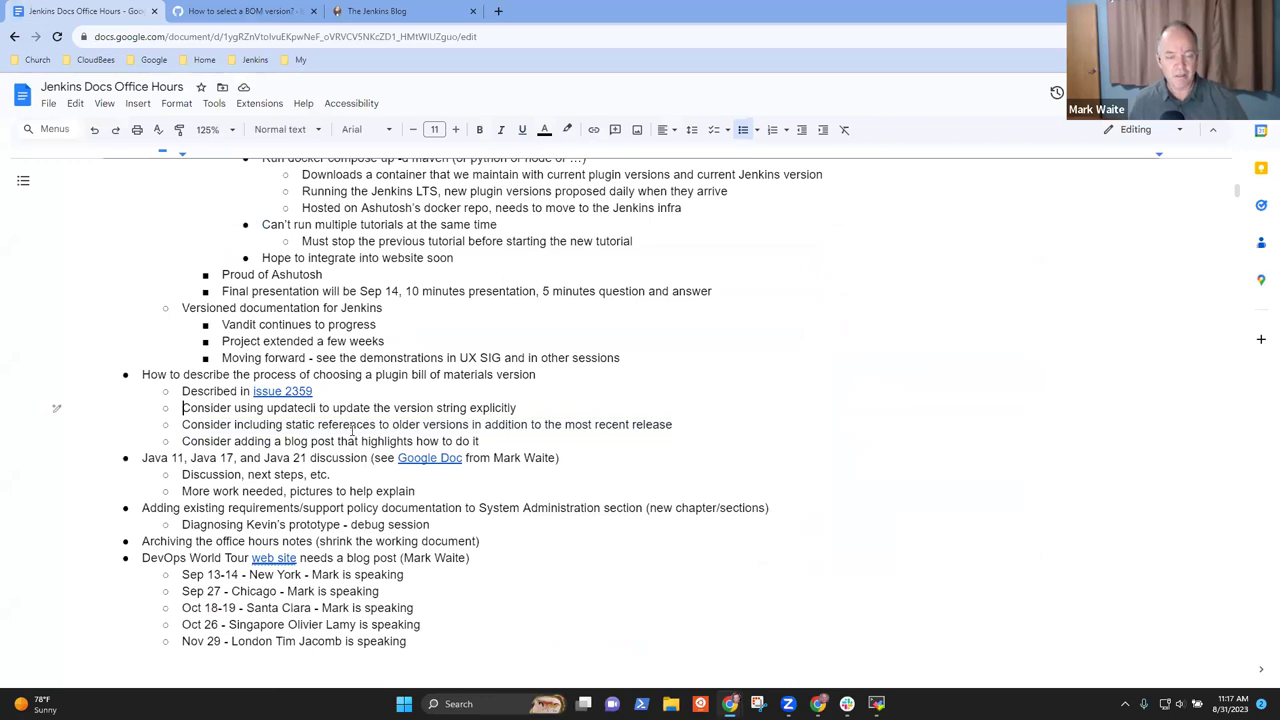
pyautogui.press('End')
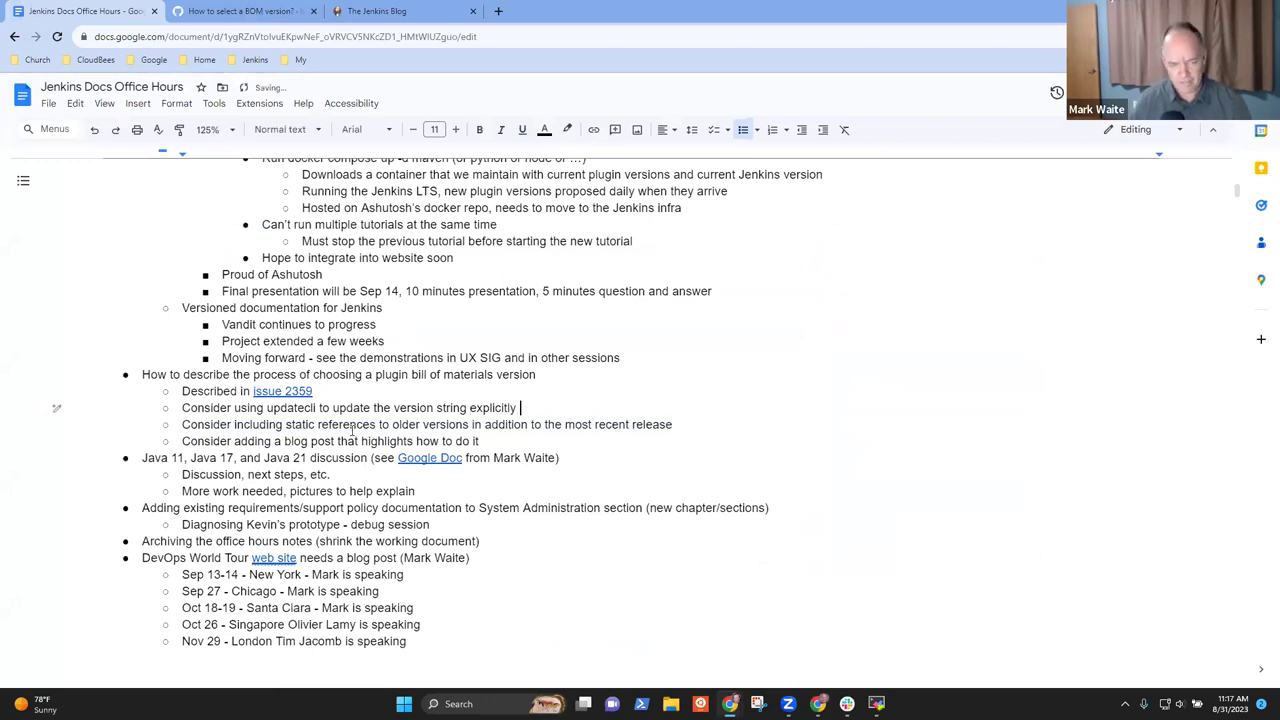
pyautogui.write('in the documentation')
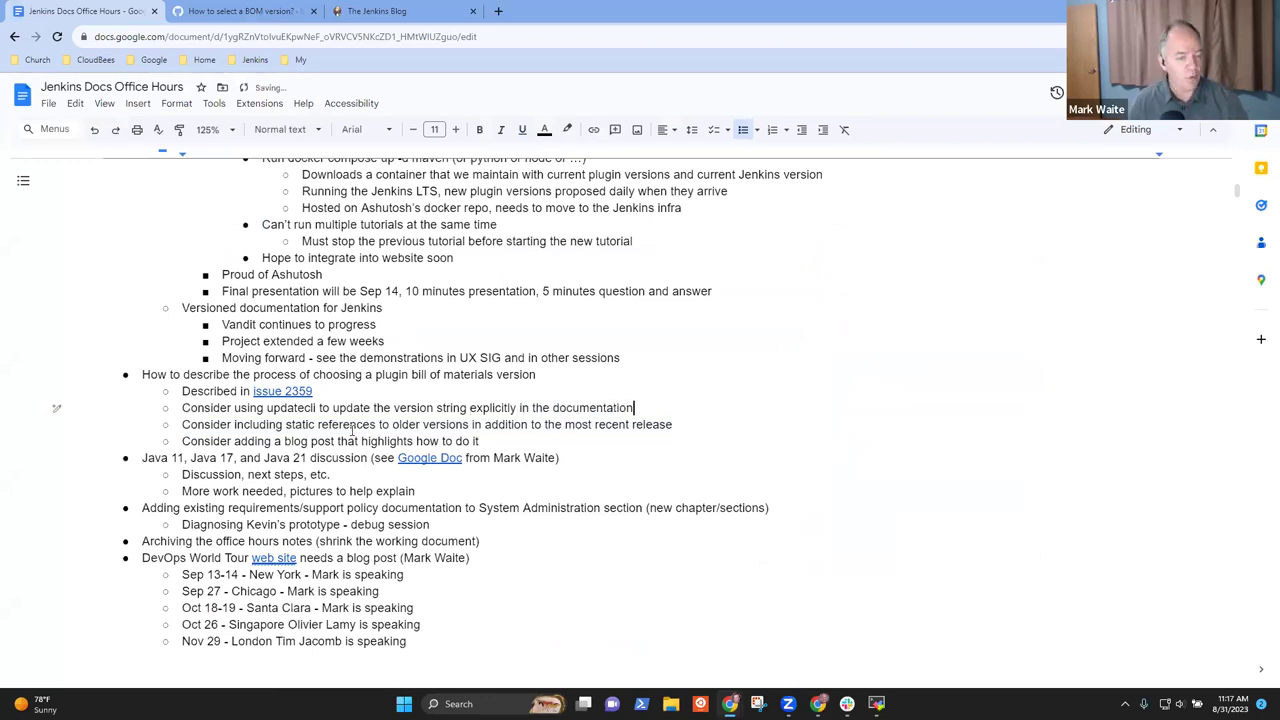
# Review the static references and blog post suggestions, continuing through the Java 11, Java 17, and Java 21 discussion item.
pyautogui.press('Down')
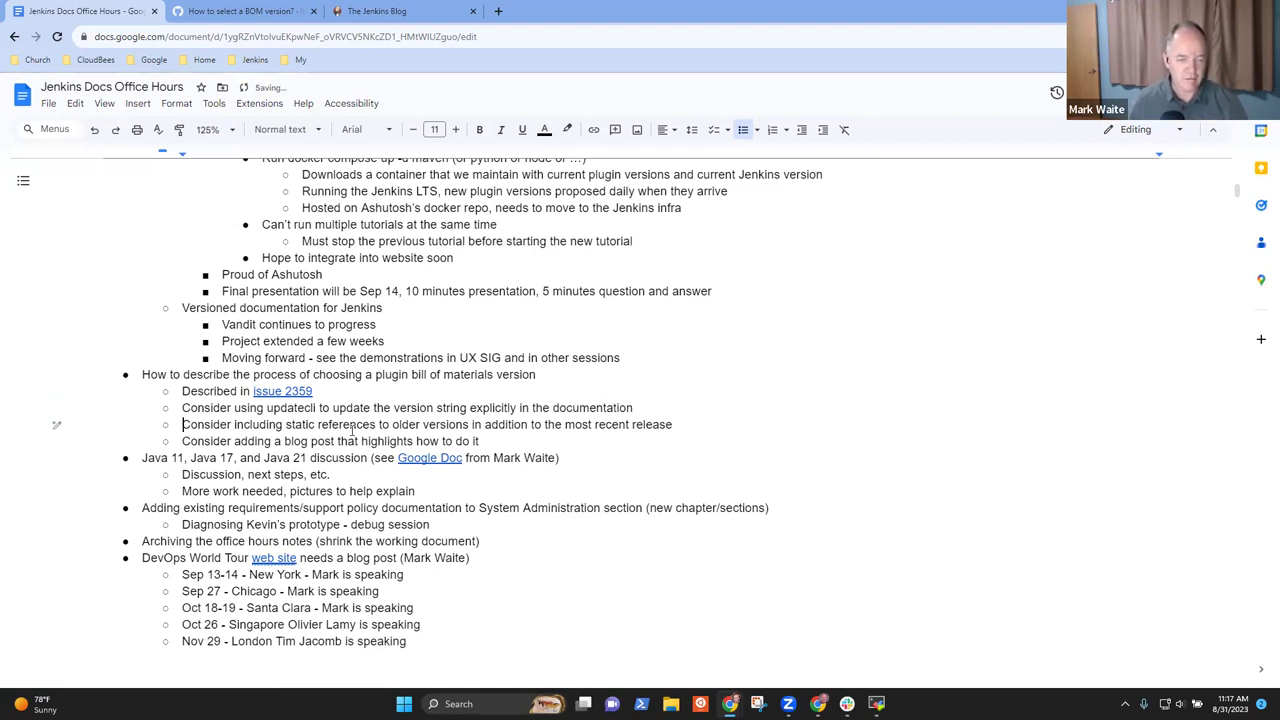
pyautogui.hotkey('shift', 'End')
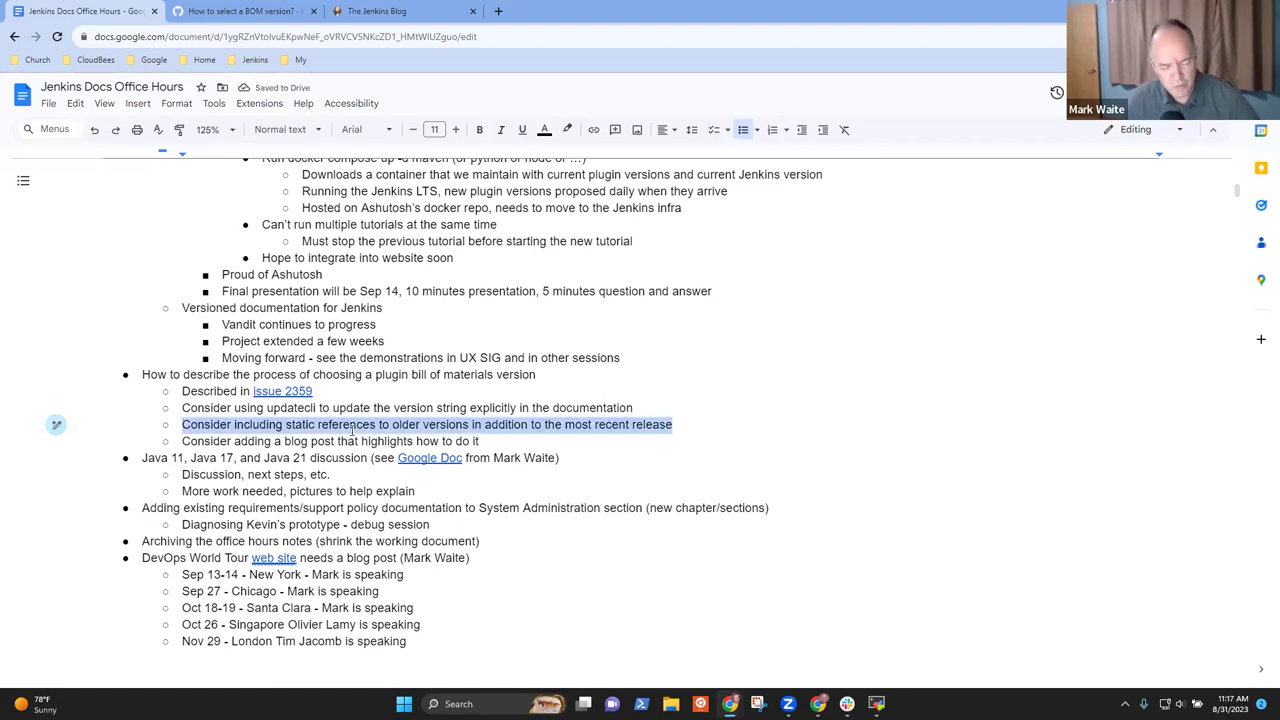
pyautogui.press('Down')
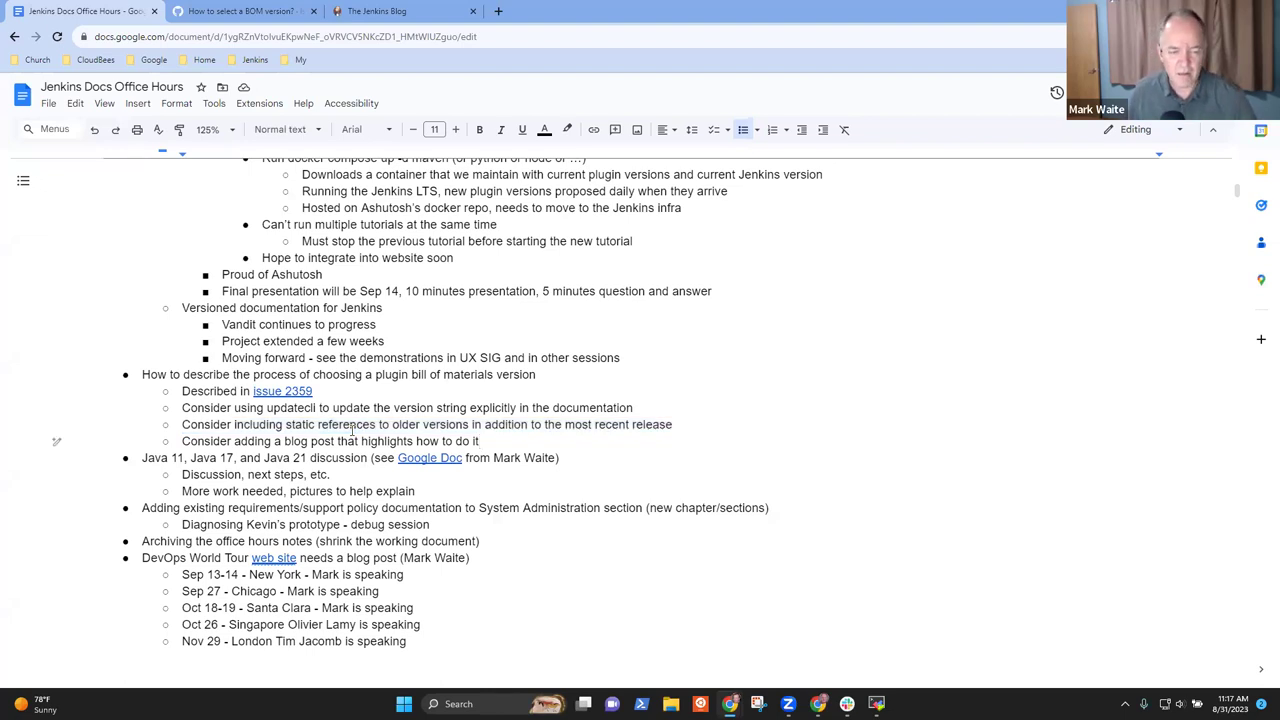
pyautogui.hotkey('shift', 'End')
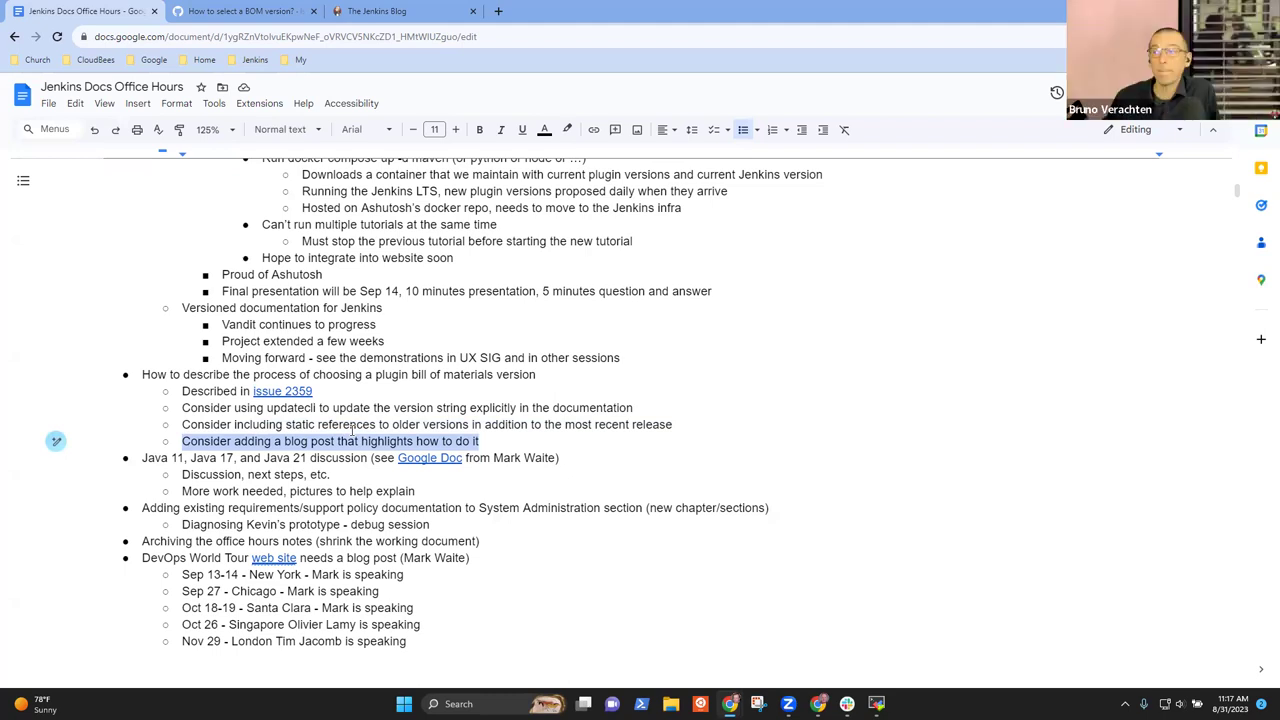
pyautogui.press('Down')
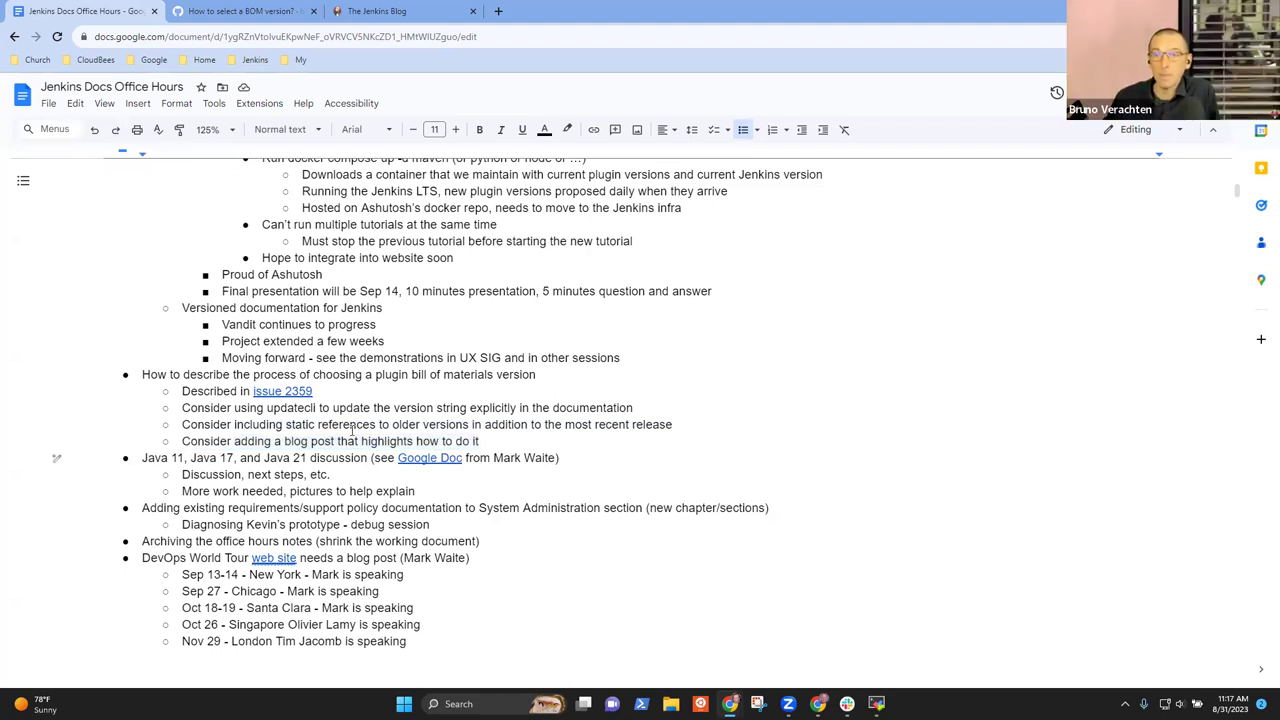
pyautogui.hotkey('shift', 'End')
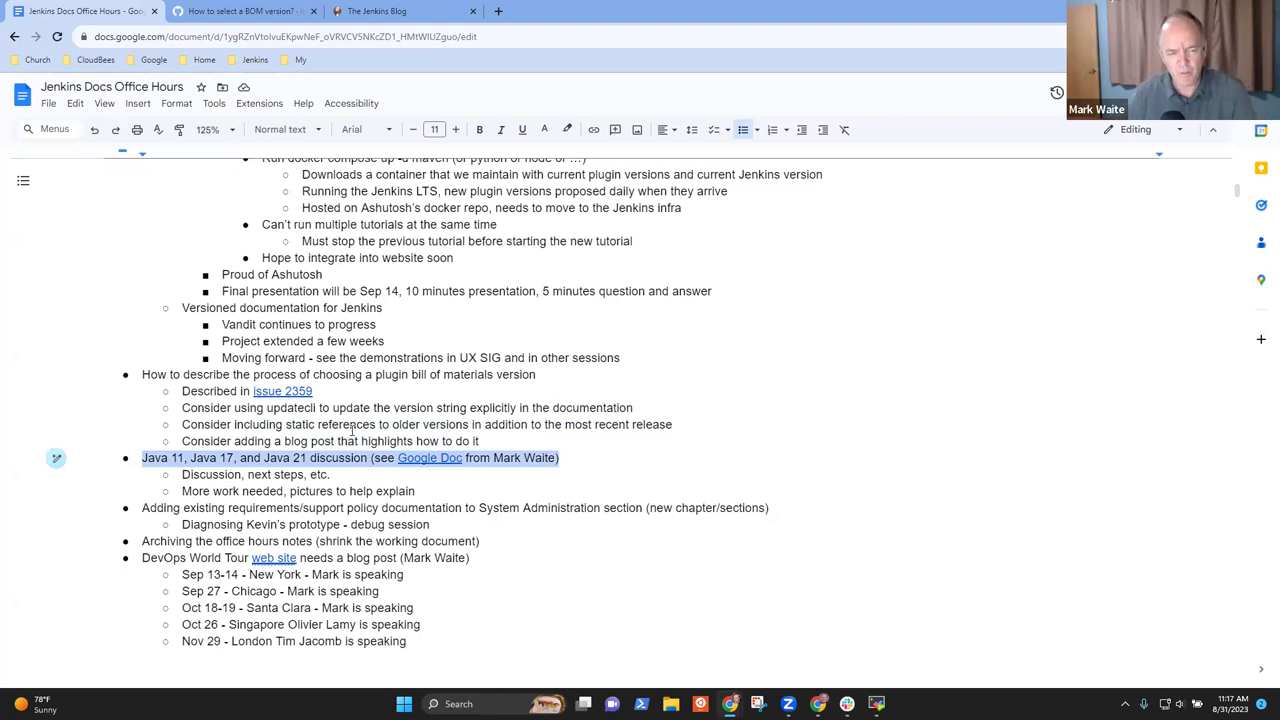
pyautogui.press('Down')
pyautogui.press('Down')
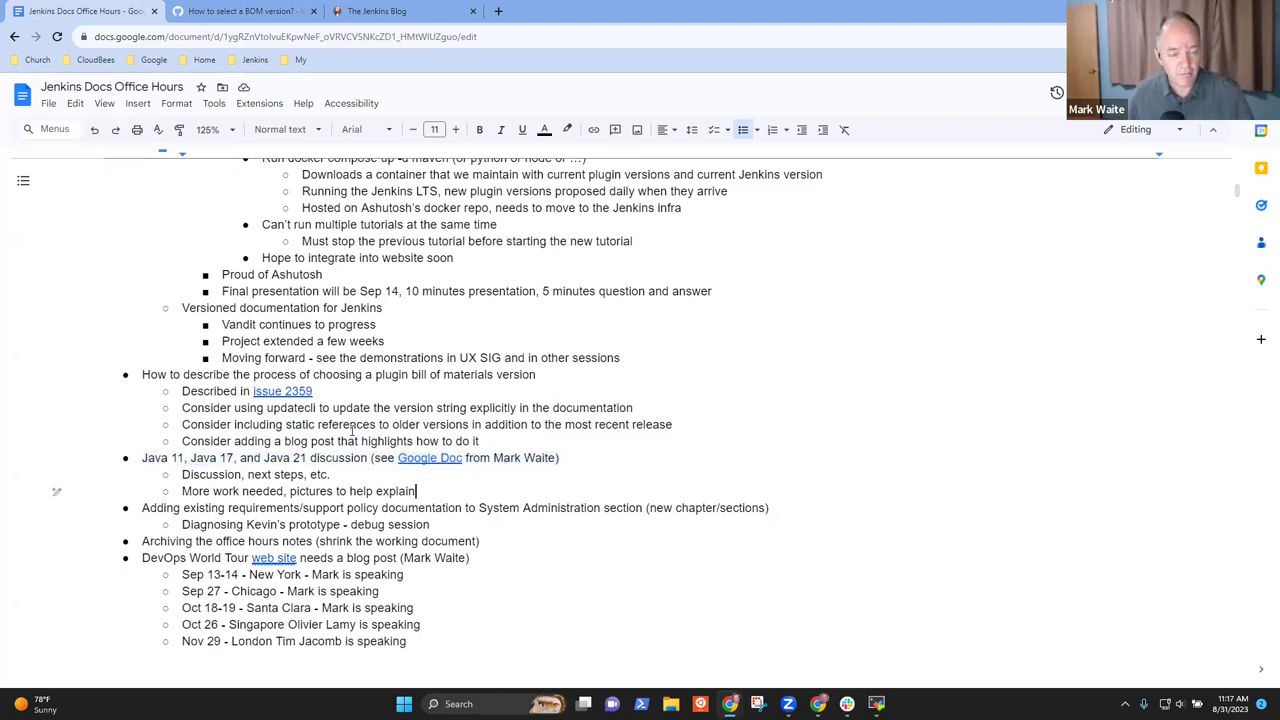
pyautogui.hotkey('shift', 'Home')
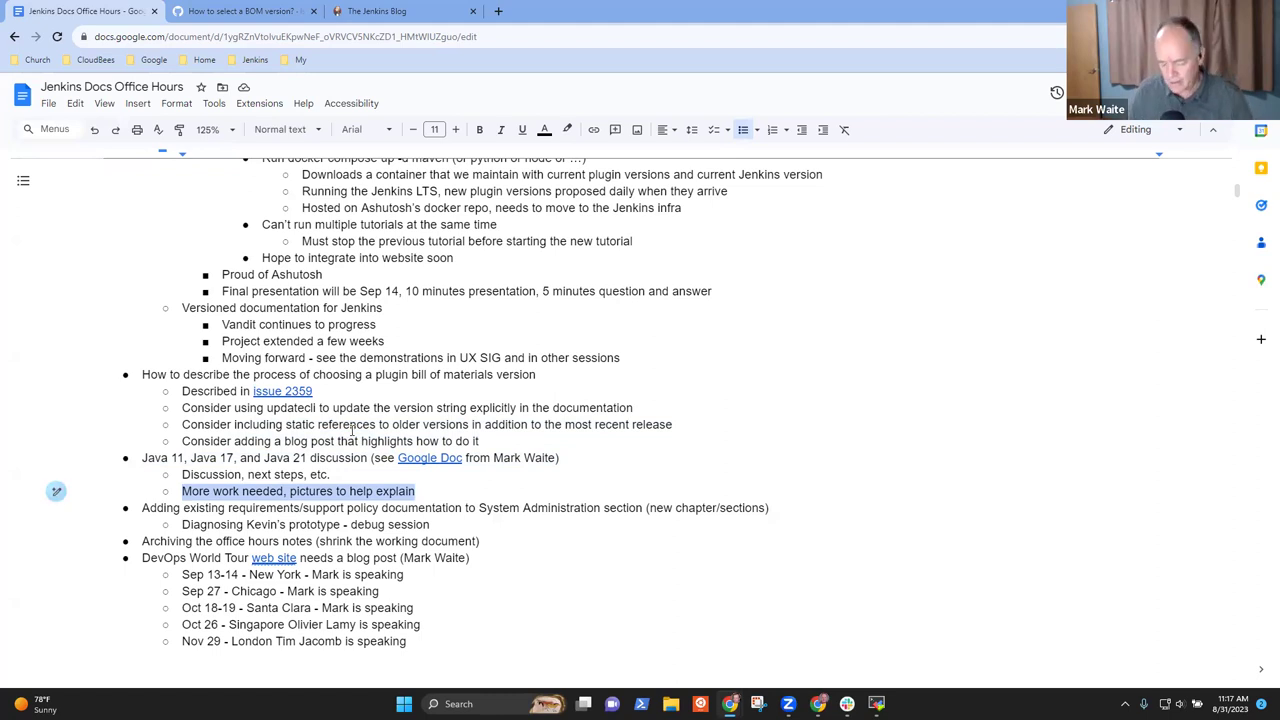
pyautogui.press('End')
pyautogui.press('Return')
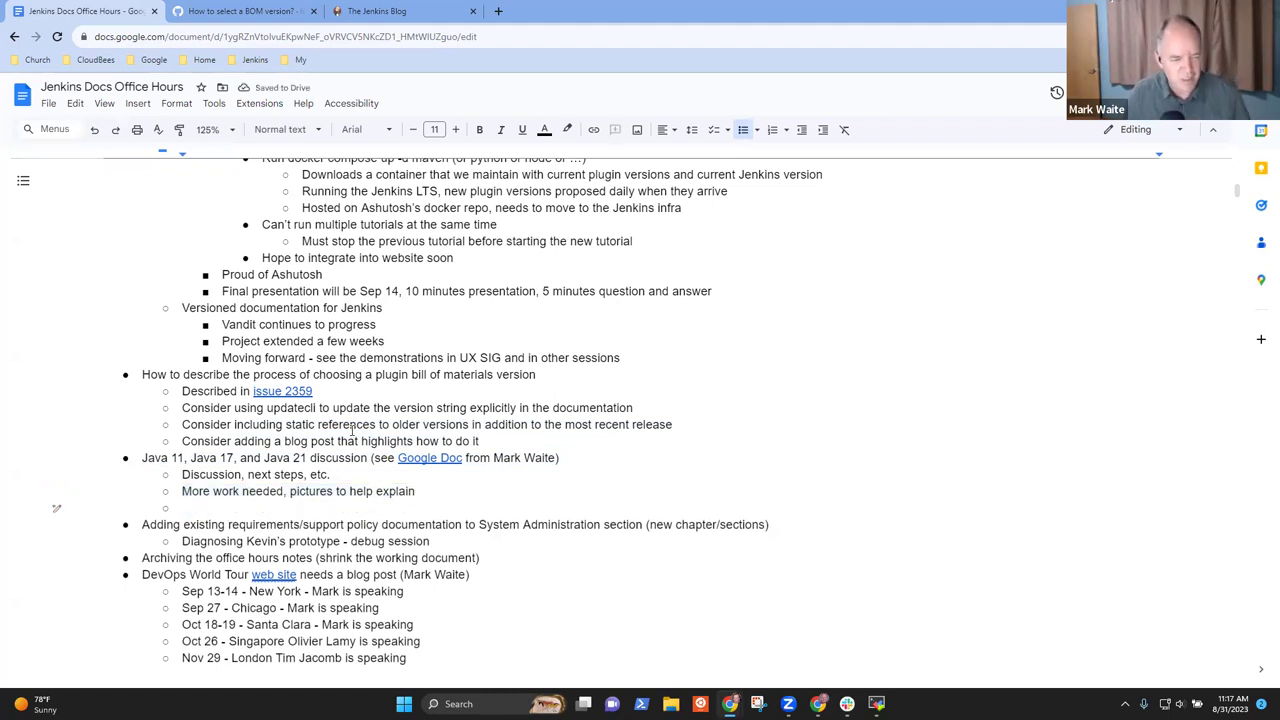
pyautogui.press('BackSpace')
pyautogui.press('BackSpace')
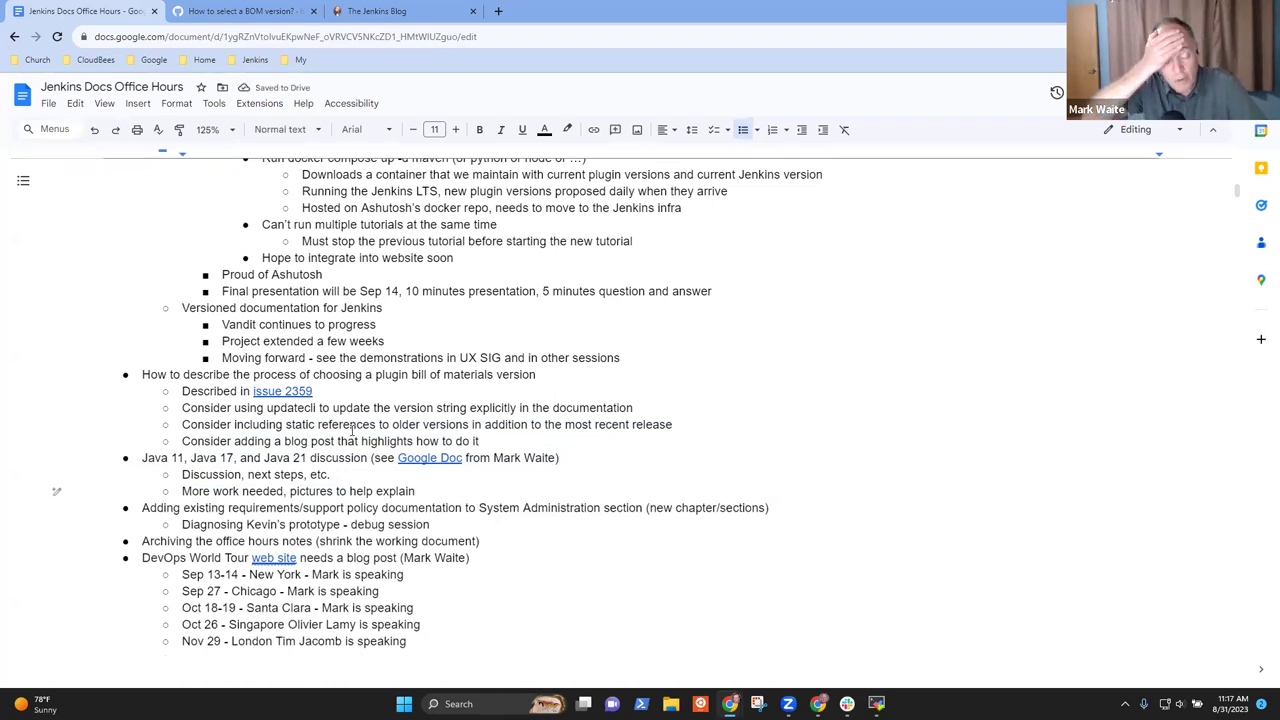
# Review the Java 11, Java 17, and Java 21 discussion item and the item on adding requirements/support policy documentation to System Administration.
pyautogui.click(279, 508)
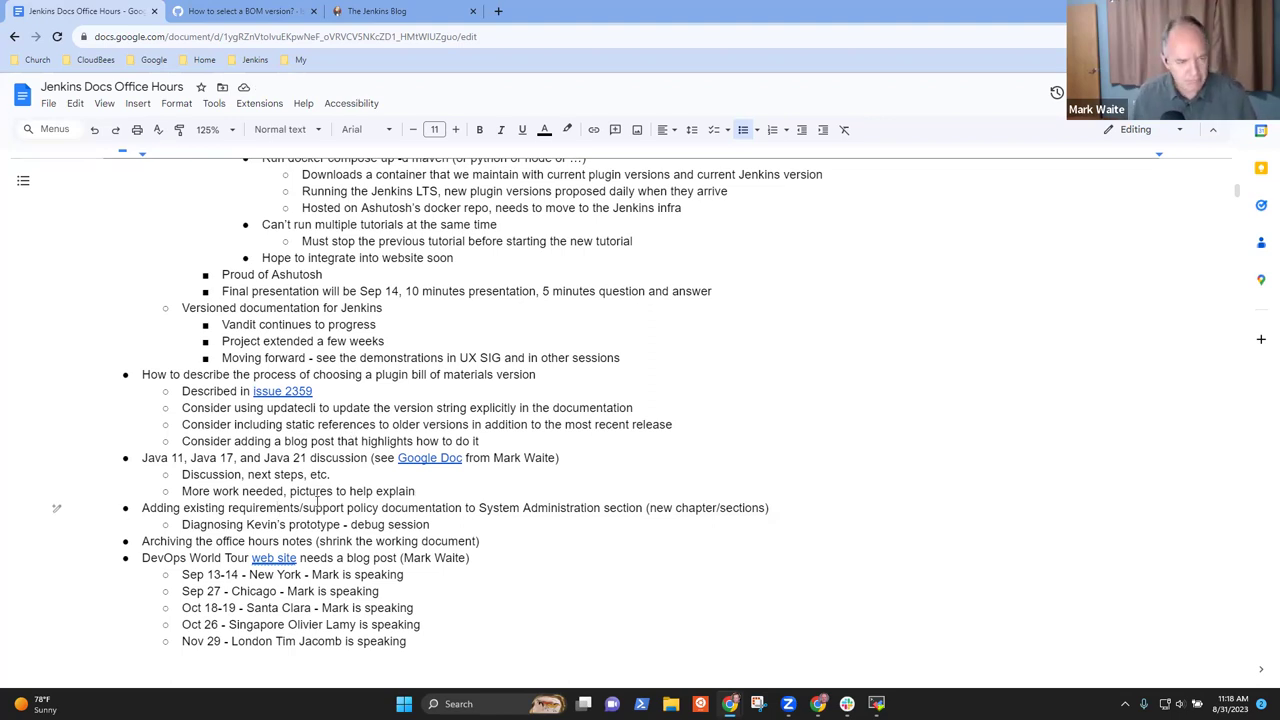
pyautogui.press('Up')
pyautogui.press('Up')
pyautogui.press('Up')
pyautogui.hotkey('shift', 'End')
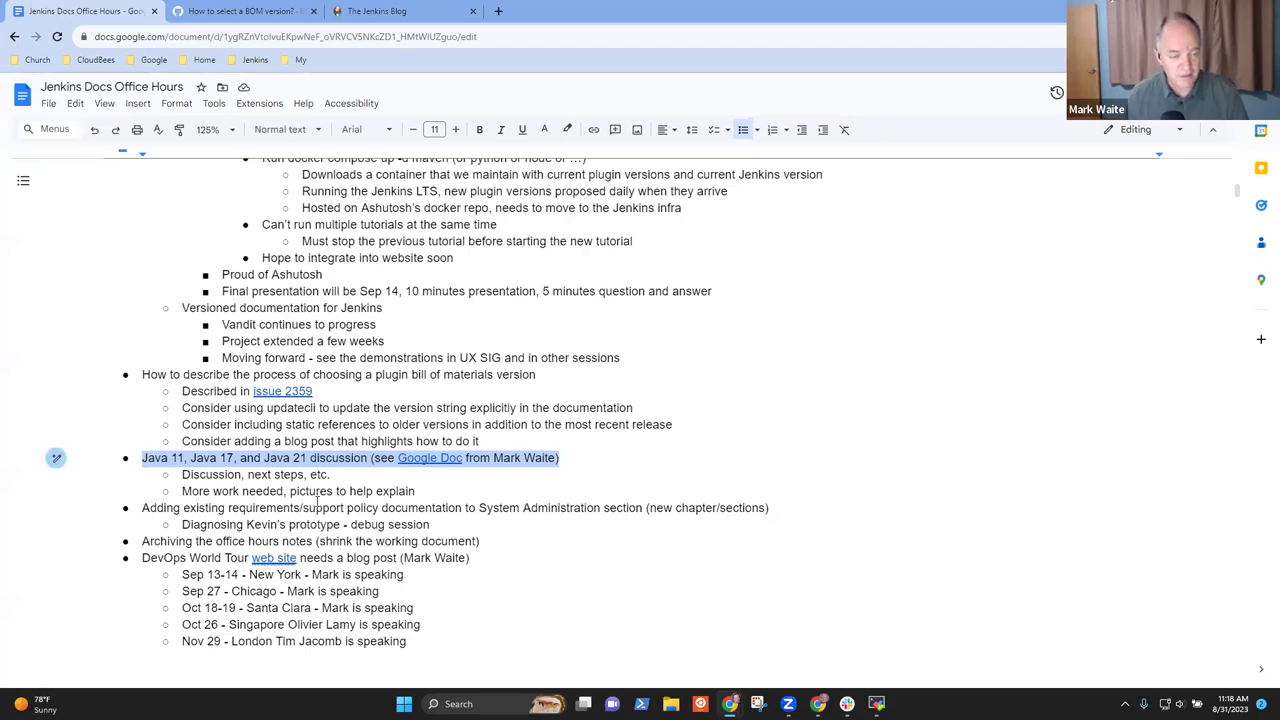
pyautogui.click(323, 507)
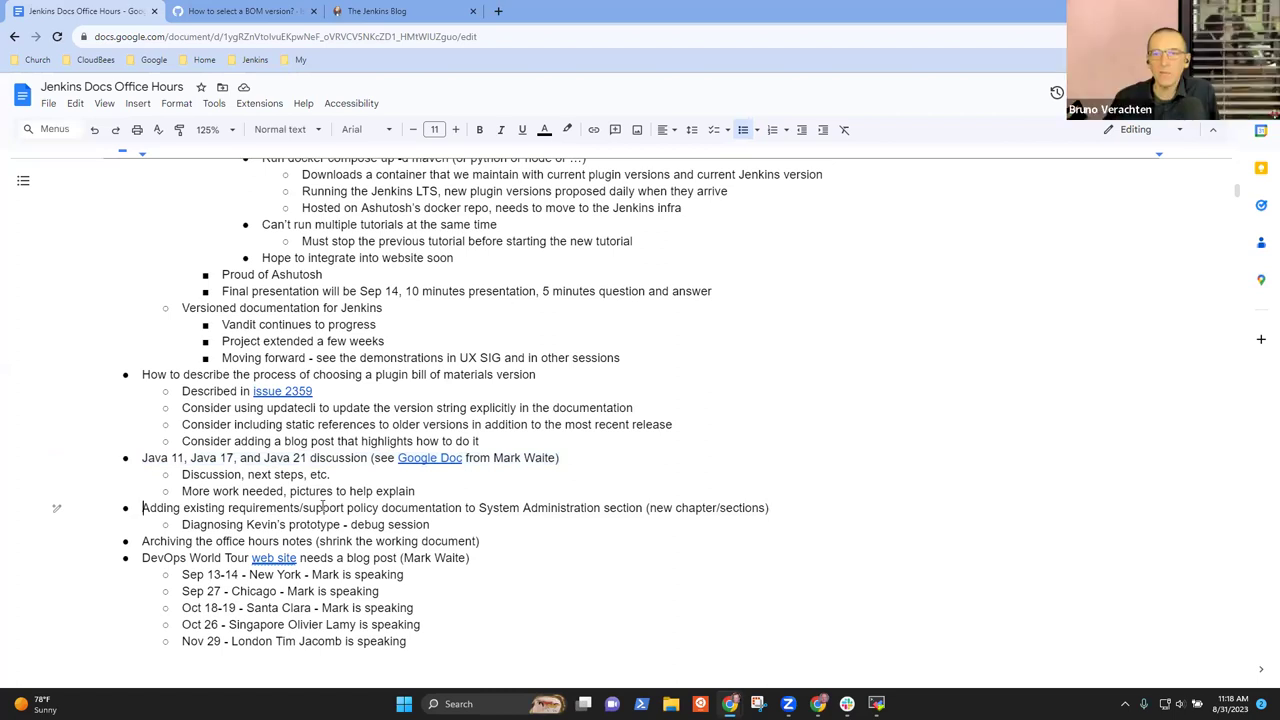
pyautogui.tripleClick(323, 507)
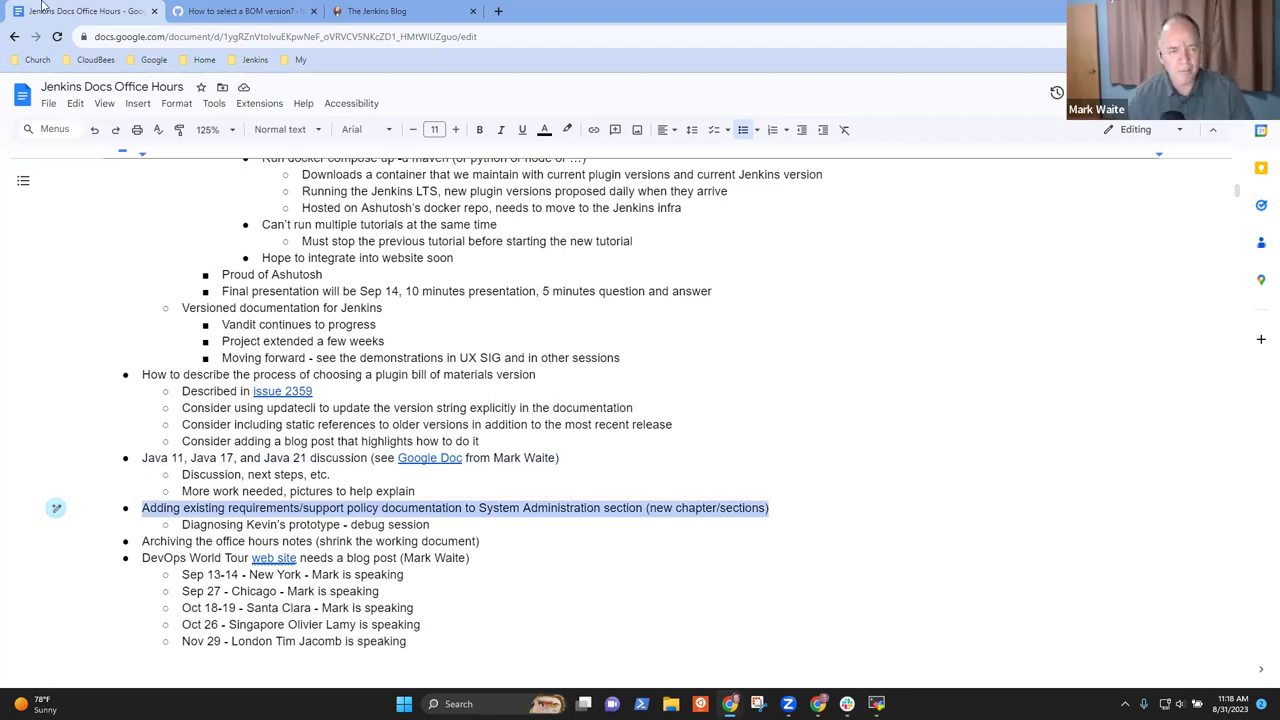
# Open the Linux page of the Installing Jenkins documentation on the Jenkins site and examine its software requirements and place in the handbook.
pyautogui.click(366, 10)
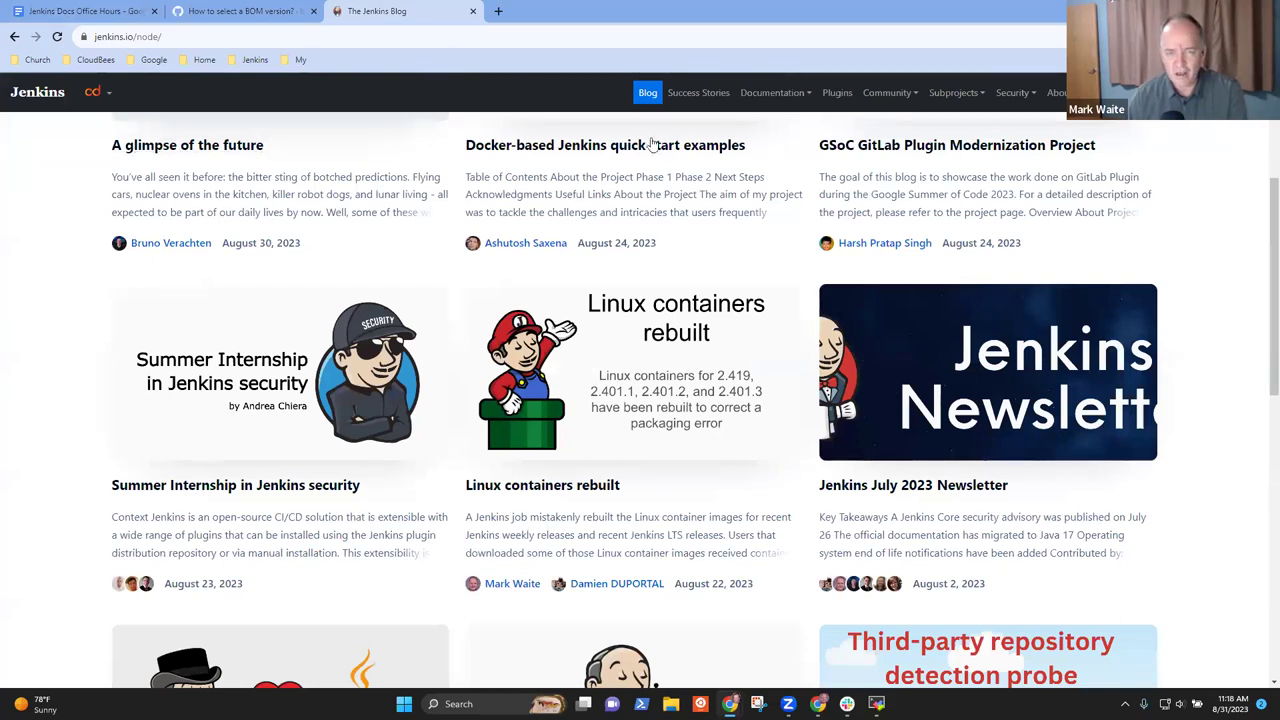
pyautogui.click(770, 92)
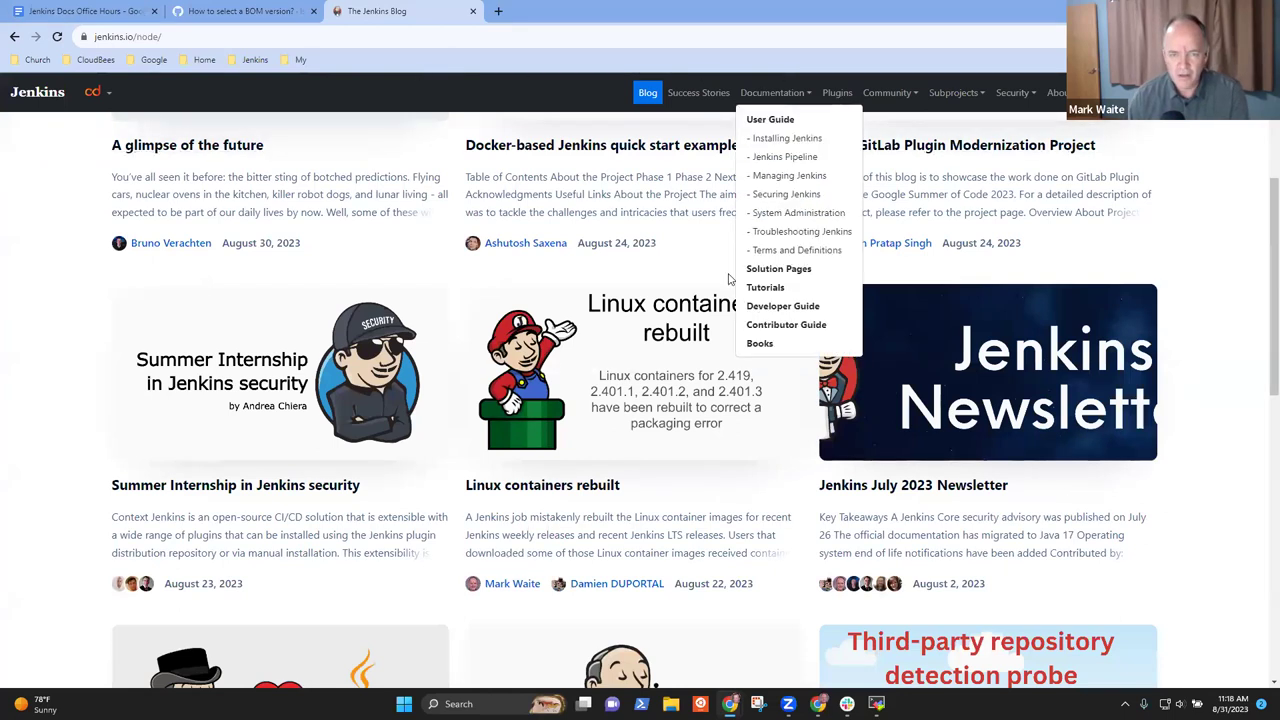
pyautogui.click(803, 140)
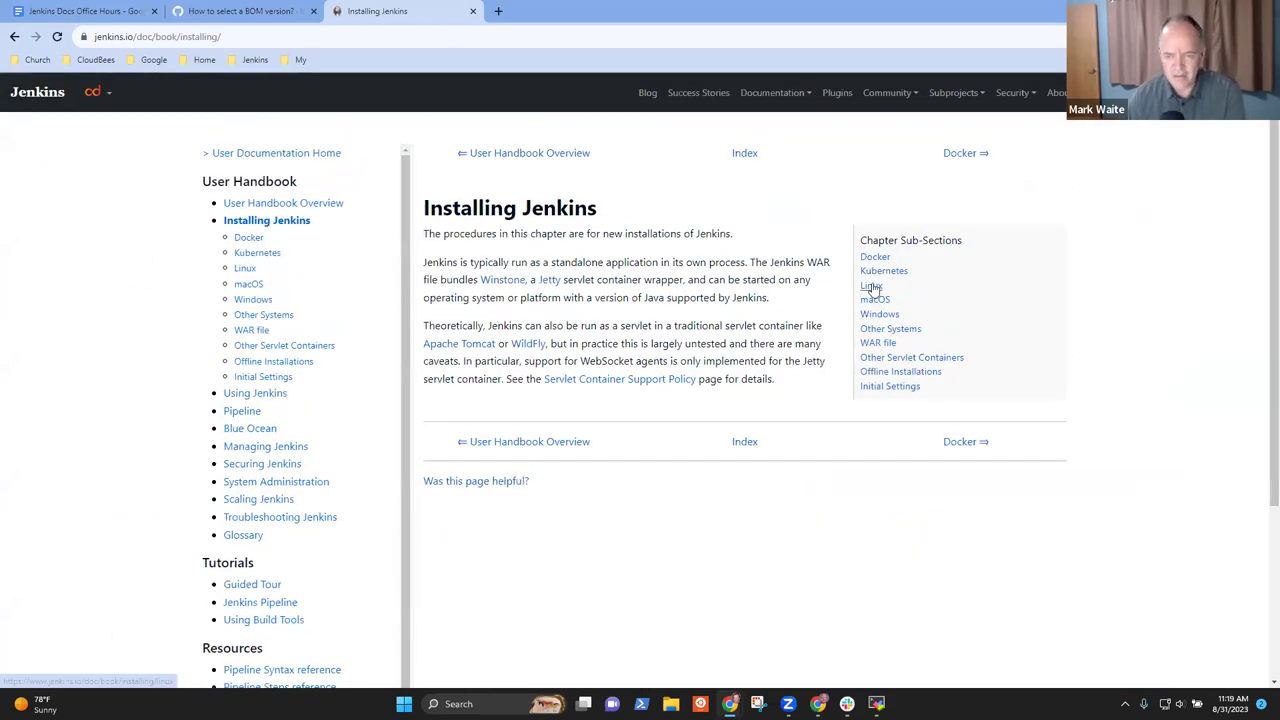
pyautogui.click(873, 287)
pyautogui.scroll(-2, 474, 425)
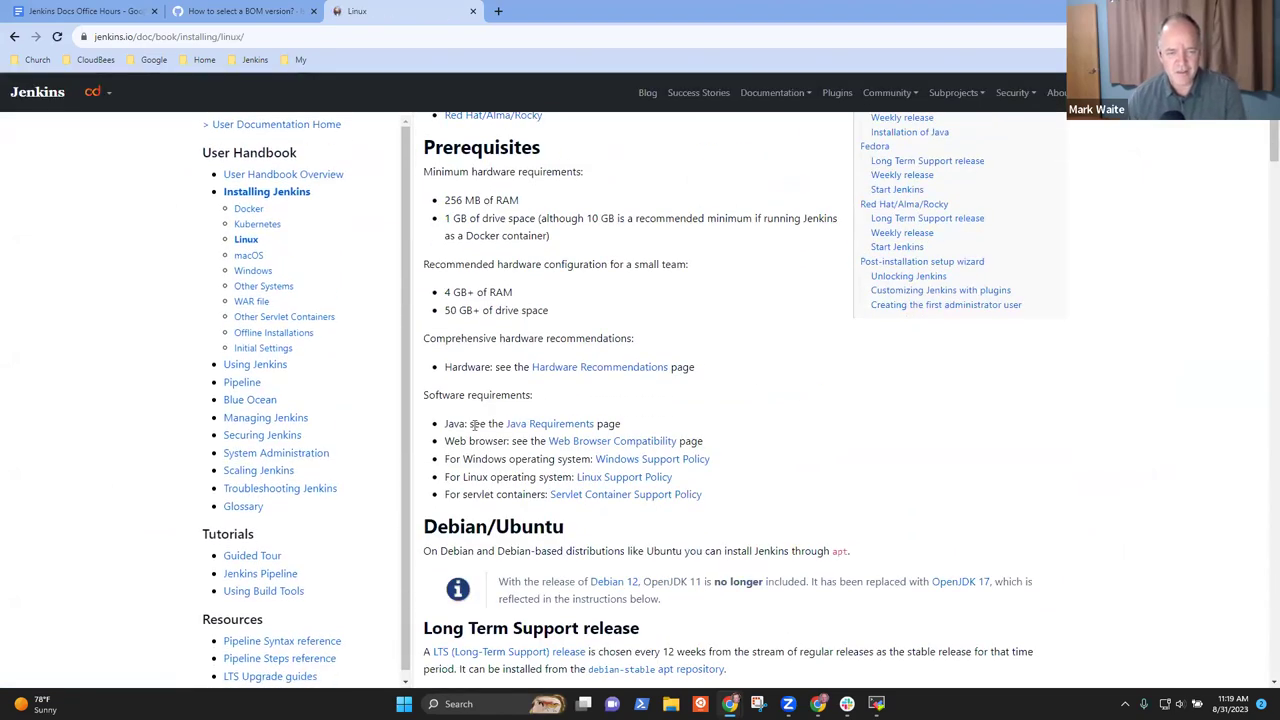
pyautogui.moveTo(424, 395); pyautogui.dragTo(512, 390)
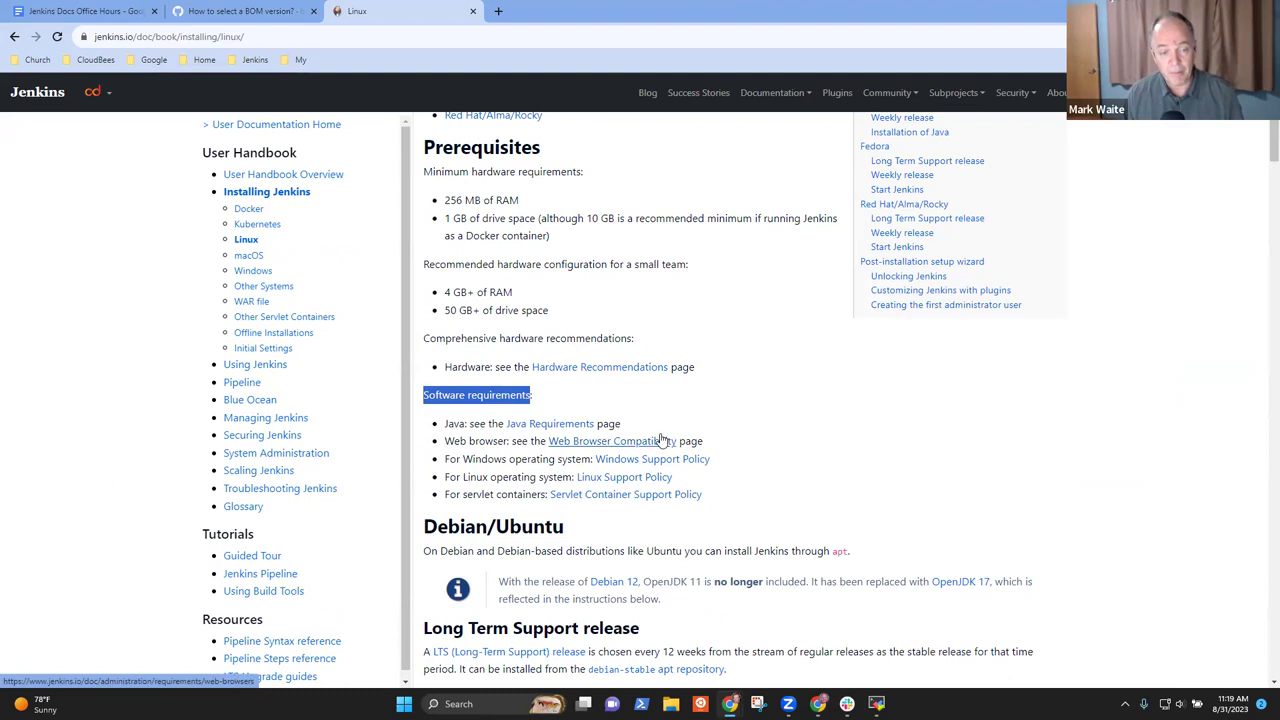
pyautogui.click(850, 462)
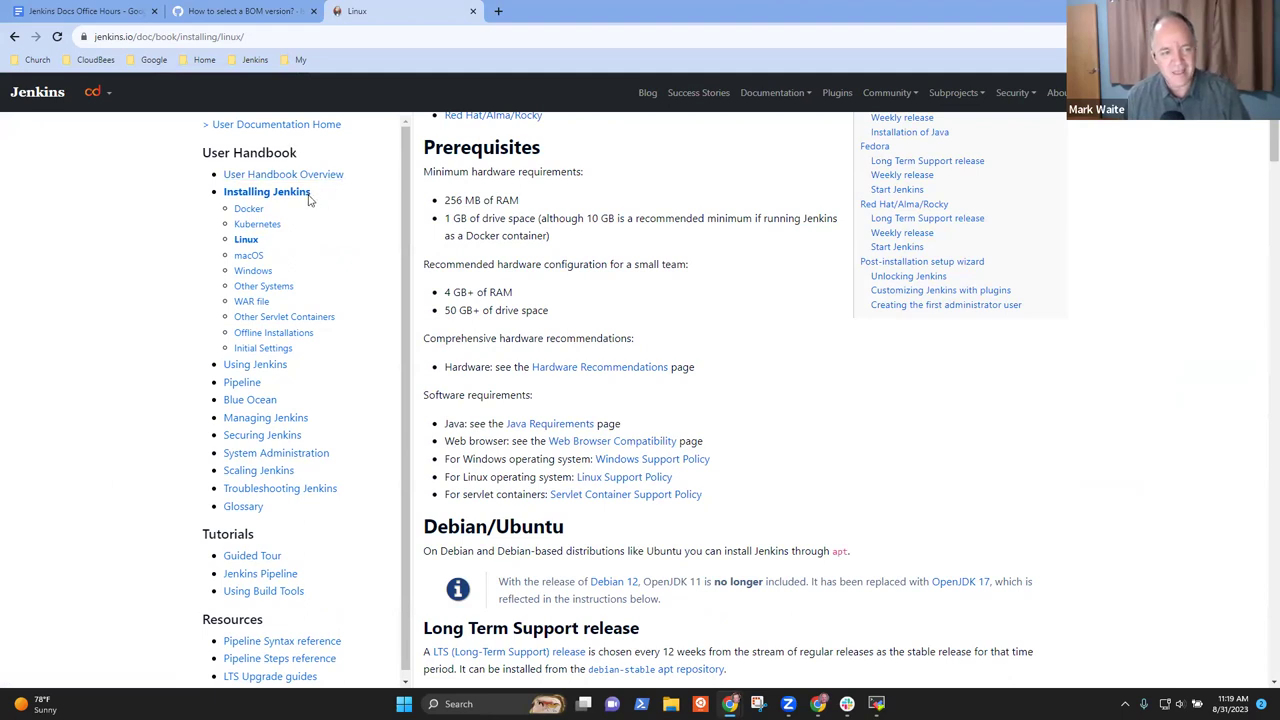
pyautogui.moveTo(308, 200); pyautogui.dragTo(203, 192)
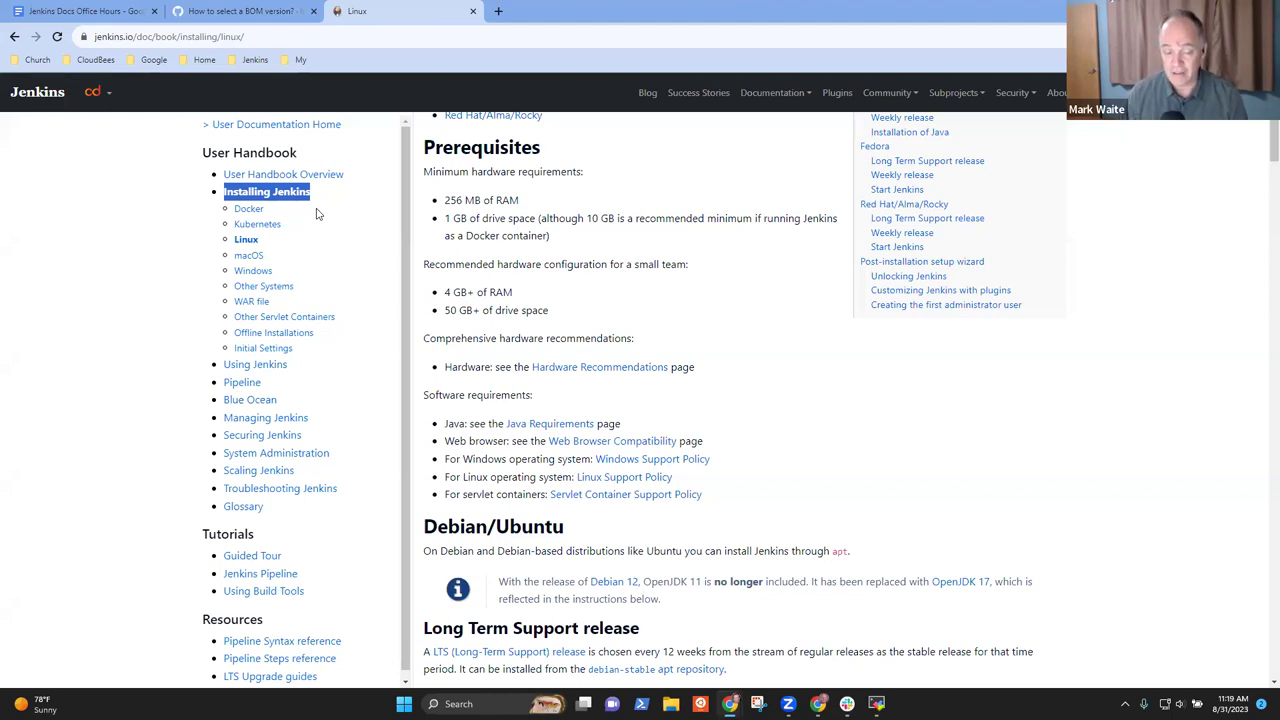
# Compare the requirements/support policy agenda item in the office hours notes with the Installing Jenkins chapter's Docker and Kubernetes sub-sections.
pyautogui.click(100, 10)
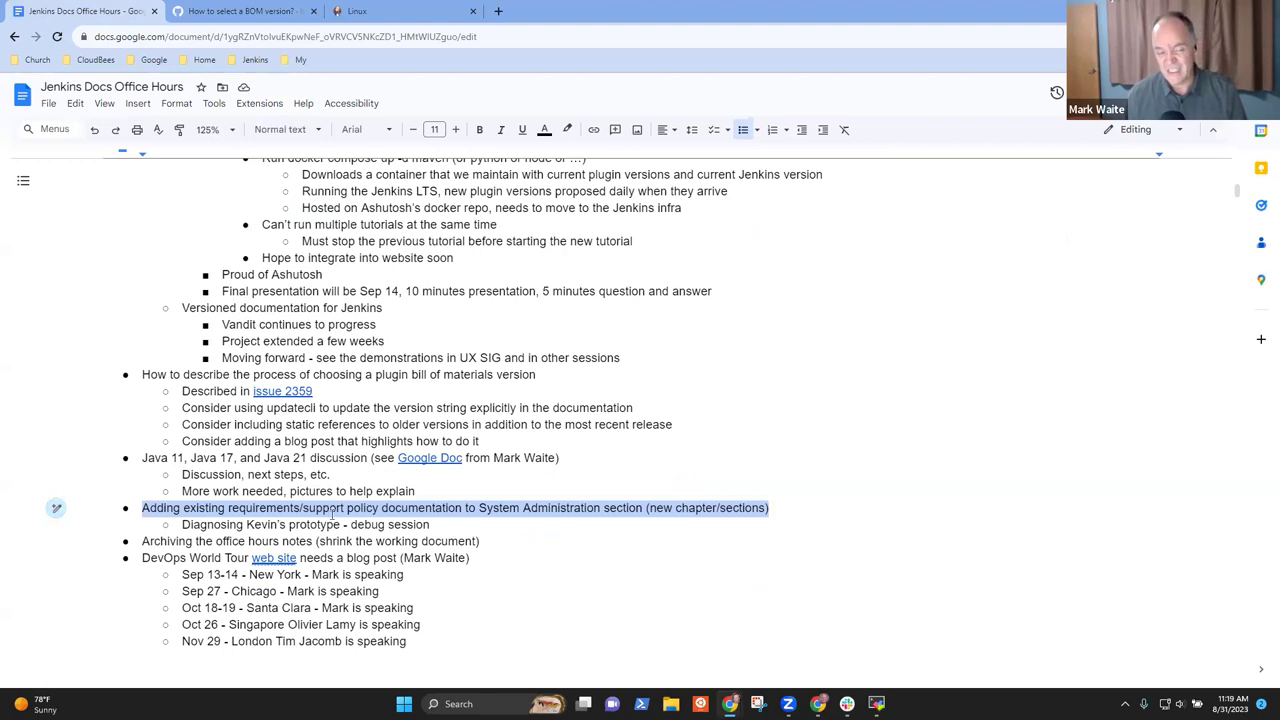
pyautogui.click(440, 11)
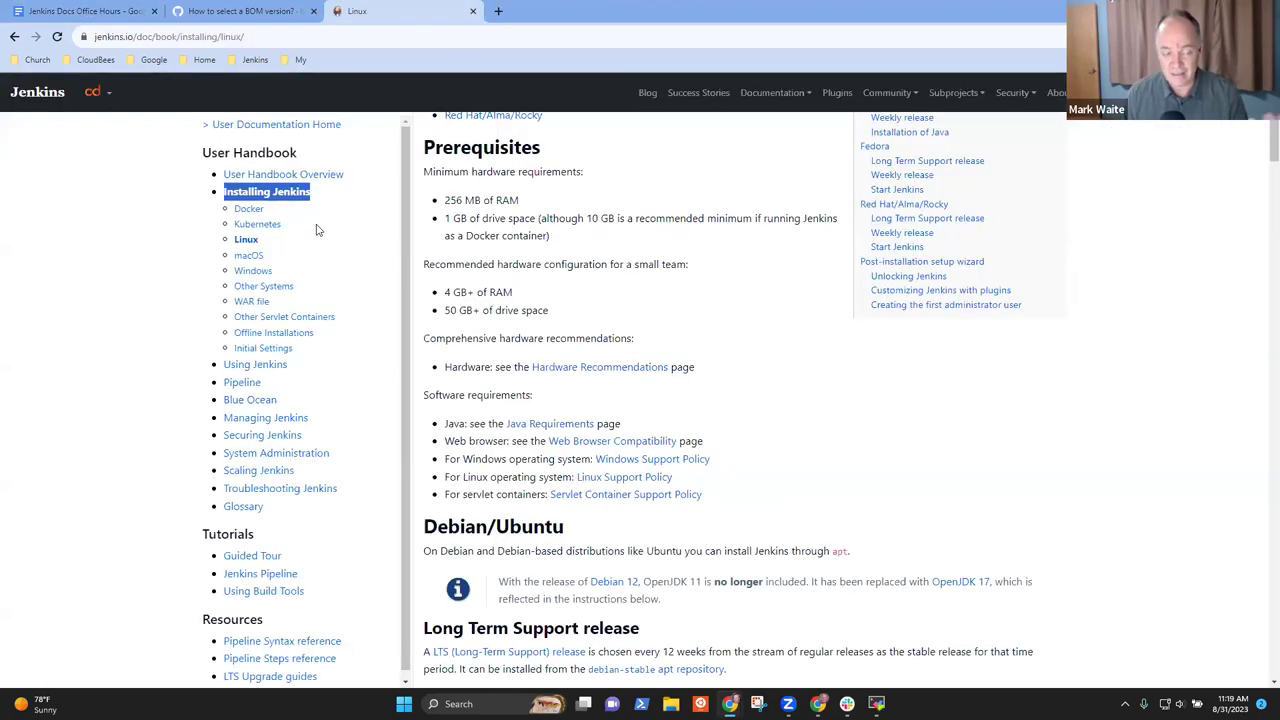
pyautogui.click(122, 10)
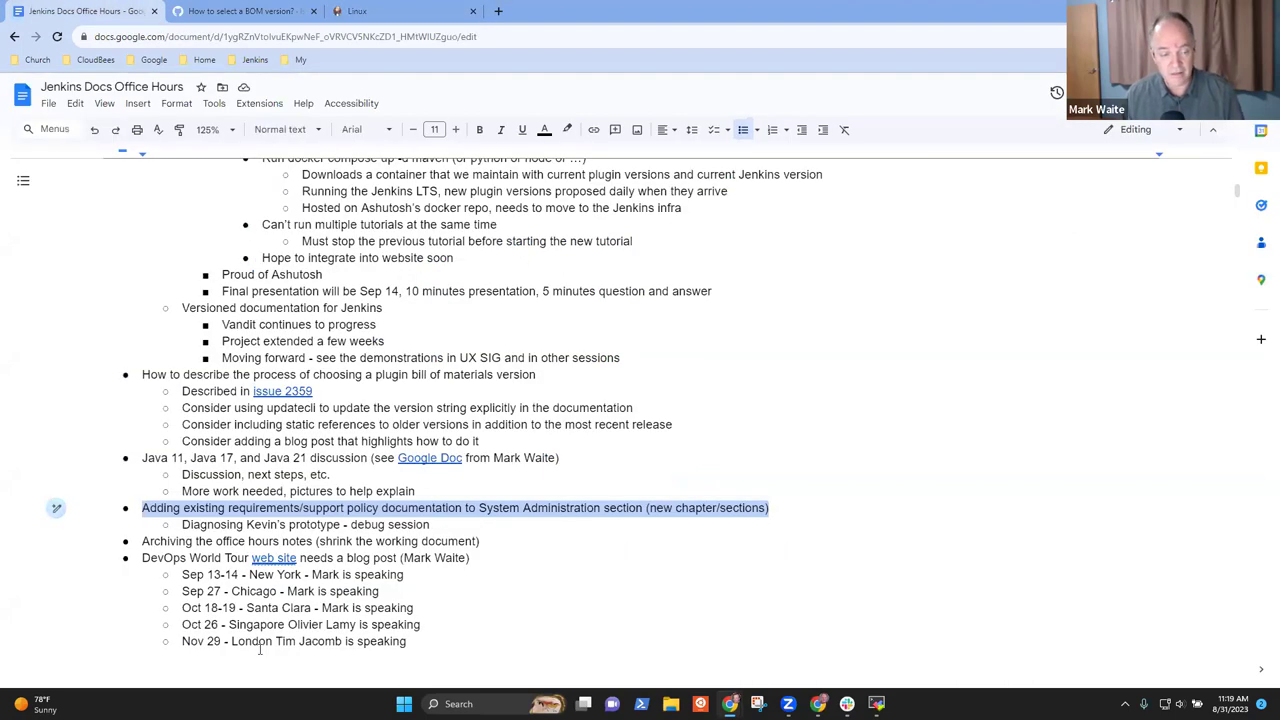
pyautogui.click(350, 11)
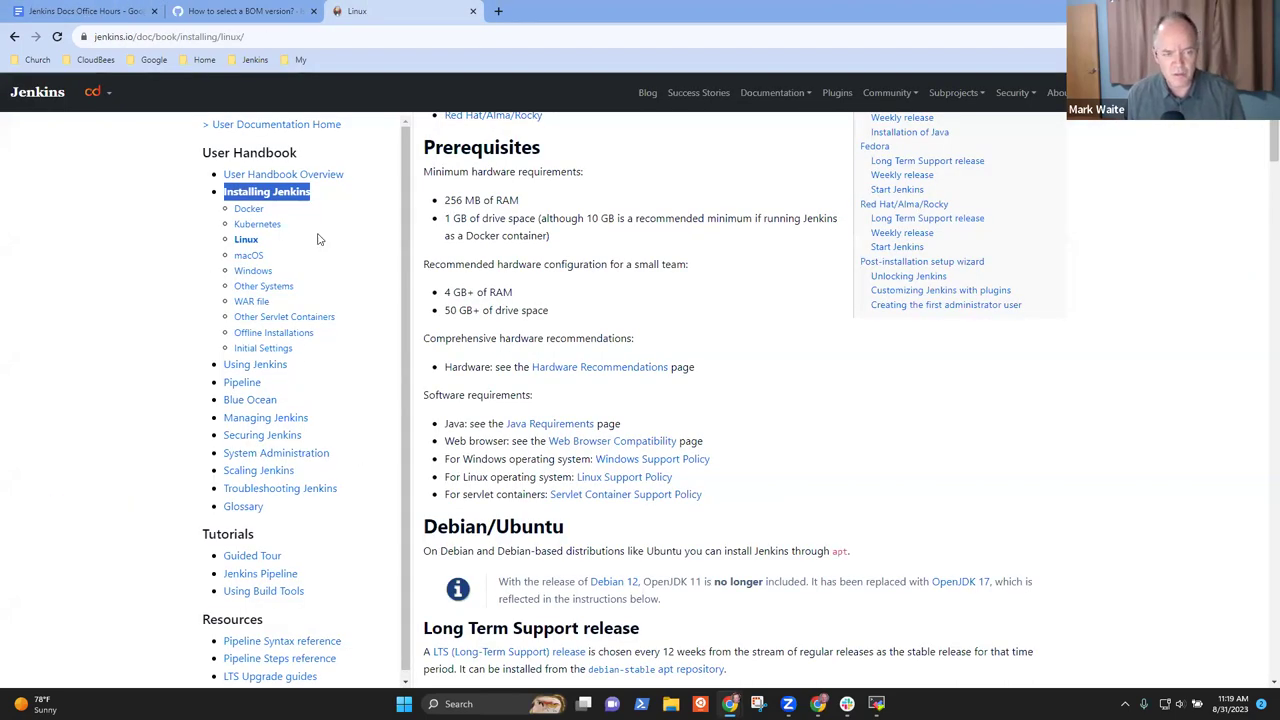
pyautogui.moveTo(310, 232); pyautogui.dragTo(235, 207)
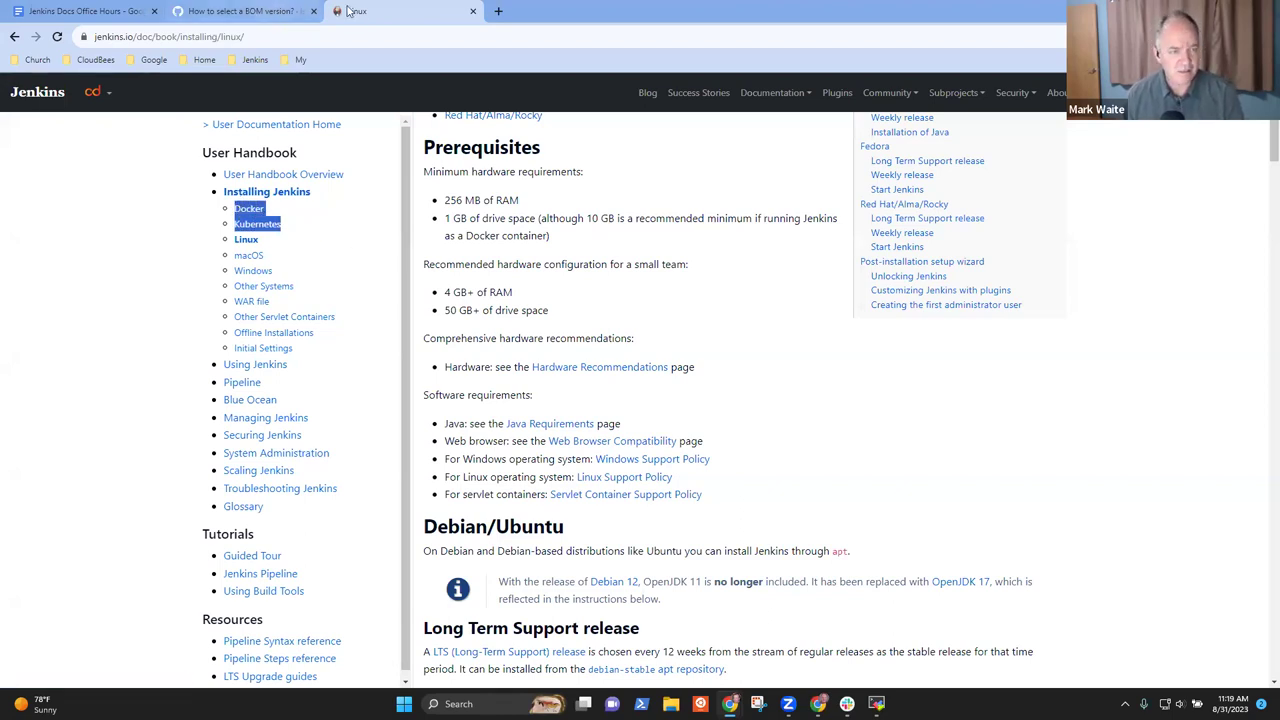
pyautogui.moveTo(256, 15)
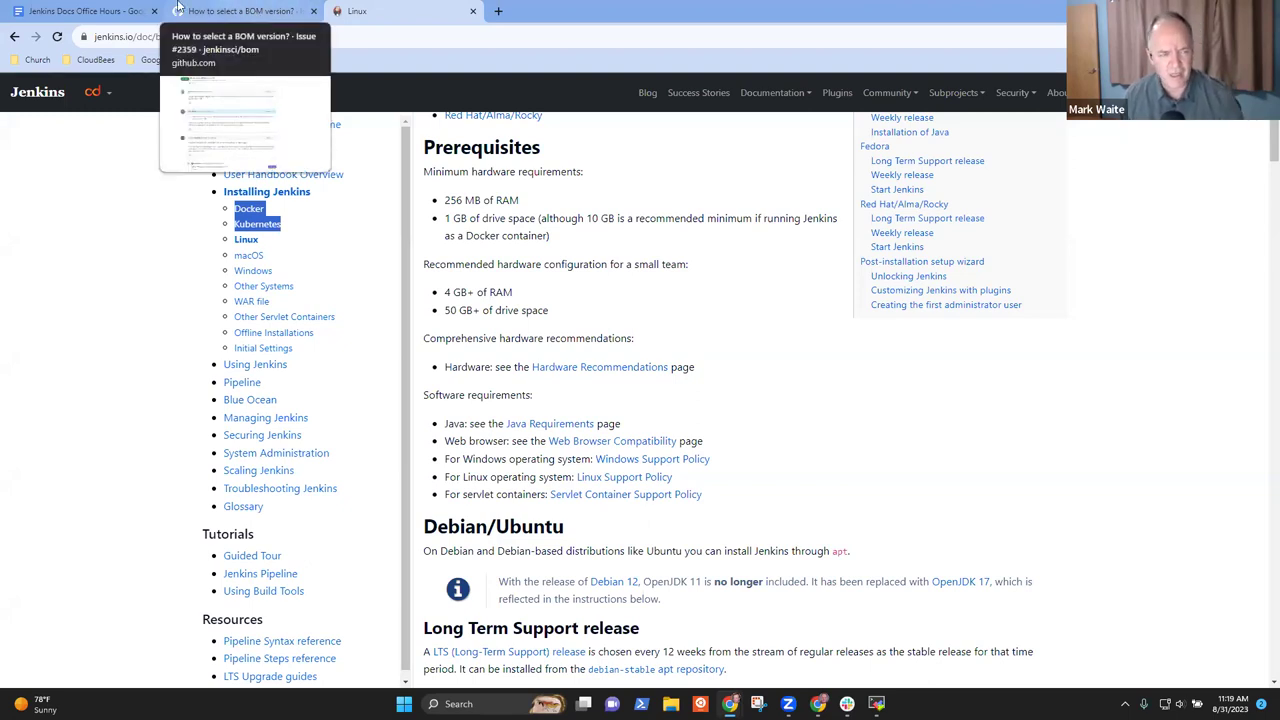
# Return to the office hours notes and add a bullet below the prototype debug session item reading "More work needed, but it is looks promising".
pyautogui.click(98, 13)
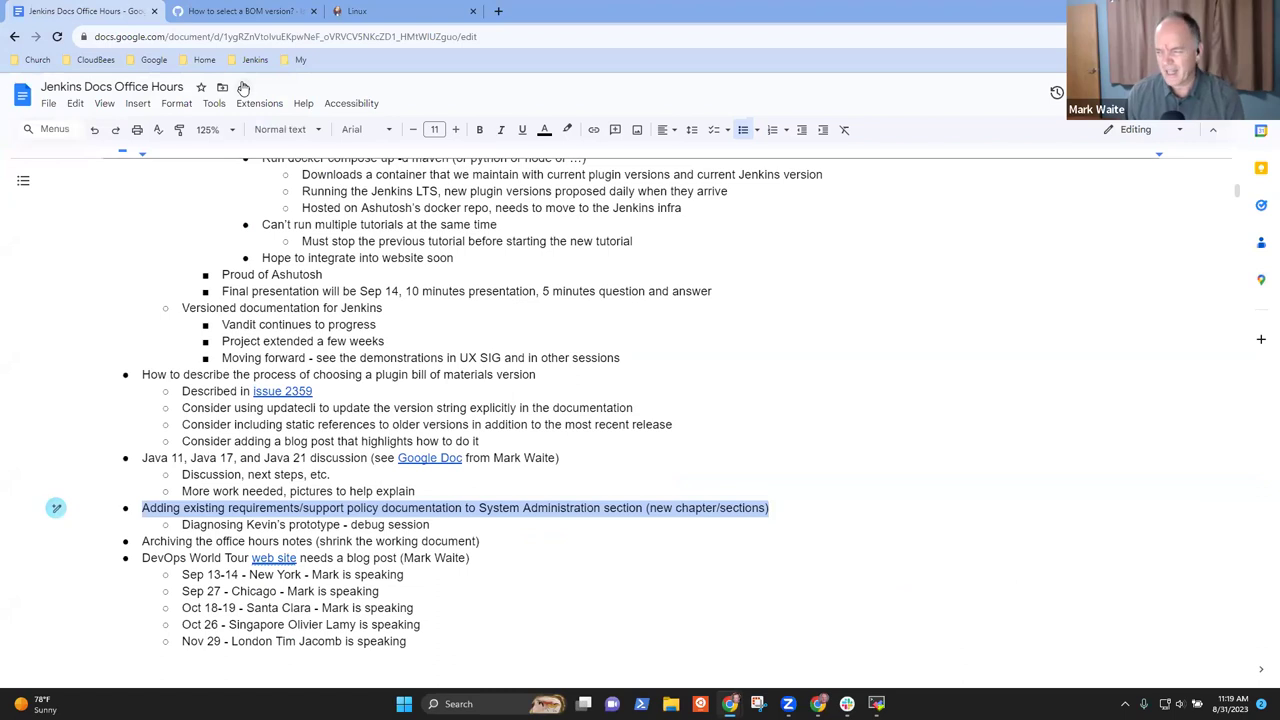
pyautogui.click(439, 527)
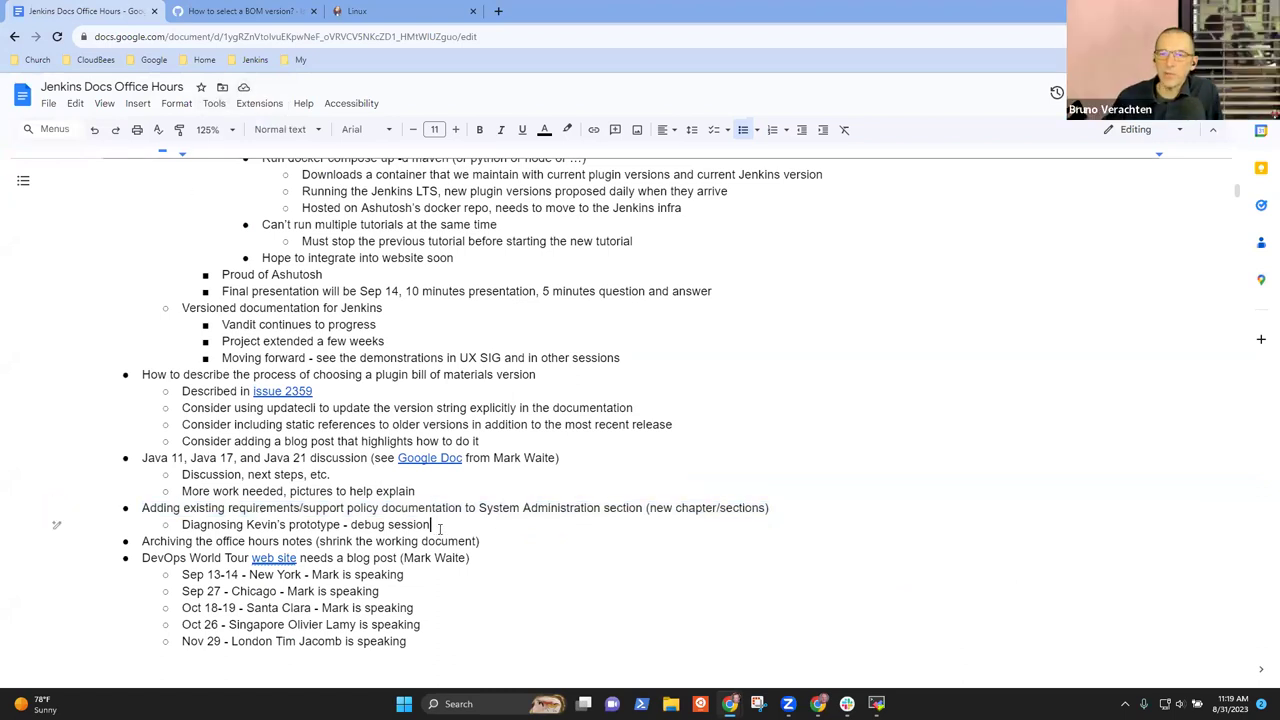
pyautogui.hotkey('shift', 'End')
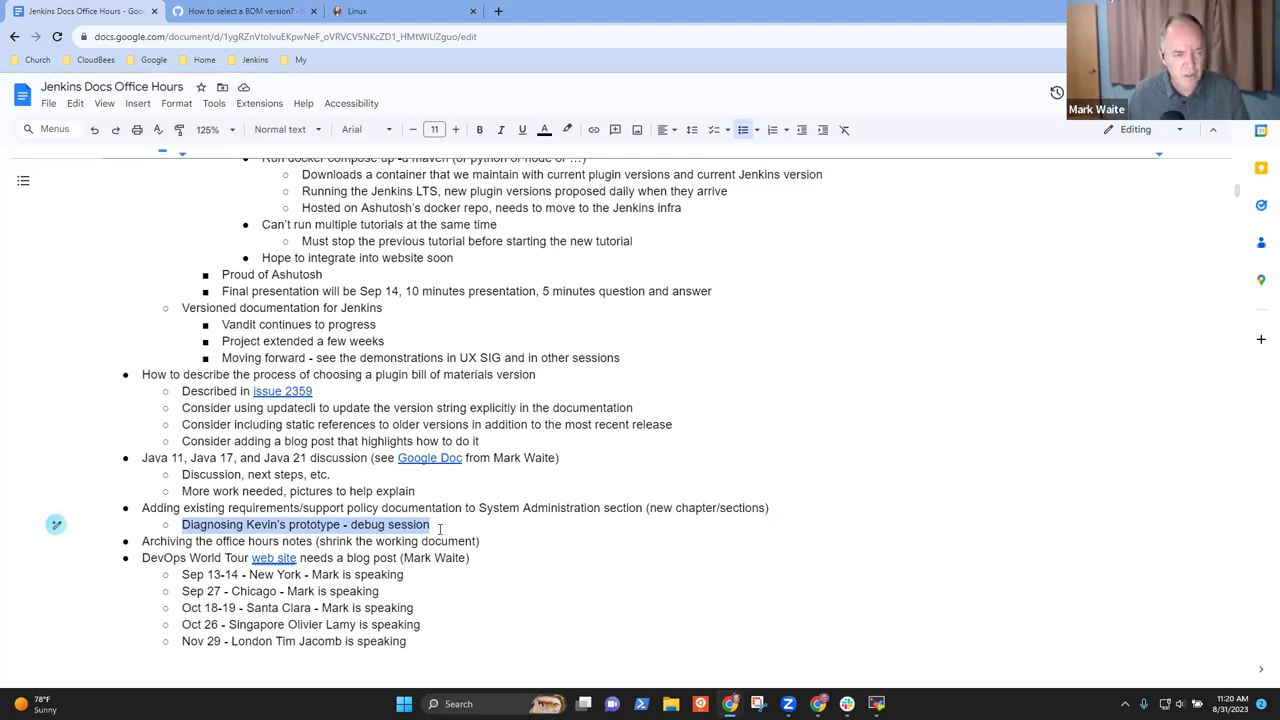
pyautogui.click(372, 12)
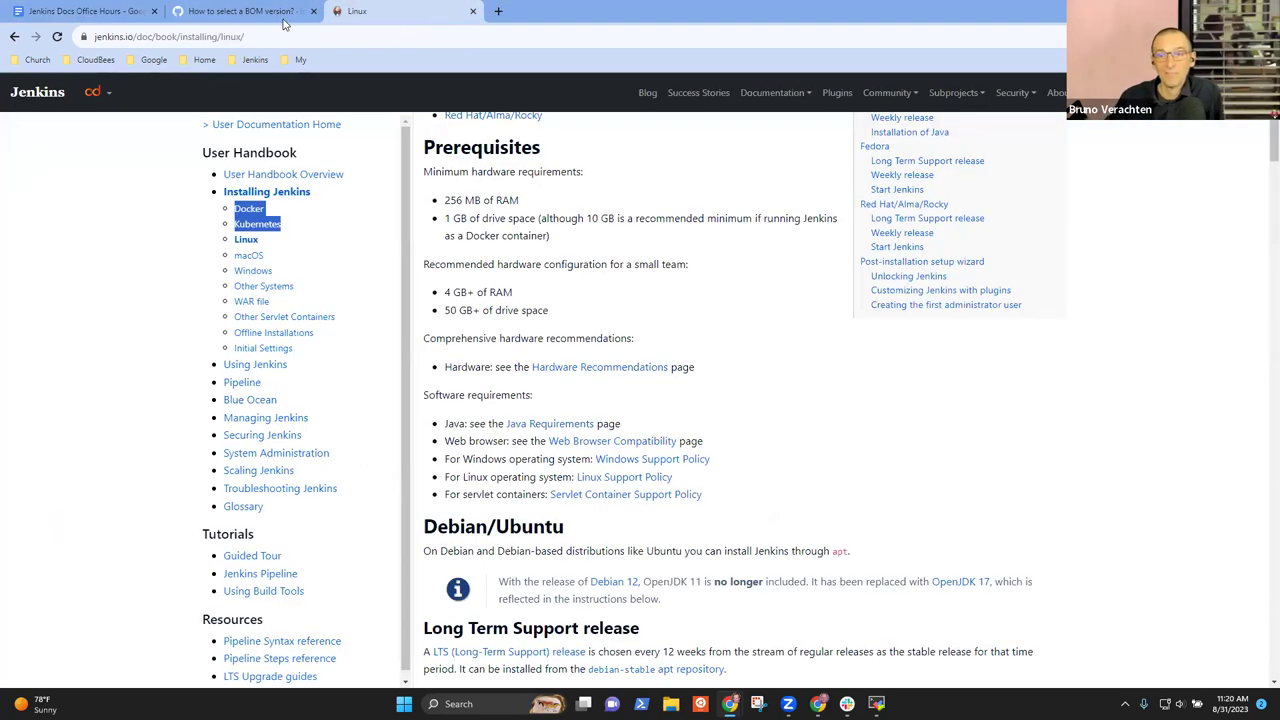
pyautogui.click(102, 10)
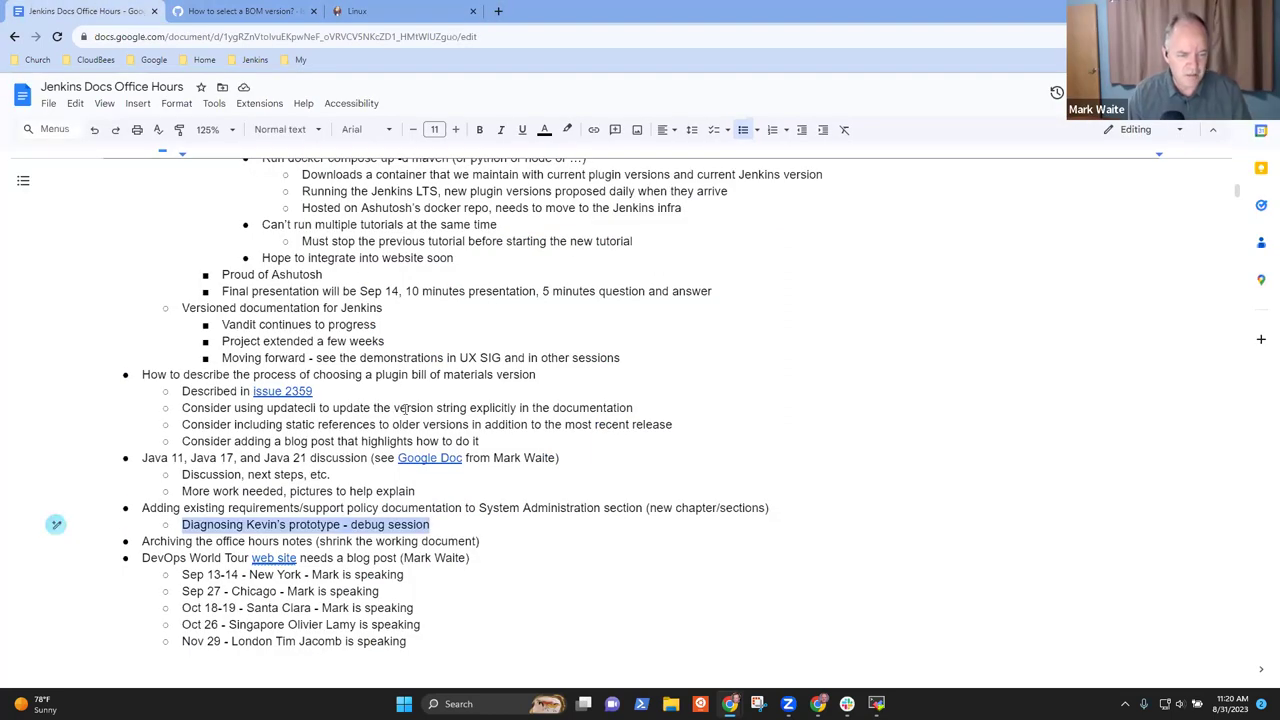
pyautogui.press('Right')
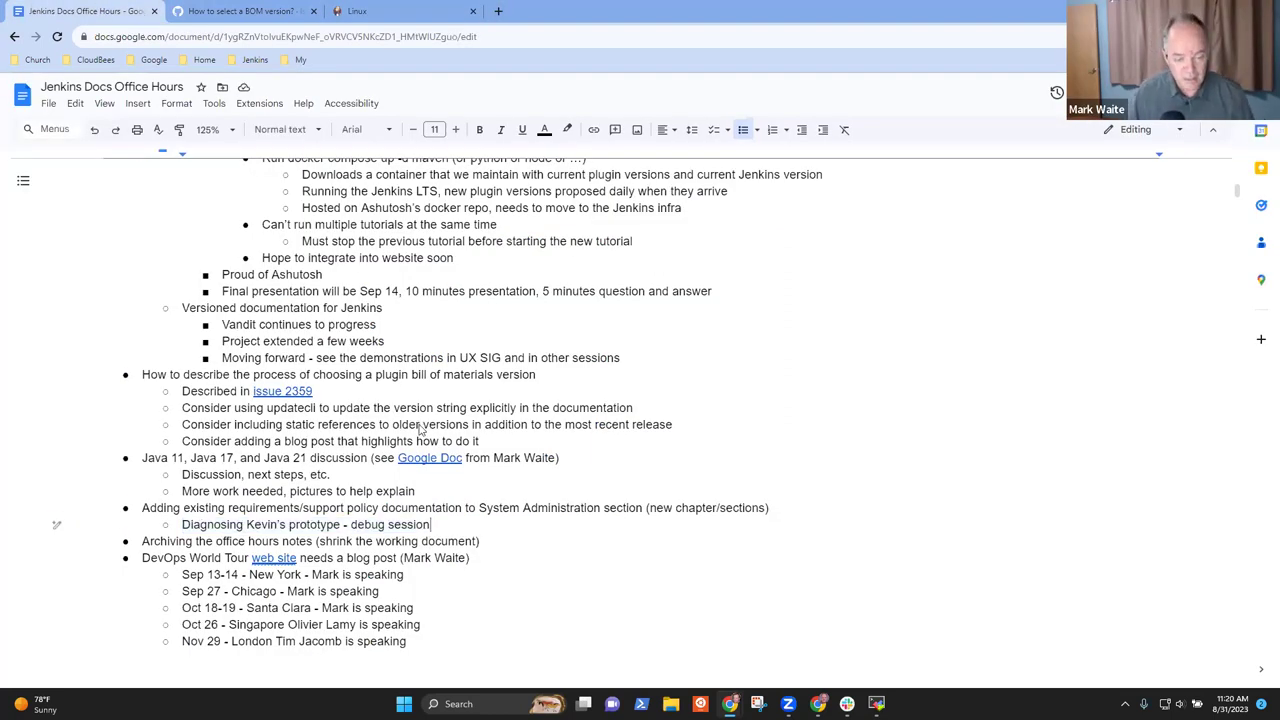
pyautogui.press('Return')
pyautogui.write('More work ')
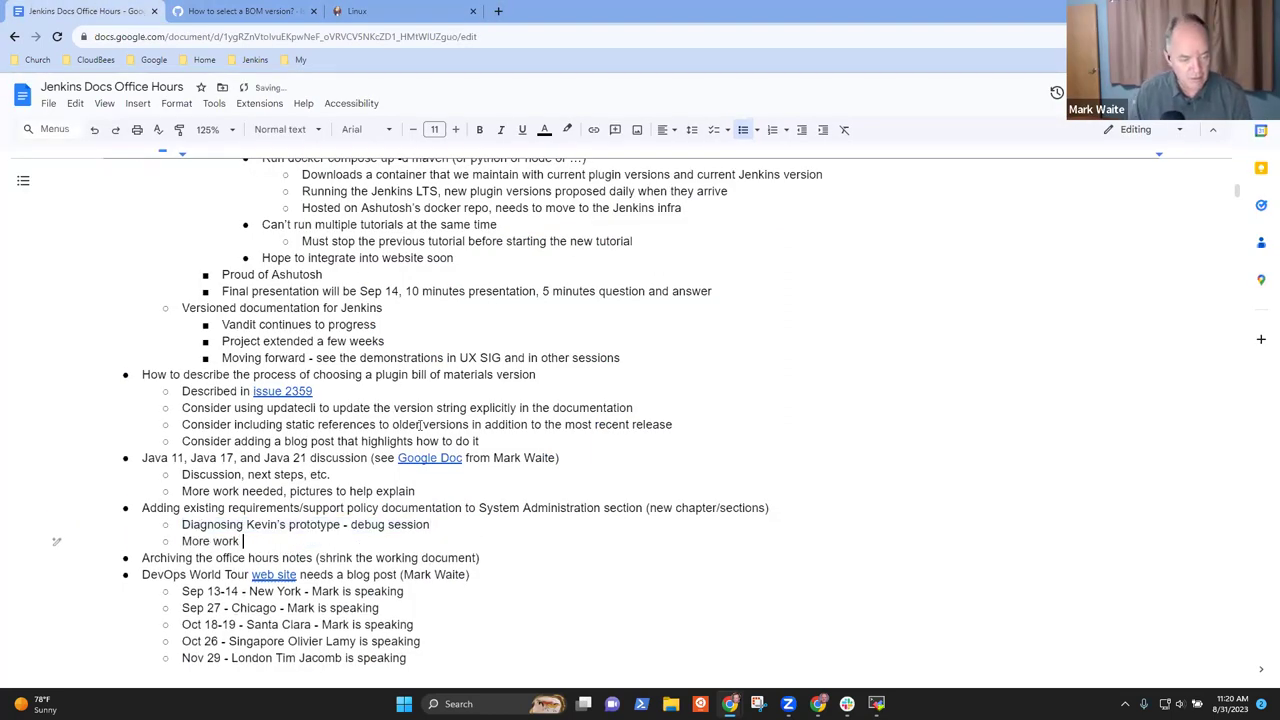
pyautogui.write('needed, but it ')
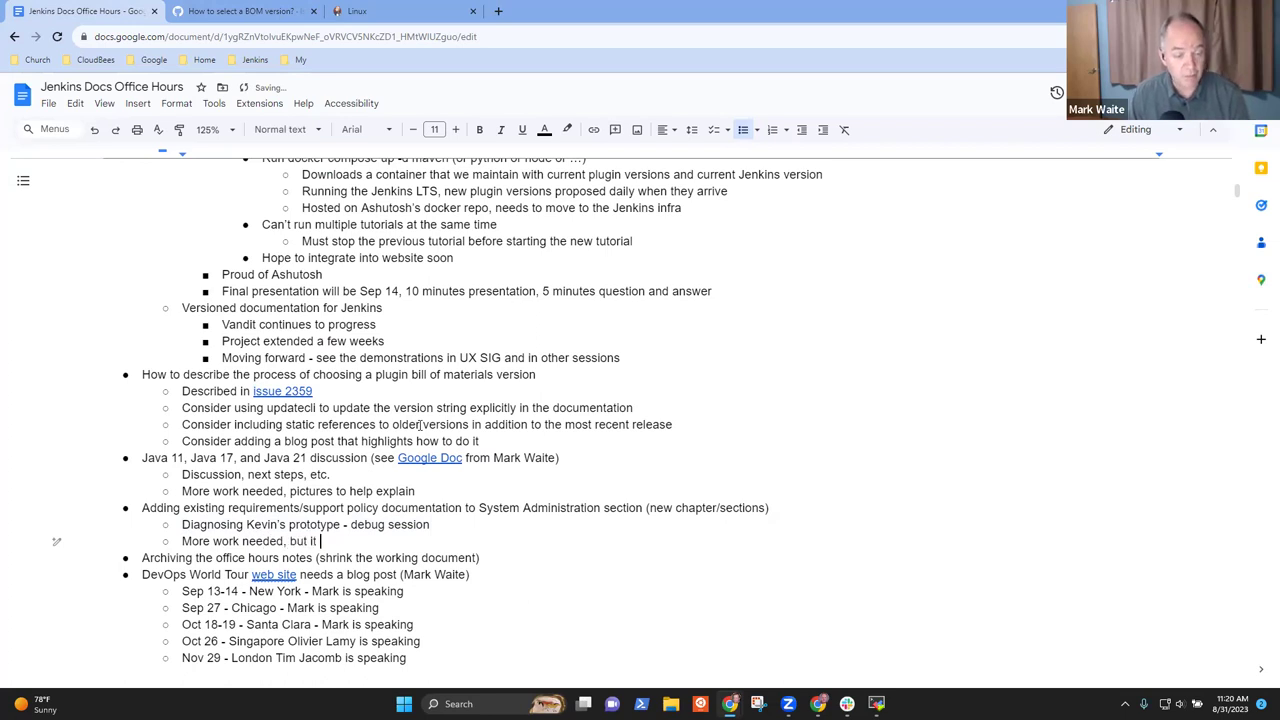
pyautogui.write('is looks p')
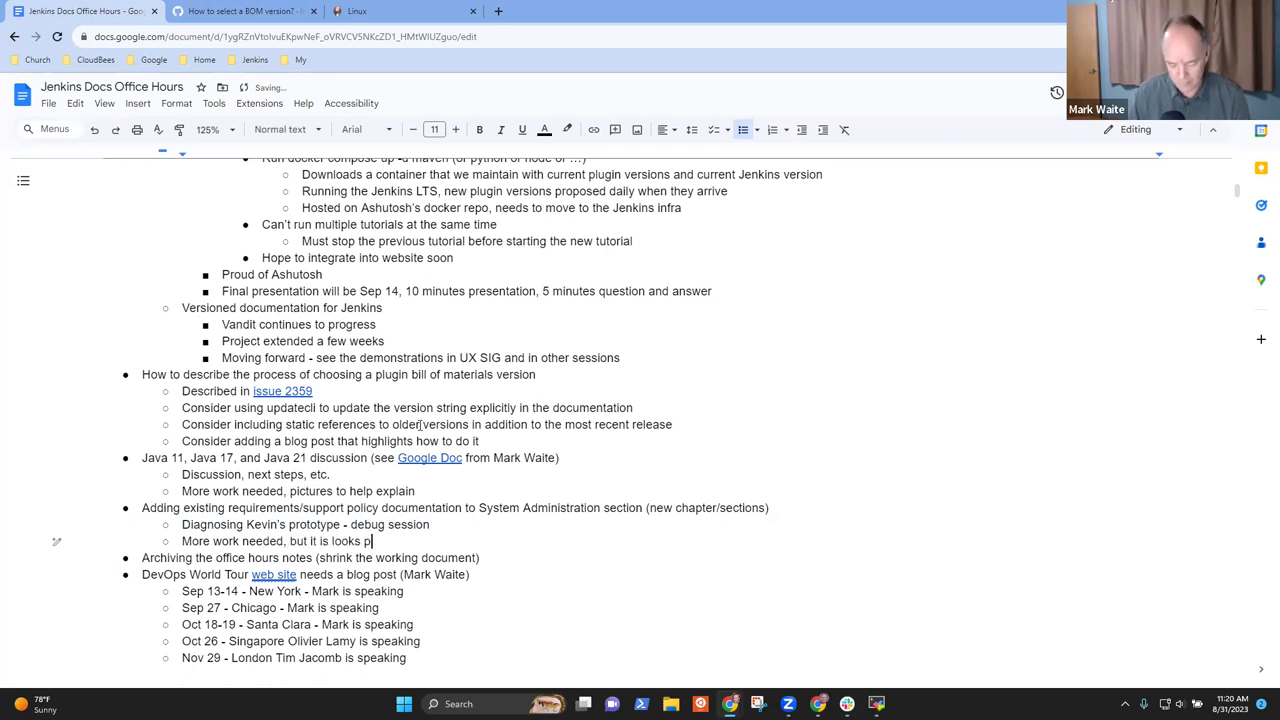
pyautogui.write('rom')
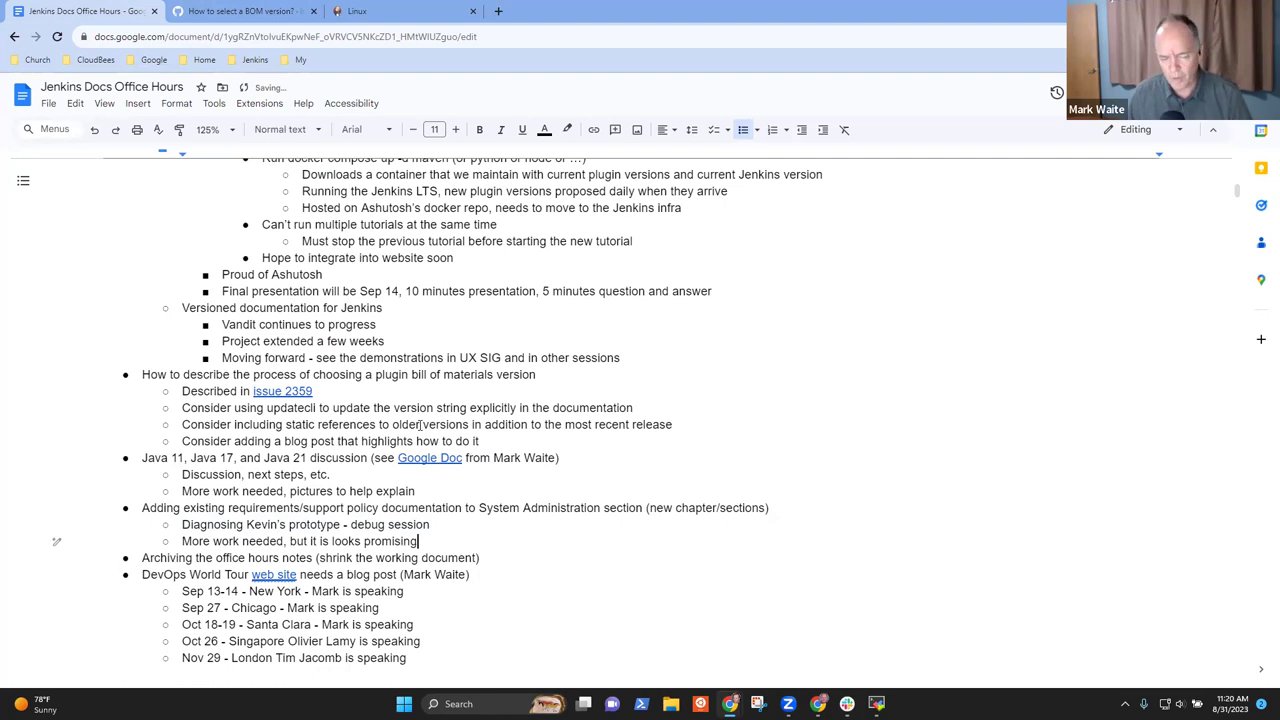
pyautogui.write('ising')
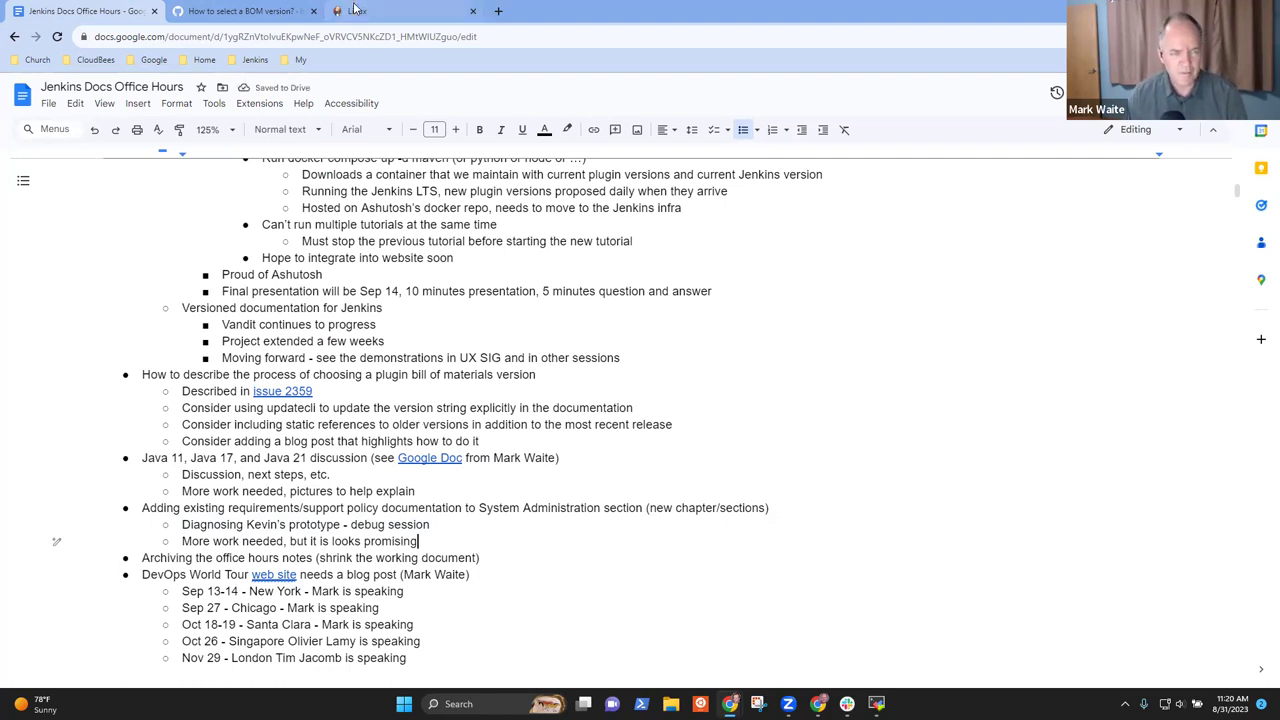
# Return to the Linux installation page and examine the Java, Windows, Linux, and servlet container links under its software requirements.
pyautogui.click(357, 11)
pyautogui.moveTo(621, 425); pyautogui.dragTo(505, 424)
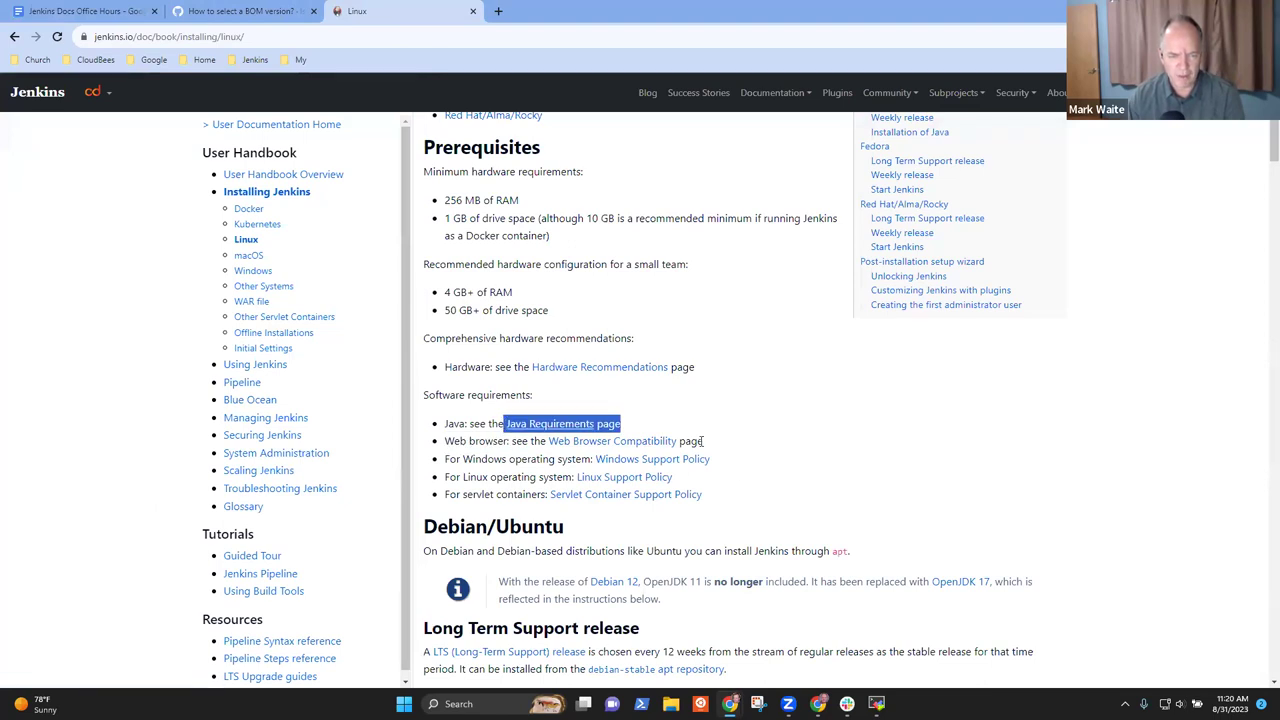
pyautogui.click(715, 503)
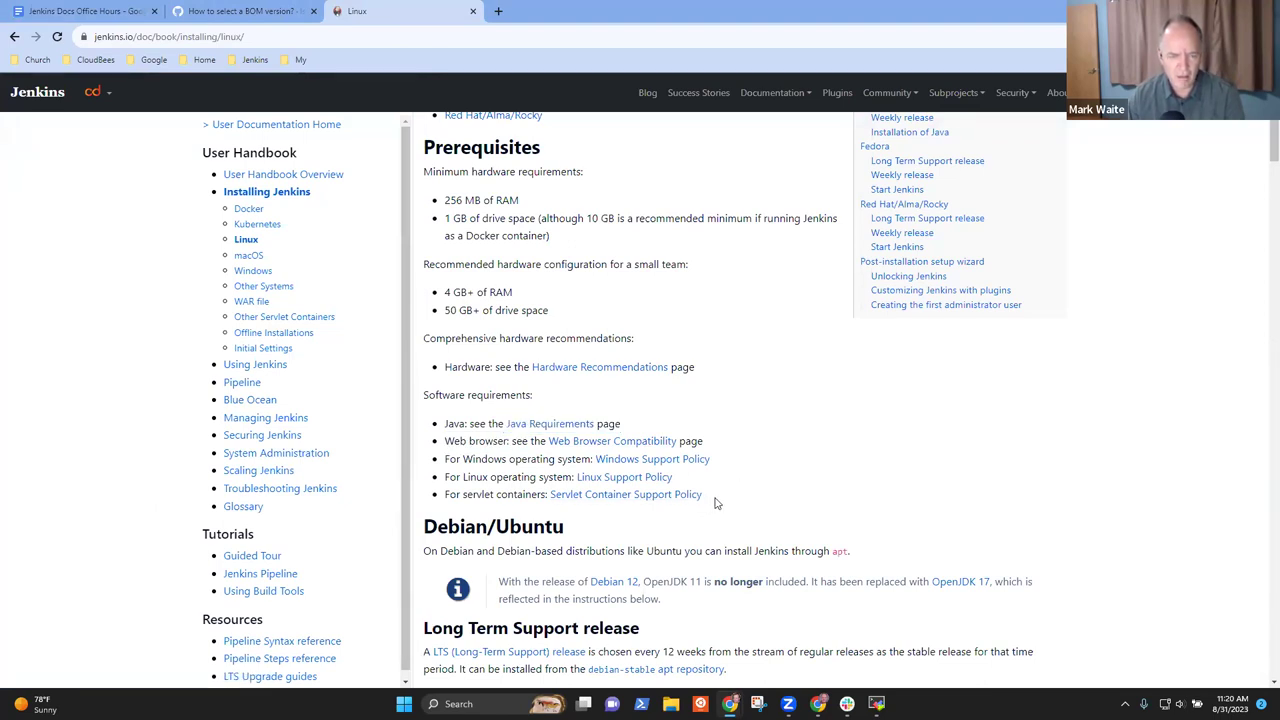
pyautogui.moveTo(715, 503); pyautogui.dragTo(436, 455)
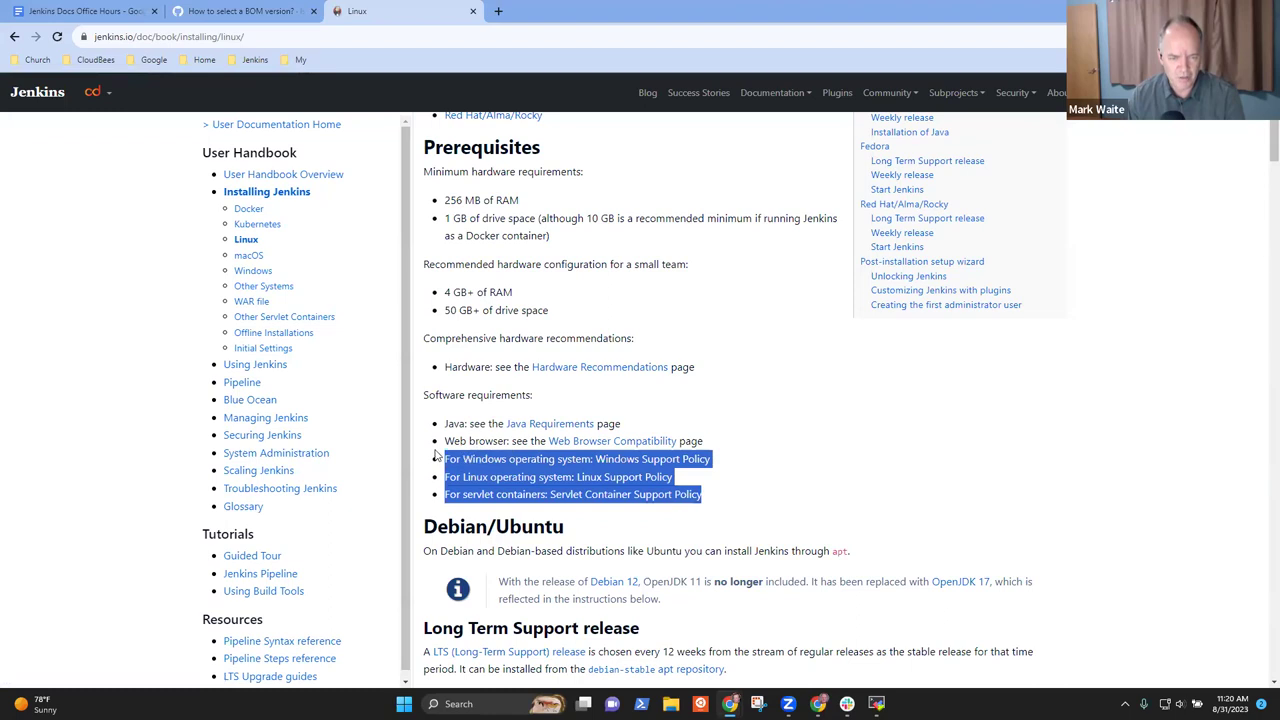
pyautogui.moveTo(634, 422); pyautogui.dragTo(555, 432)
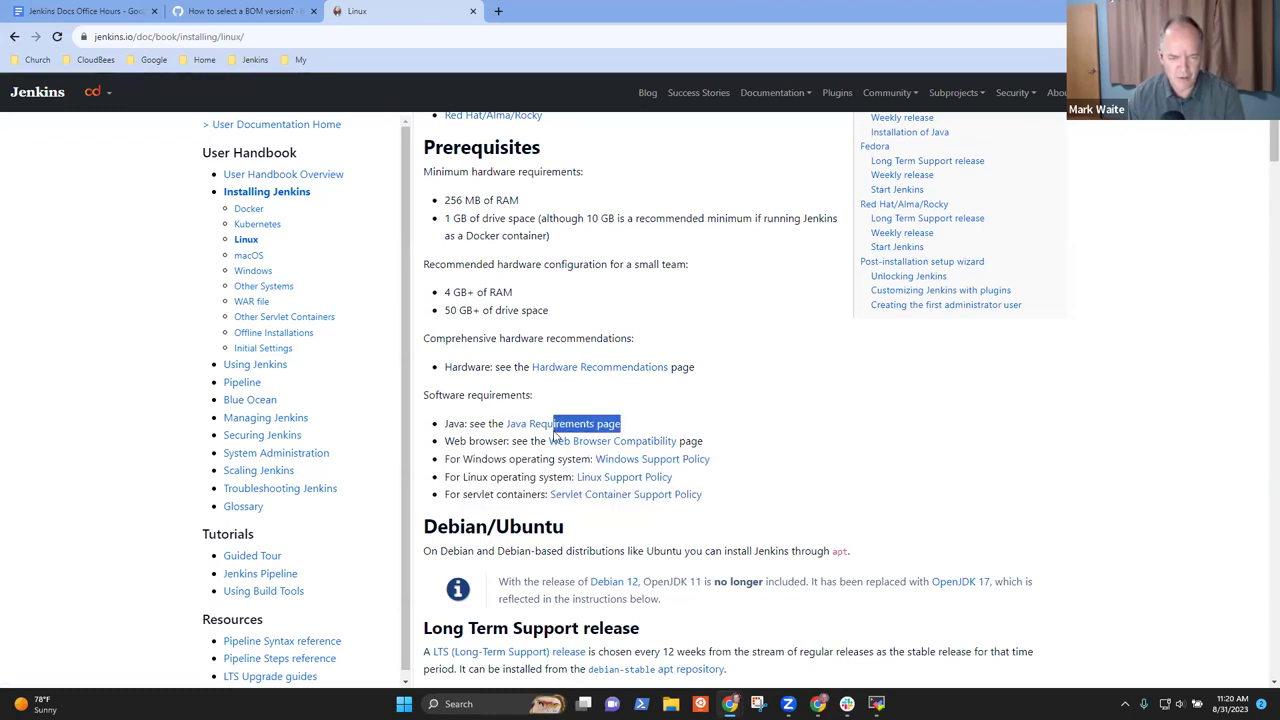
# Highlight the Java, Windows, Linux and servlet container entries under the Linux page's software requirements to review them.
pyautogui.click(725, 447)
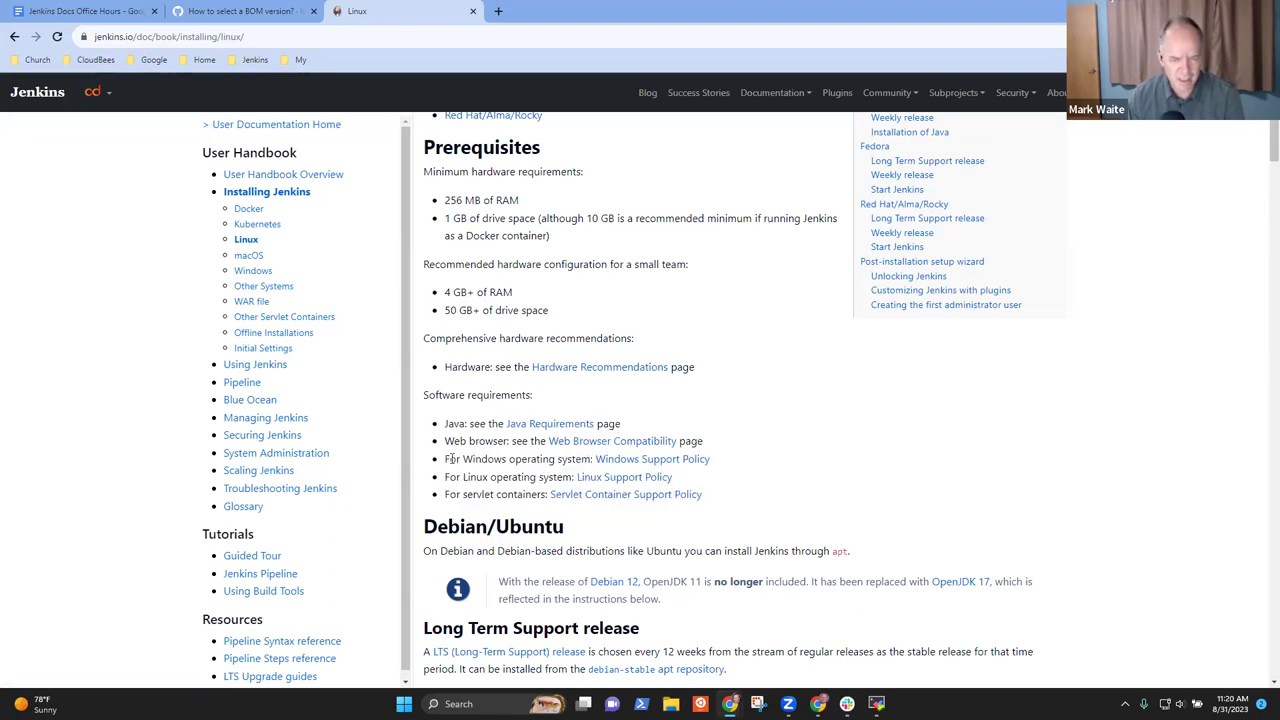
pyautogui.moveTo(444, 426); pyautogui.dragTo(713, 502)
pyautogui.click(848, 503)
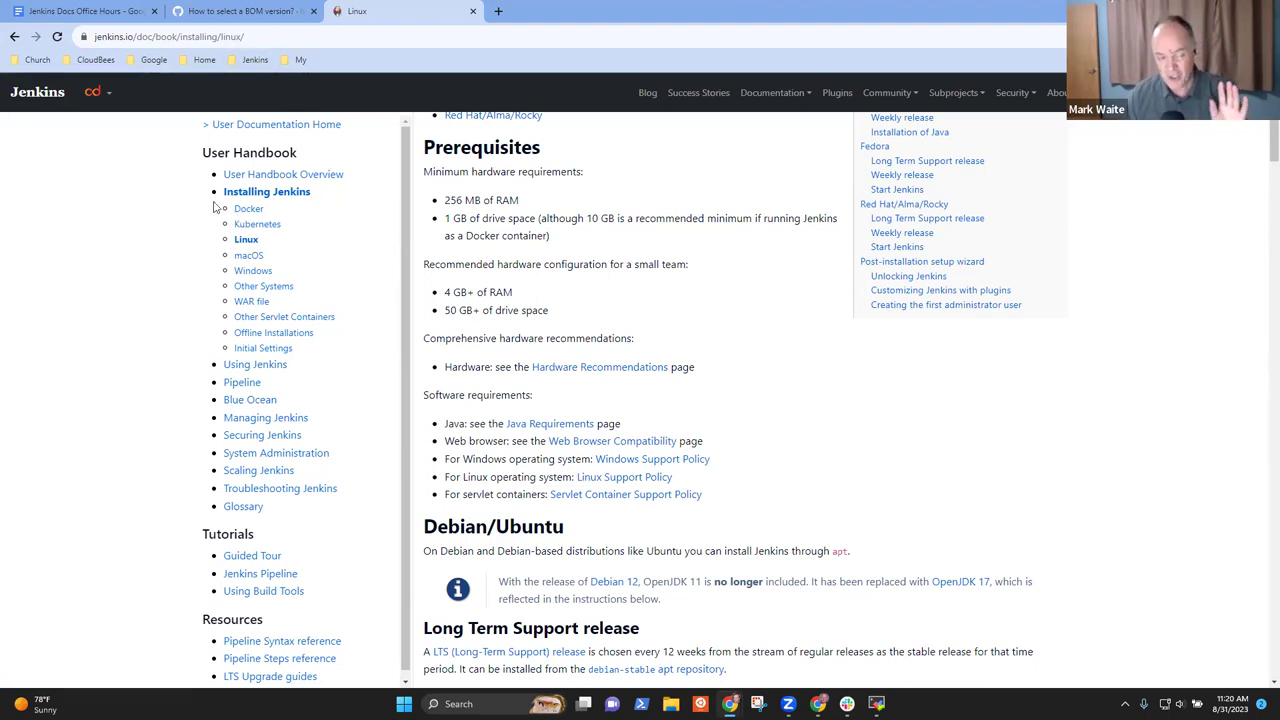
# Return to the office hours notes and start another bullet under the requirements/support policy item with "Discussed".
pyautogui.click(100, 11)
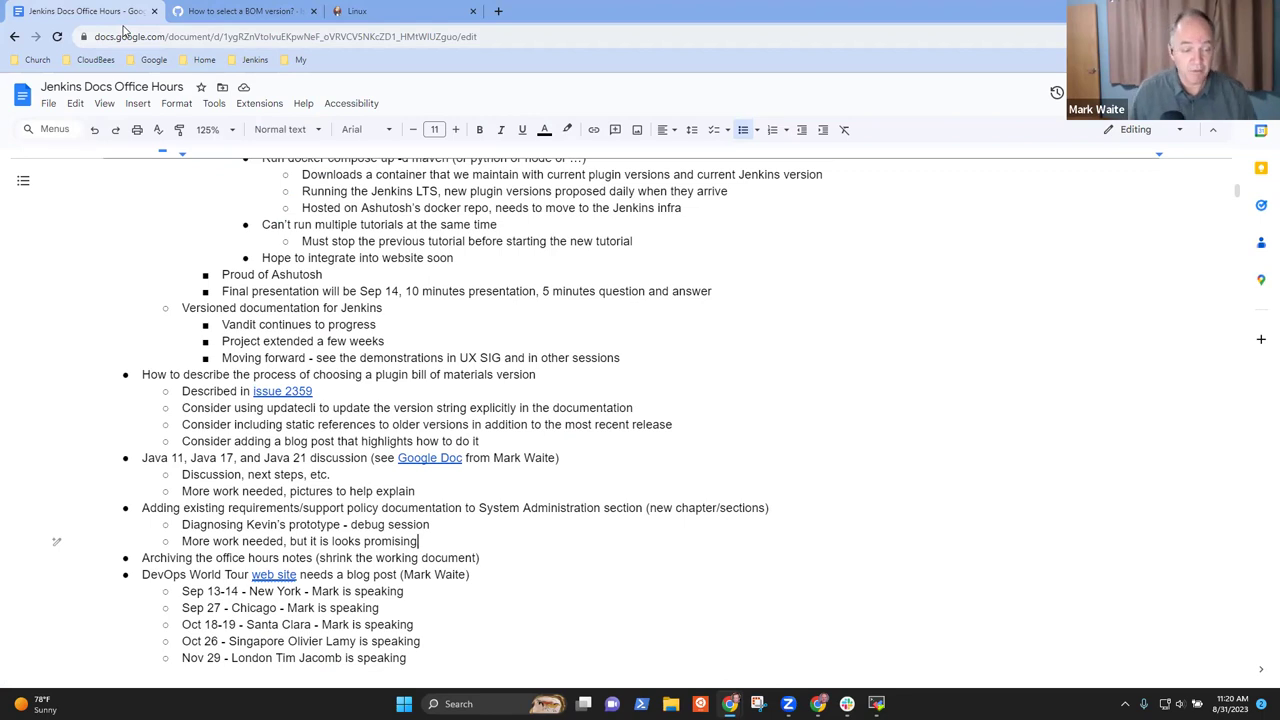
pyautogui.press('Return')
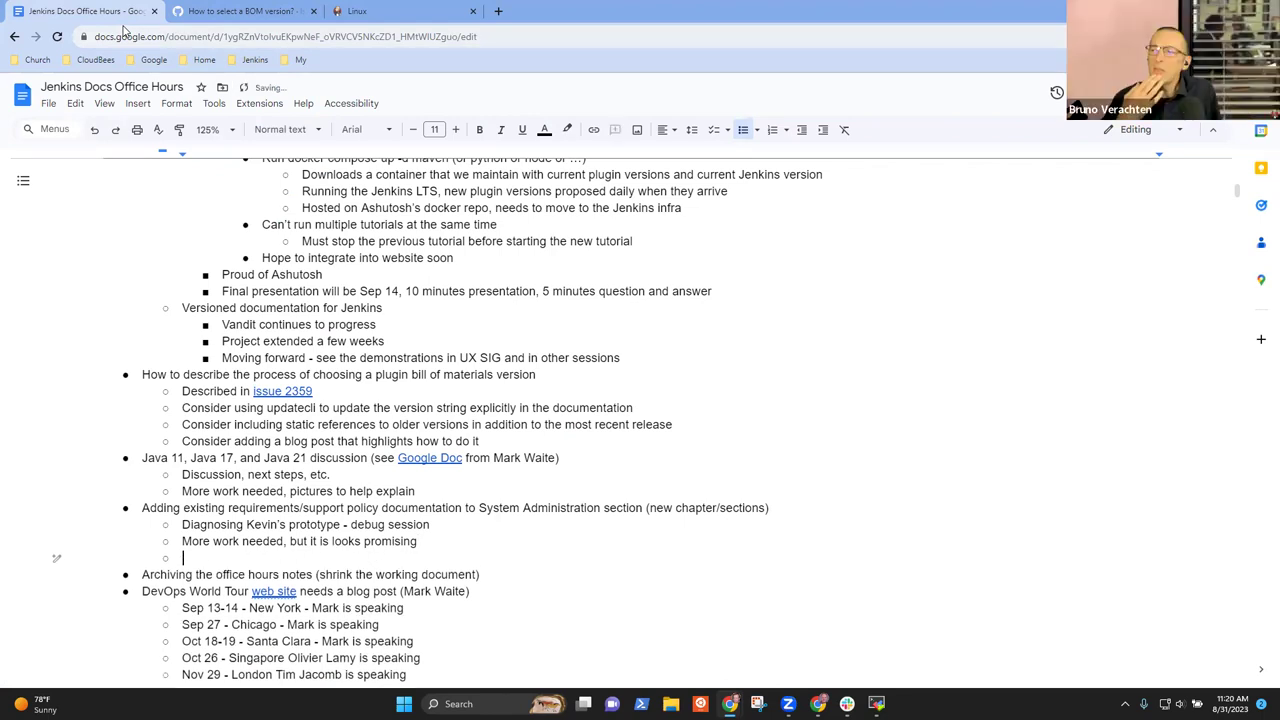
pyautogui.write('Discussedf')
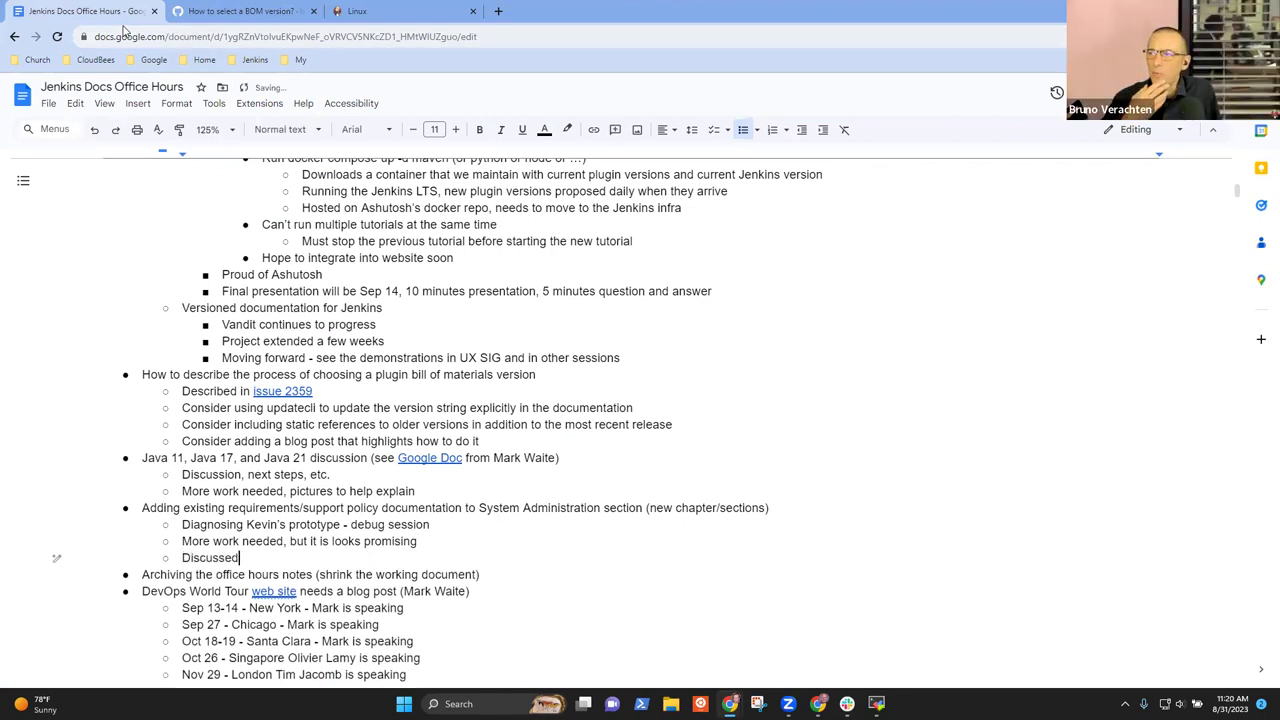
# Return to the Linux installation page and examine the Installing Jenkins chapter's sub-sections, from Docker to Initial Settings, in the handbook outline.
pyautogui.click(379, 19)
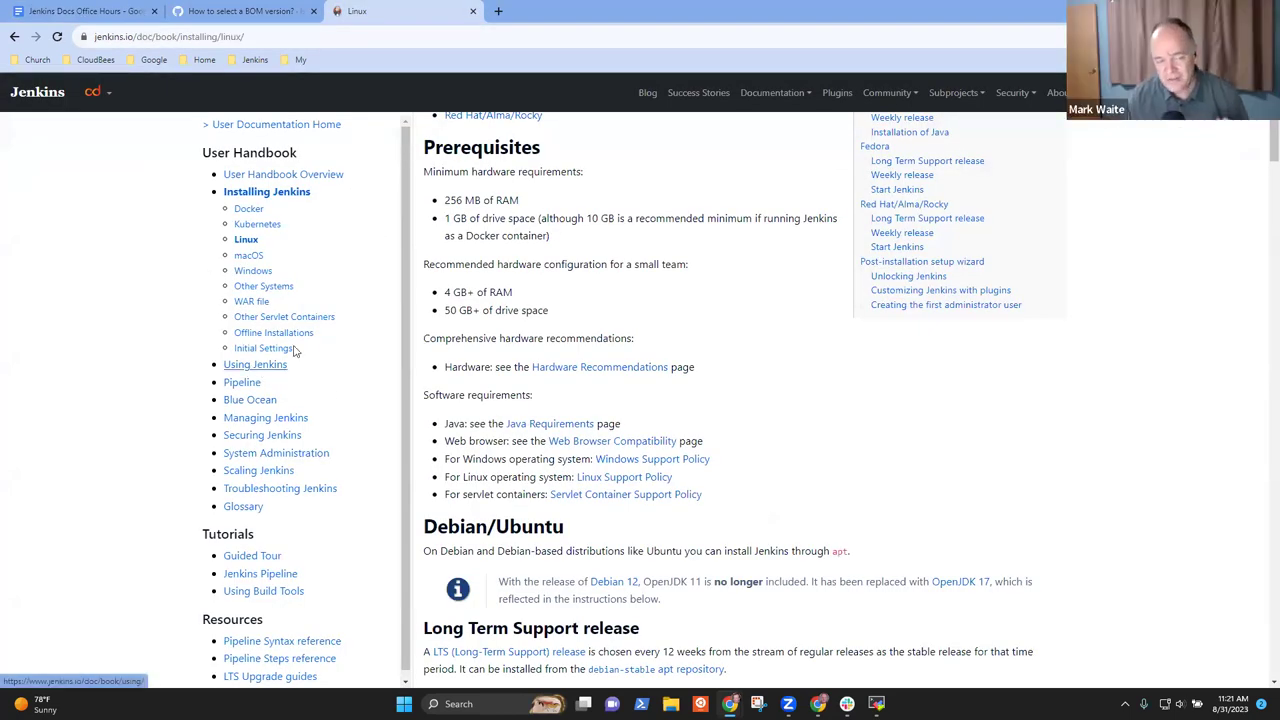
pyautogui.scroll(2, 1005, 535)
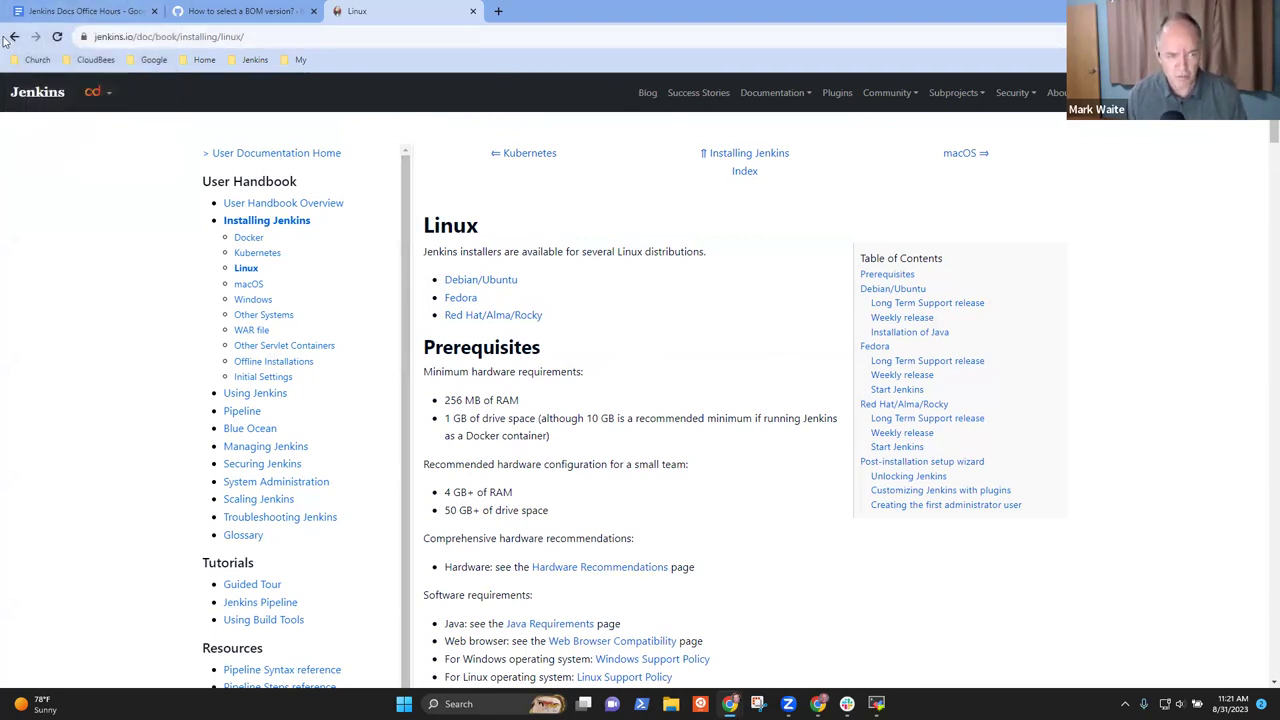
pyautogui.click(85, 11)
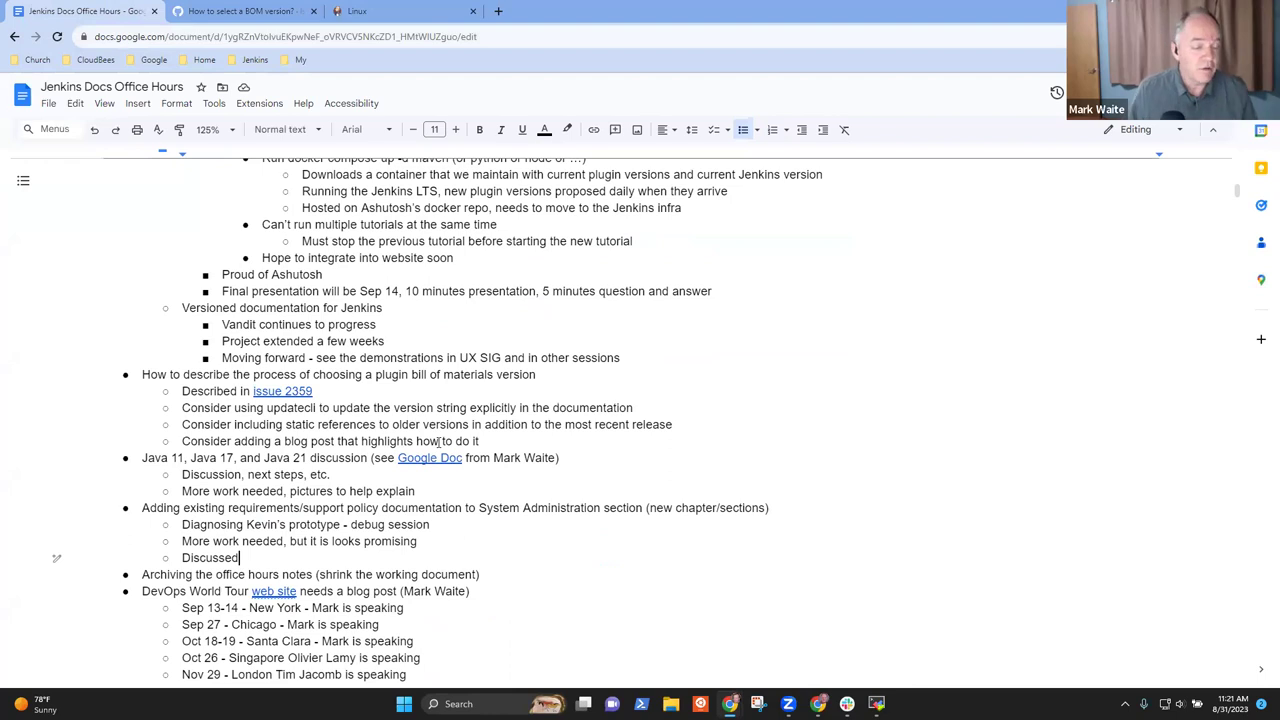
pyautogui.click(440, 10)
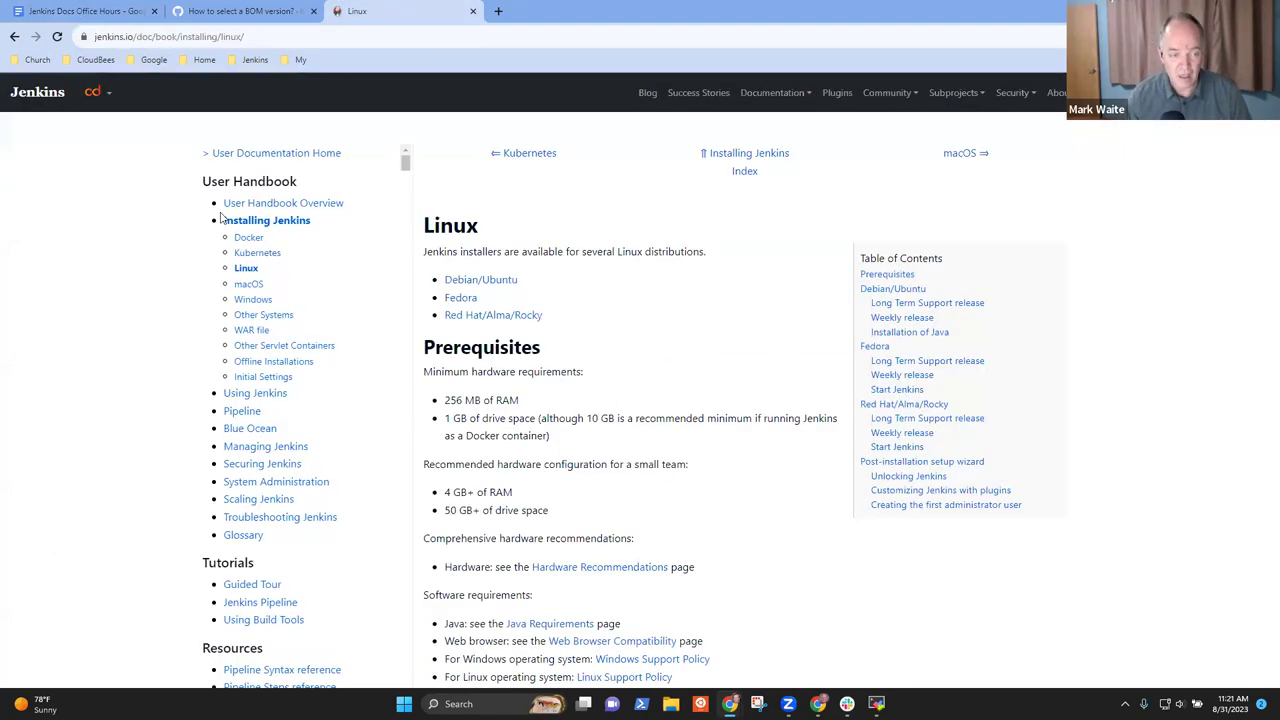
pyautogui.moveTo(222, 219); pyautogui.dragTo(405, 381)
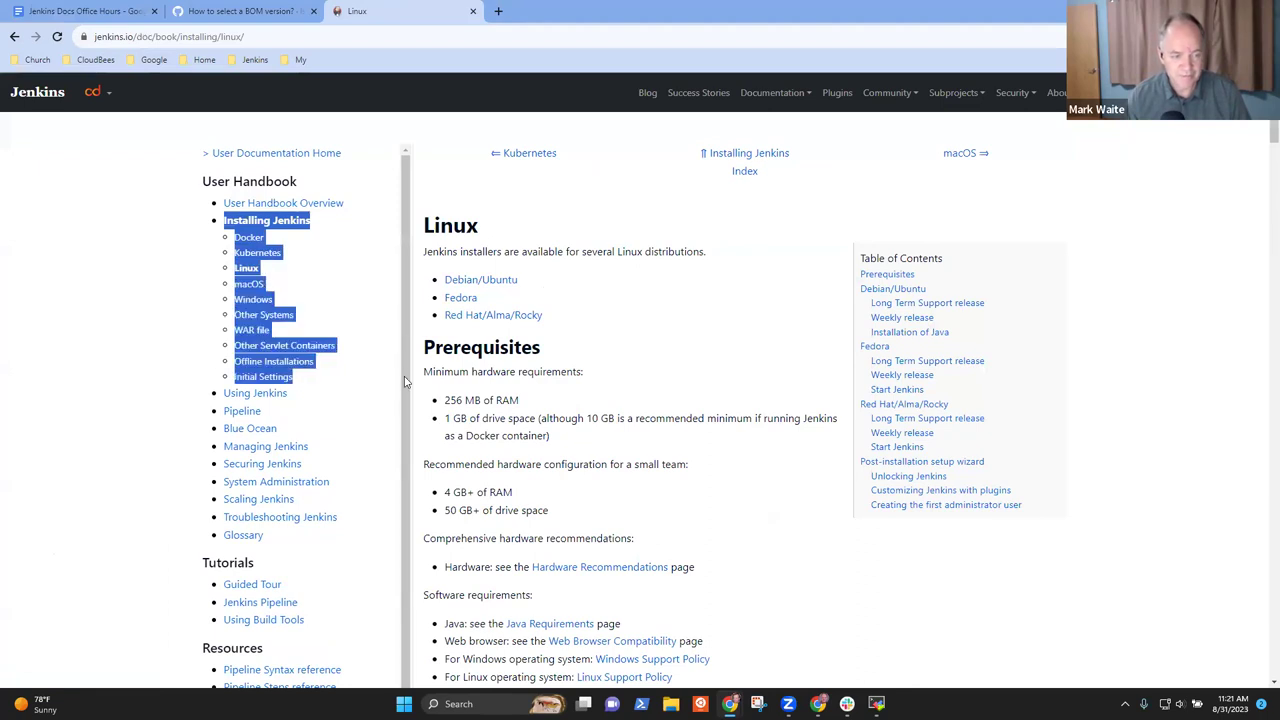
pyautogui.click(115, 343)
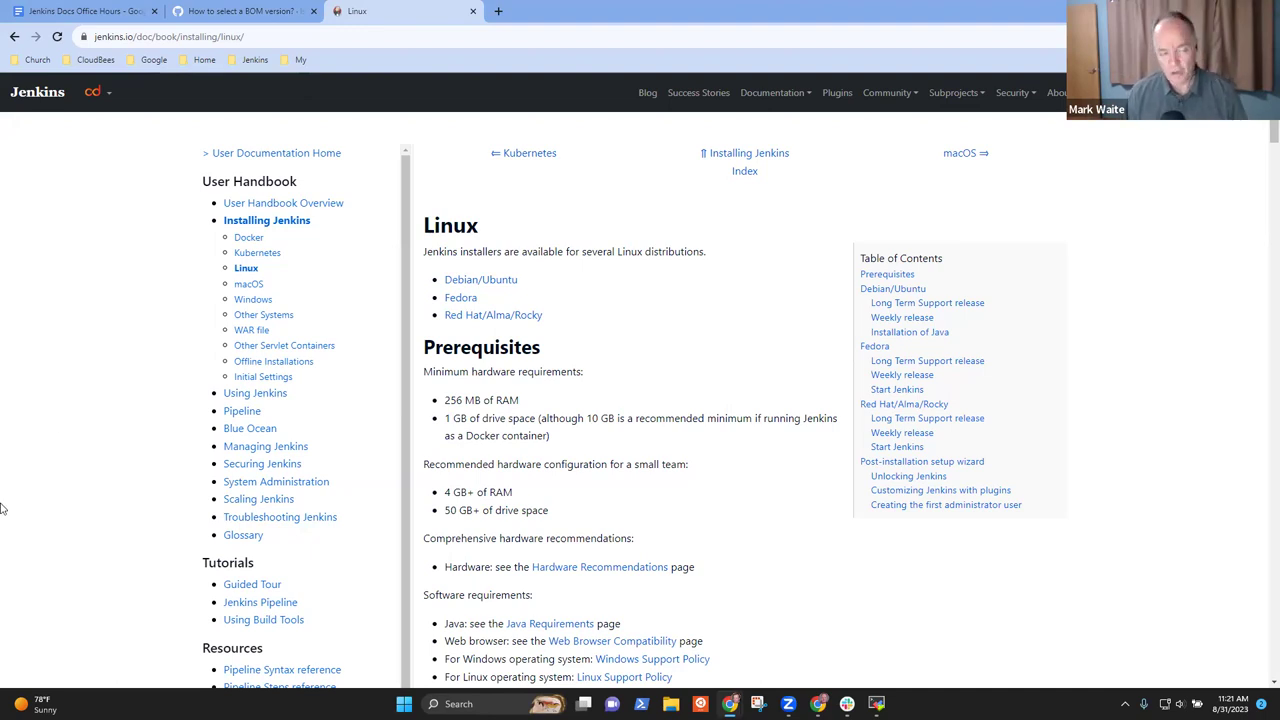
# Go back to the office hours notes and reword the last requirements/support policy bullet as "Discussed and refined, will continue".
pyautogui.click(89, 12)
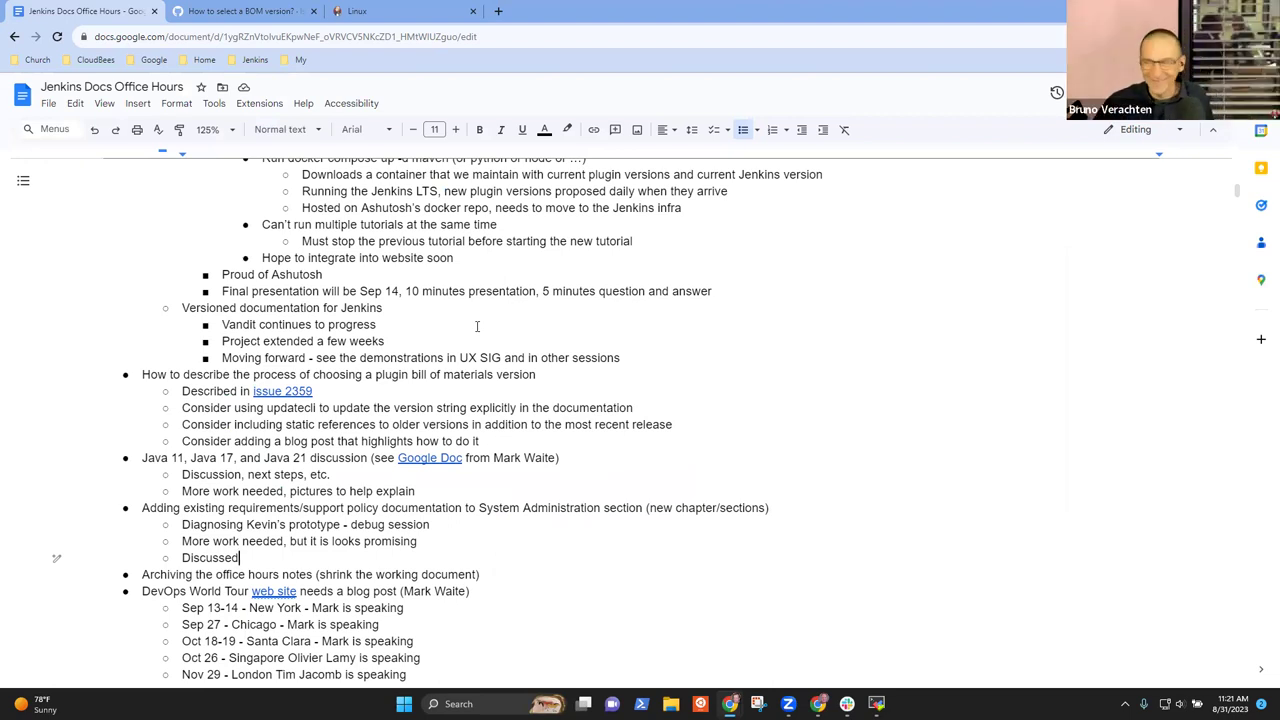
pyautogui.hotkey('shift', 'Home')
pyautogui.press('BackSpace')
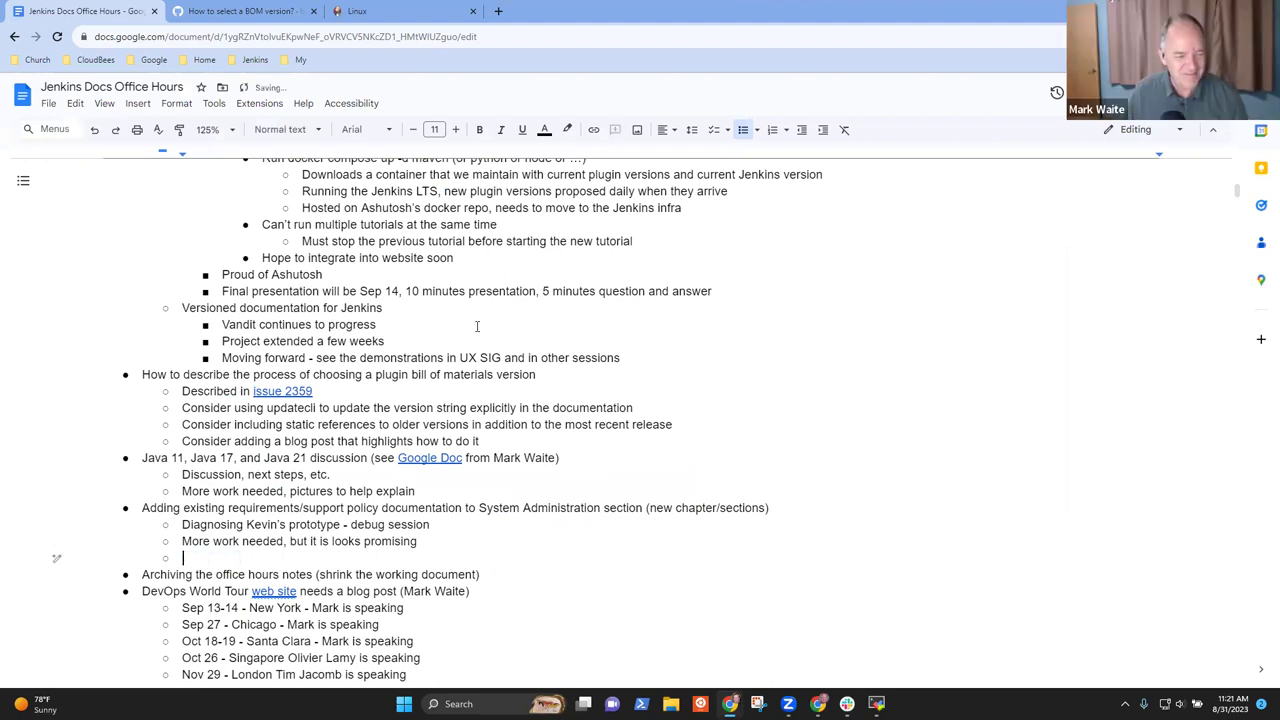
pyautogui.write('Disc')
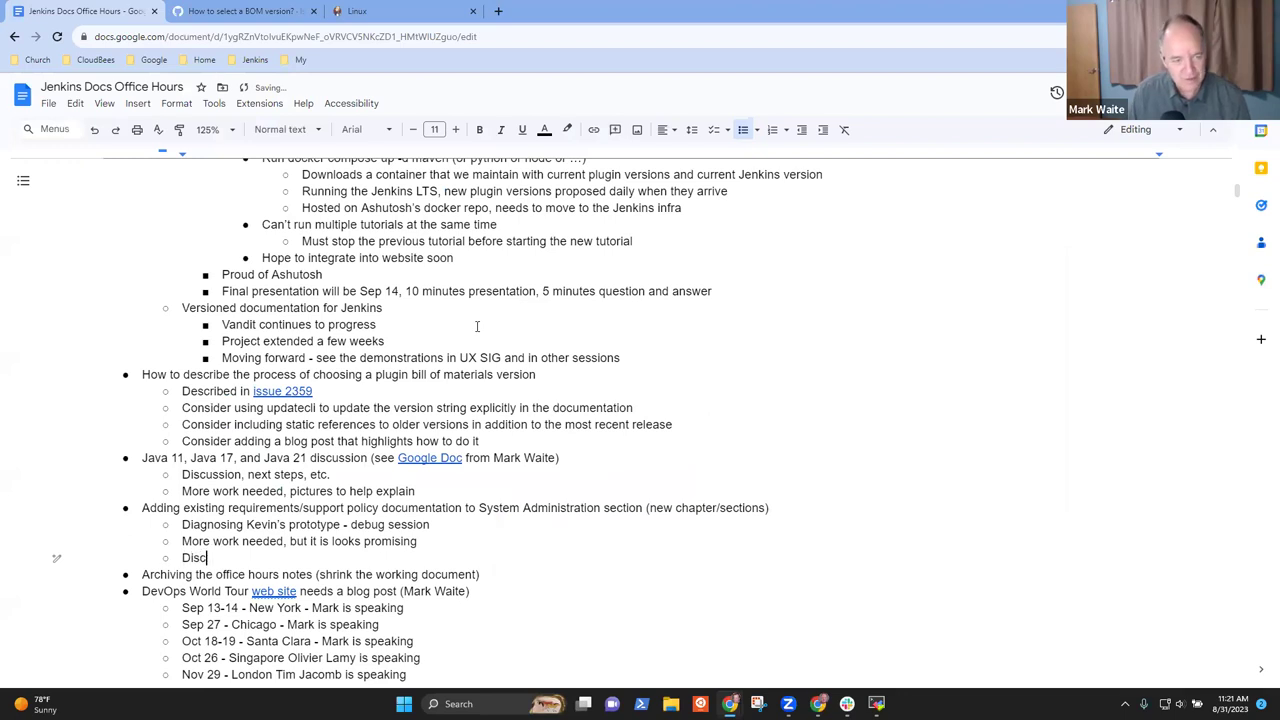
pyautogui.write('ussed and refined')
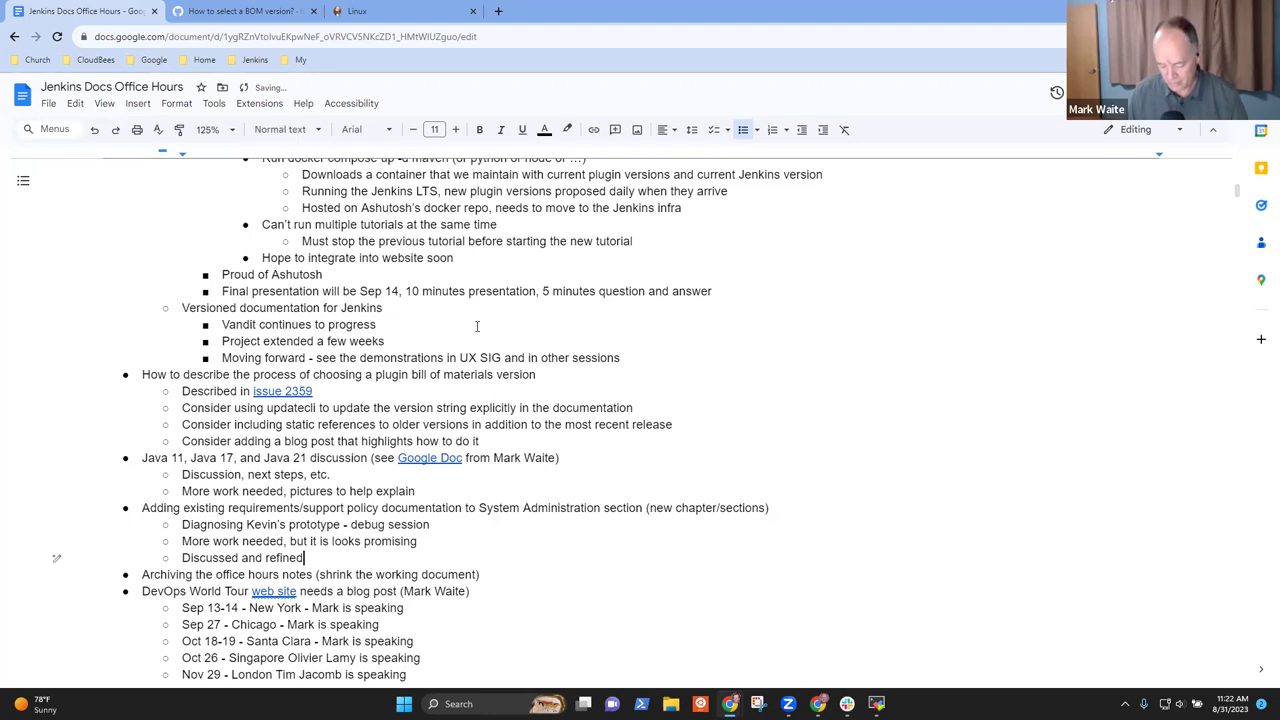
pyautogui.write(', will continue')
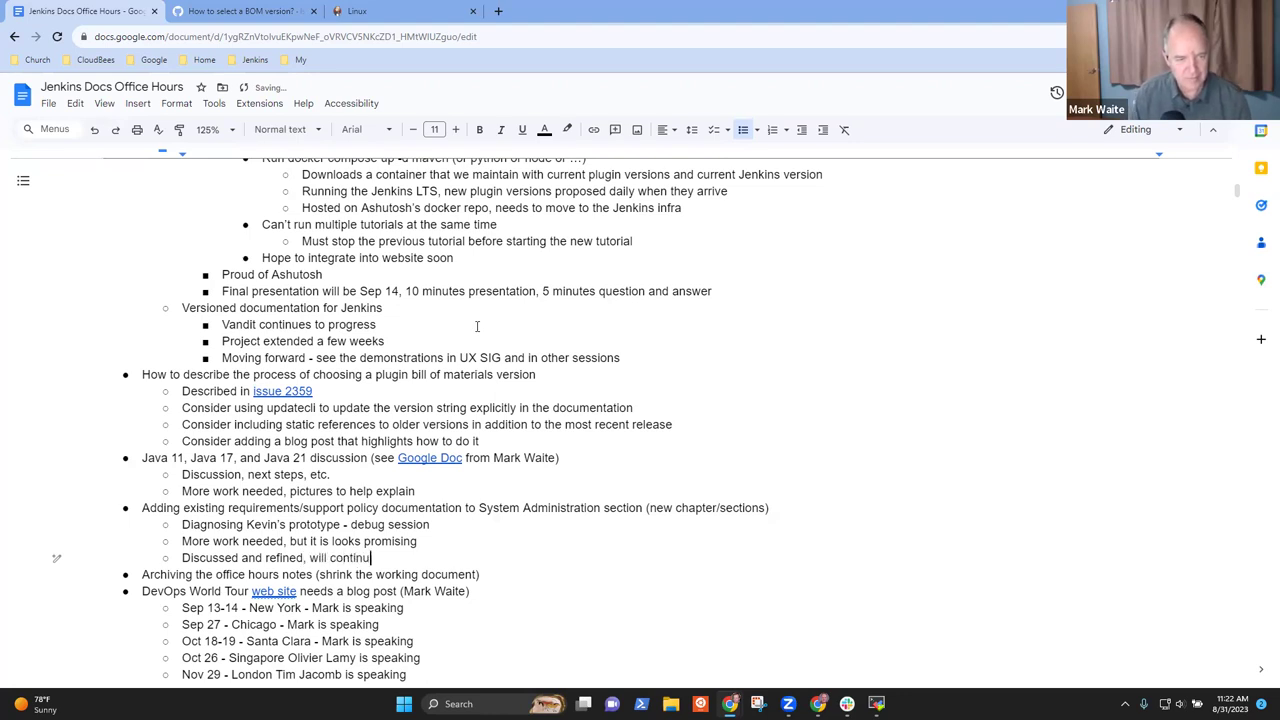
# Highlight the requirements/support policy agenda item, followed by the item on archiving the office hours notes, to review both.
pyautogui.press('Up')
pyautogui.press('Up')
pyautogui.press('Up')
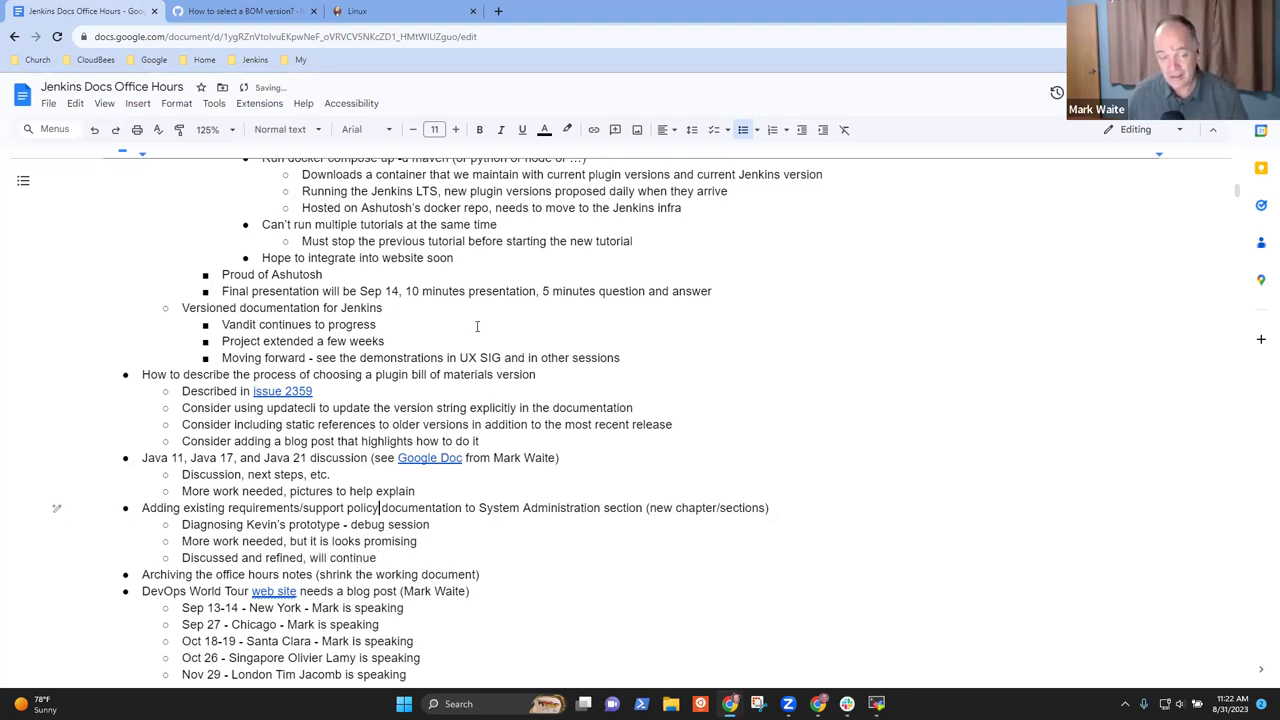
pyautogui.press('Home')
pyautogui.hotkey('shift', 'End')
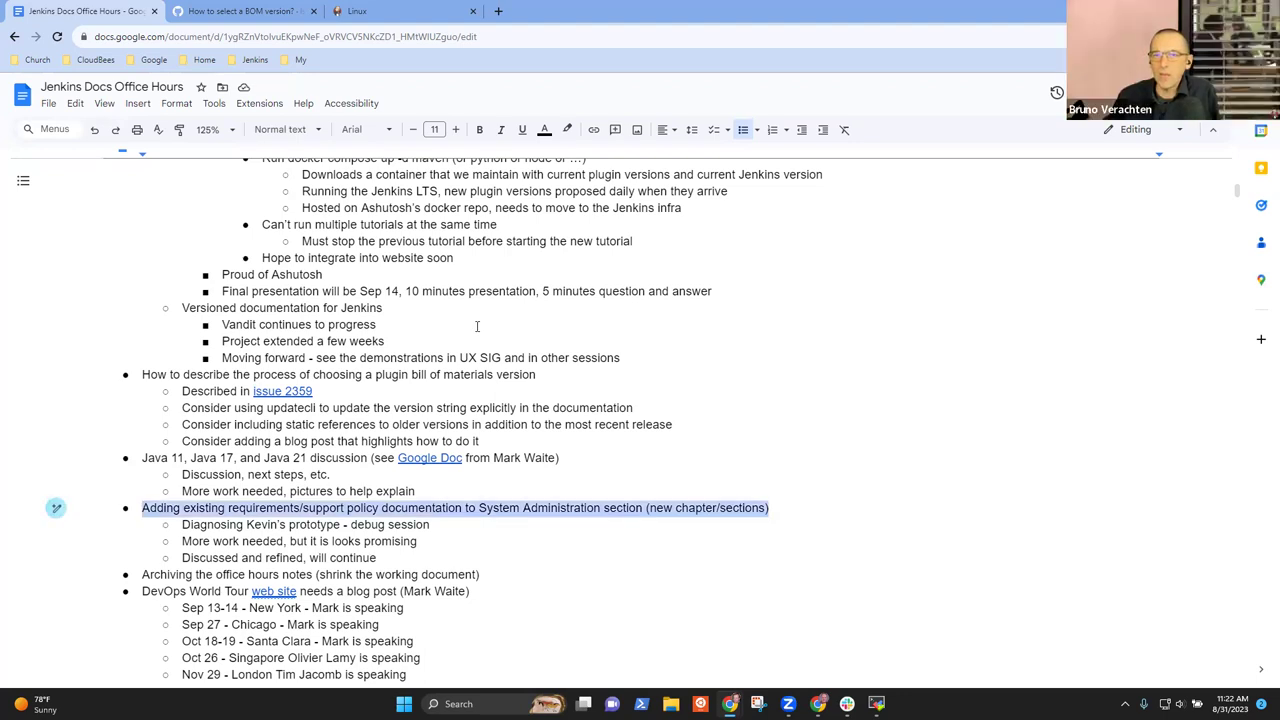
pyautogui.press('Down')
pyautogui.press('Down')
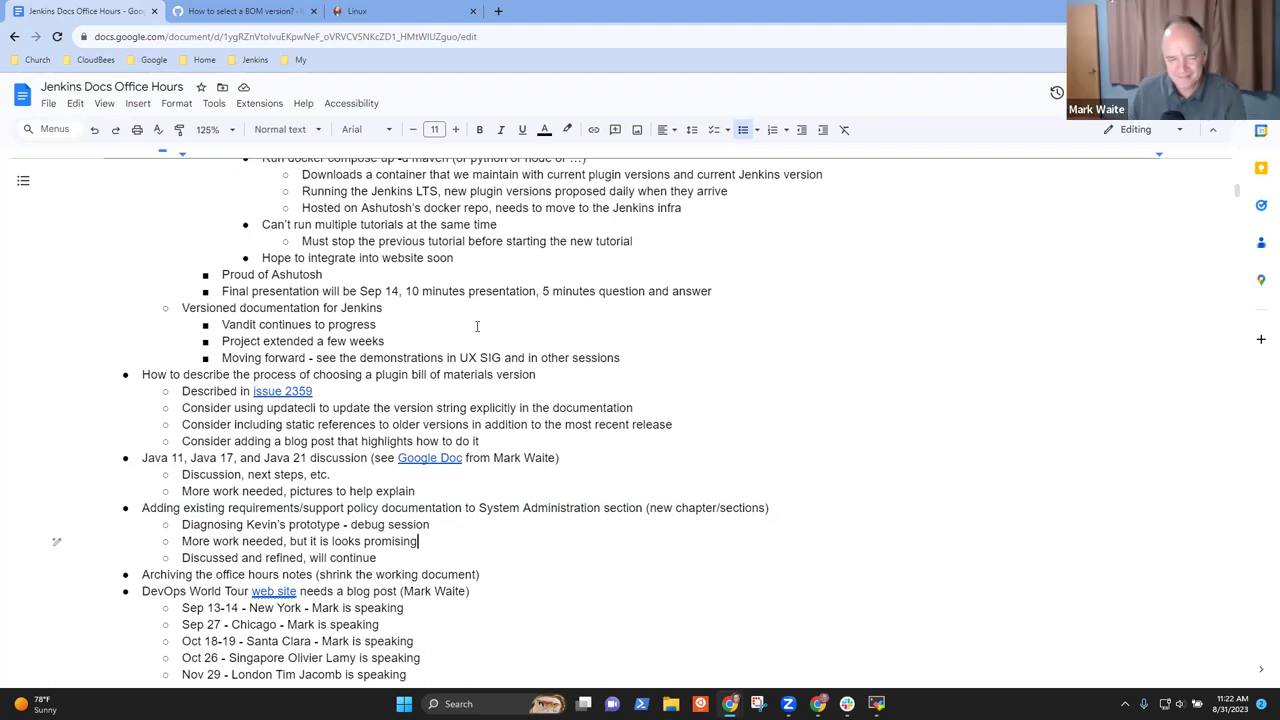
pyautogui.press('Down')
pyautogui.press('Down')
pyautogui.press('End')
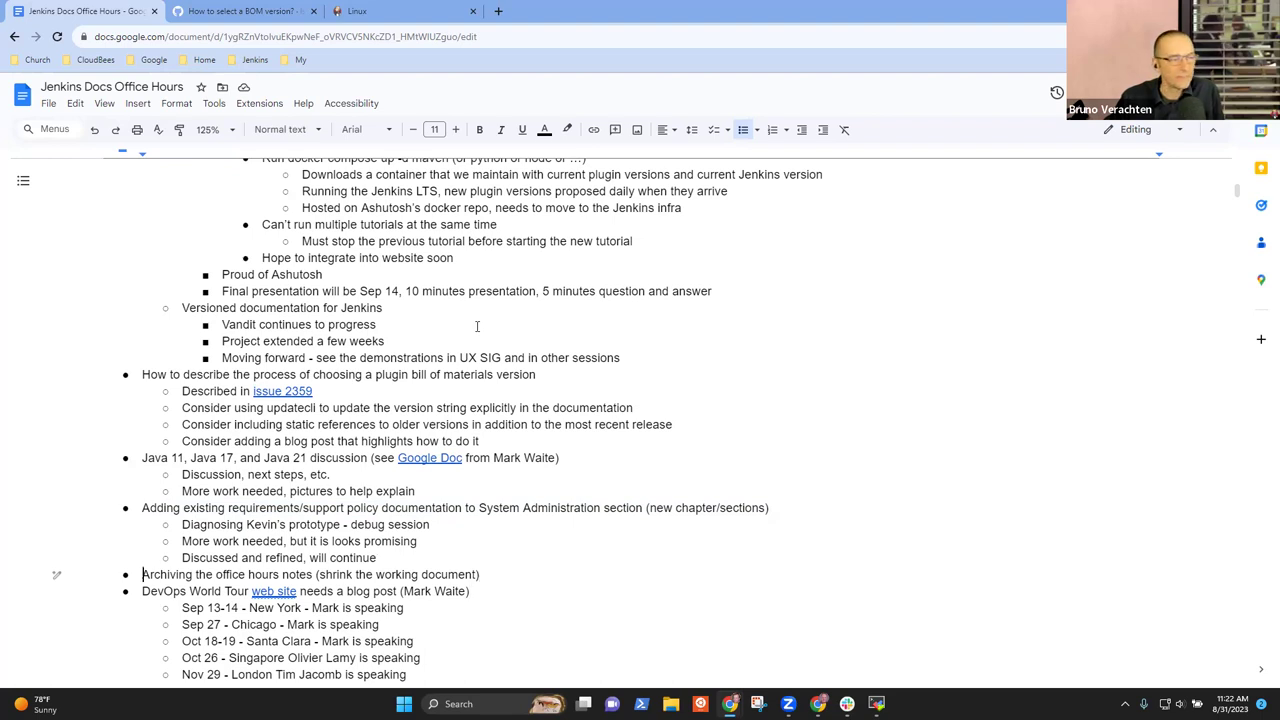
pyautogui.hotkey('shift', 'End')
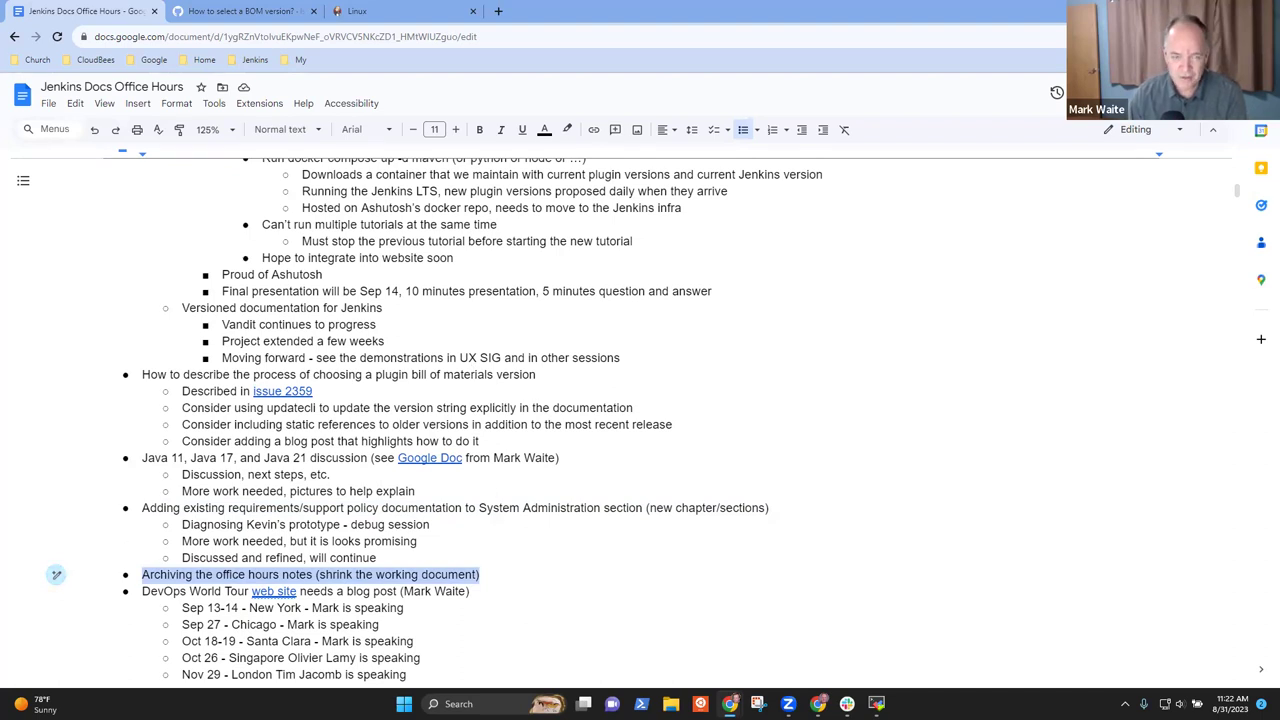
# Examine the meeting date links and archive links in the index at the start of the office hours notes.
pyautogui.hotkey('ctrl', 'Home')
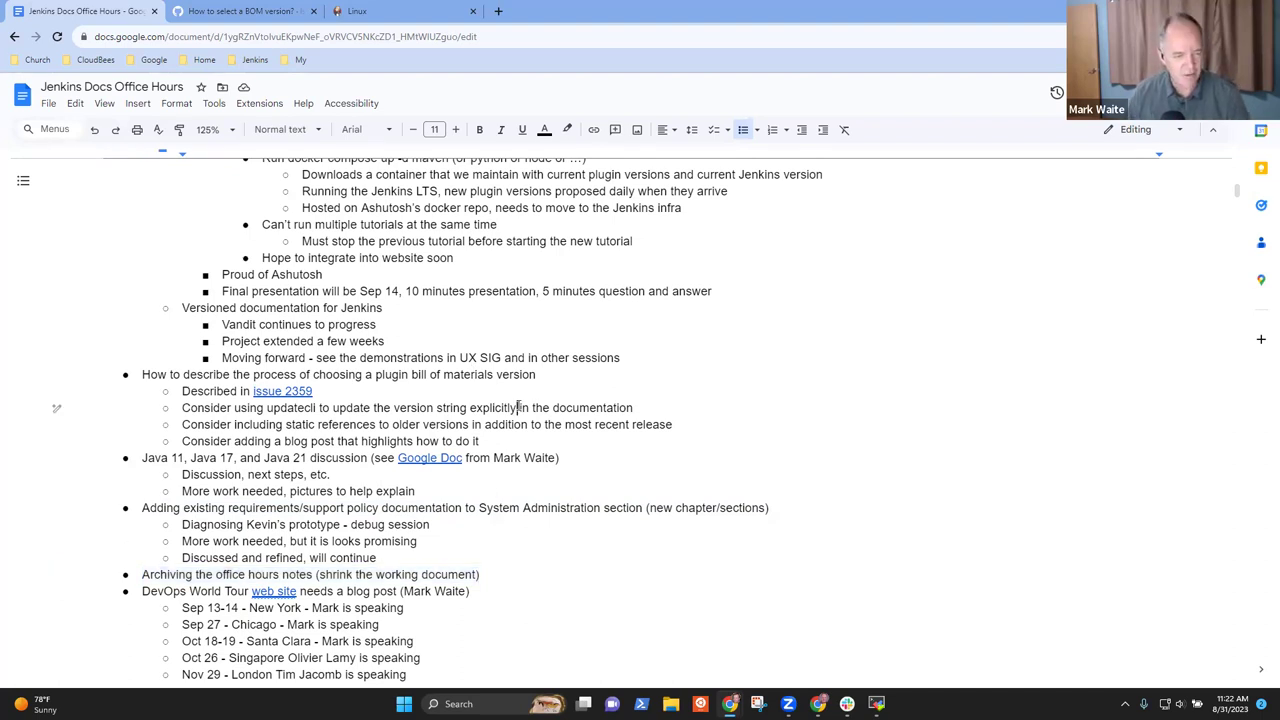
pyautogui.scroll(-6, 282, 468)
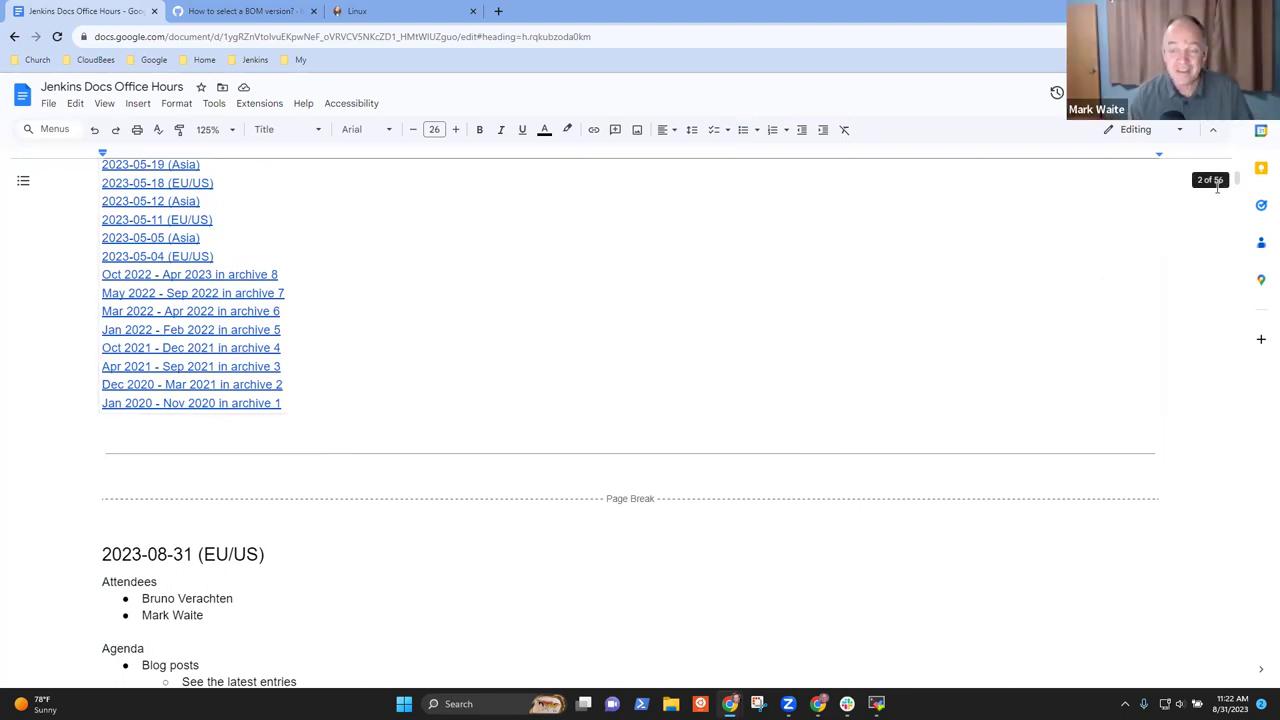
pyautogui.scroll(4, 317, 291)
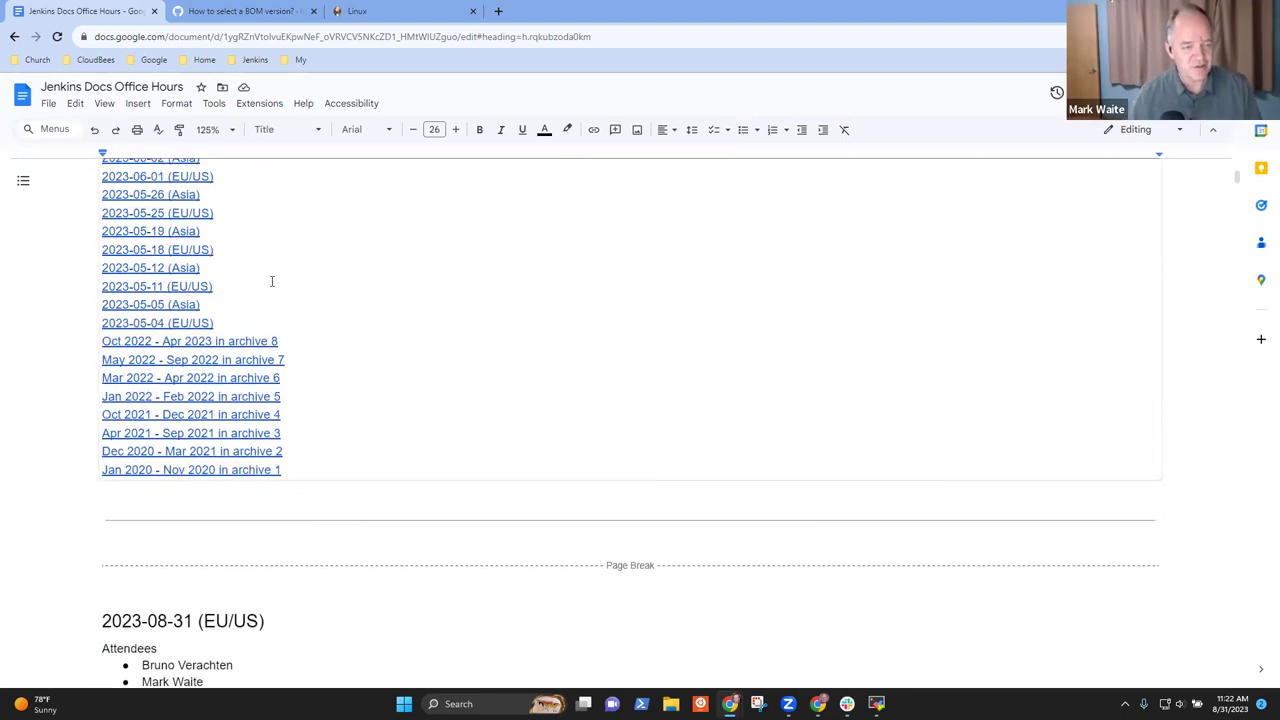
pyautogui.scroll(-3, 317, 294)
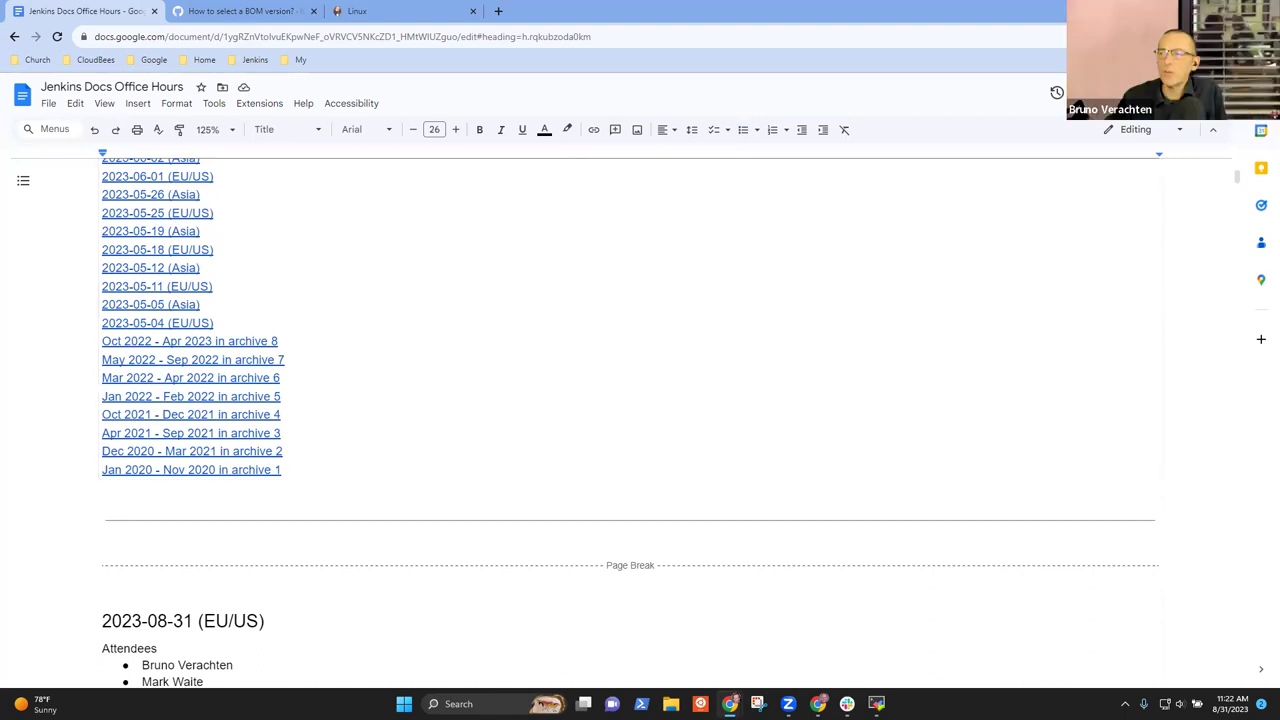
pyautogui.scroll(-4, 531, 437)
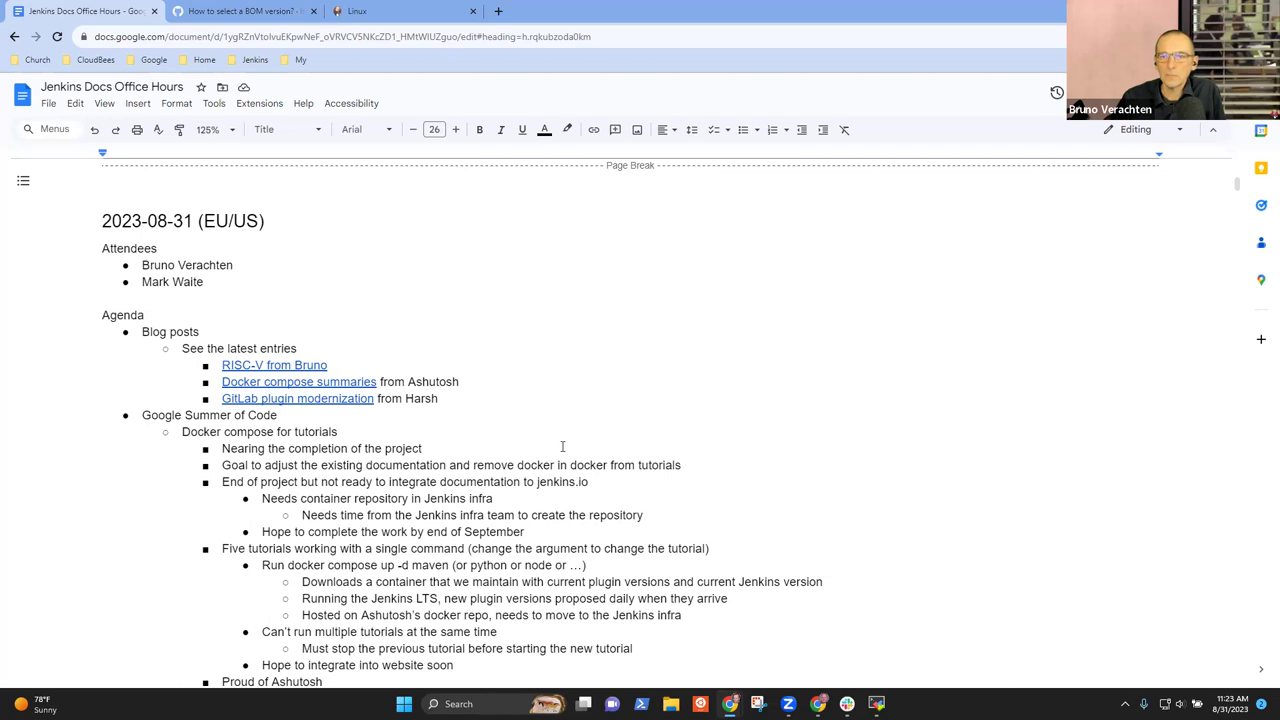
# Go back to the end of the 2023-08-31 agenda and review the DevOps World Tour blog post item.
pyautogui.scroll(-7, 336, 633)
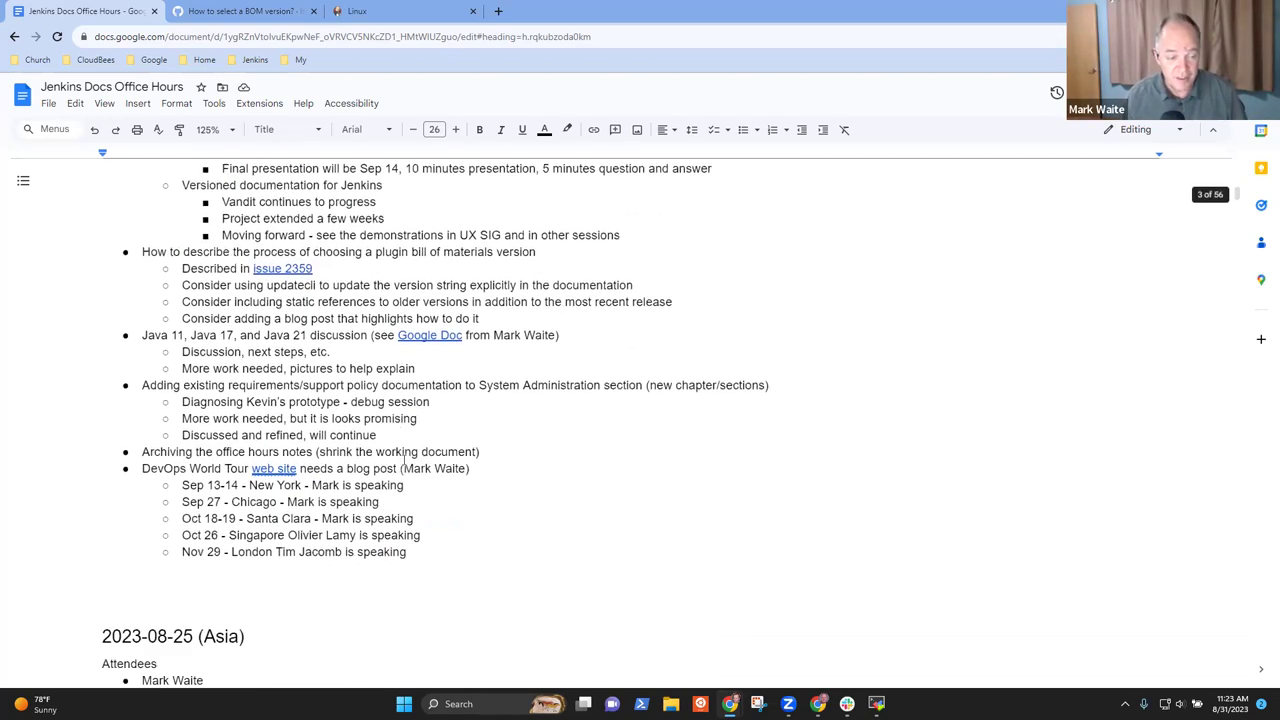
pyautogui.moveTo(146, 332); pyautogui.dragTo(485, 328)
pyautogui.click(485, 328)
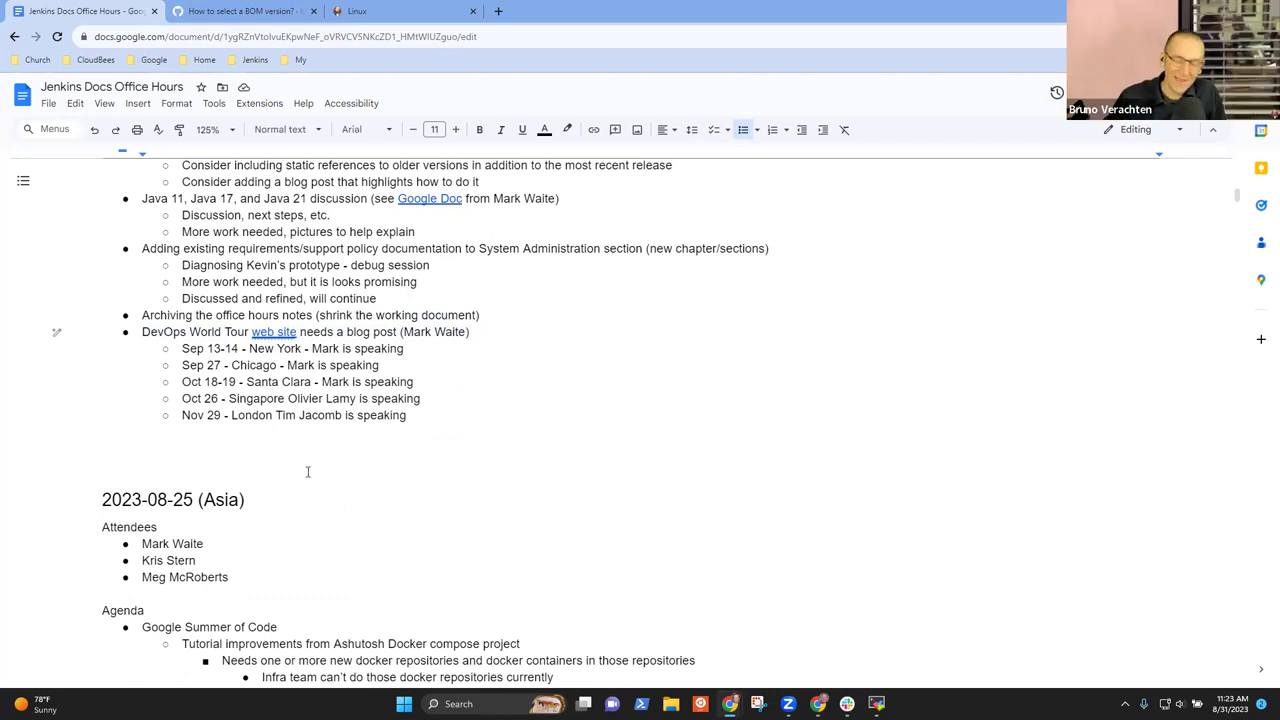
# Remove the empty heading line between the last DevOps World Tour sub-bullet and the 2023-08-25 (Asia) heading.
pyautogui.click(192, 446)
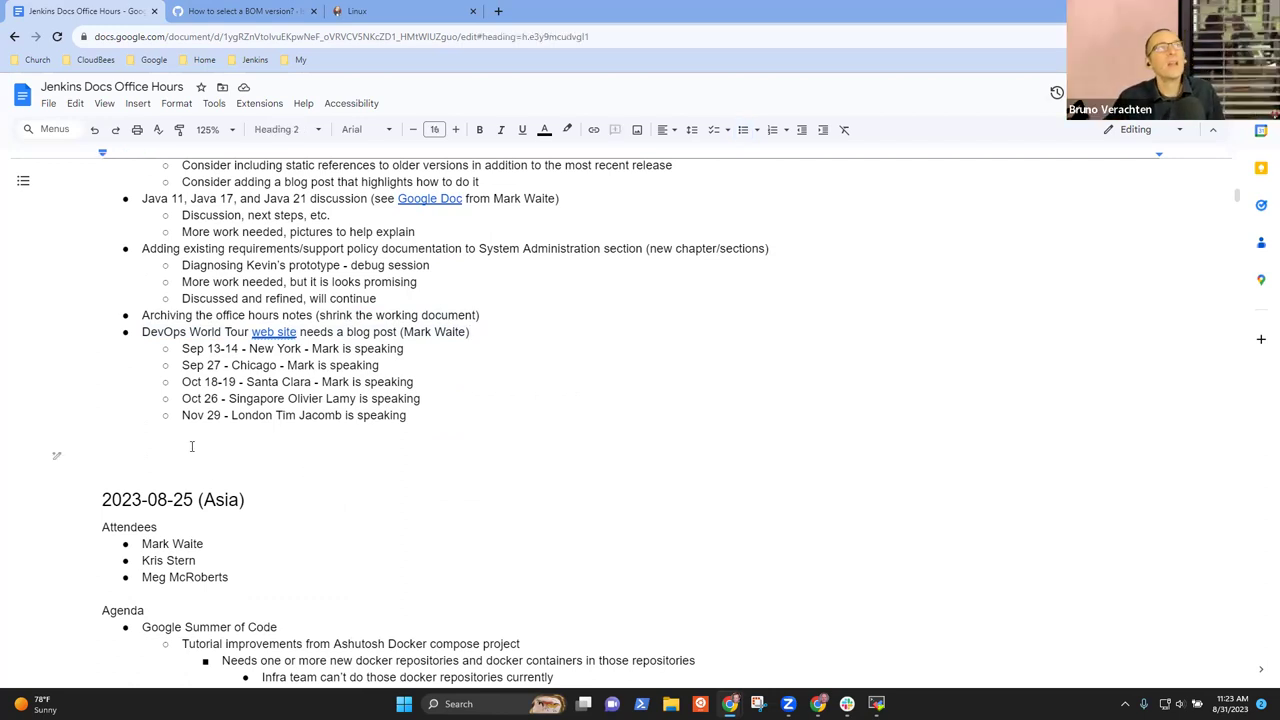
pyautogui.press('Delete')
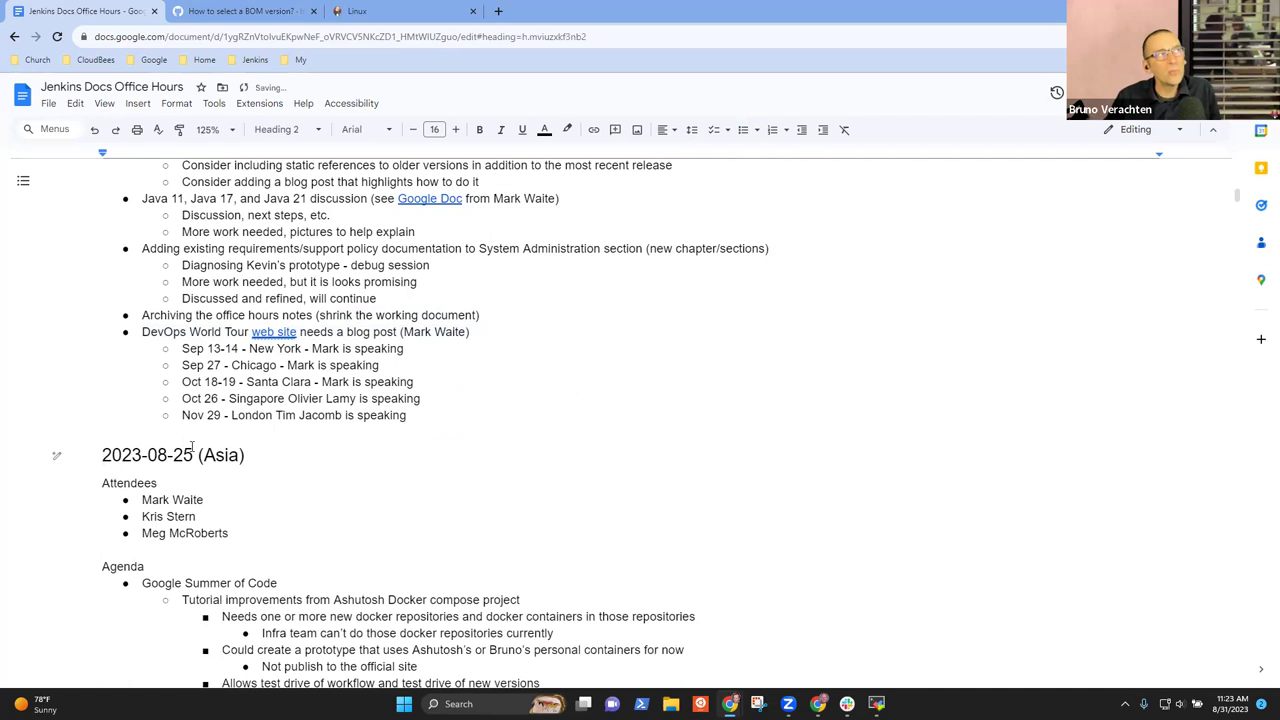
pyautogui.press('Up')
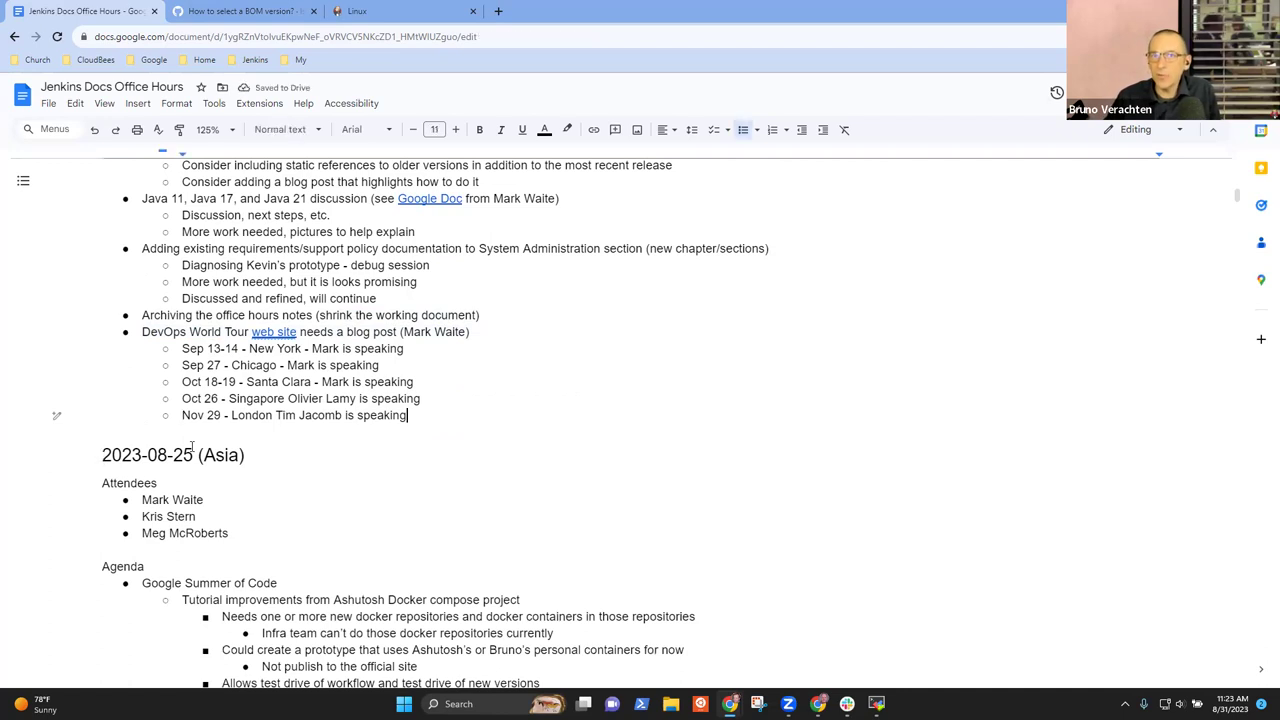
# Add a top-level agenda bullet after the London tour date saying the Docker compose tutorial contributor "may be attending the Docs Office Hours".
pyautogui.press('Return')
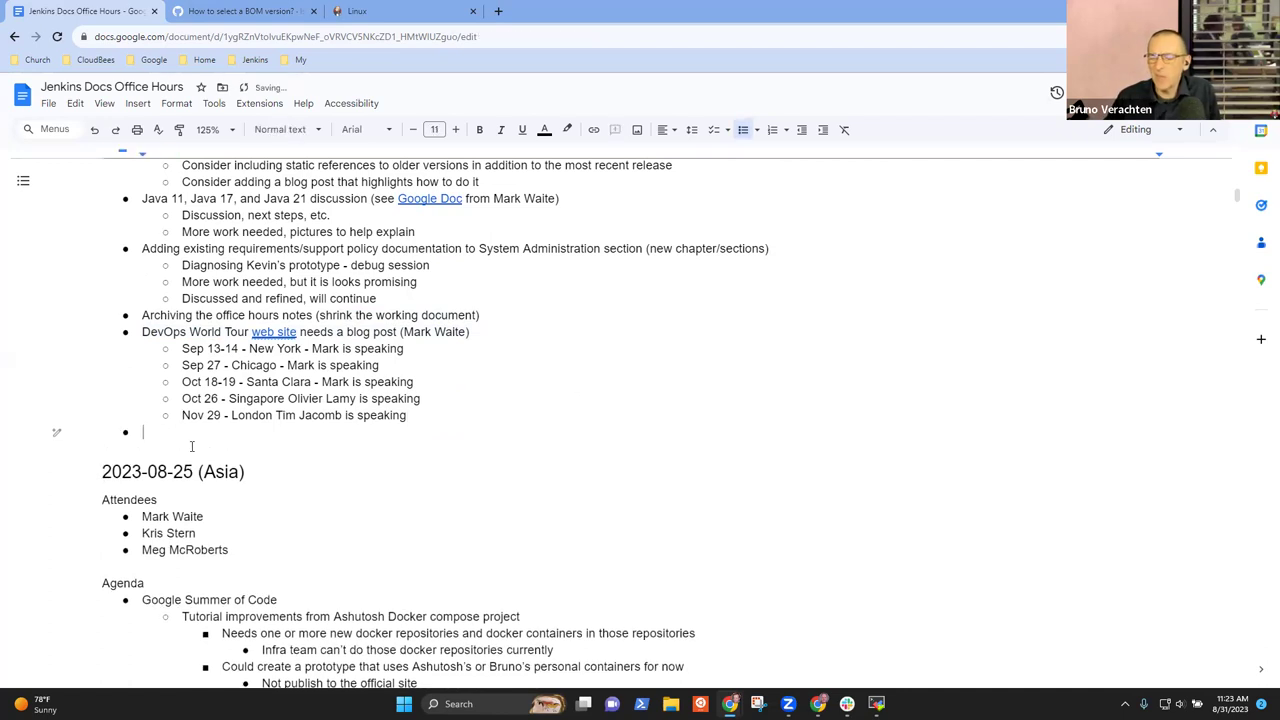
pyautogui.write('Ashuto')
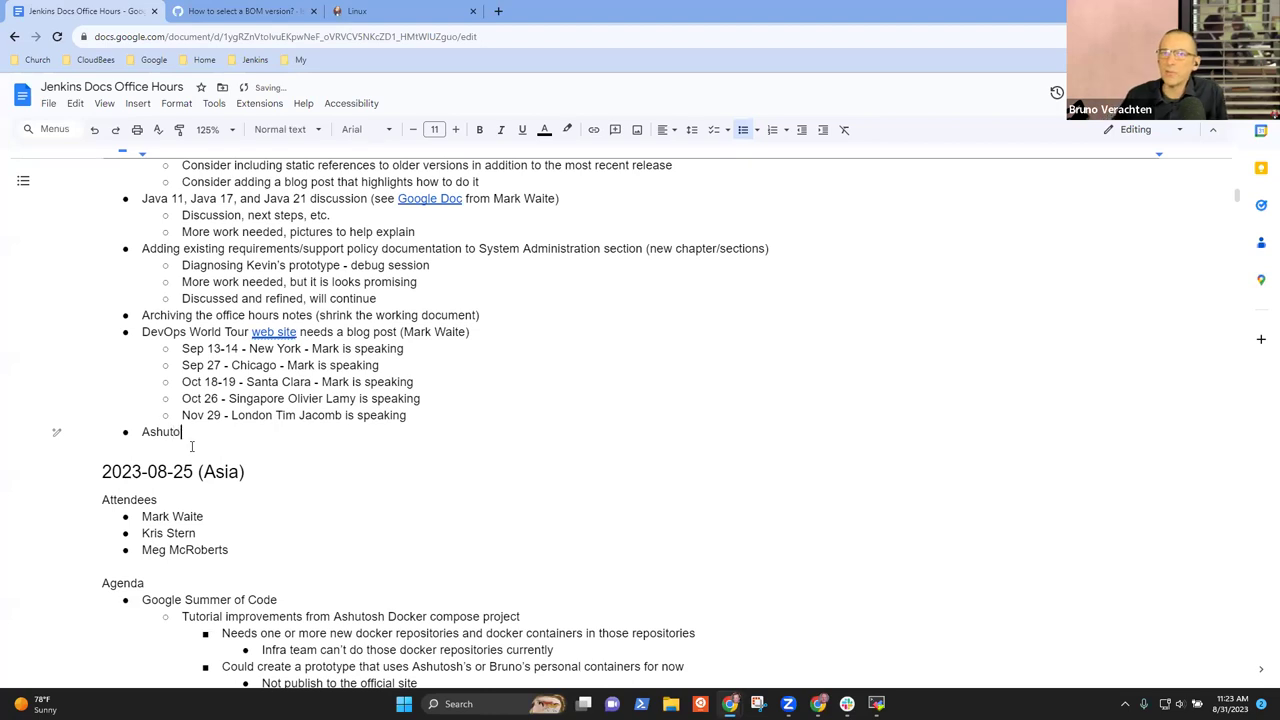
pyautogui.write('sh may be')
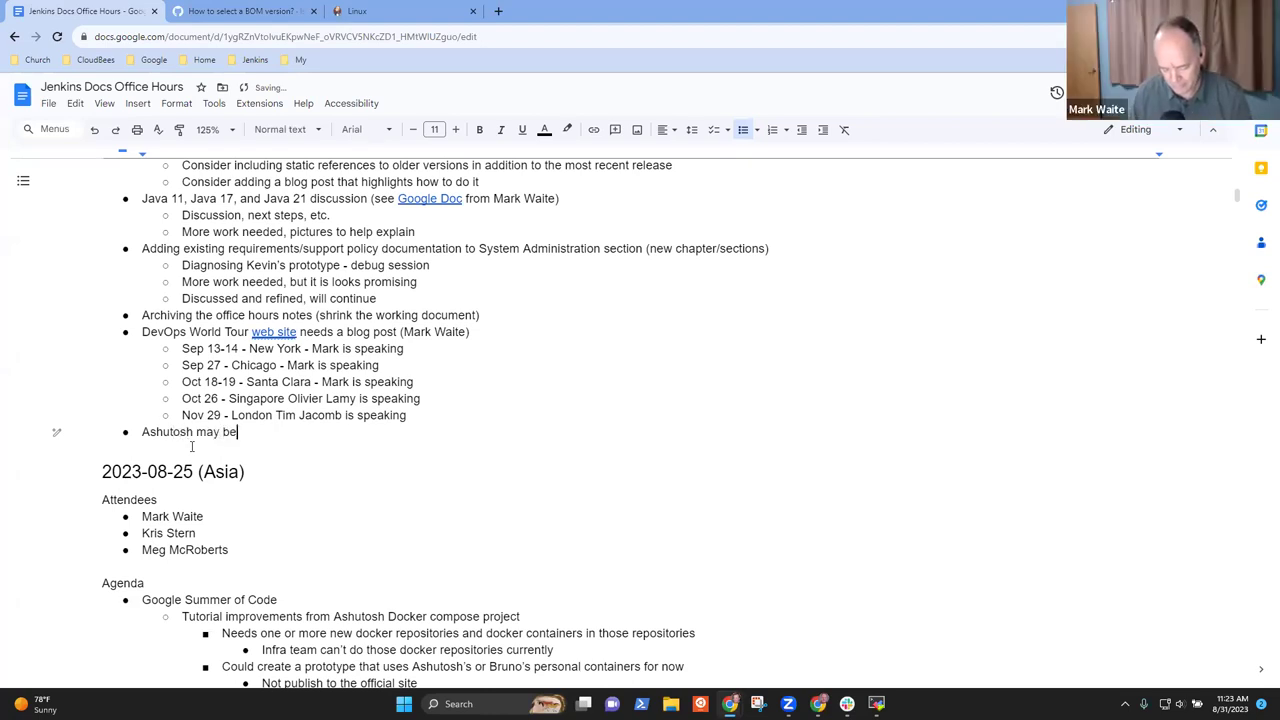
pyautogui.write(' attending the Do')
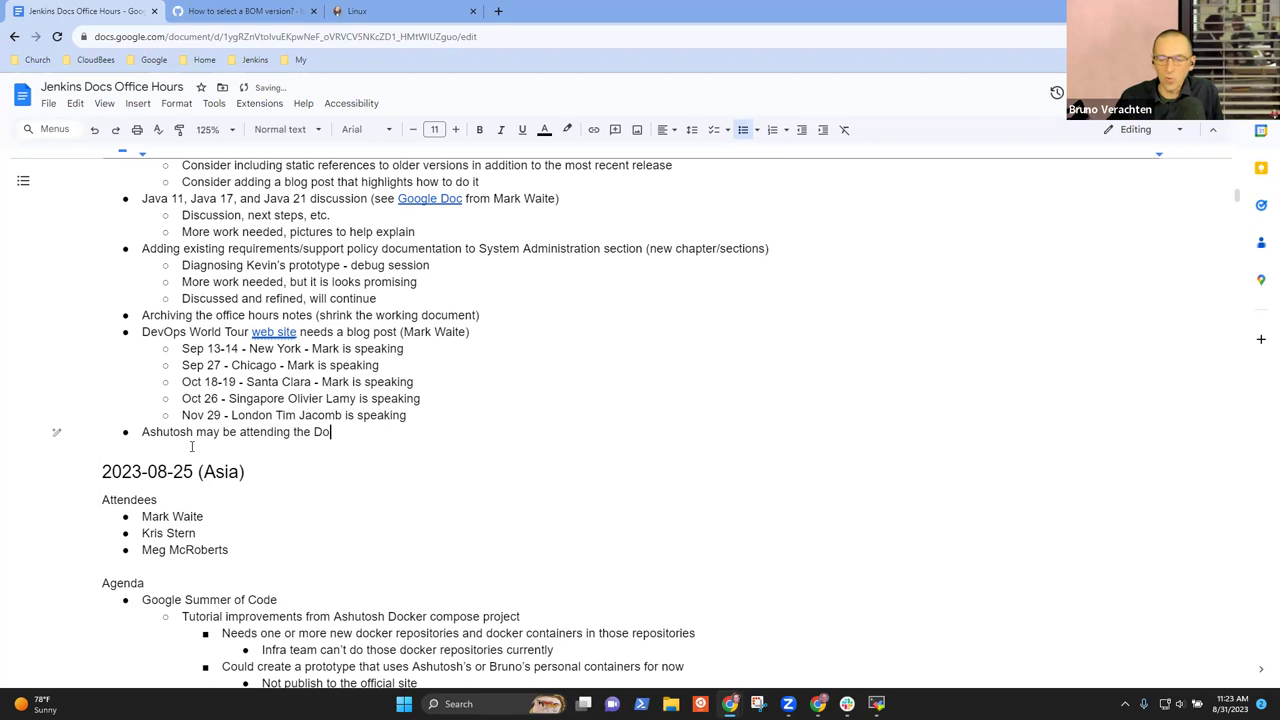
pyautogui.write('cs Offiec Hou')
pyautogui.press('BackSpace')
pyautogui.press('BackSpace')
pyautogui.press('BackSpace')
pyautogui.press('BackSpace')
pyautogui.press('BackSpace')
pyautogui.press('BackSpace')
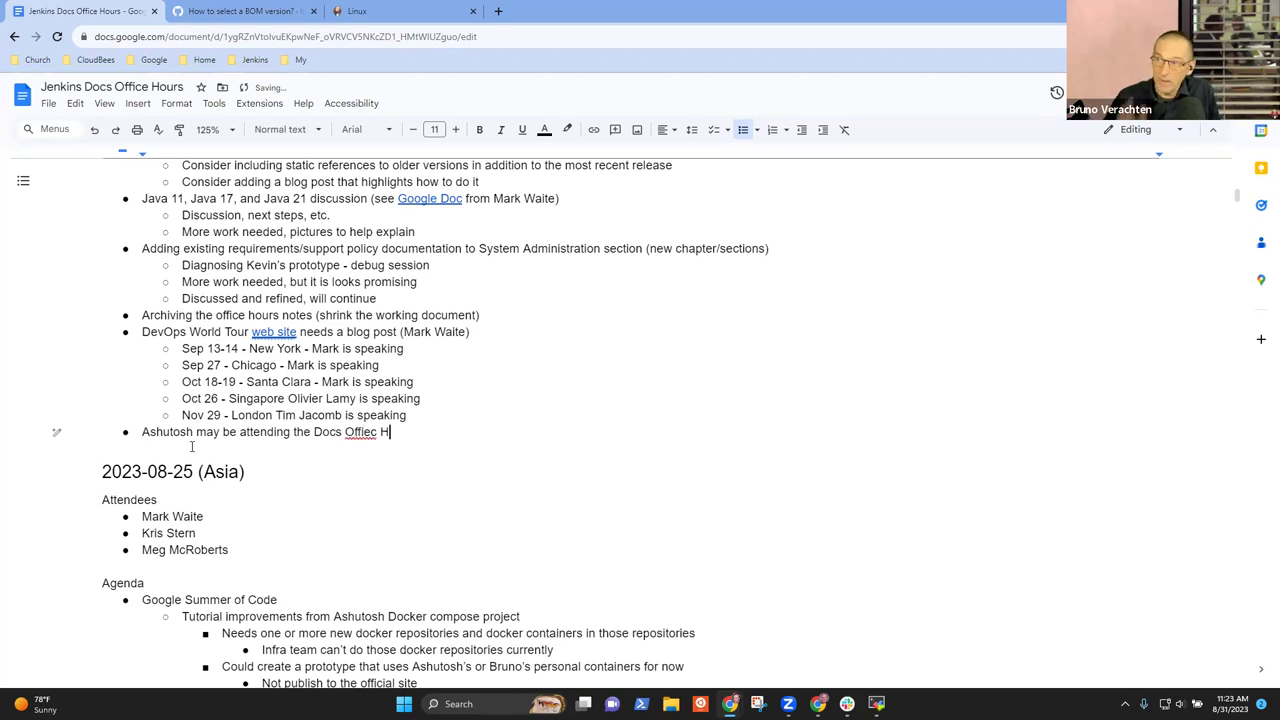
pyautogui.write('ce Hours ')
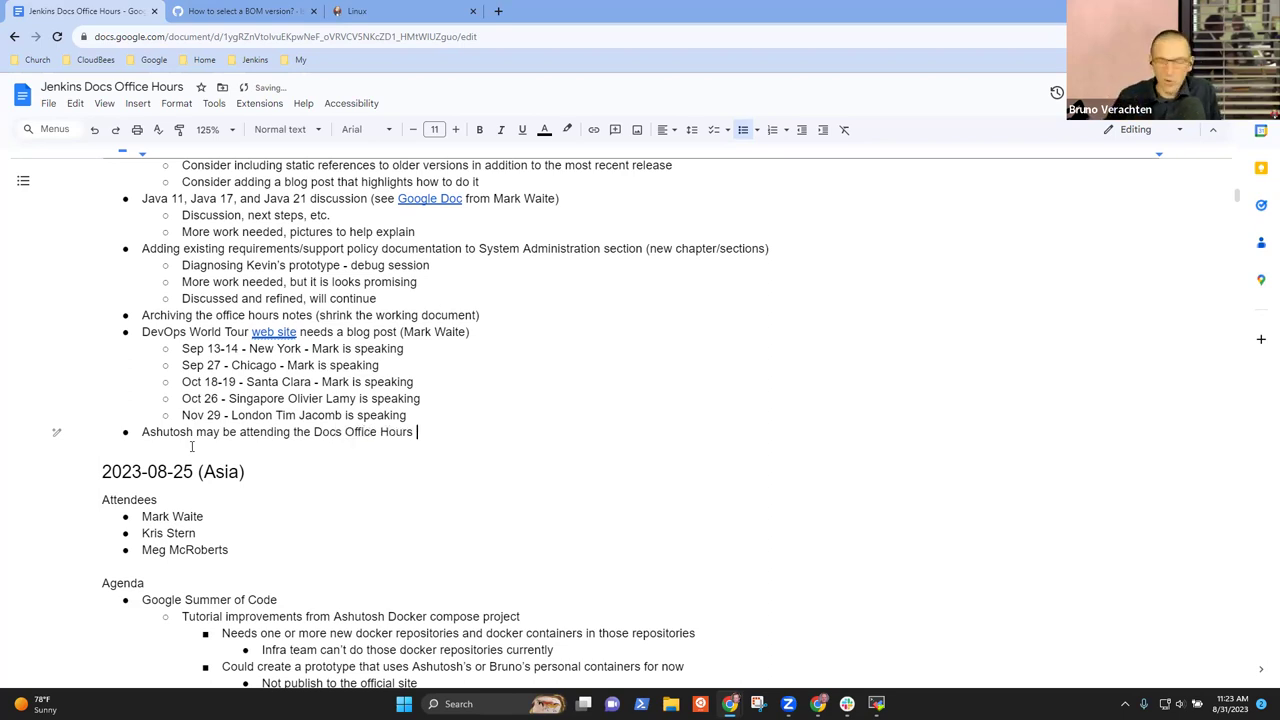
# Complete the attendance bullet with "(Asia) (about 12 hours from now)".
pyautogui.write('(Asia) ')
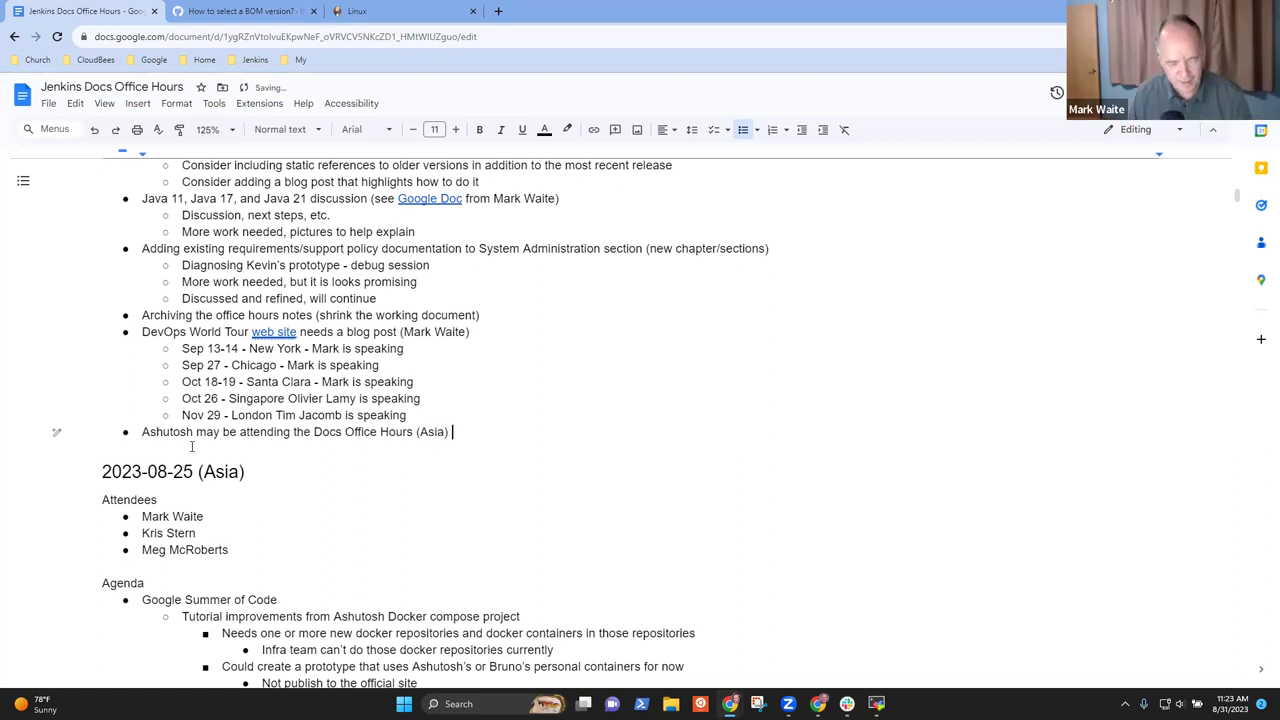
pyautogui.write('(about ')
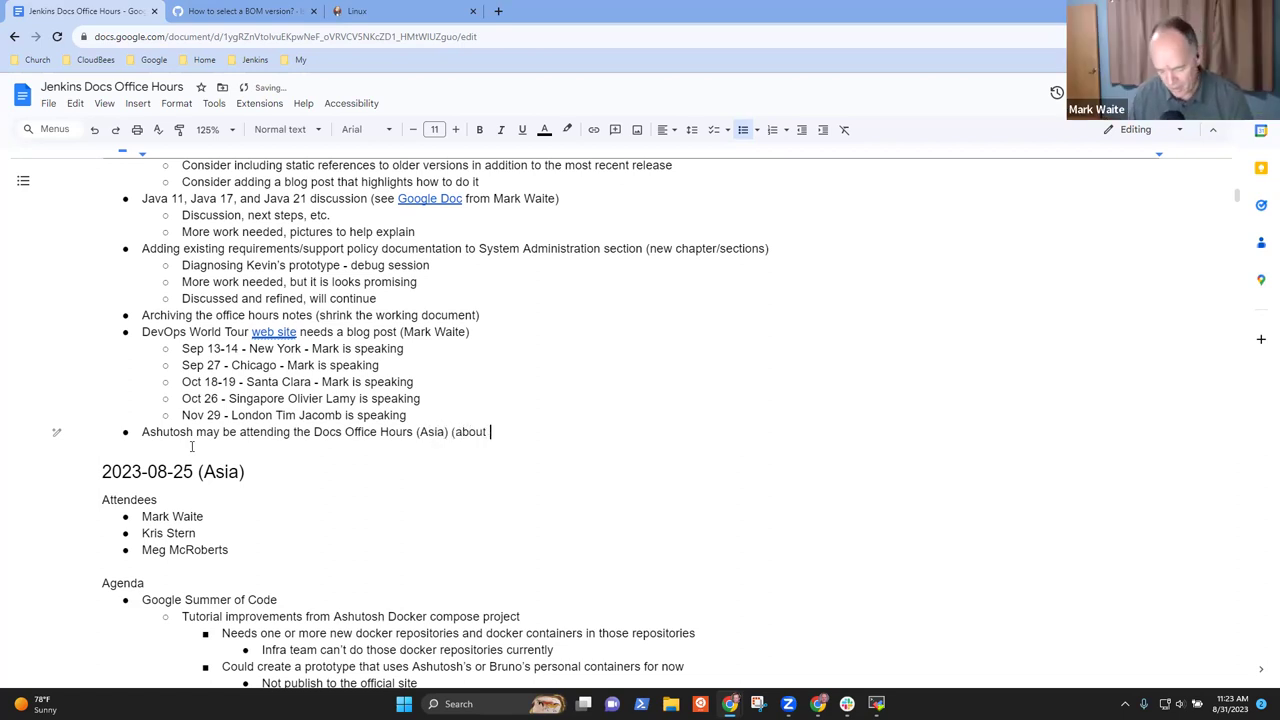
pyautogui.write('12 h')
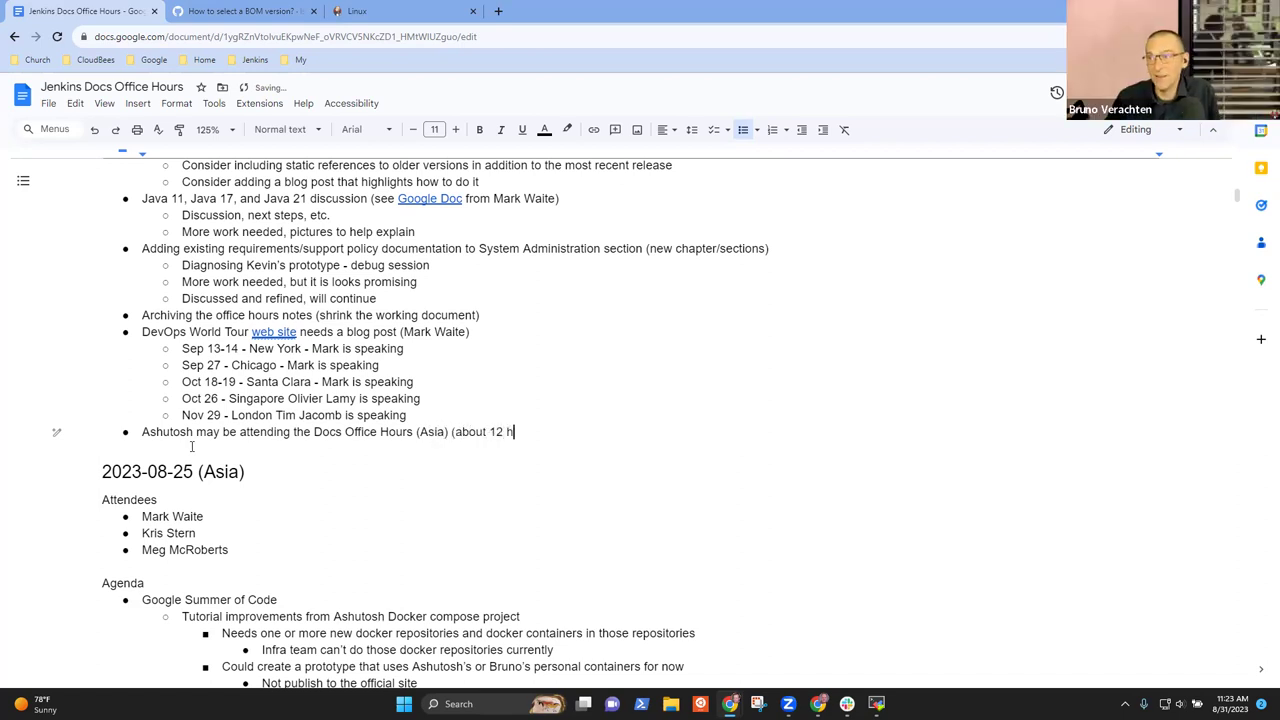
pyautogui.write('ours from now)')
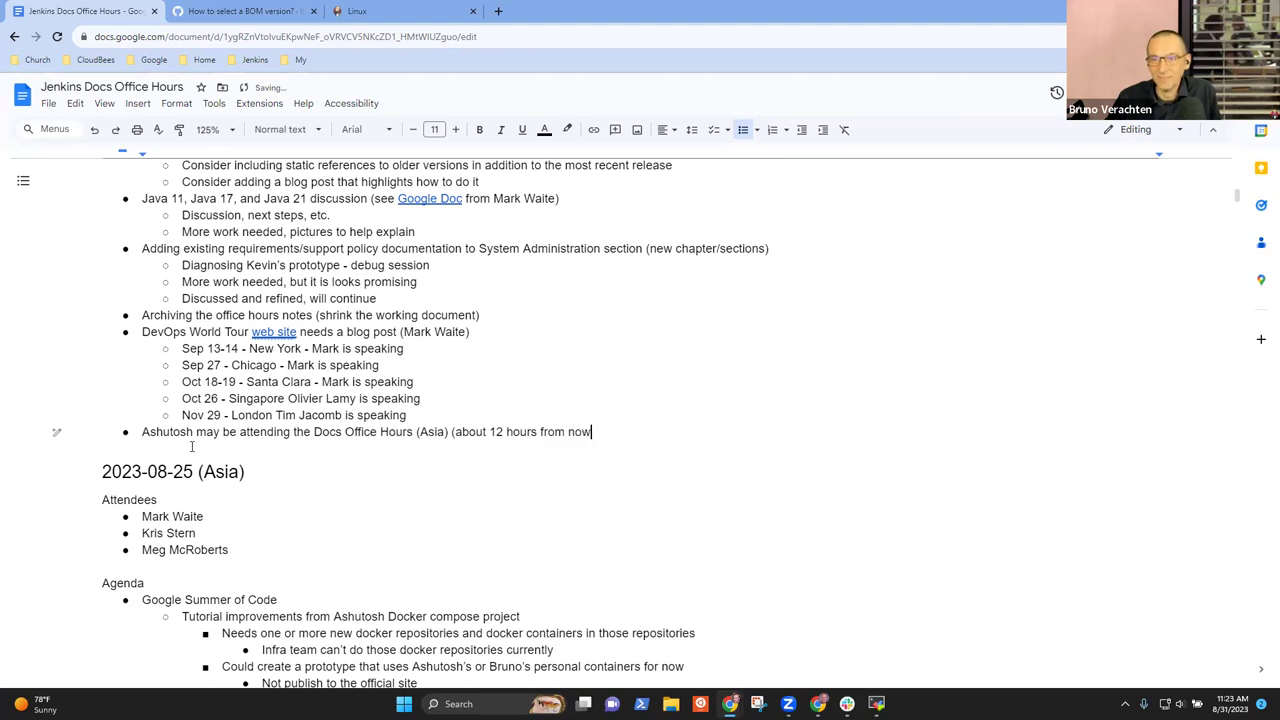